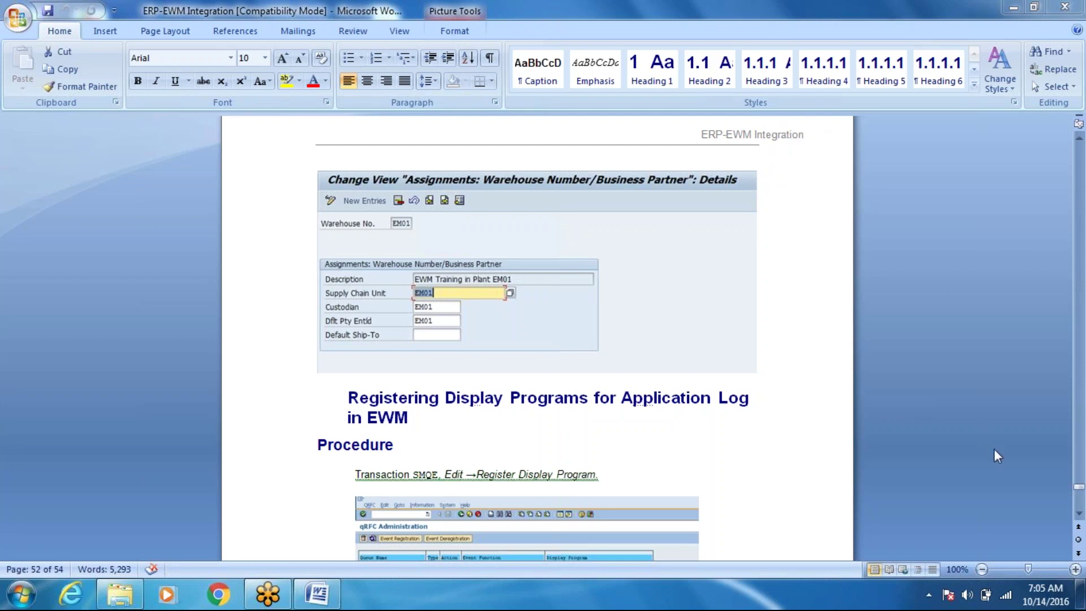
# Look through the guide's sections on shipping point determination, the integration model, and SAP SCM configuration settings after data transfer
pyautogui.moveTo(1082, 494); pyautogui.dragTo(1071, 243)
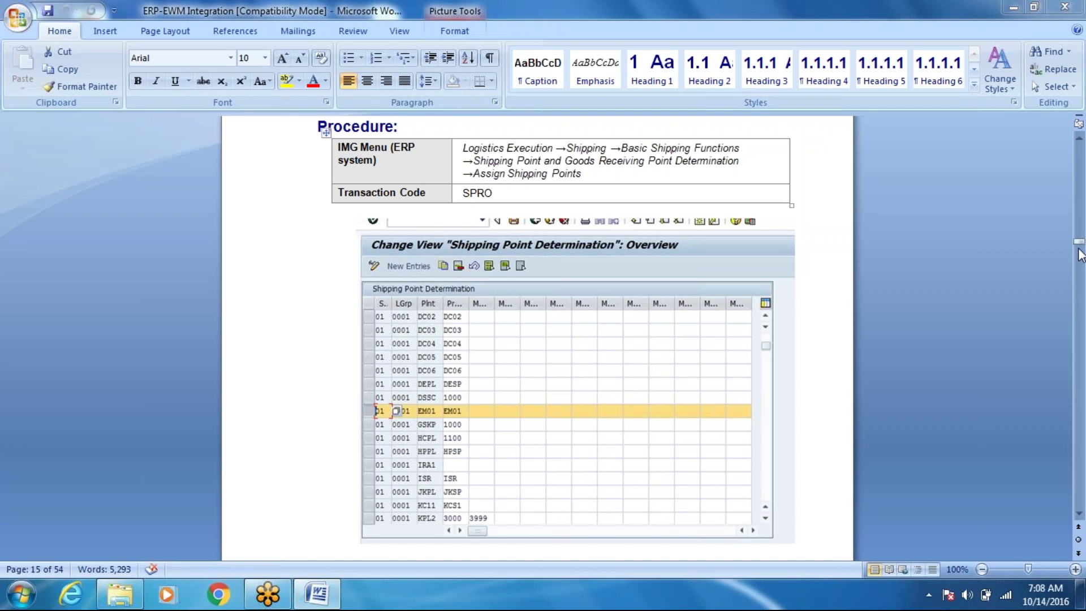
pyautogui.moveTo(1079, 244); pyautogui.dragTo(1080, 447)
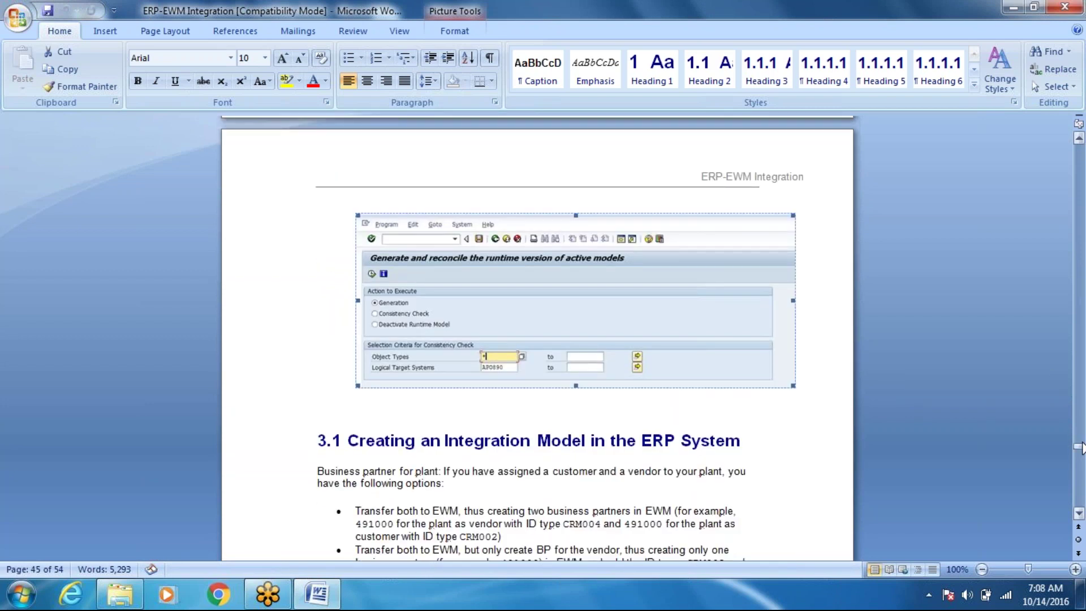
pyautogui.press('pagedown')
pyautogui.press('pagedown')
pyautogui.press('pagedown')
pyautogui.press('pagedown')
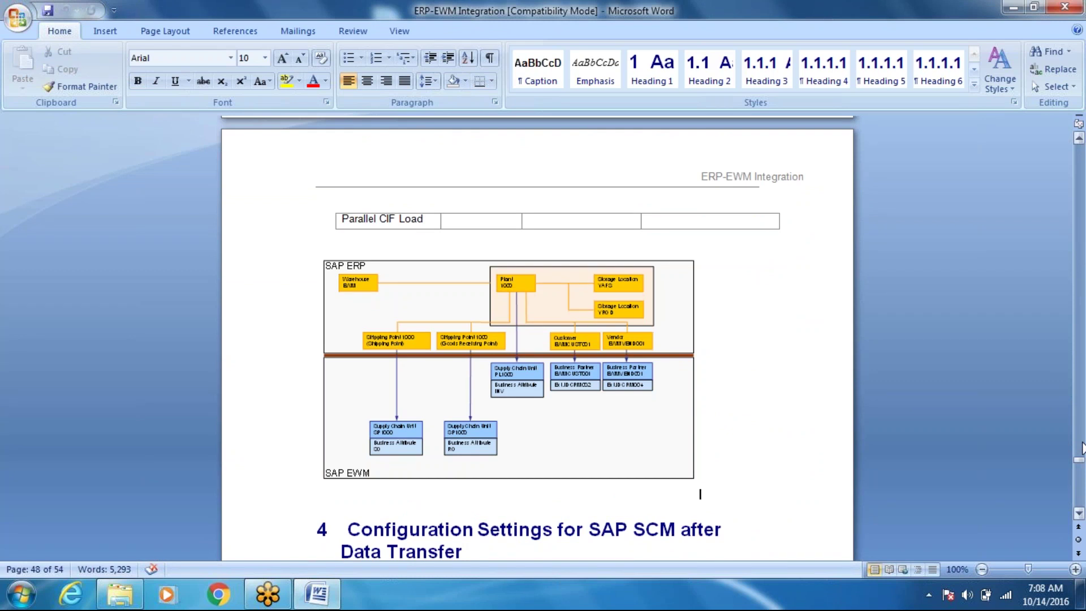
pyautogui.press('pagedown')
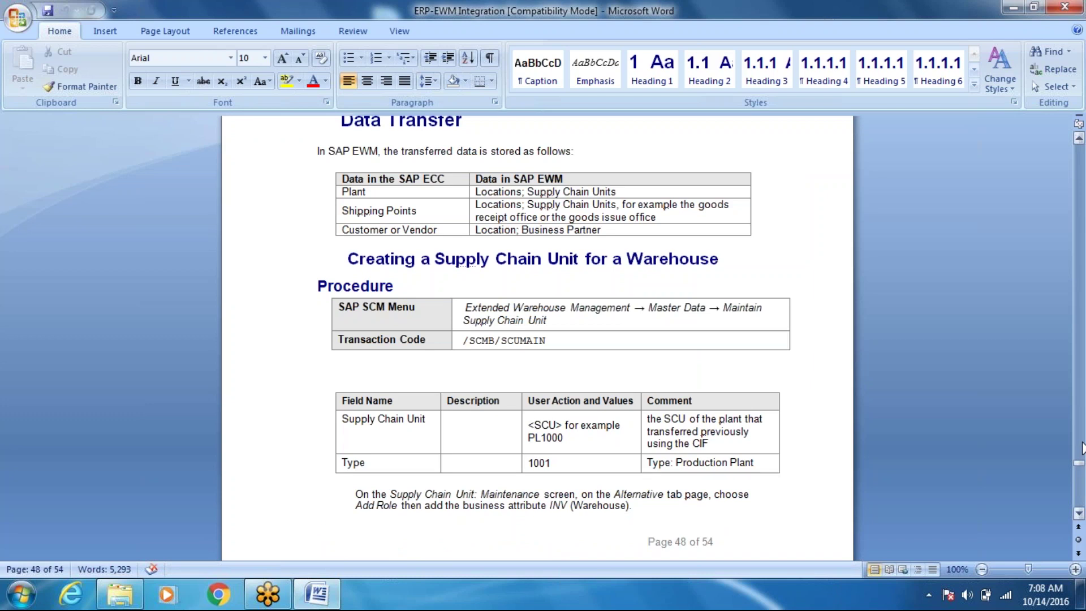
pyautogui.press('pagedown')
pyautogui.press('pagedown')
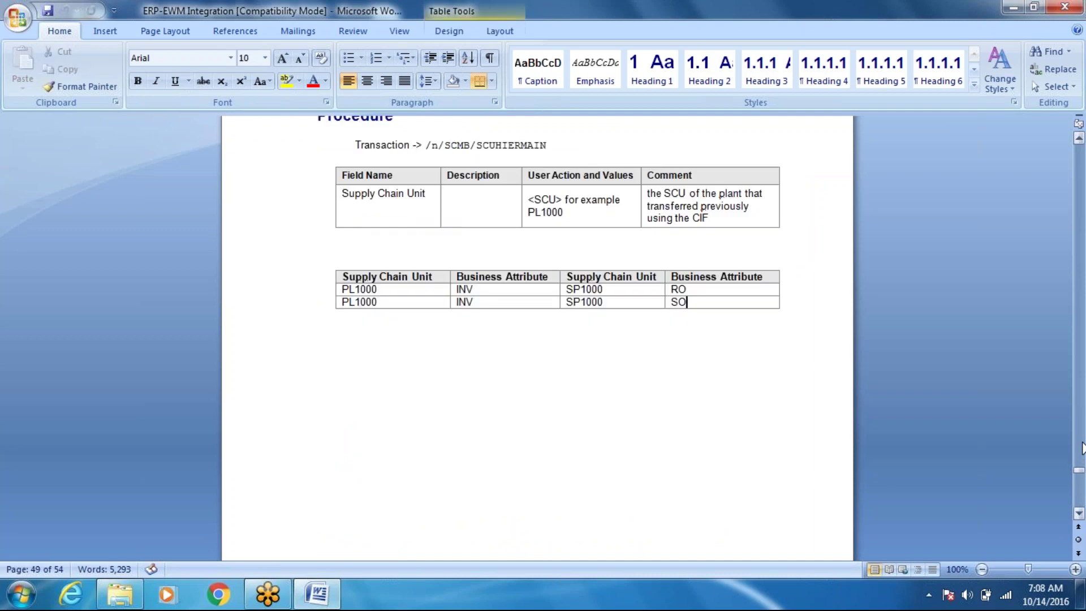
pyautogui.press('pagedown')
pyautogui.press('pagedown')
pyautogui.press('pagedown')
pyautogui.press('pagedown')
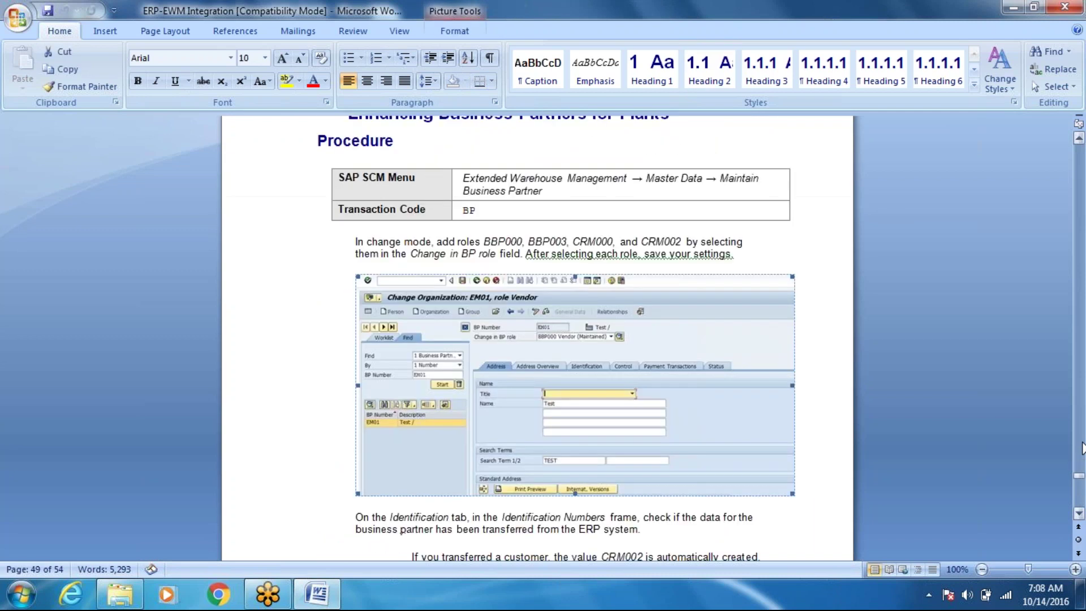
pyautogui.press('pagedown')
# Find and read the procedure for Registering Display Programs for Application Log in EWM
pyautogui.press('pageup')
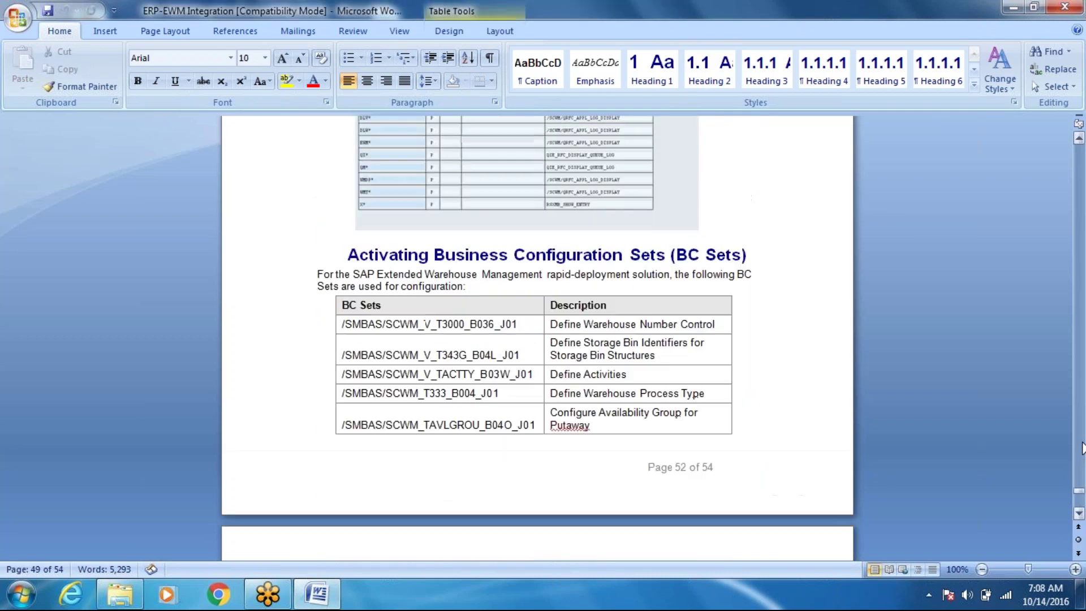
pyautogui.press('pageup')
pyautogui.press('Up')
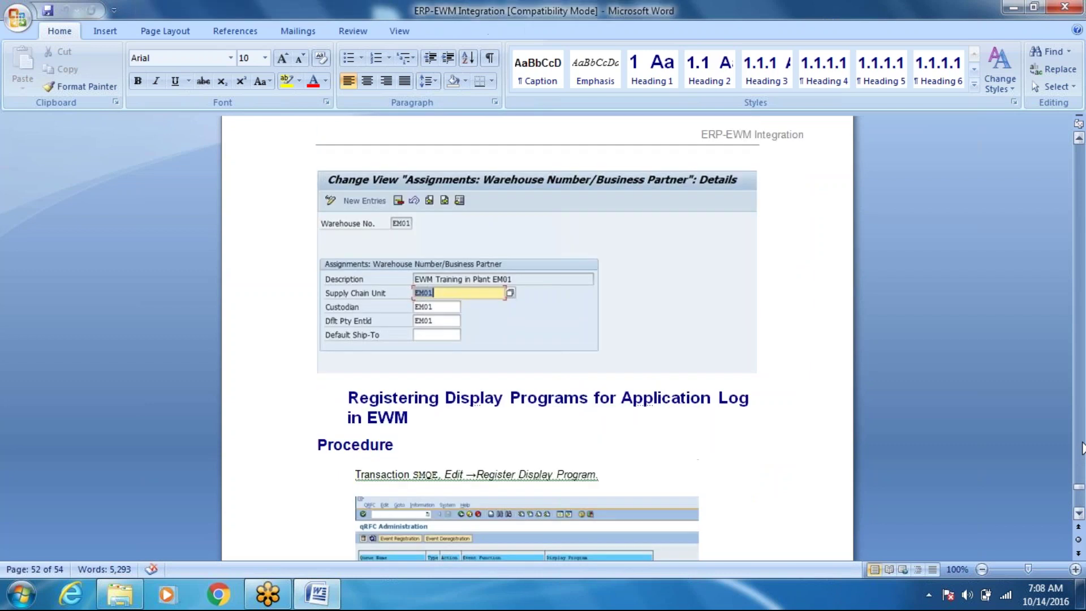
pyautogui.press('Down')
pyautogui.press('Down')
pyautogui.press('Down')
pyautogui.press('Down')
pyautogui.press('Down')
pyautogui.press('Down')
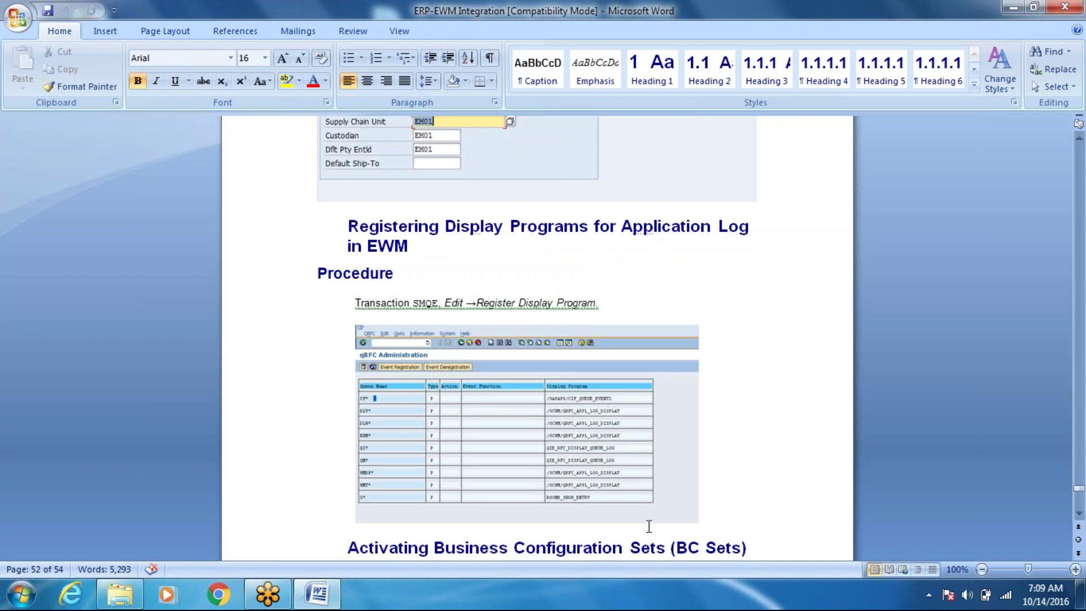
# Show the desktop, launch SAP Logon and allow the file to run
pyautogui.click(1081, 604)
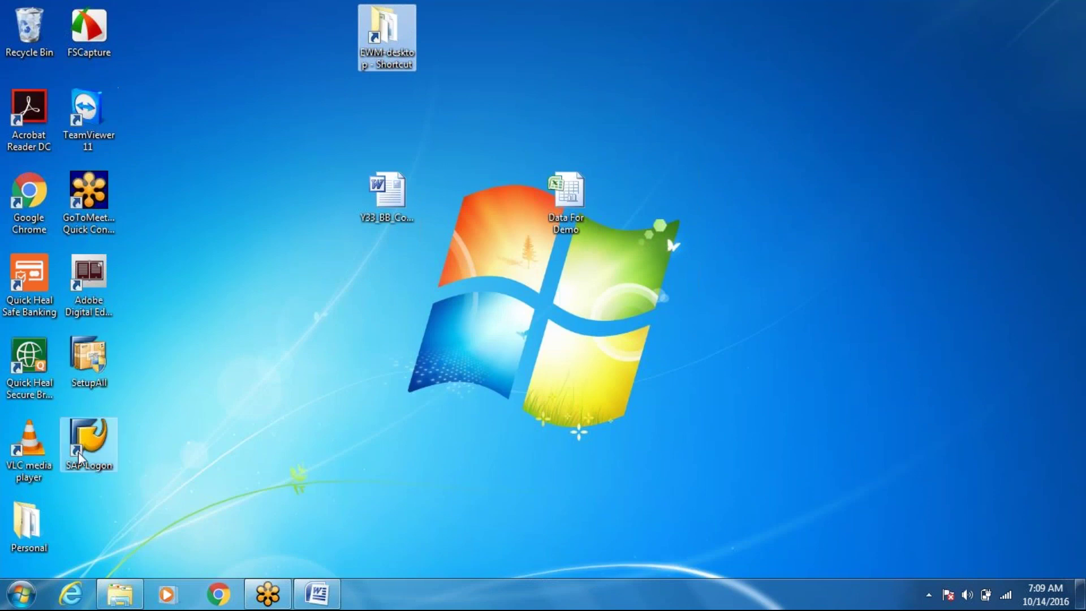
pyautogui.click(79, 450)
pyautogui.doubleClick(80, 450)
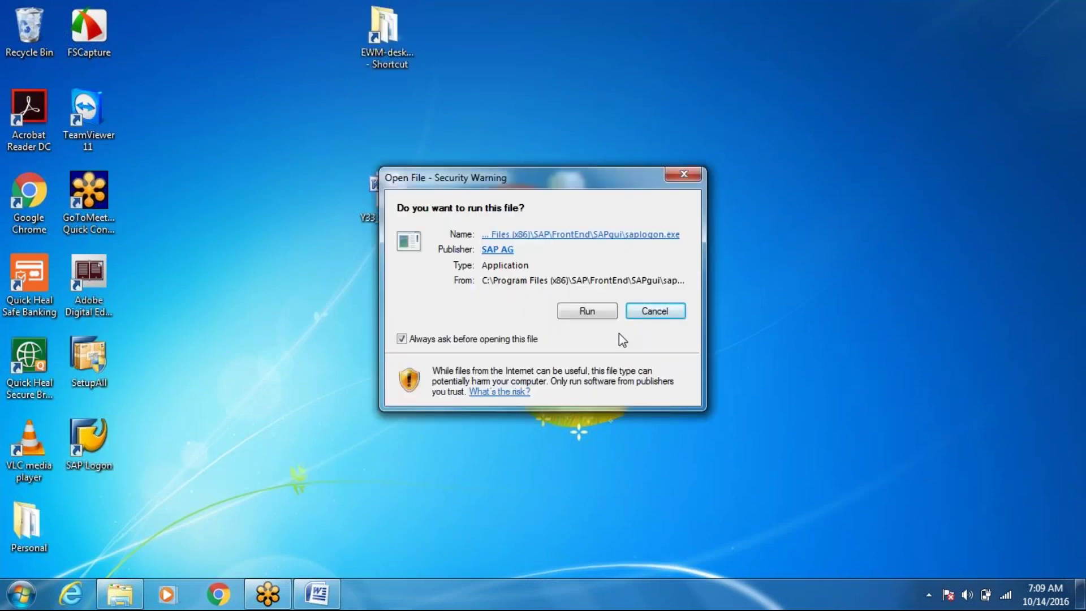
pyautogui.click(574, 314)
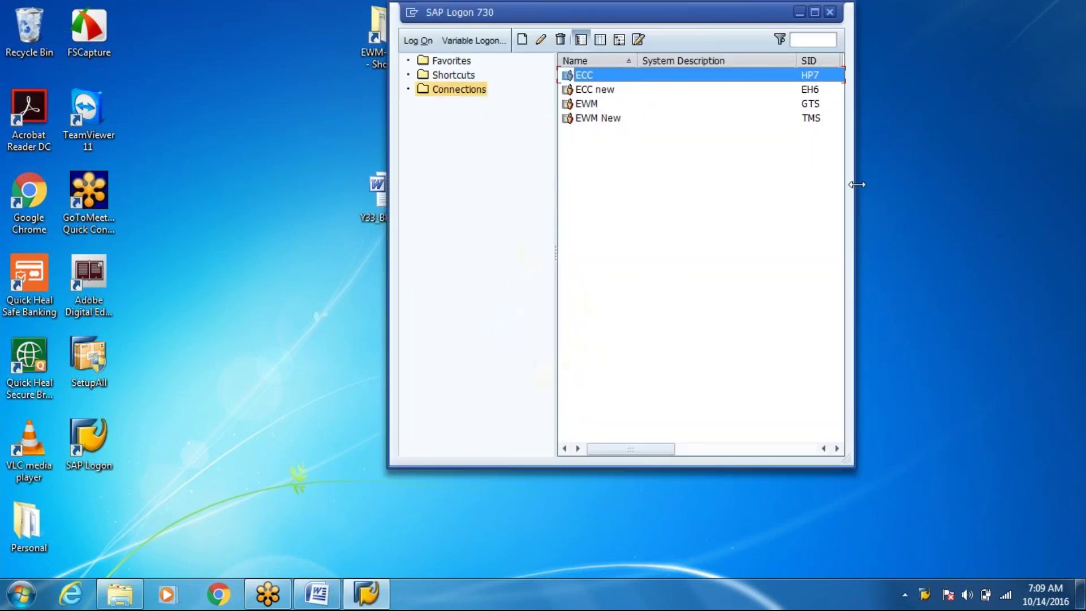
# Open the logon screen of the EWM New connection in SAP Logon
pyautogui.click(891, 19)
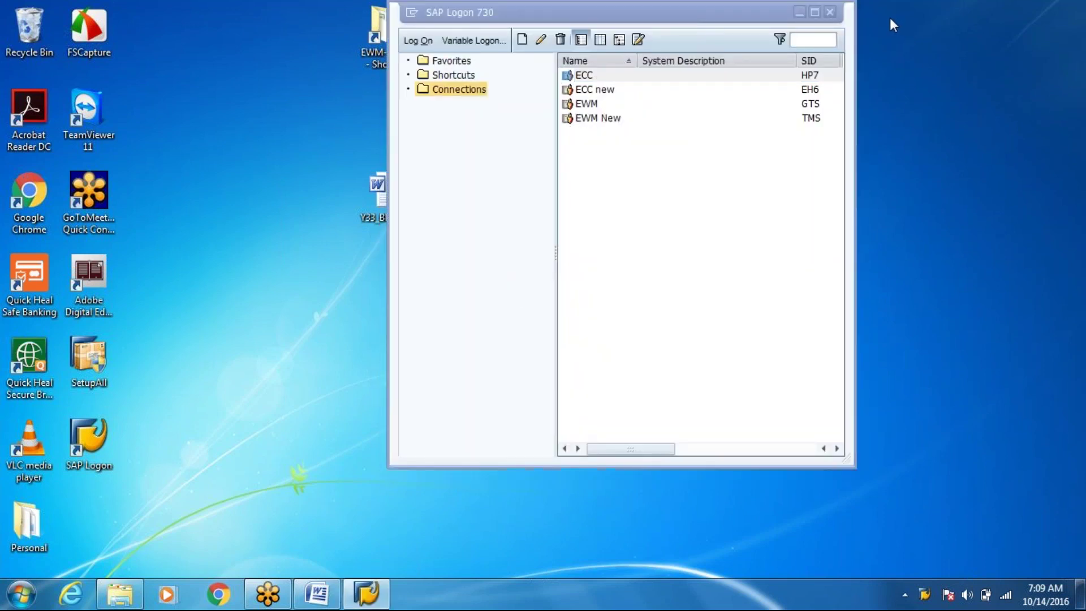
pyautogui.click(697, 253)
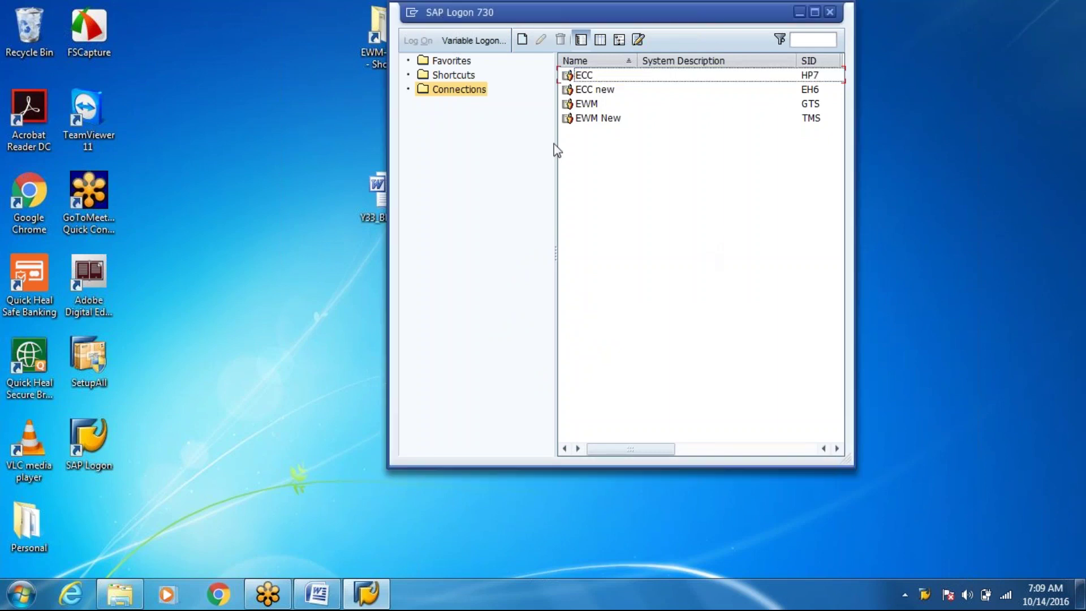
pyautogui.click(585, 120)
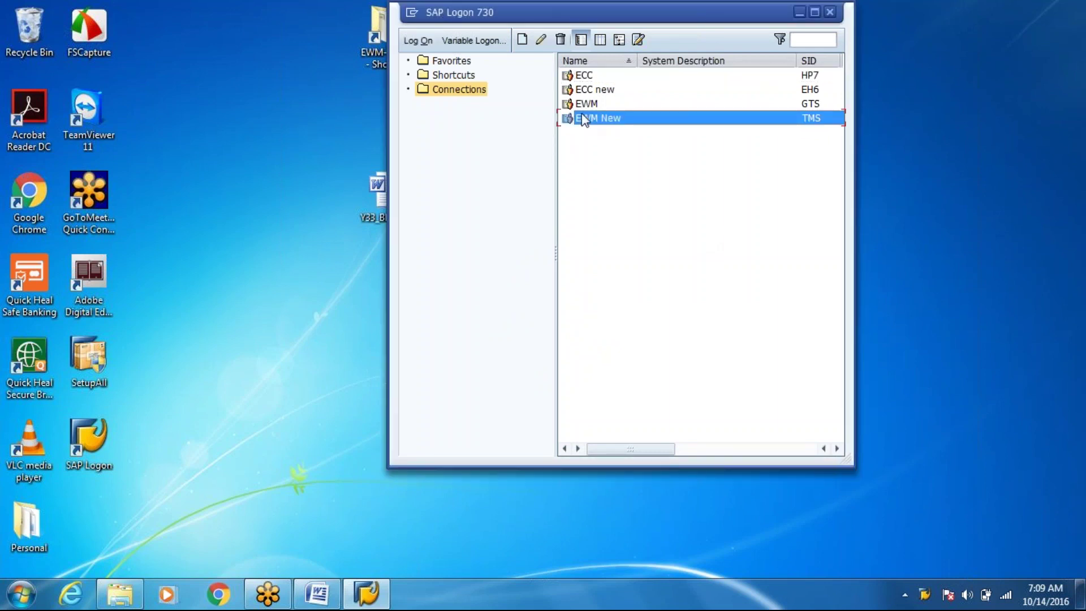
pyautogui.doubleClick(584, 120)
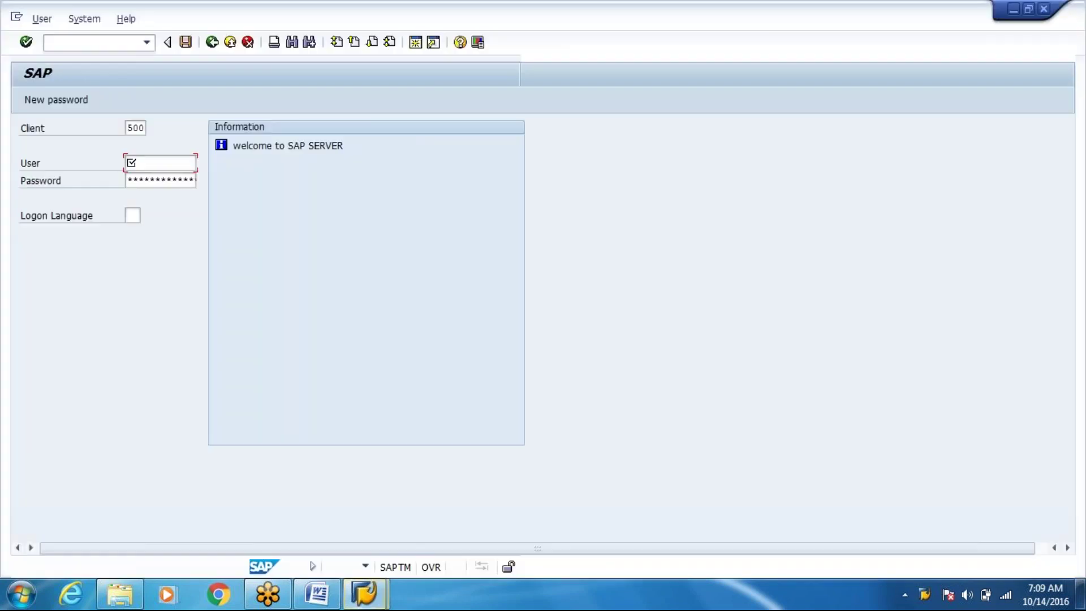
# Set the logon client to 400 and the user name to trainer
pyautogui.press('Return')
pyautogui.press('space')
pyautogui.press('Down')
pyautogui.press('Return')
pyautogui.press('BackSpace')
pyautogui.press('BackSpace')
pyautogui.press('BackSpace')
pyautogui.press('BackSpace')
pyautogui.press('BackSpace')
pyautogui.press('BackSpace')
pyautogui.press('Down')
pyautogui.press('Down')
pyautogui.press('Return')
pyautogui.press('Tab')
pyautogui.hotkey('shift', 'Tab')
pyautogui.hotkey('shift', 'Tab')
pyautogui.write('4')
pyautogui.press('Down')
pyautogui.press('Return')
pyautogui.press('Tab')
pyautogui.press('Tab')
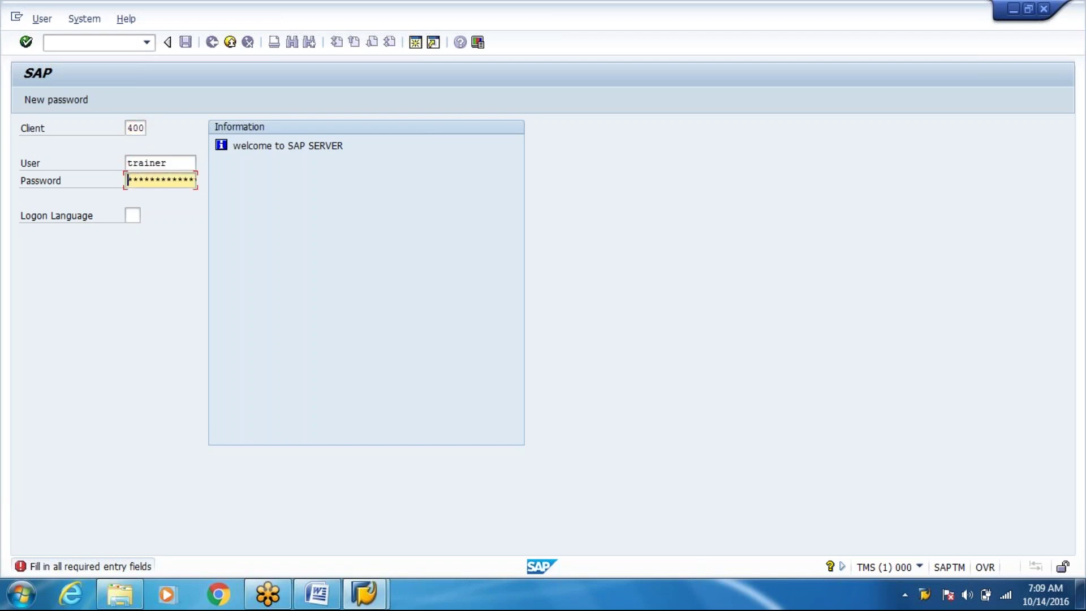
# Log on with the account password, and set and repeat a new password when changing it
pyautogui.write('*******')
pyautogui.press('Return')
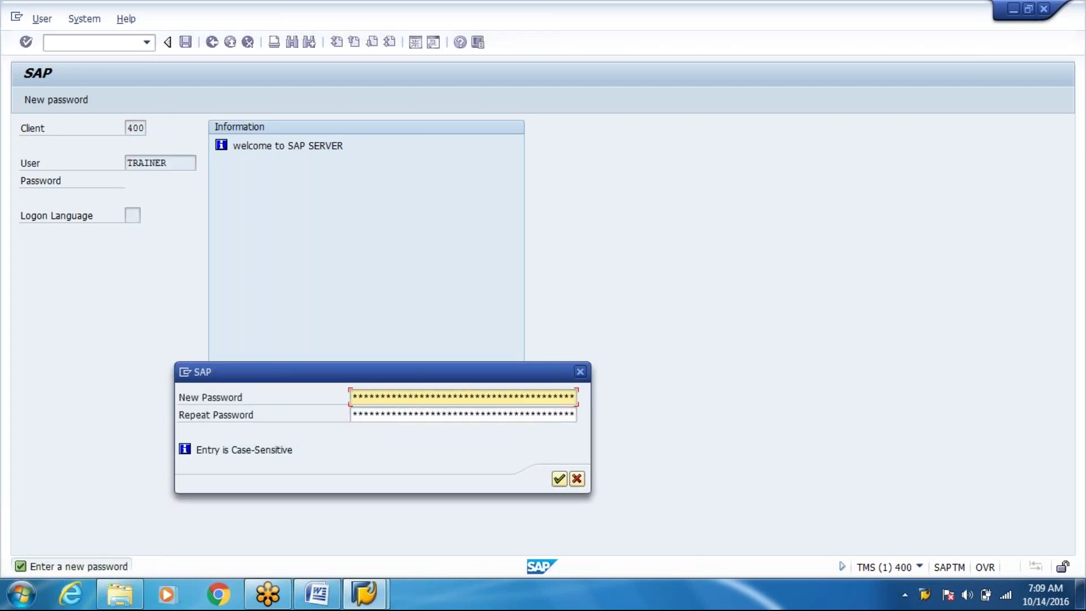
pyautogui.write('********')
pyautogui.press('Tab')
pyautogui.write('********')
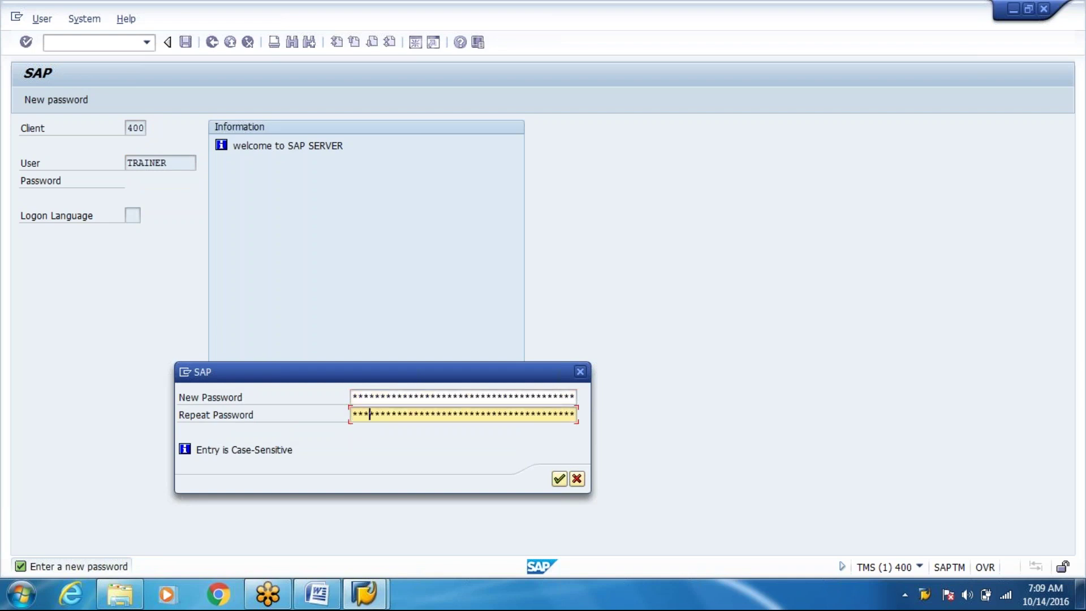
pyautogui.press('Return')
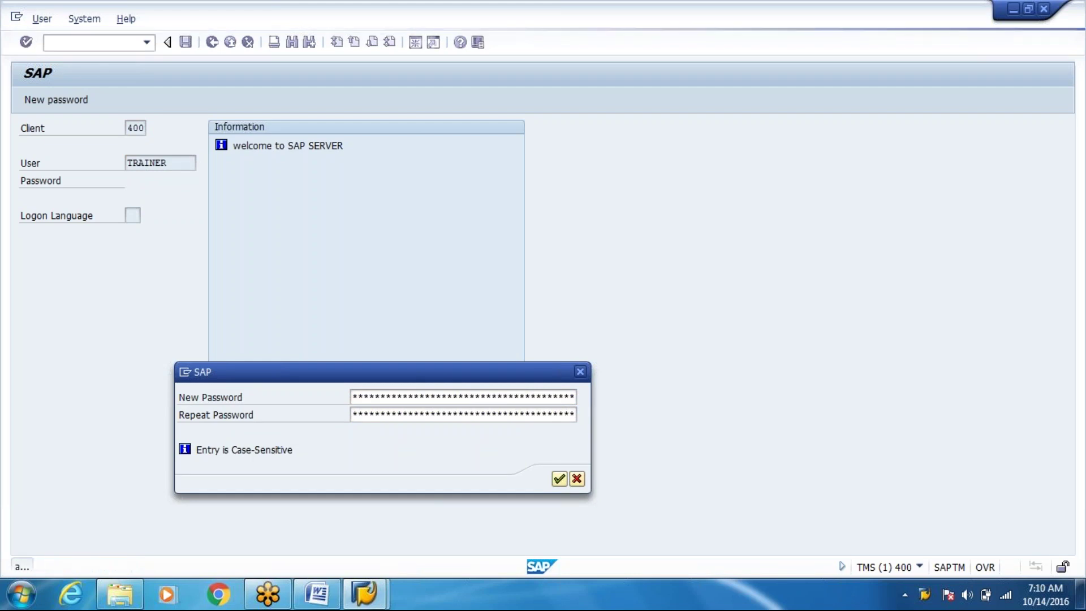
# Run transaction smqe to open qRFC Administration
pyautogui.write('sm')
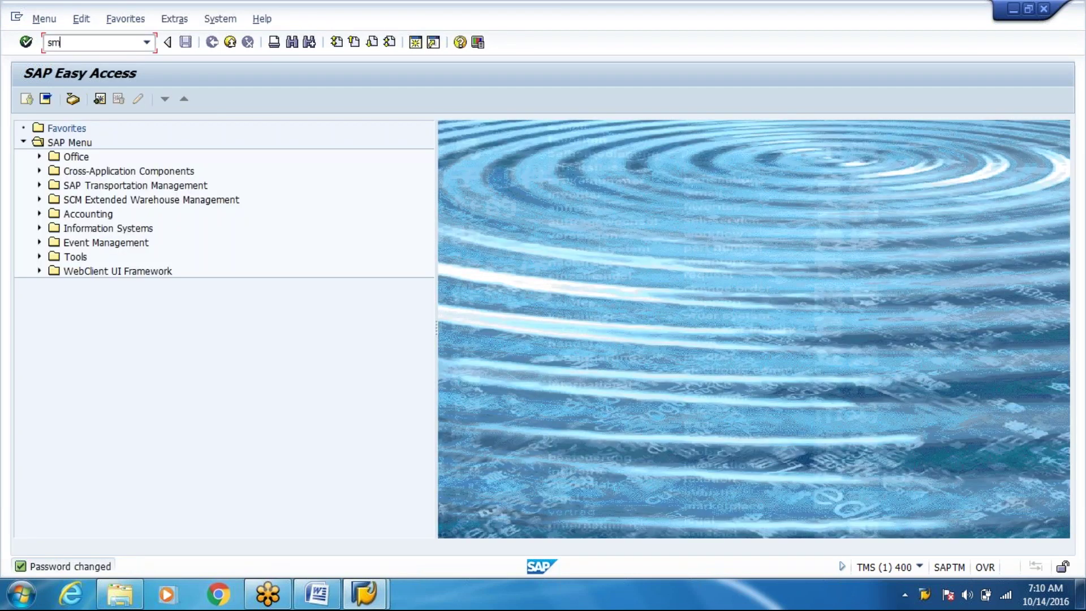
pyautogui.write('qe')
pyautogui.press('Return')
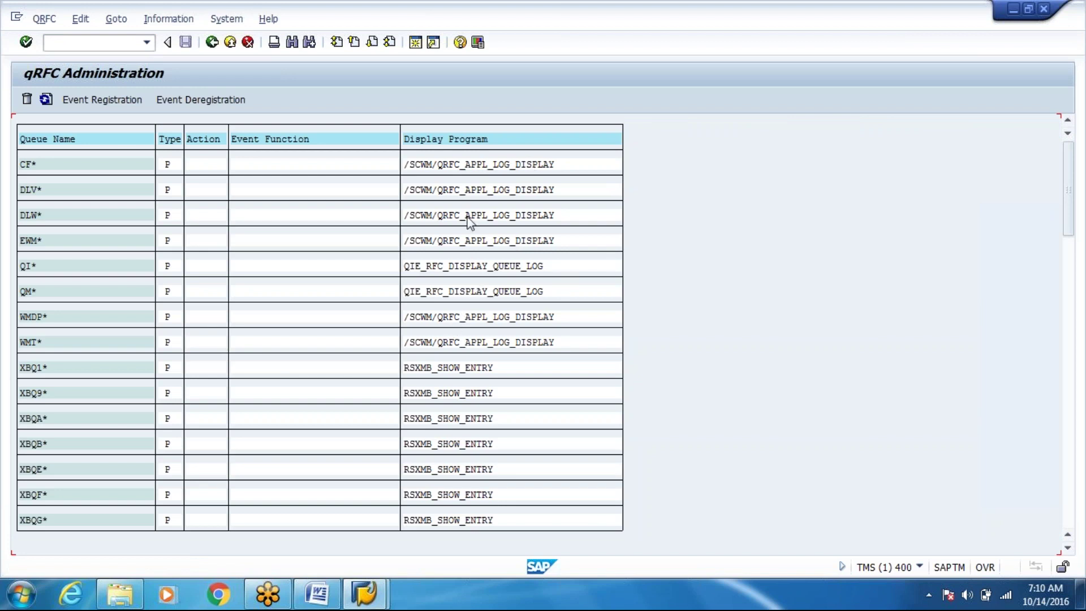
# Compare the queues' registered display programs with the Word guide, and return to the SAP queue list from the /SCWM/QRFC_APPL_LOG_DISPLAY source
pyautogui.click(317, 594)
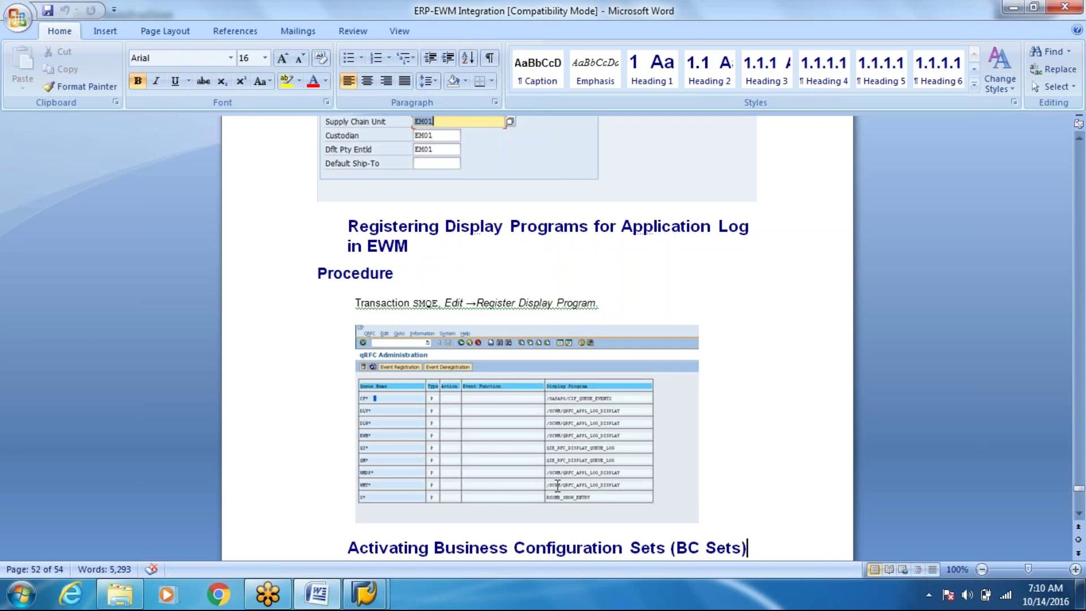
pyautogui.hotkey('alt', 'Tab')
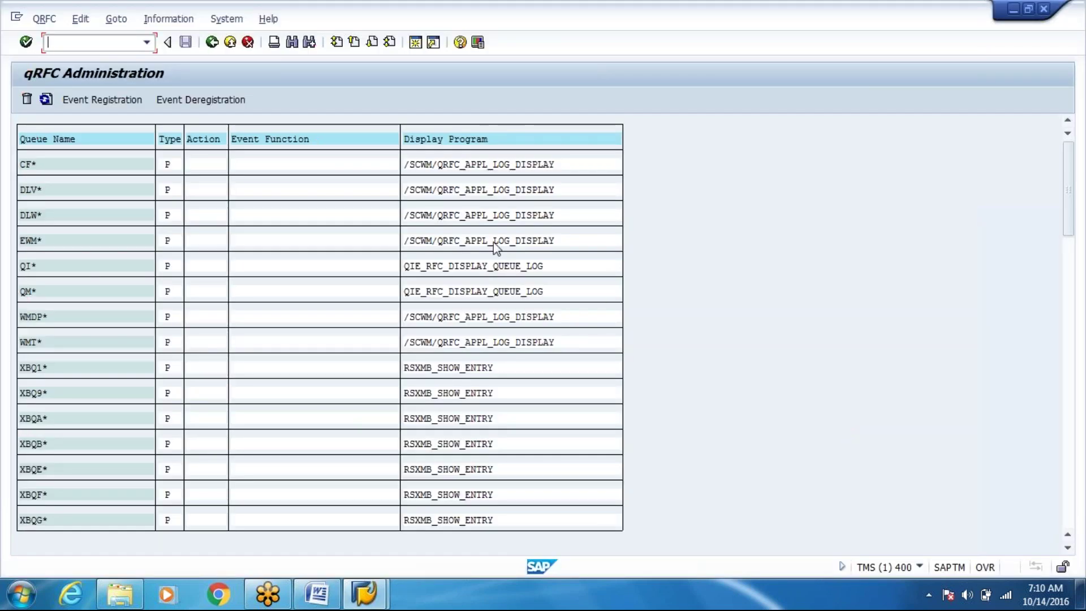
pyautogui.hotkey('alt', 'Tab')
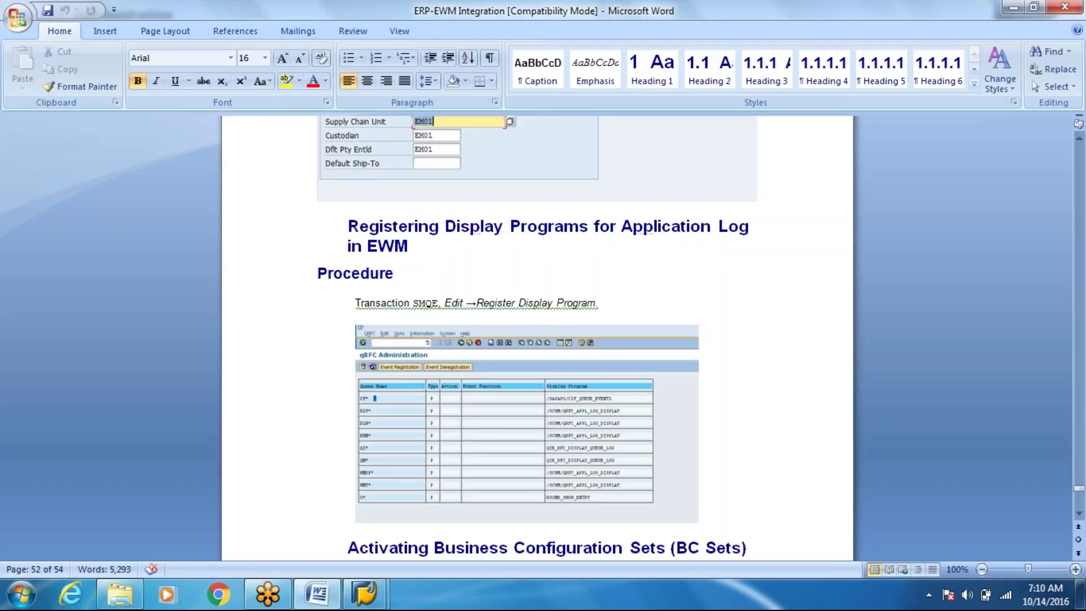
pyautogui.hotkey('alt', 'Tab')
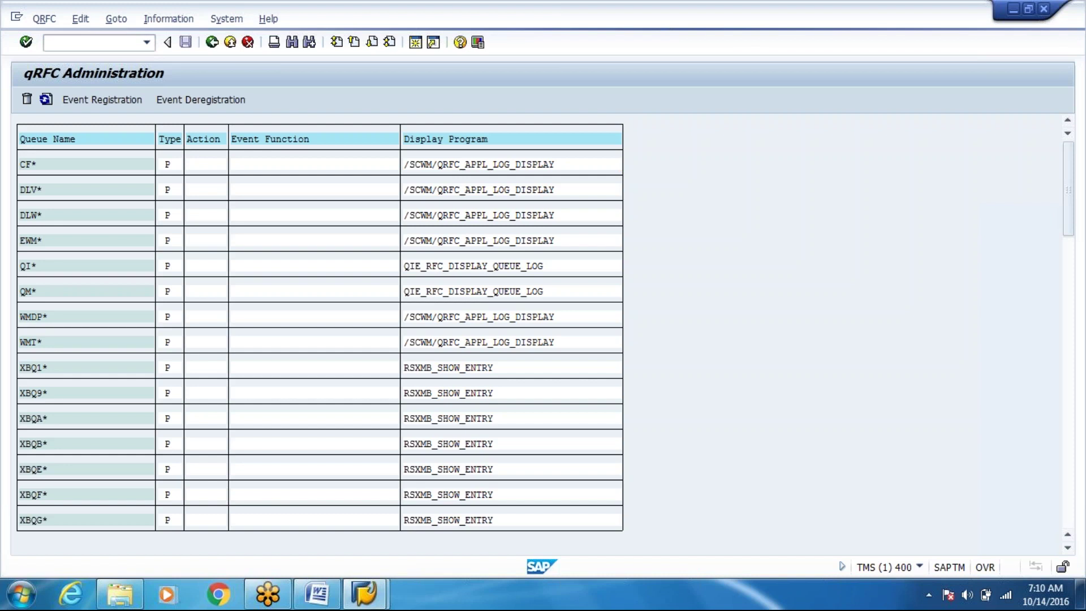
pyautogui.hotkey('alt', 'Tab')
pyautogui.hotkey('alt', 'Tab')
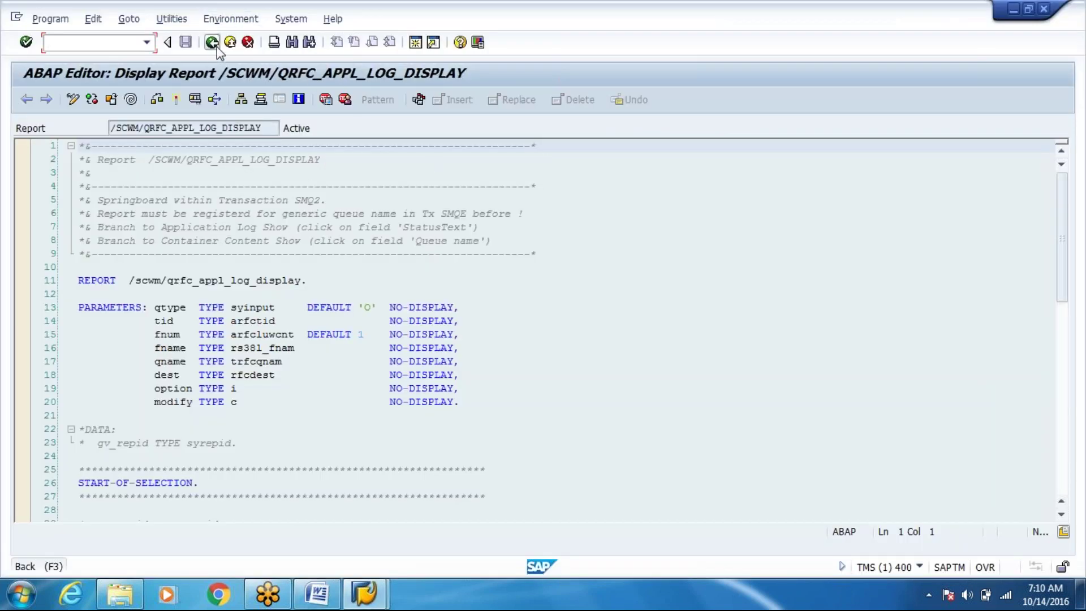
pyautogui.click(217, 49)
# Deregister the event for queue CF*
pyautogui.click(128, 166)
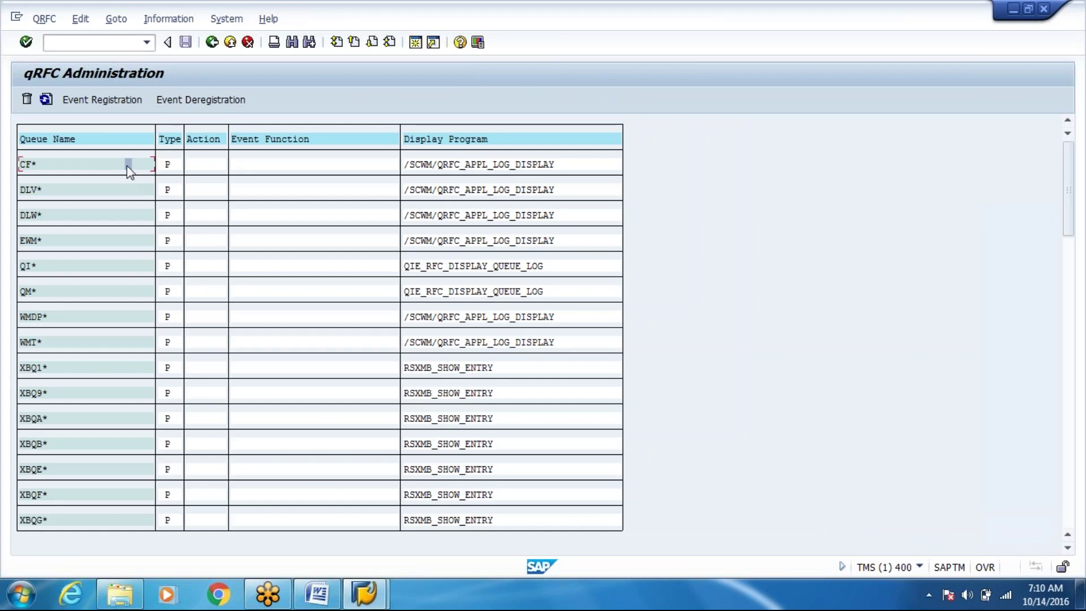
pyautogui.click(198, 100)
pyautogui.click(325, 251)
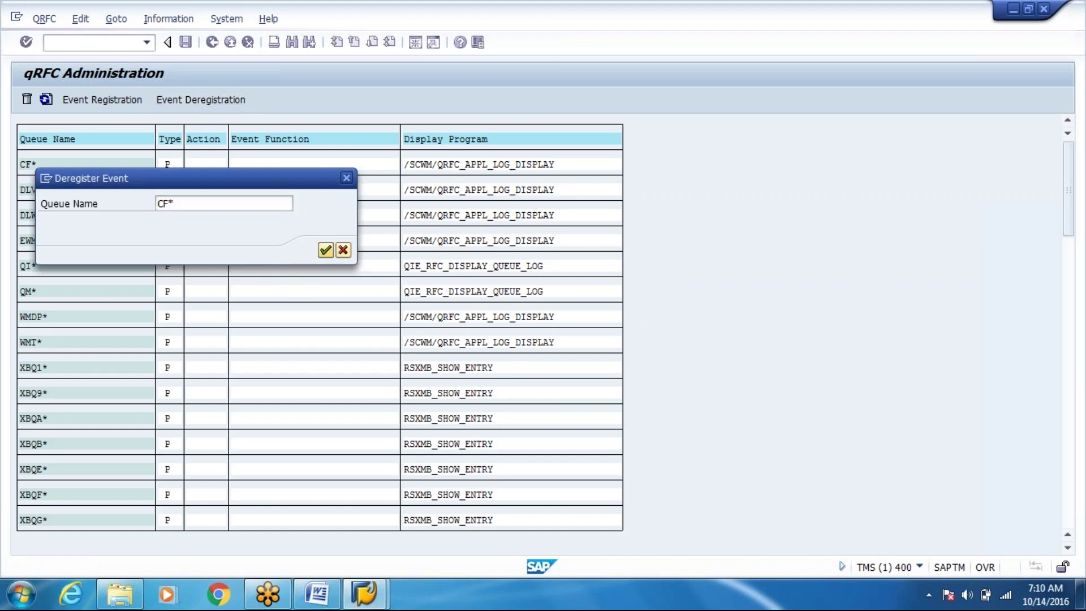
# Register an event for queue CF* with event ID 3 and EXEMODE D
pyautogui.click(108, 98)
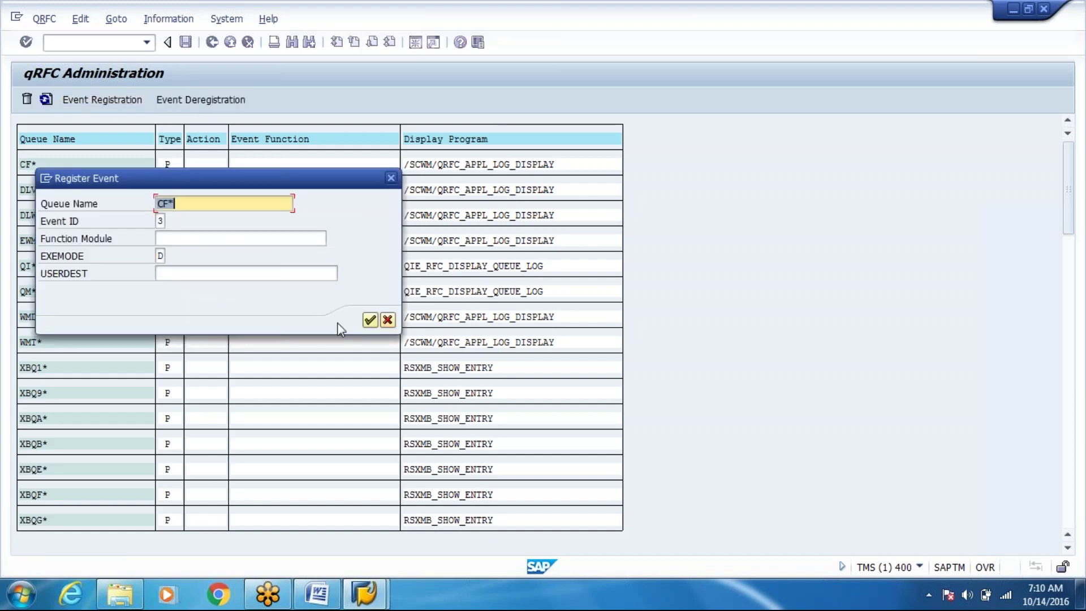
pyautogui.click(370, 320)
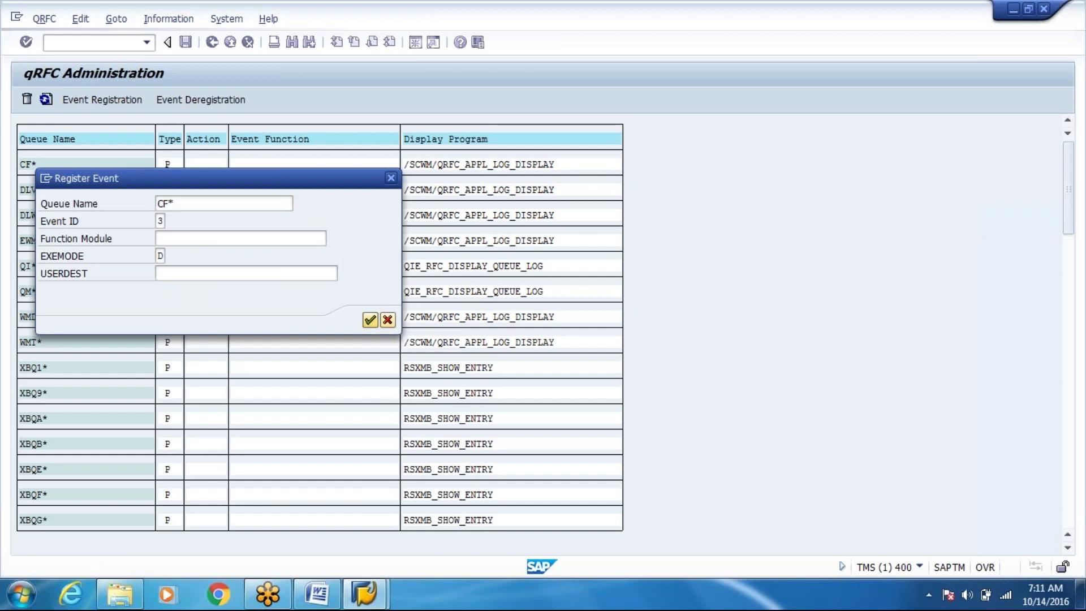
pyautogui.press('Return')
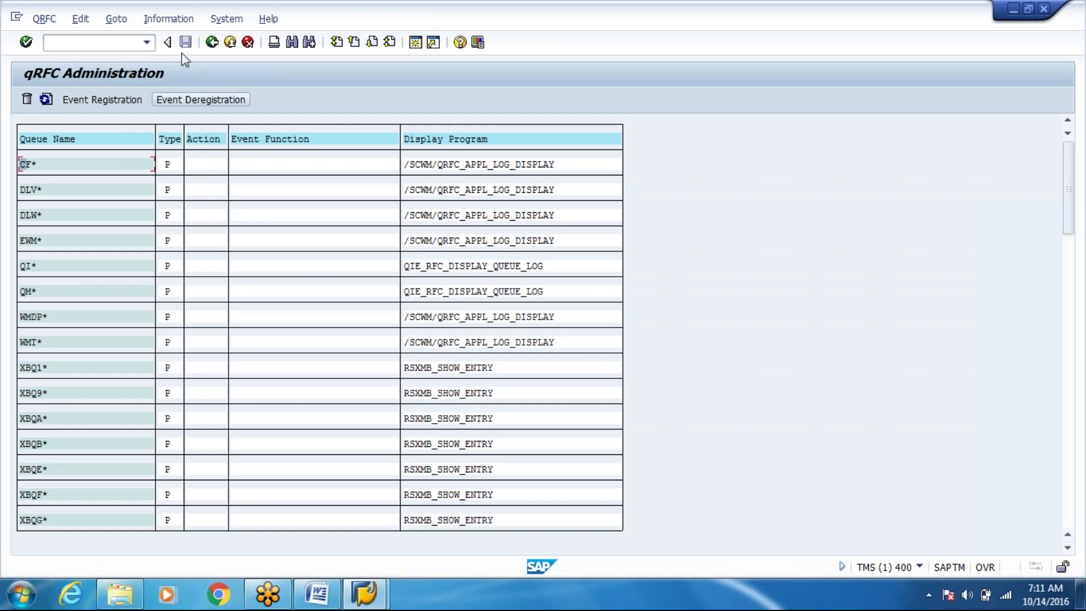
# Leave qRFC Administration and read the BC Sets table under Activating Business Configuration Sets in the Word guide
pyautogui.click(212, 42)
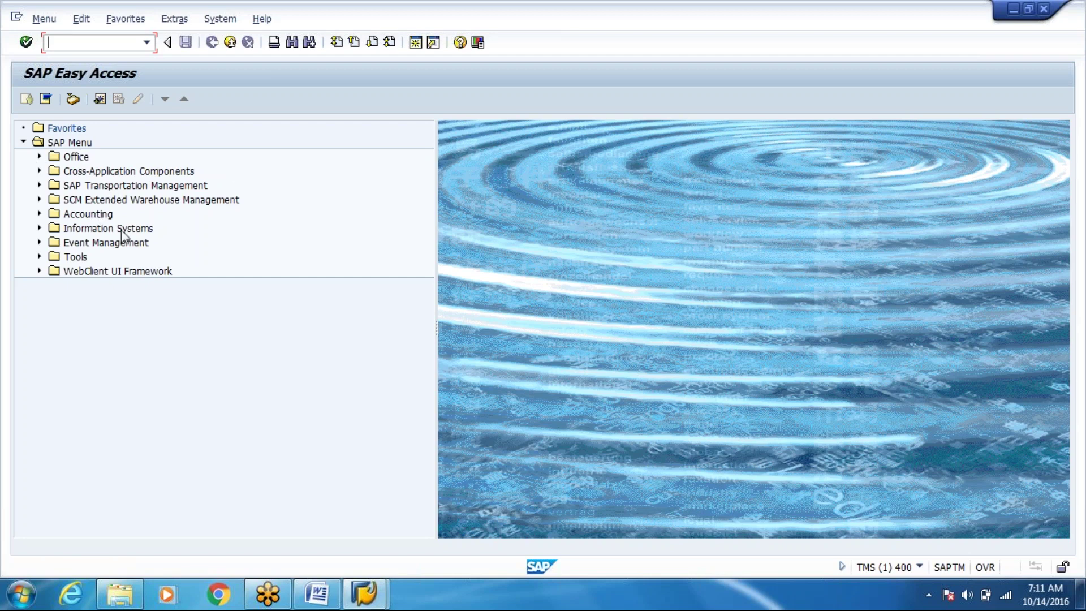
pyautogui.hotkey('alt', 'Tab')
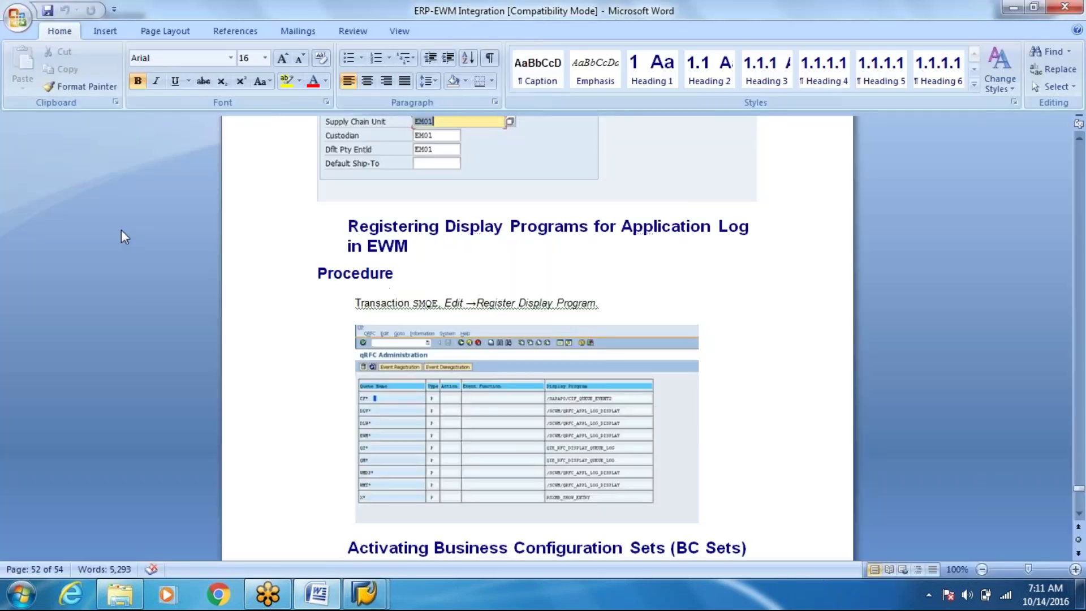
pyautogui.scroll(-10, 124, 237)
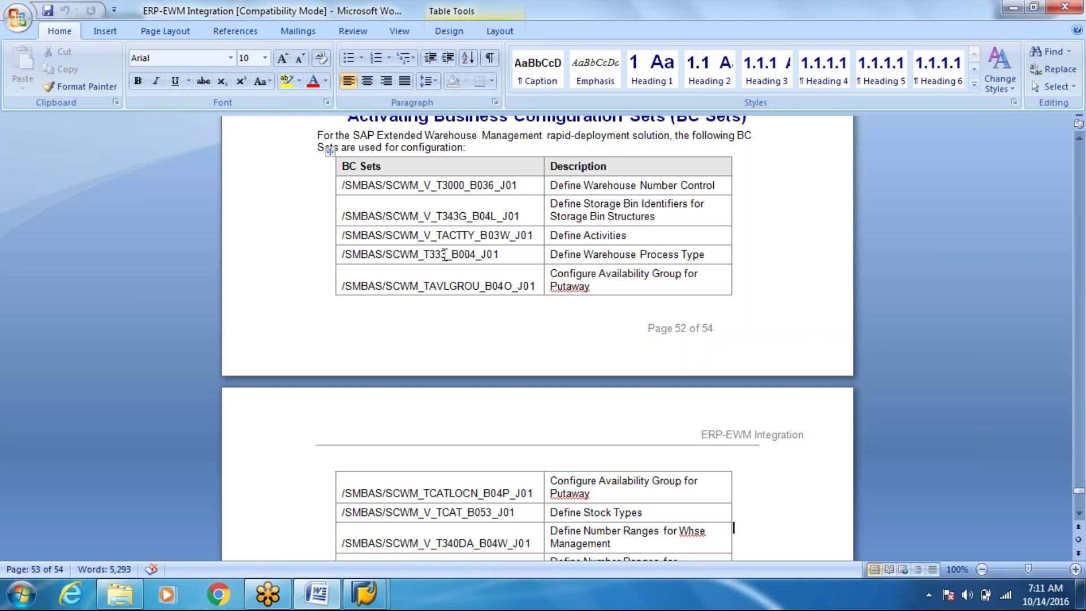
# Review the BC Sets table in the Word guide and copy the BC Set name /SMBAS/SCWM_V_T3000_B036_J01 from its first row
pyautogui.press('pagedown')
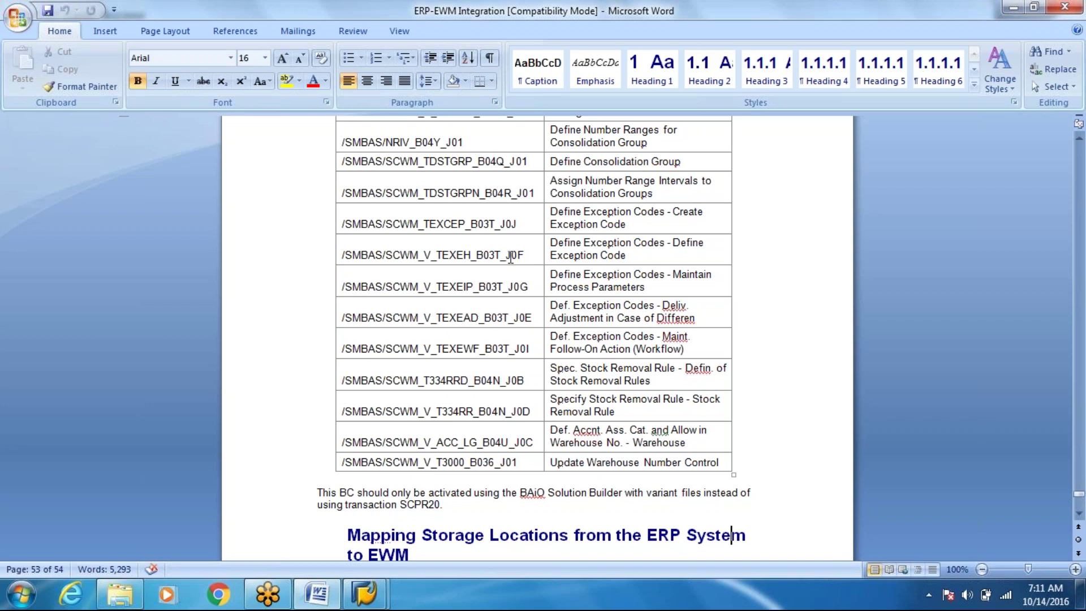
pyautogui.press('pageup')
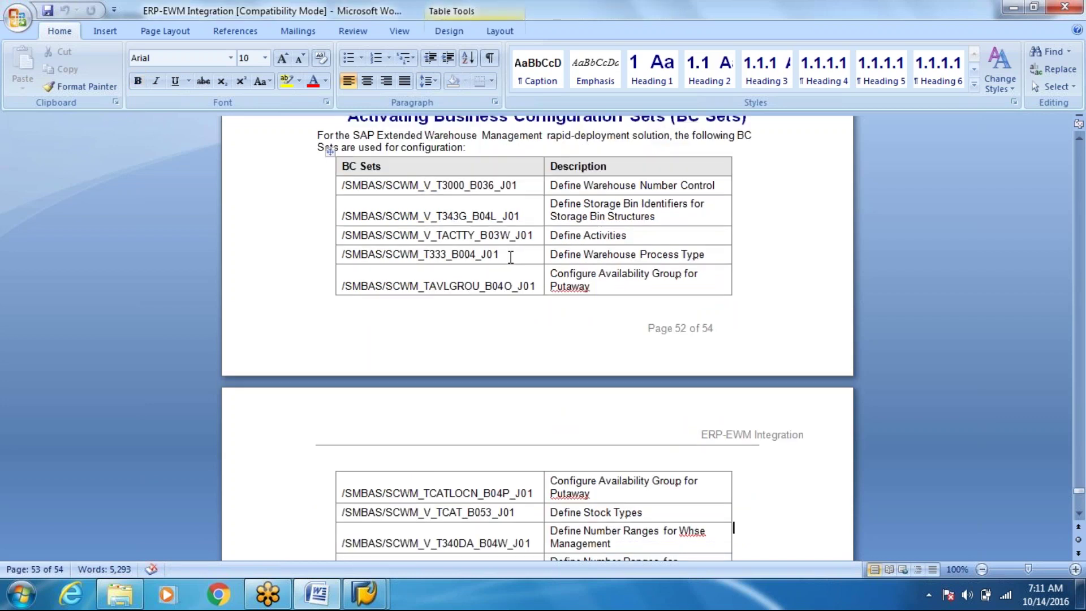
pyautogui.scroll(5, 511, 257)
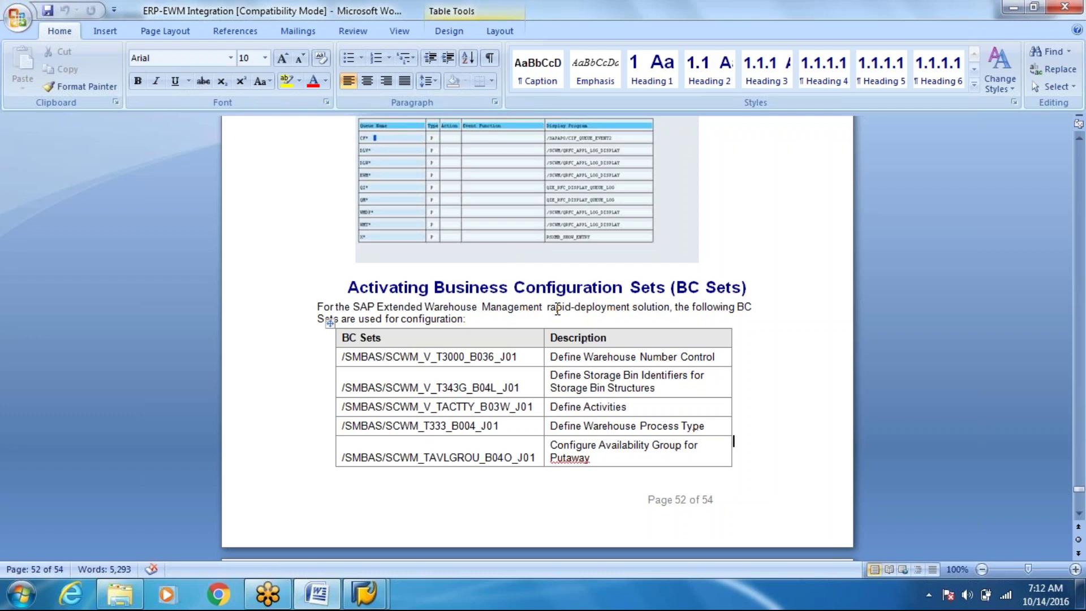
pyautogui.scroll(-12, 557, 309)
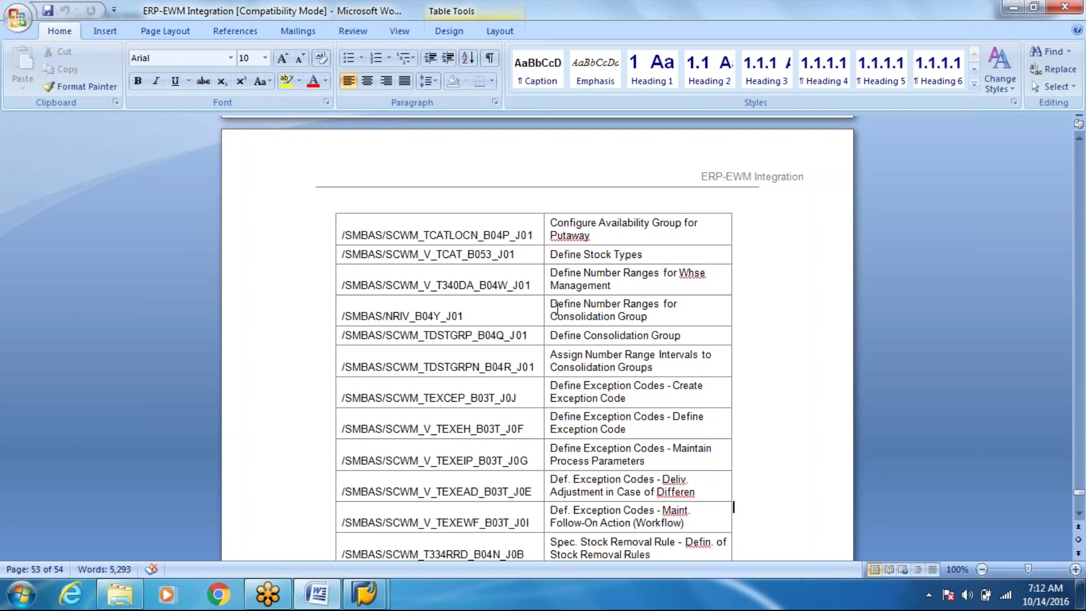
pyautogui.scroll(12, 557, 309)
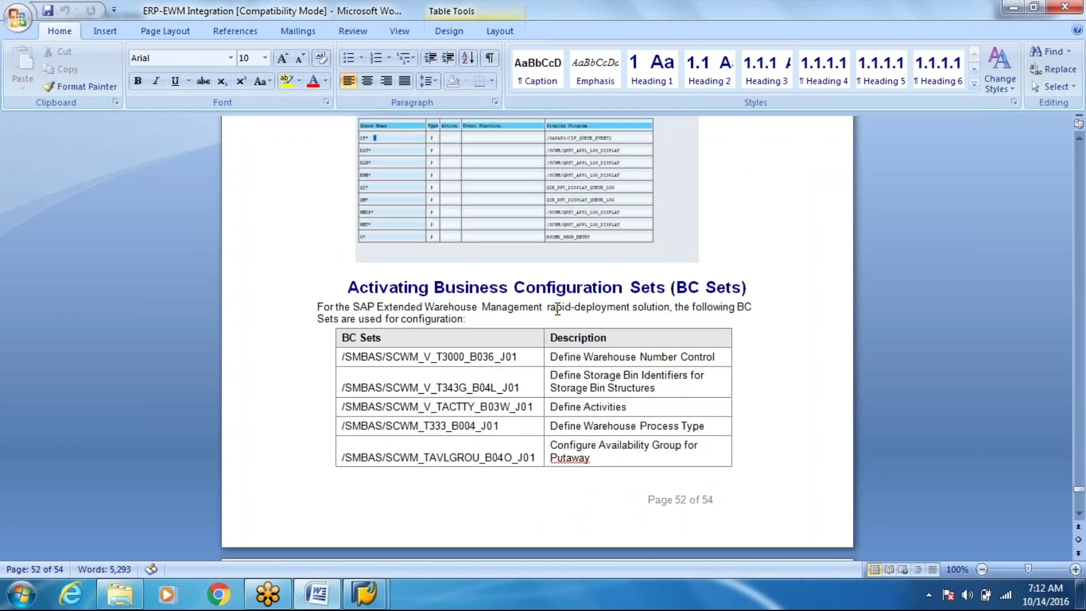
pyautogui.moveTo(523, 356); pyautogui.dragTo(339, 359)
pyautogui.hotkey('ctrl', 'c')
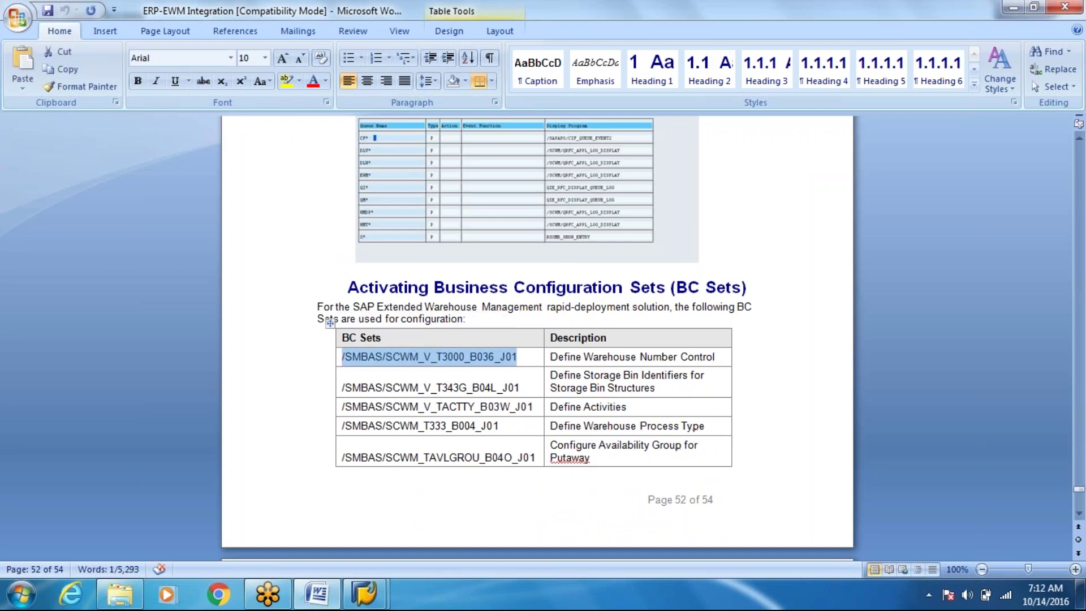
# Switch to SAP, open transaction SCPR20, and try to load BC Set /SMBAS/SCWM_V_T3000_B036_J01 for activation
pyautogui.hotkey('alt', 'Tab')
pyautogui.write('scpr20')
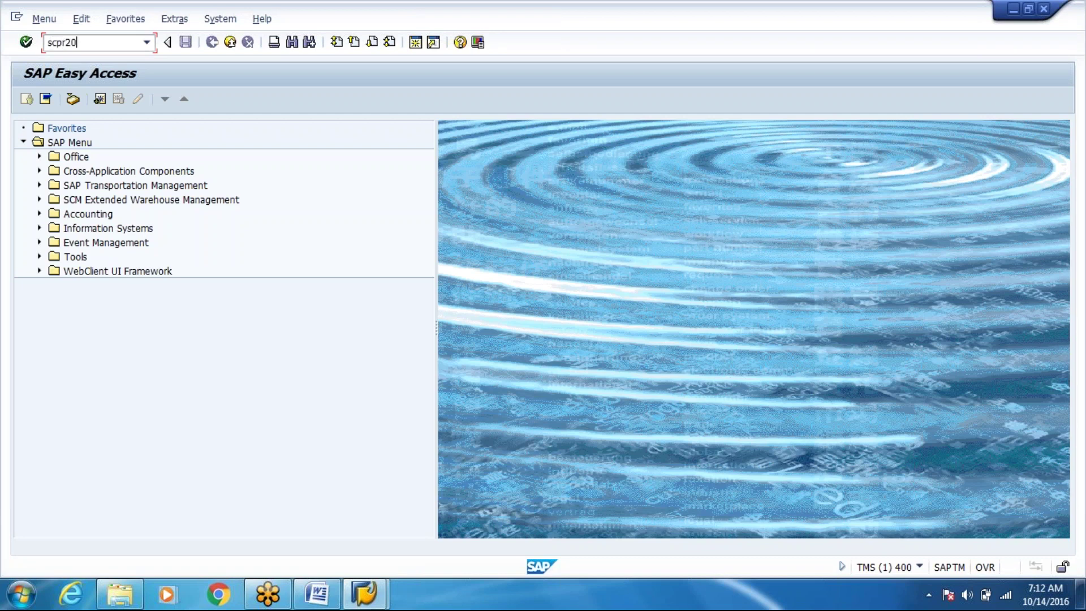
pyautogui.press('Return')
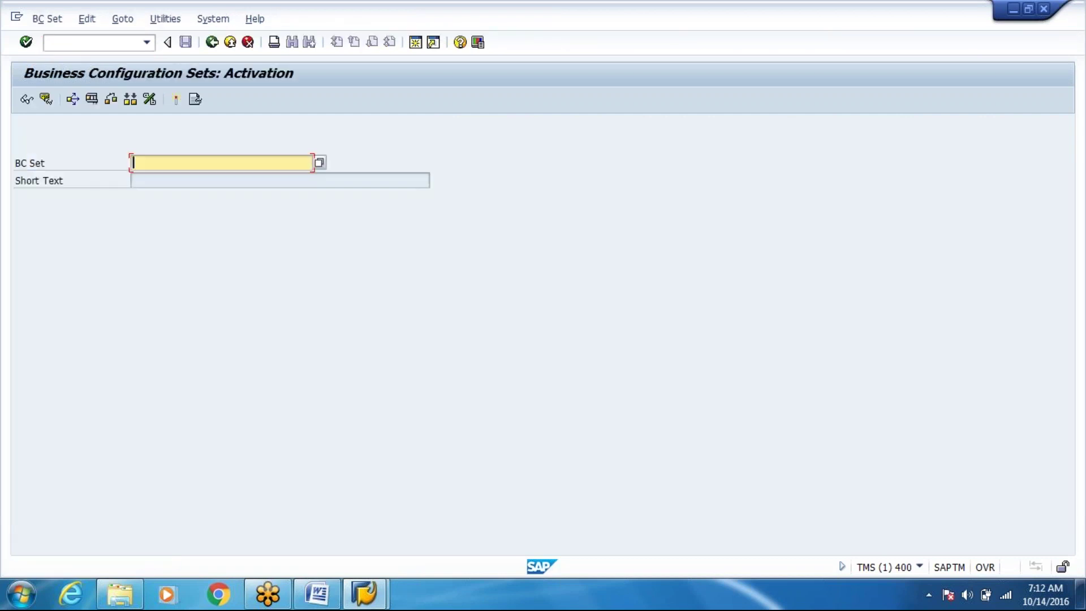
pyautogui.hotkey('ctrl', 'v')
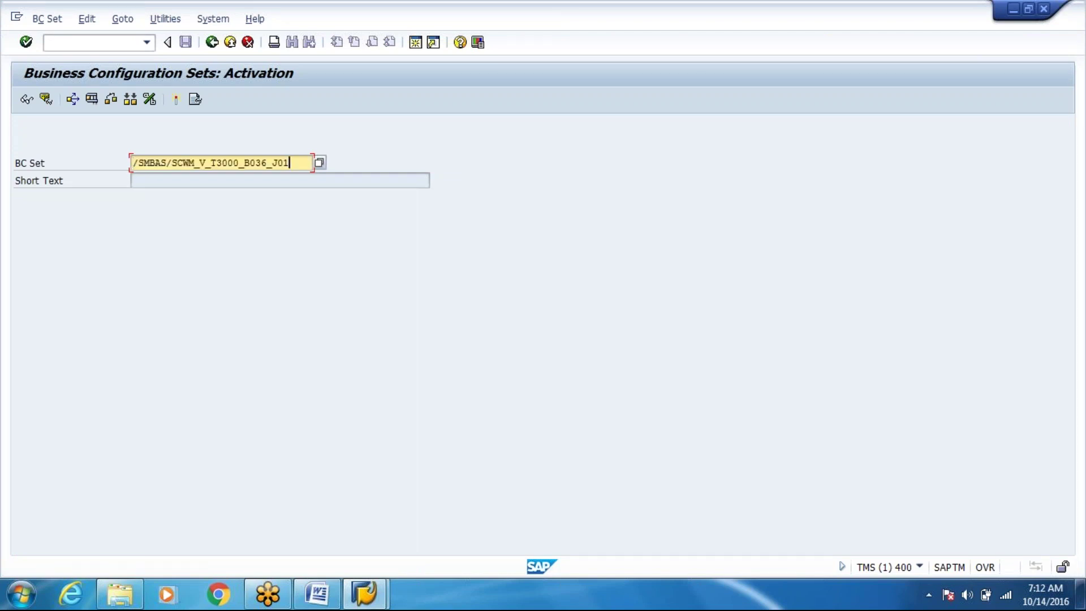
pyautogui.press('Return')
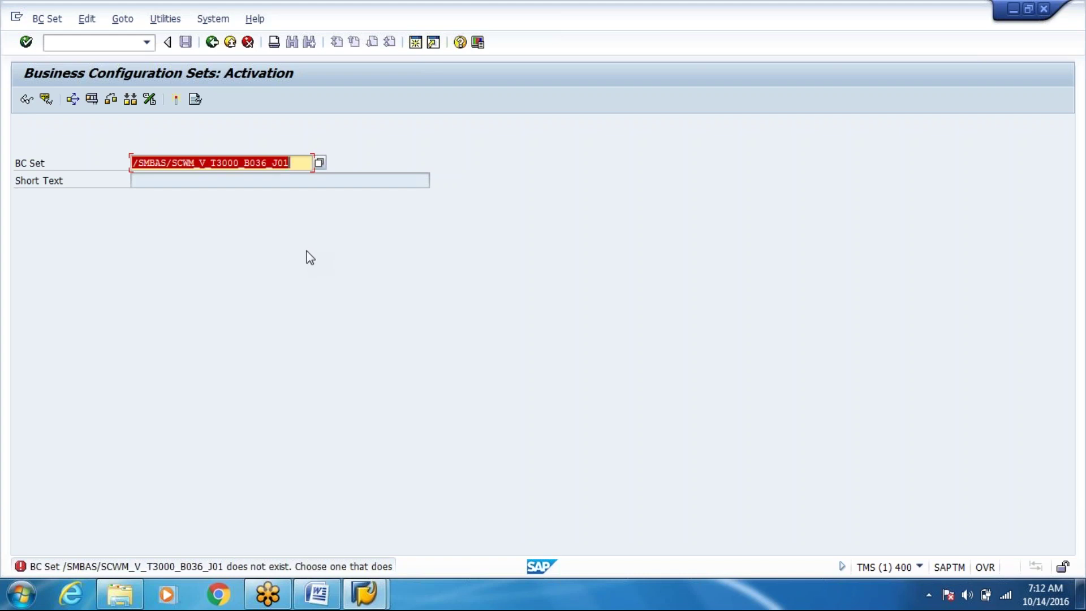
# Copy BC Set name /SMBAS/SCWM_V_T343G_B04L_J01 from the Word guide and try to load it in SAP's BC Set activation transaction
pyautogui.hotkey('alt', 'Tab')
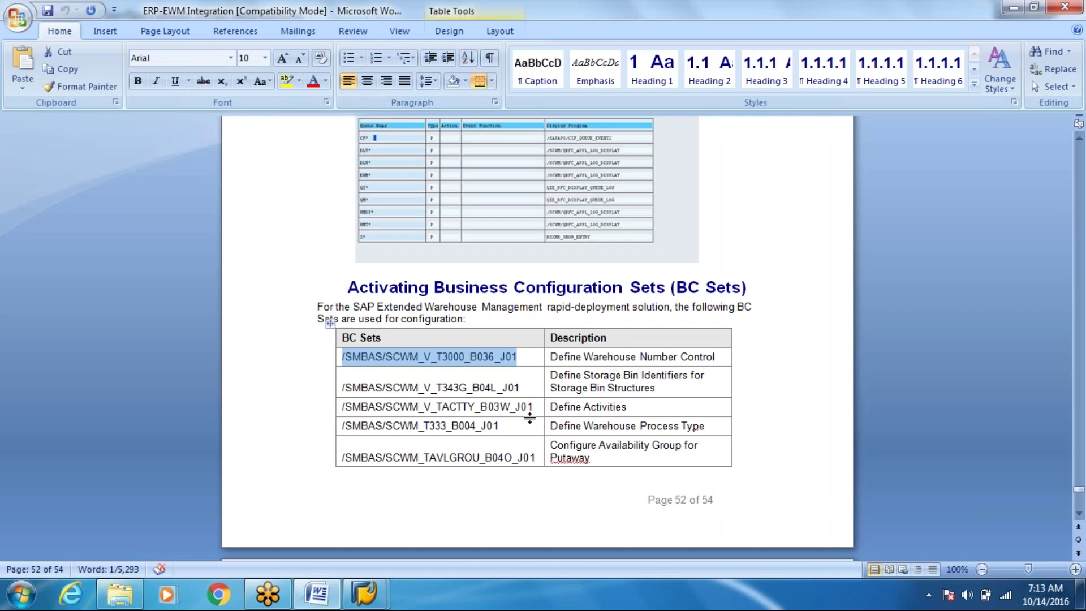
pyautogui.moveTo(521, 389); pyautogui.dragTo(341, 388)
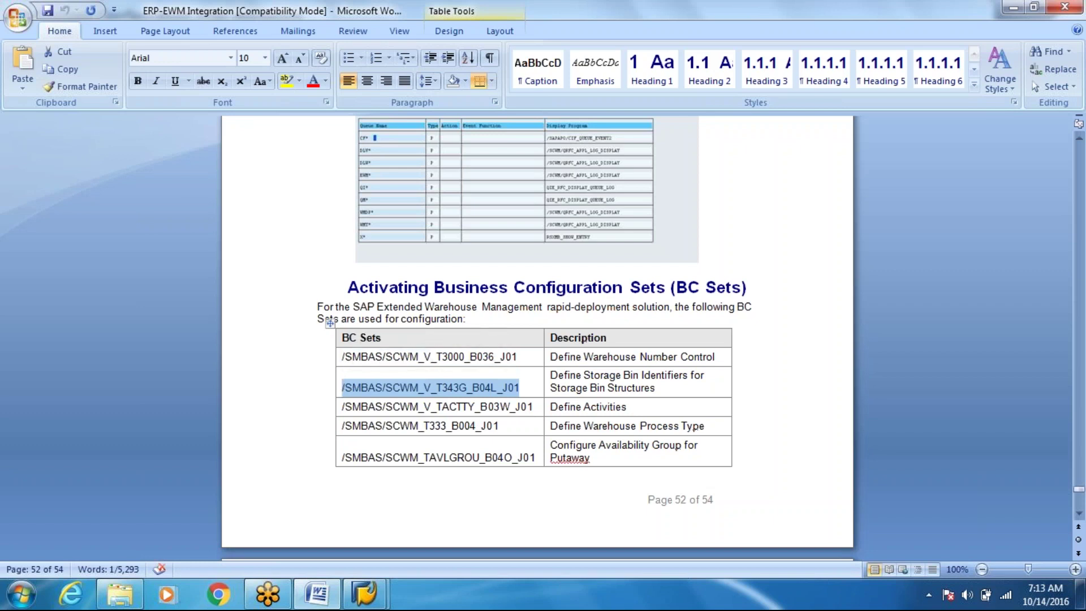
pyautogui.hotkey('alt', 'Tab')
pyautogui.hotkey('ctrl', 'v')
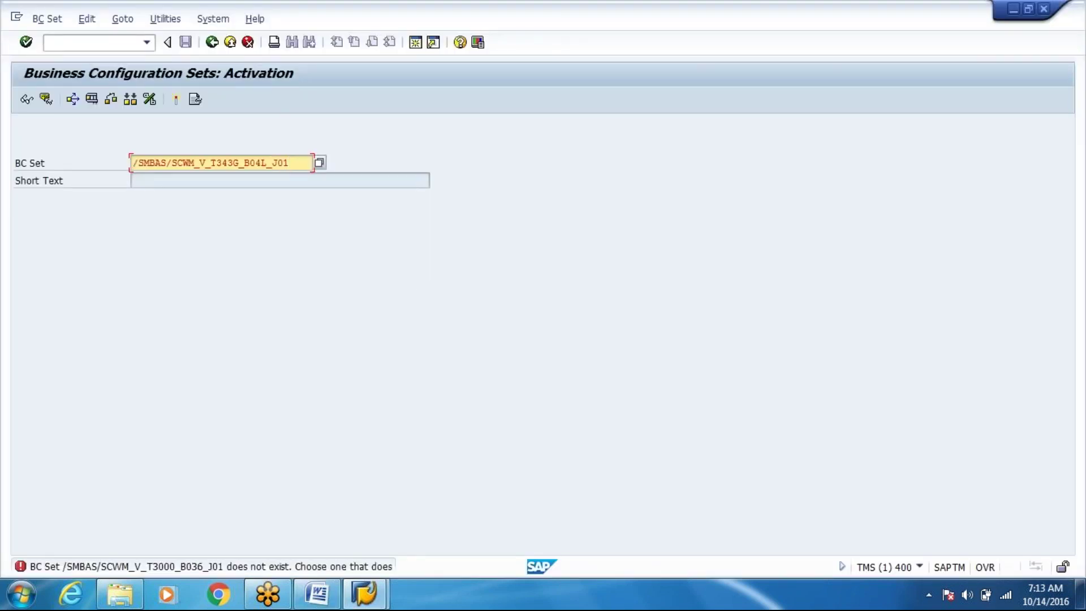
pyautogui.press('Return')
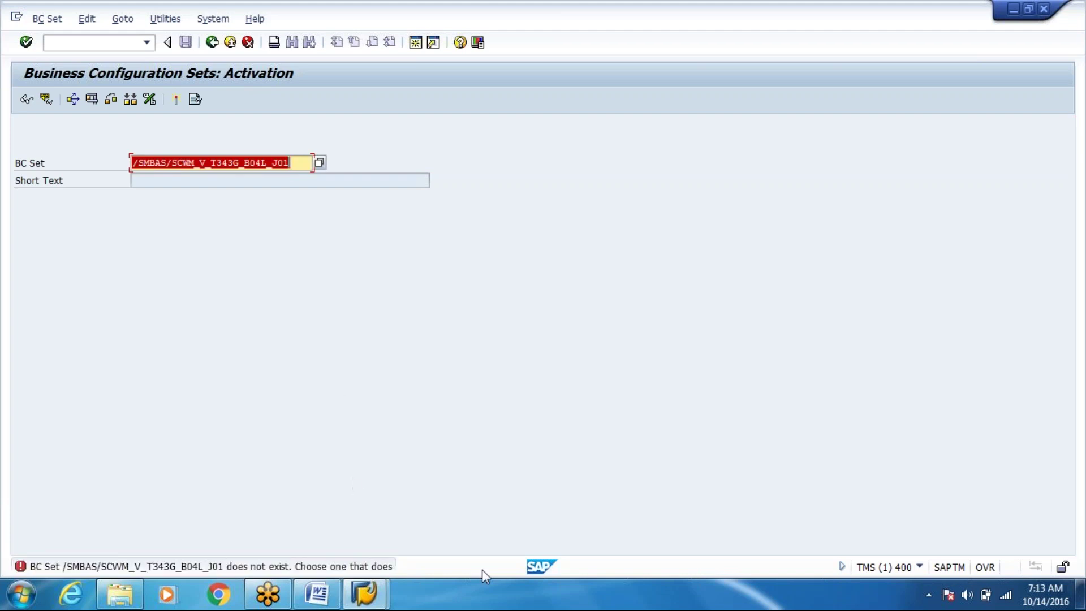
# Open IntegrationERPEWM.pdf from the Week 1 folder and read the list of EWM-related BC Sets in ERP on page 95
pyautogui.click(120, 599)
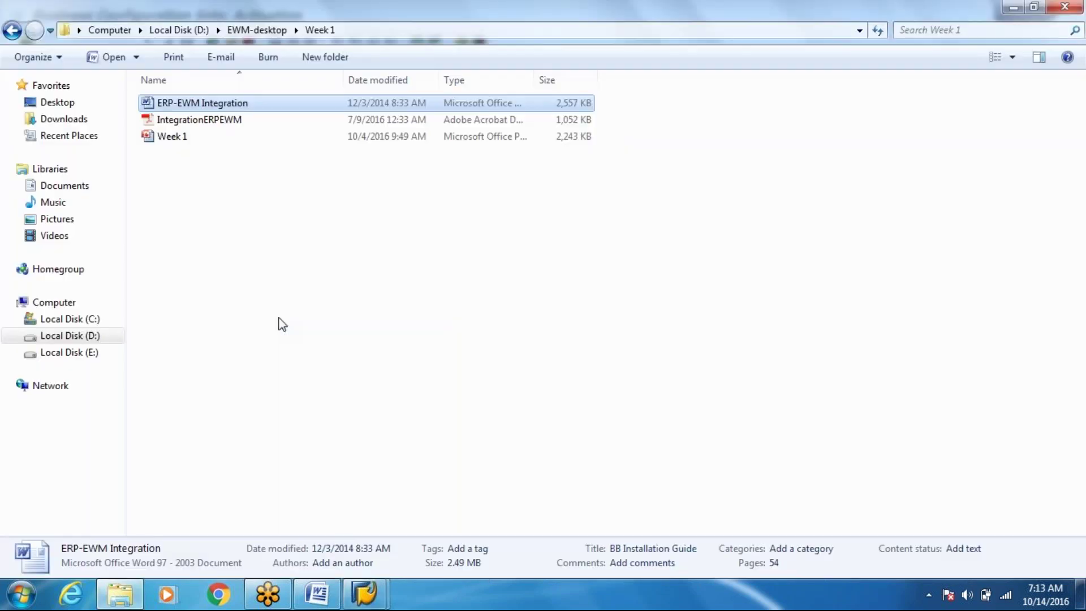
pyautogui.press('F2')
pyautogui.click(199, 119)
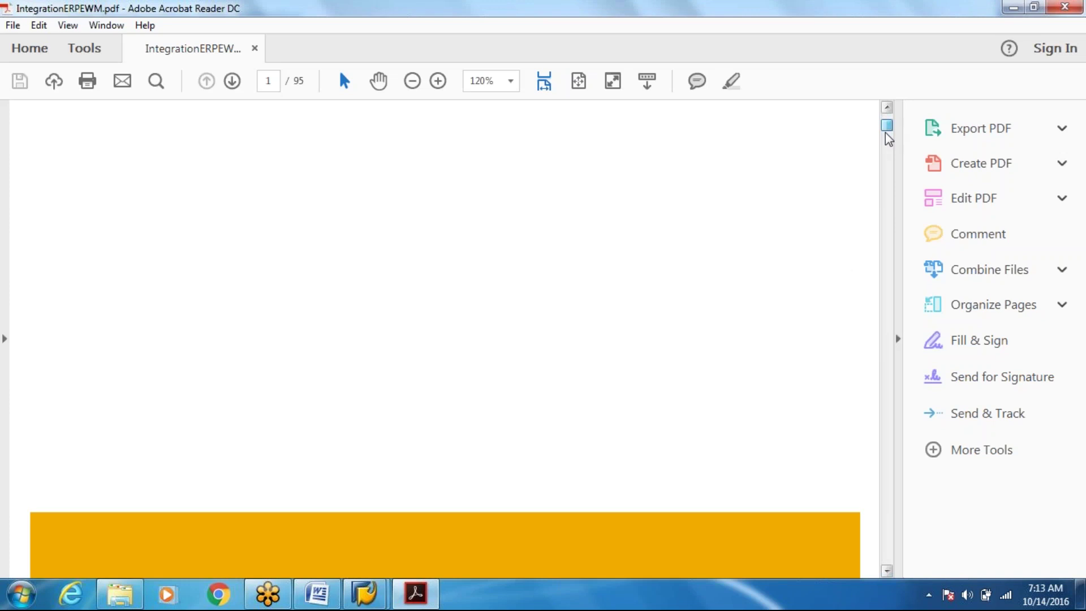
pyautogui.moveTo(888, 138); pyautogui.dragTo(850, 566)
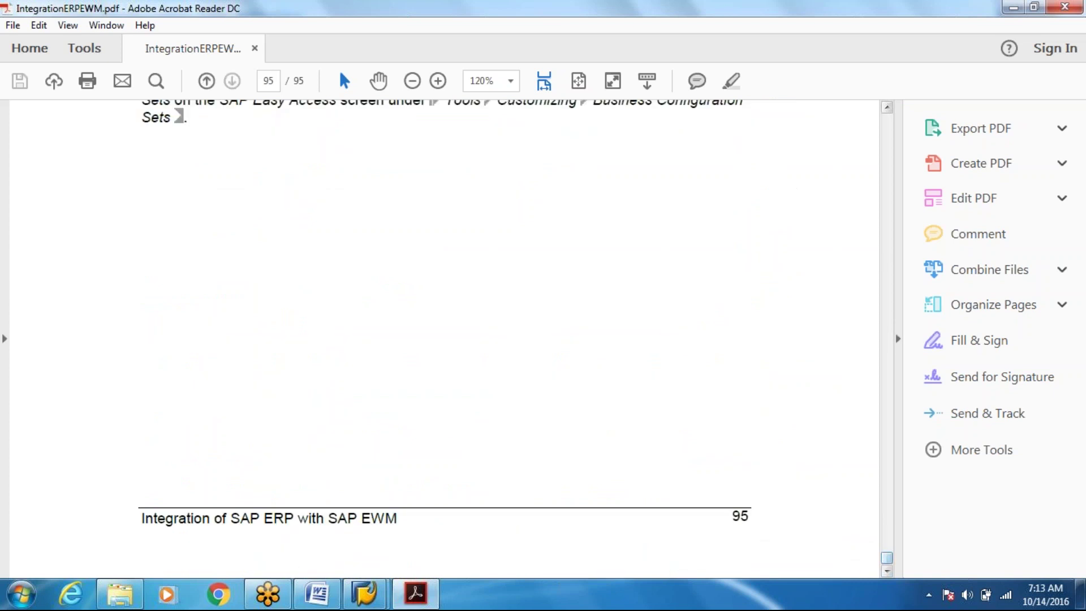
pyautogui.scroll(8, 444, 330)
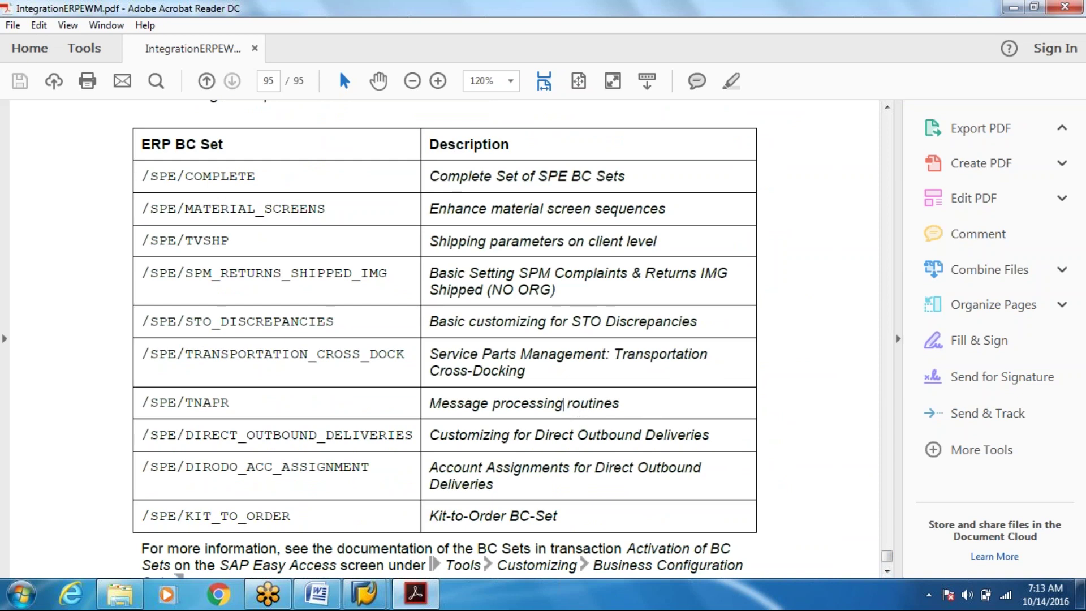
pyautogui.scroll(-8, 211, 518)
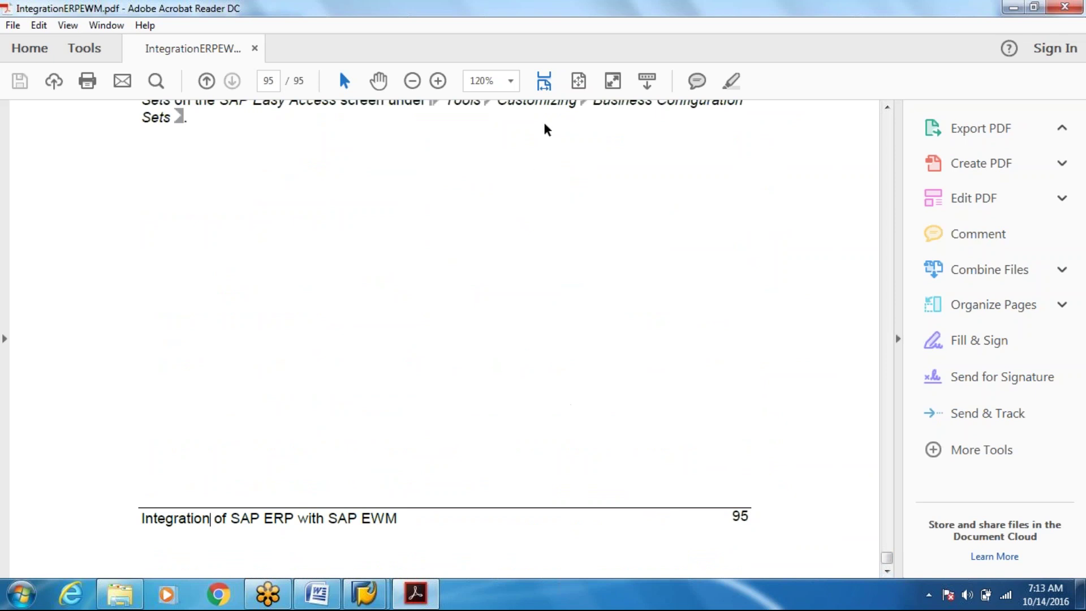
pyautogui.scroll(8, 542, 112)
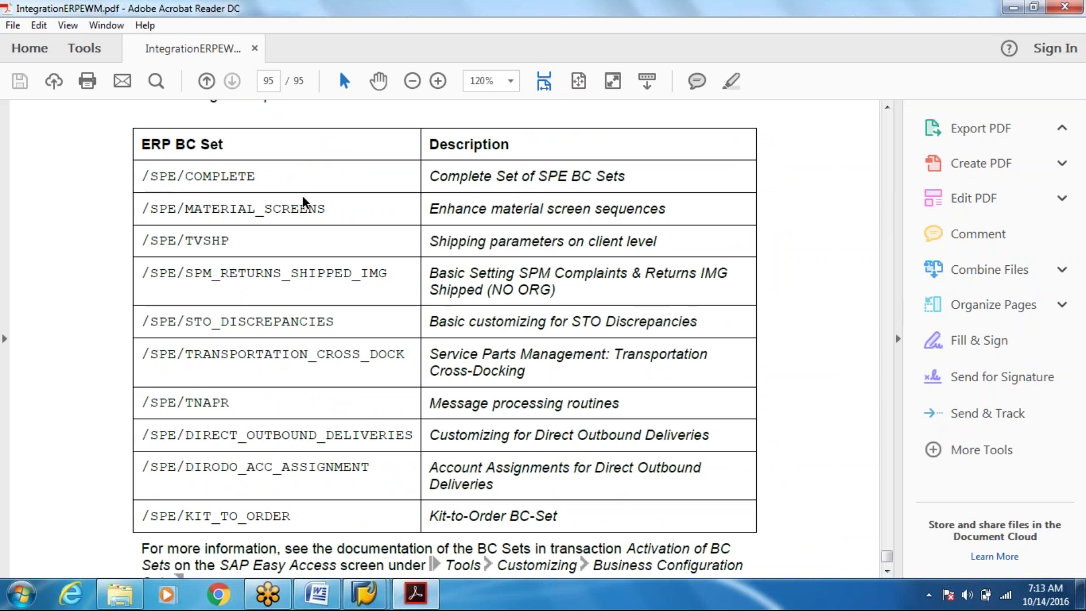
pyautogui.scroll(5, 304, 202)
pyautogui.scroll(5, 304, 202)
pyautogui.scroll(-5, 444, 339)
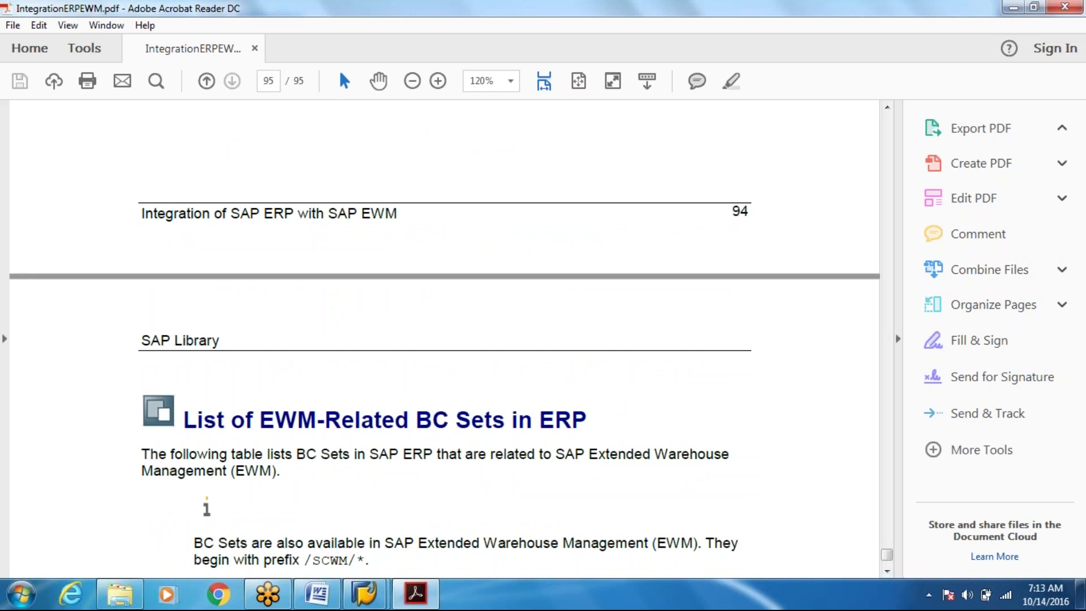
# Look back through the integration PDF from page 94 to page 79 for other sections covering BC Sets
pyautogui.scroll(5, 444, 339)
pyautogui.scroll(5, 444, 340)
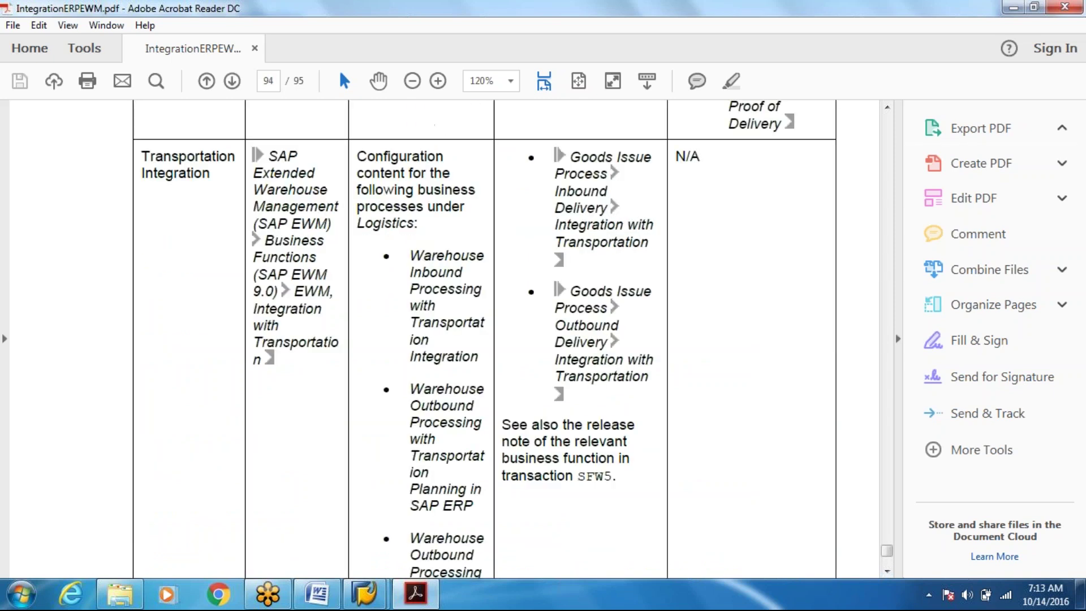
pyautogui.scroll(5, 444, 339)
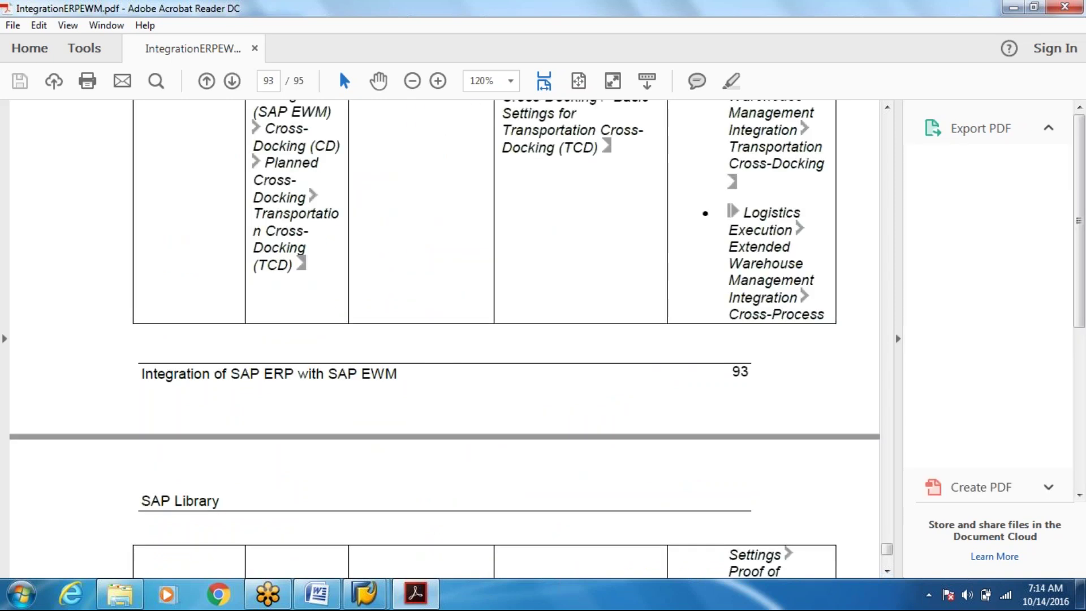
pyautogui.scroll(5, 444, 339)
pyautogui.scroll(5, 444, 340)
pyautogui.scroll(5, 444, 339)
pyautogui.scroll(5, 444, 340)
pyautogui.scroll(15, 445, 340)
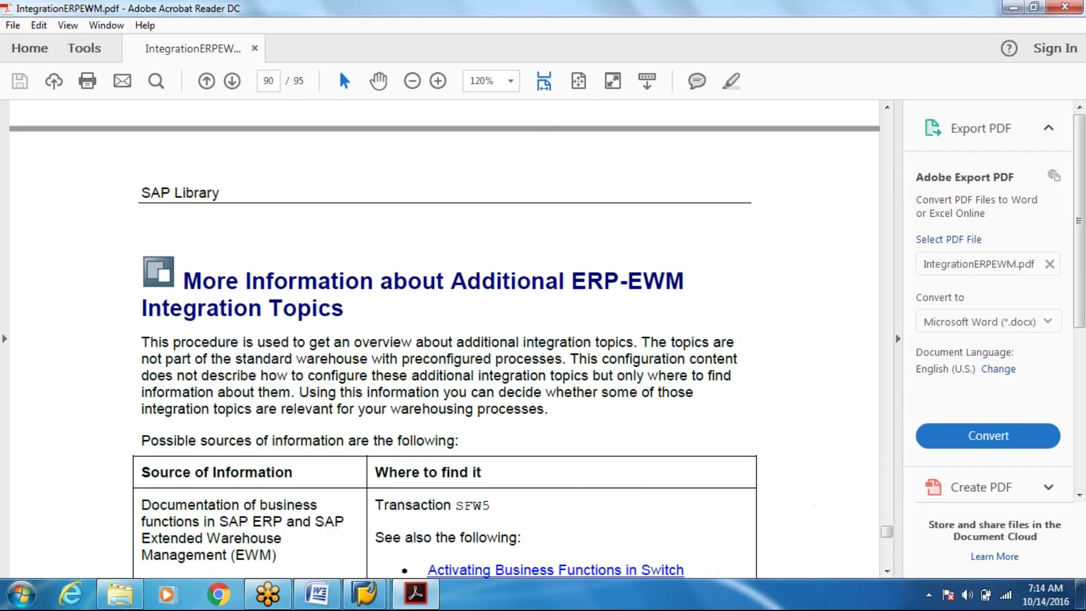
pyautogui.scroll(5, 444, 339)
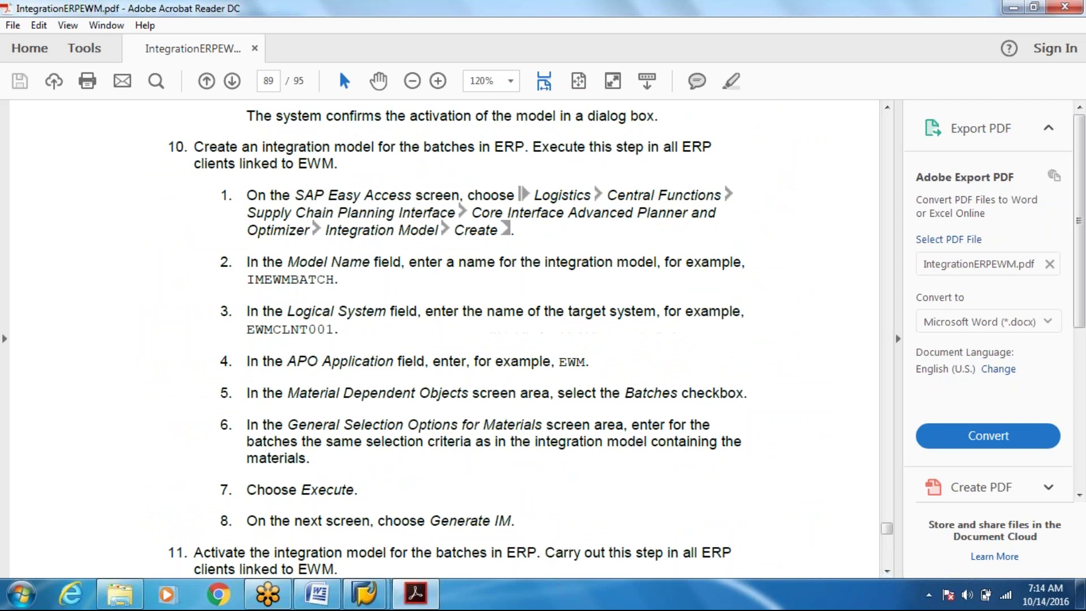
pyautogui.scroll(5, 444, 340)
pyautogui.scroll(5, 444, 339)
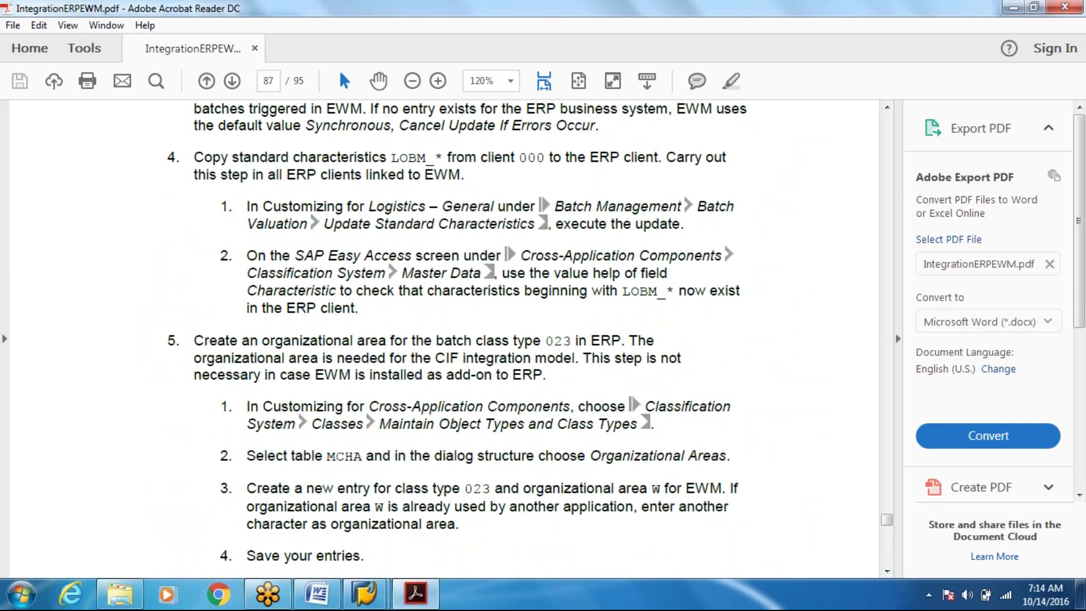
pyautogui.scroll(5, 444, 339)
pyautogui.scroll(10, 444, 340)
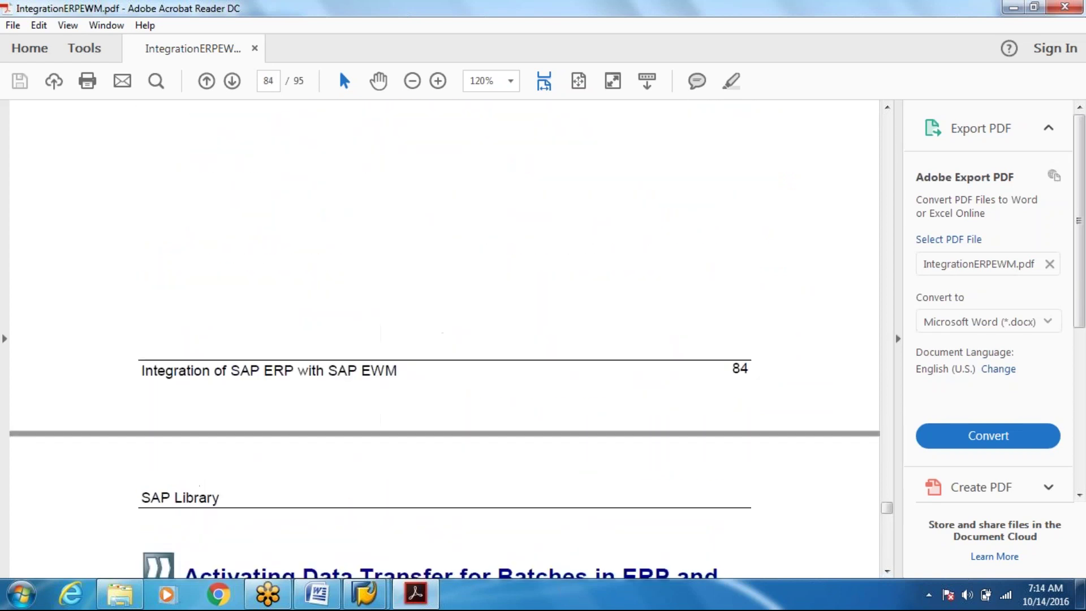
pyautogui.scroll(-4, 444, 340)
pyautogui.scroll(10, 444, 339)
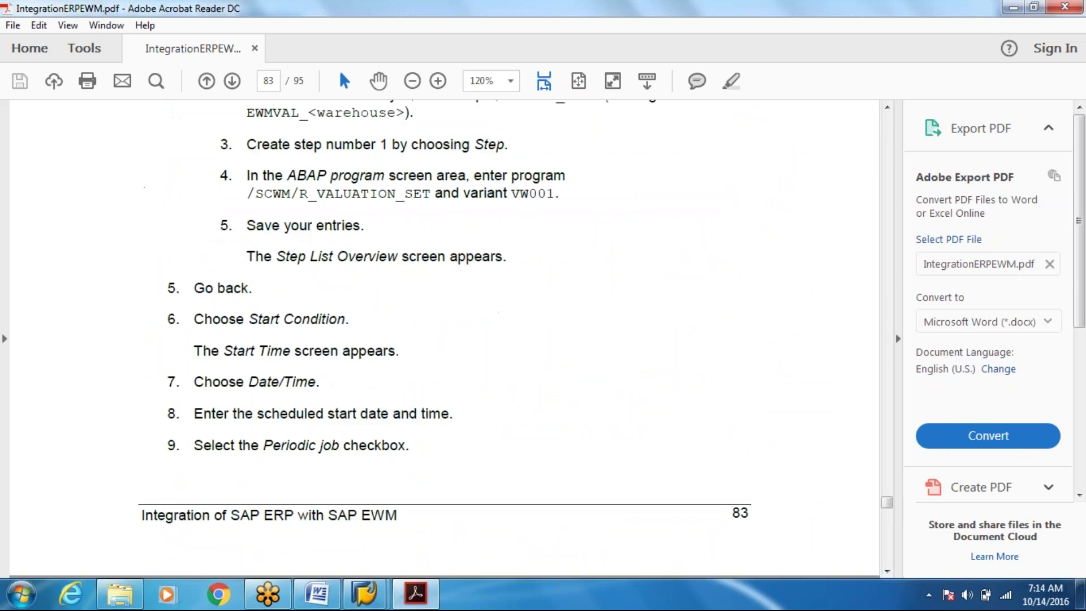
pyautogui.scroll(10, 444, 340)
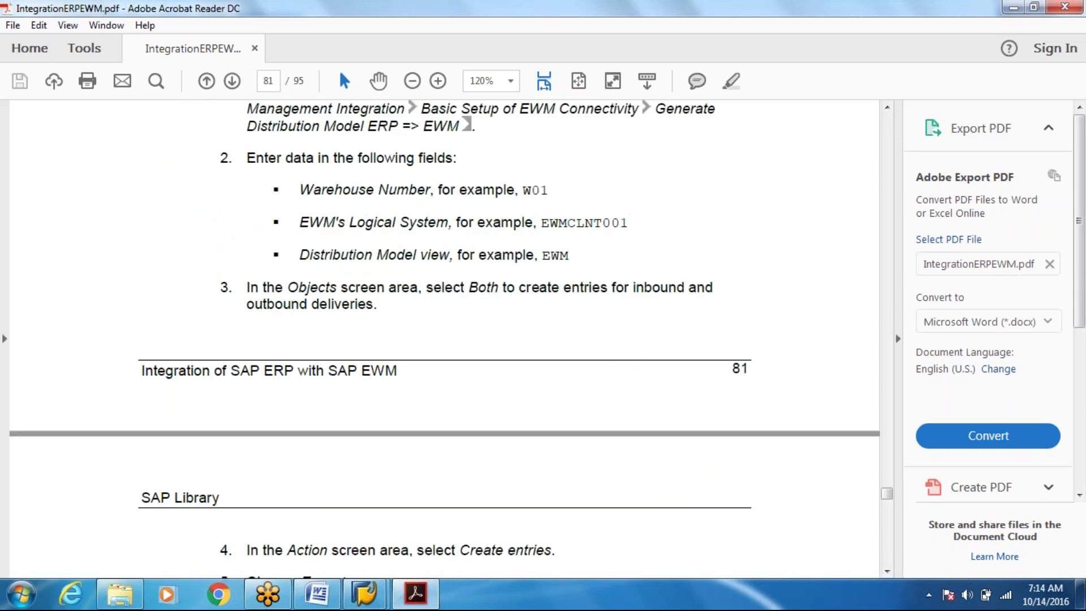
pyautogui.scroll(4, 444, 340)
pyautogui.press('pageup')
pyautogui.press('pageup')
pyautogui.press('pageup')
pyautogui.press('pageup')
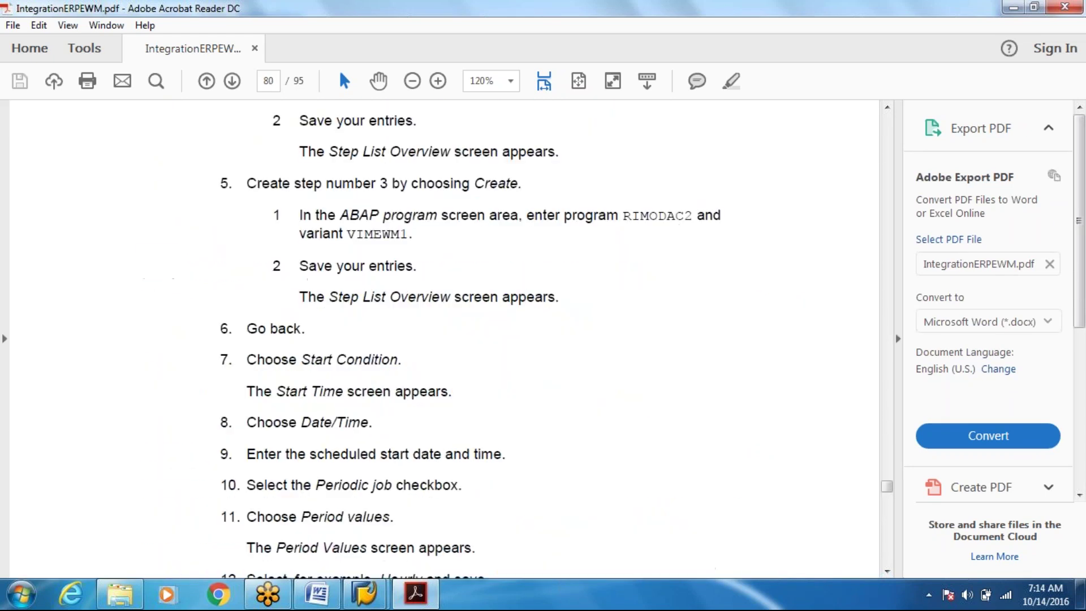
# Search the PDF for "BC Set" and go through the matches to the List of EWM-Related BC Sets in ERP section
pyautogui.hotkey('ctrl', 'f')
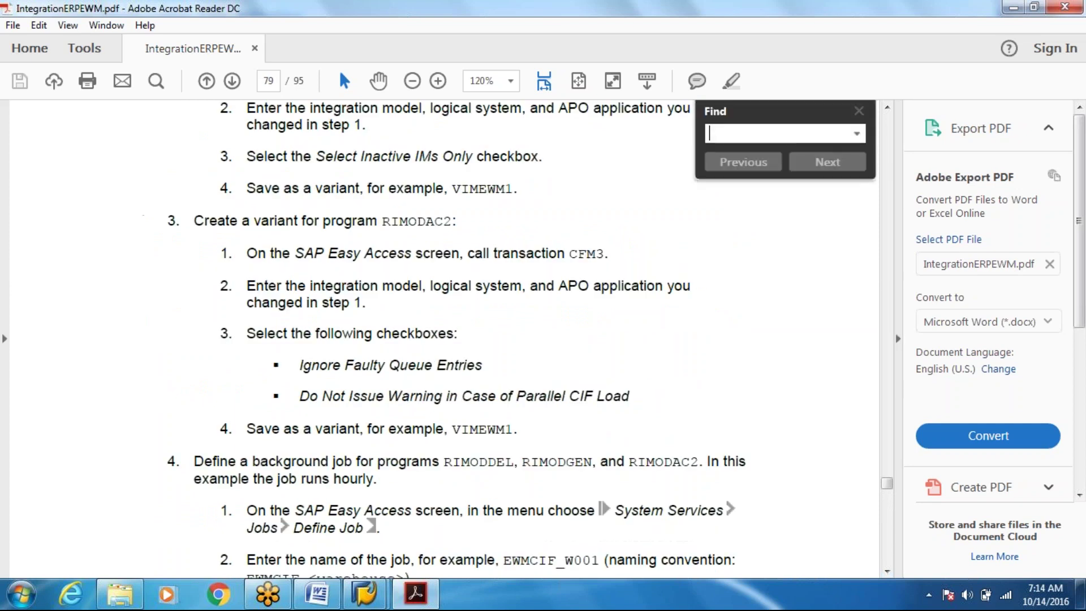
pyautogui.write('BS-')
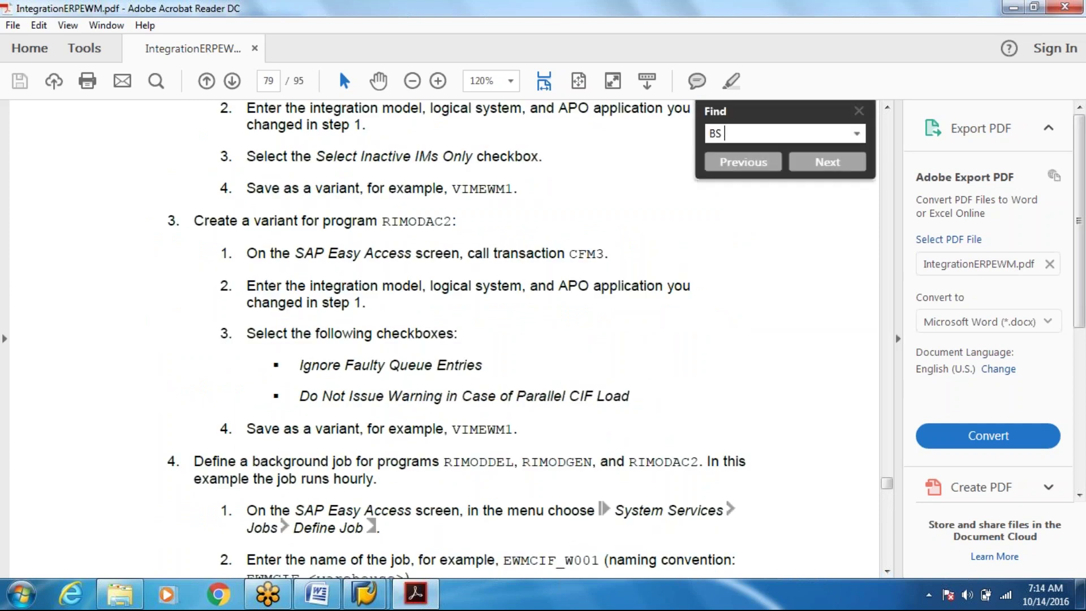
pyautogui.press('BackSpace')
pyautogui.press('BackSpace')
pyautogui.write('C Set')
pyautogui.press('Return')
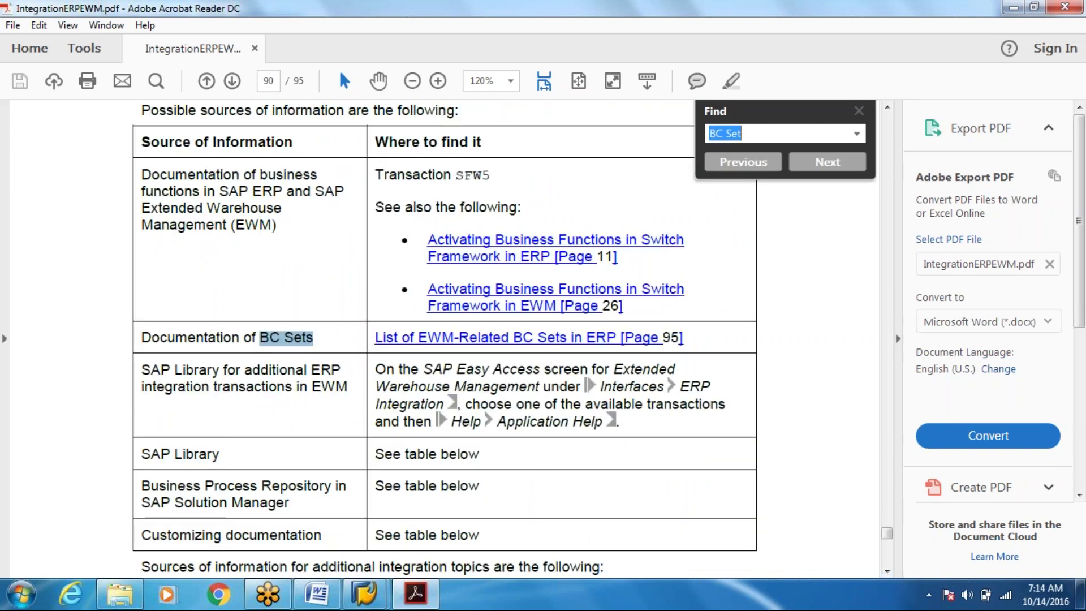
pyautogui.press('Return')
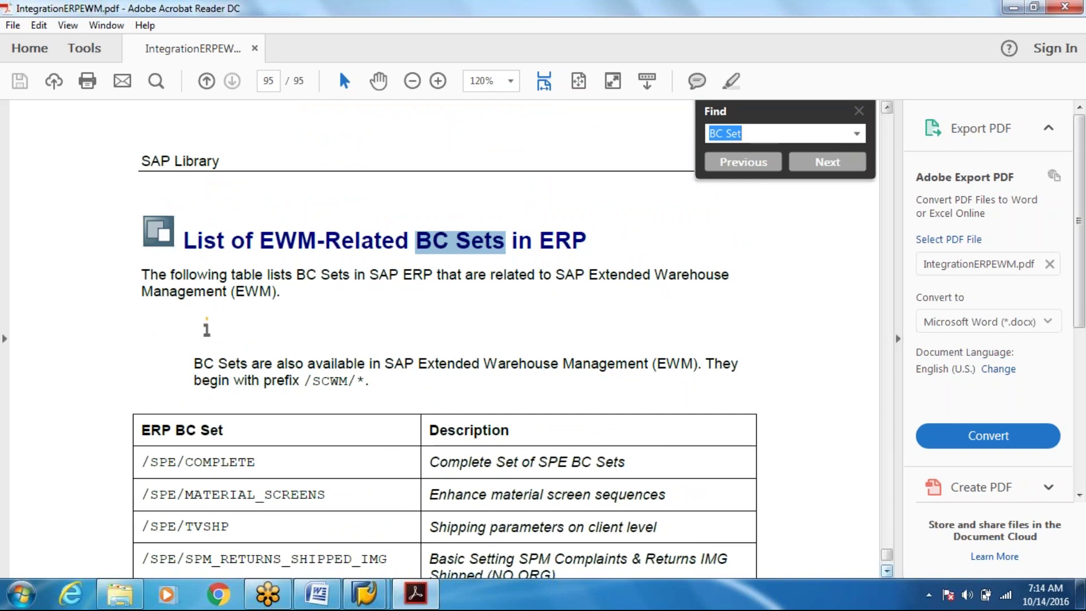
pyautogui.click(887, 572)
pyautogui.scroll(-3, 887, 575)
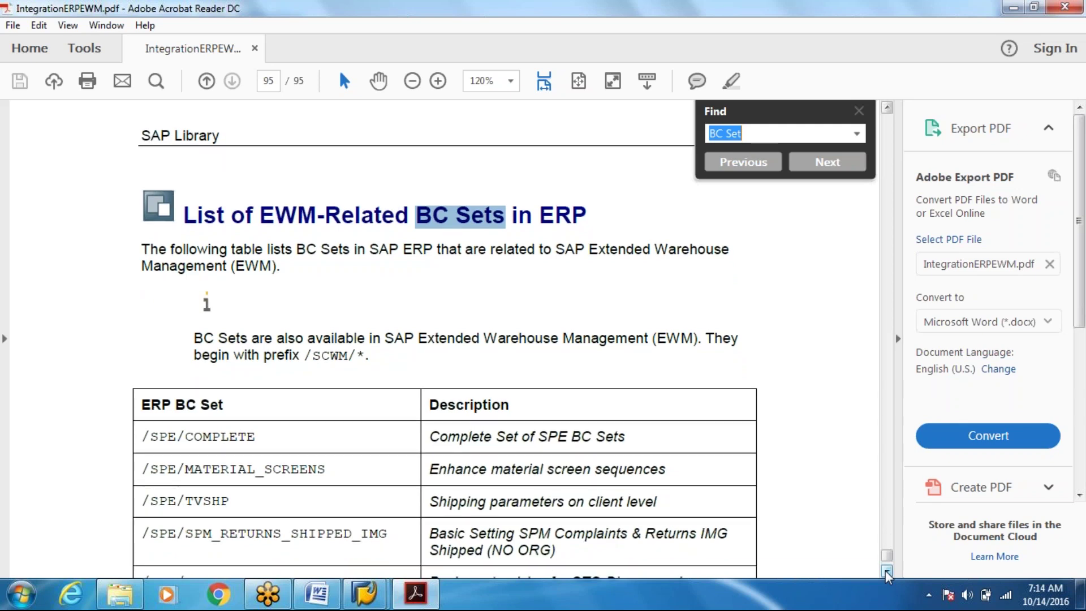
# Read through the table of EWM-related BC Sets in ERP on page 95 down to its closing note
pyautogui.scroll(-3, 887, 574)
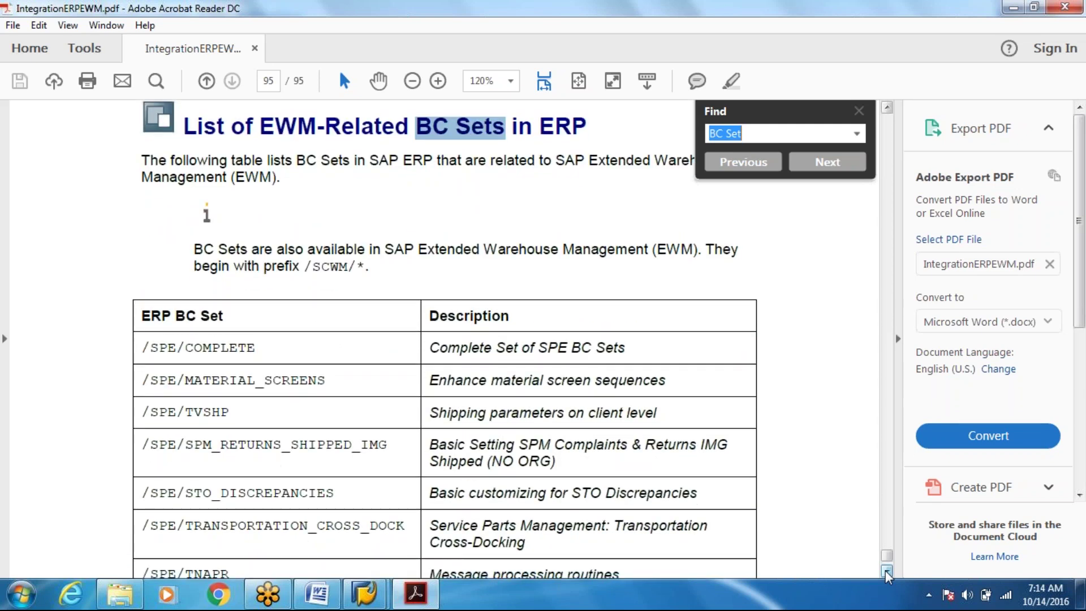
pyautogui.scroll(-3, 887, 575)
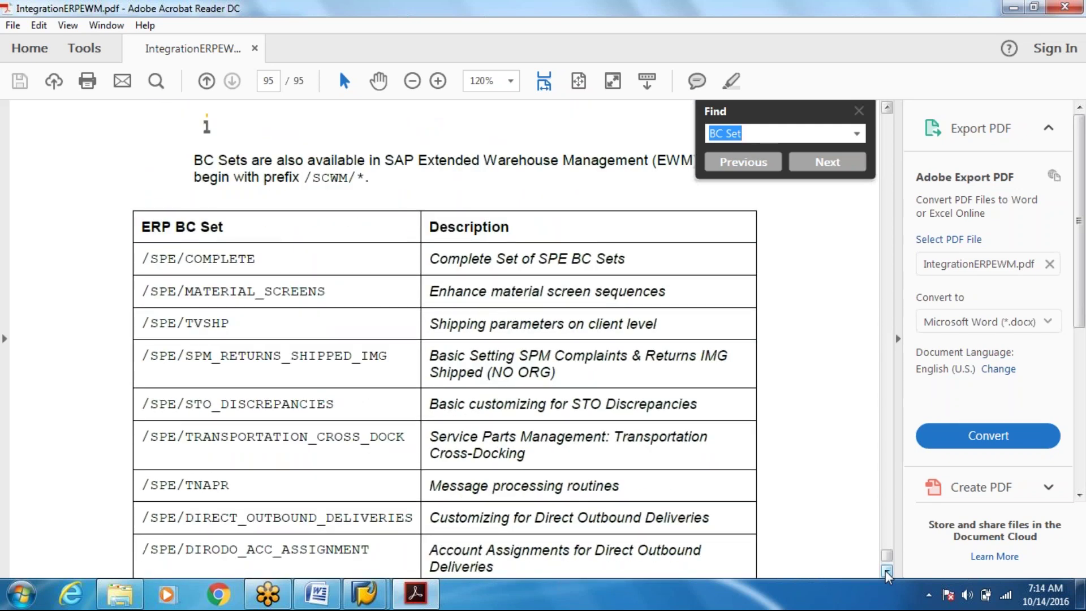
pyautogui.scroll(-3, 887, 574)
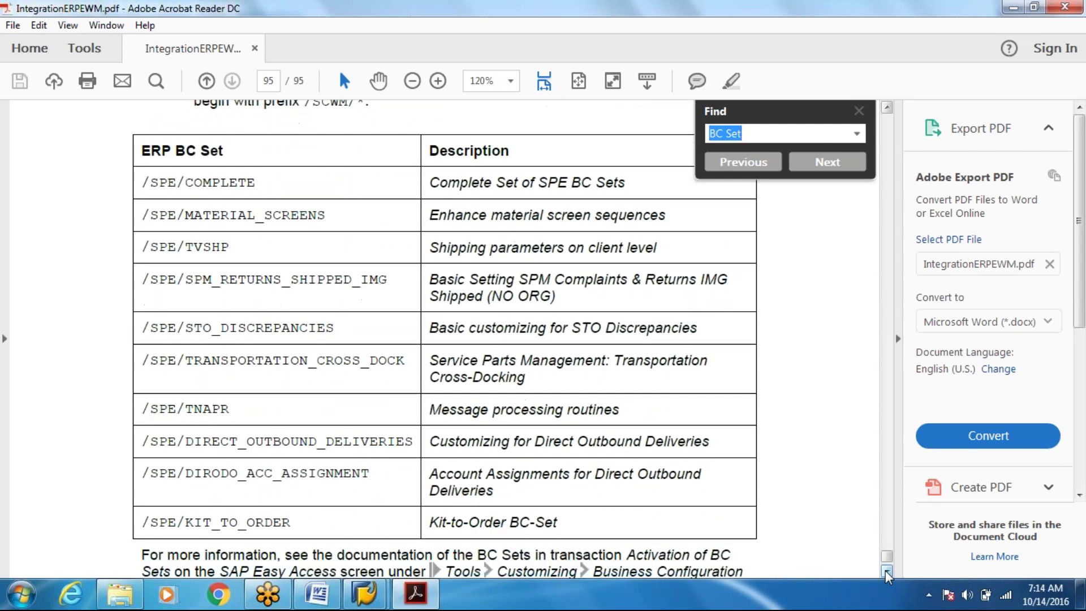
pyautogui.scroll(-2, 887, 574)
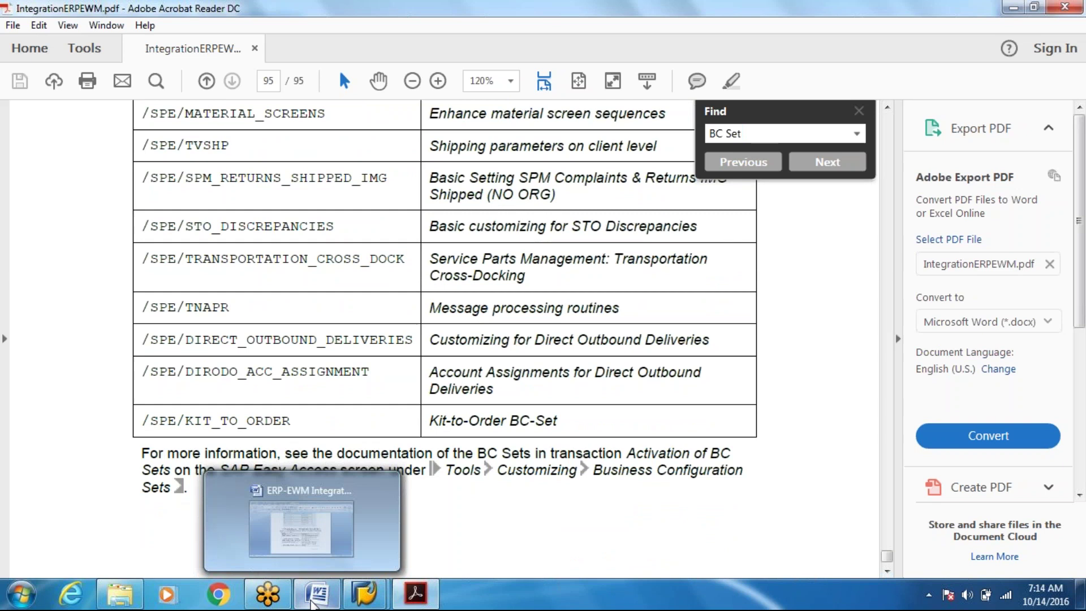
# Return to the ERP-EWM Integration Word guide and read from the BC Sets table to Mapping Storage Locations from the ERP System to EWM
pyautogui.click(312, 602)
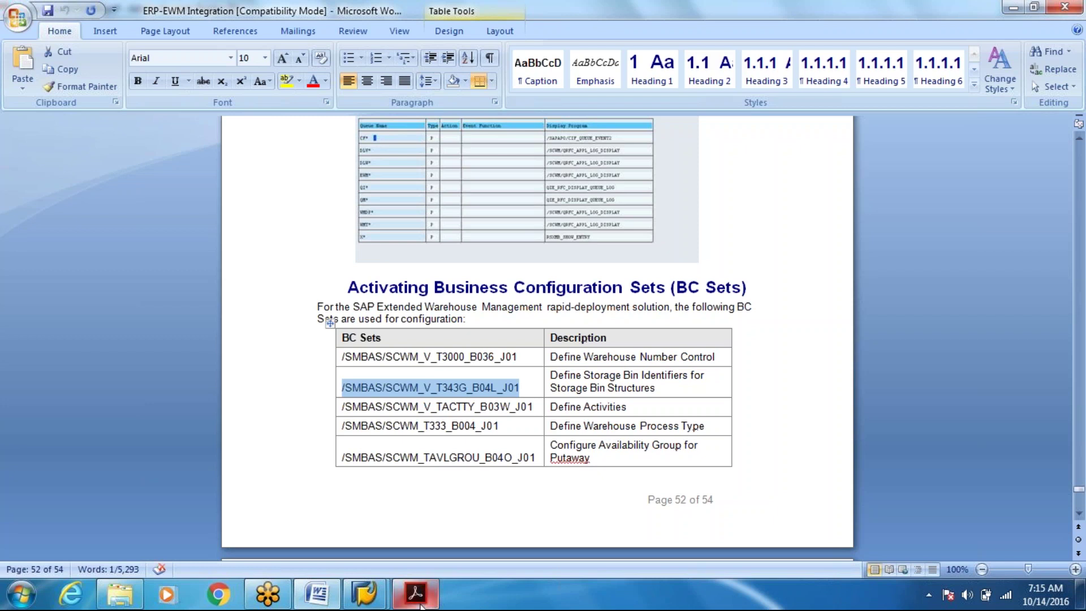
pyautogui.click(418, 597)
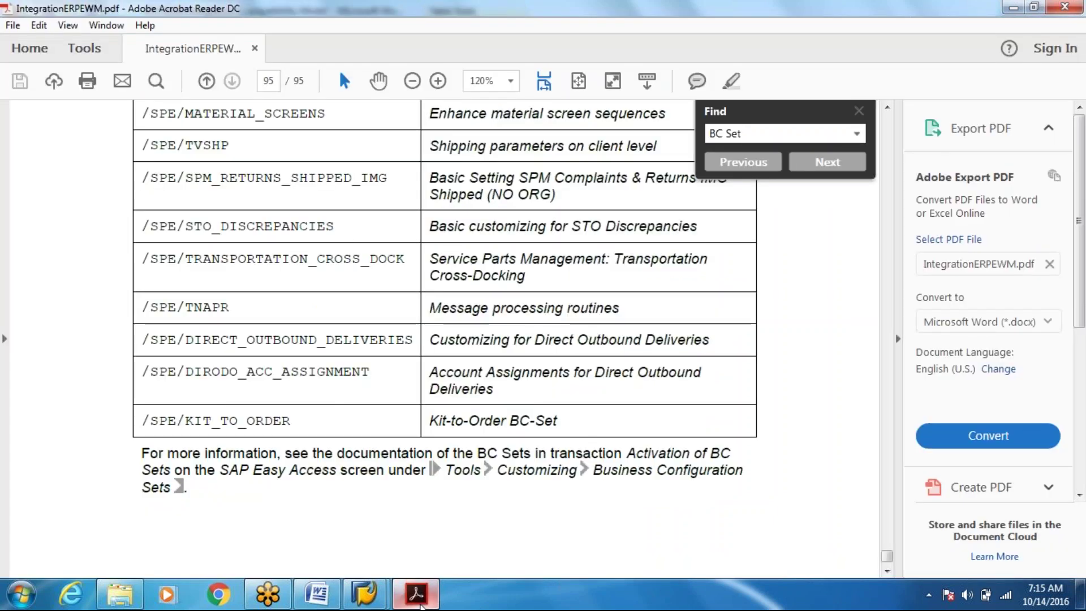
pyautogui.click(418, 597)
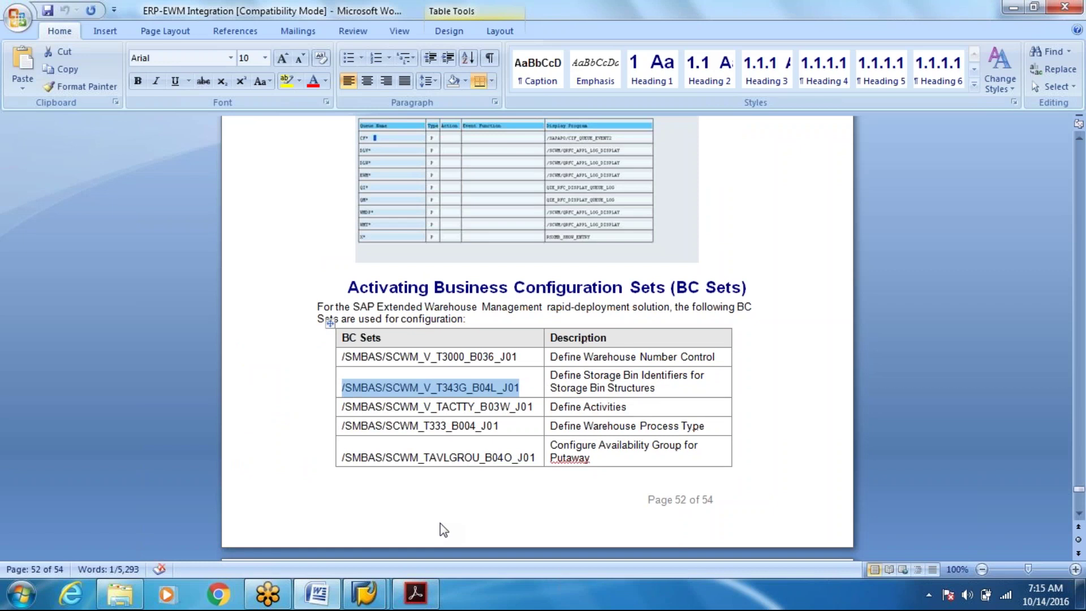
pyautogui.scroll(-20, 443, 530)
pyautogui.click(516, 390)
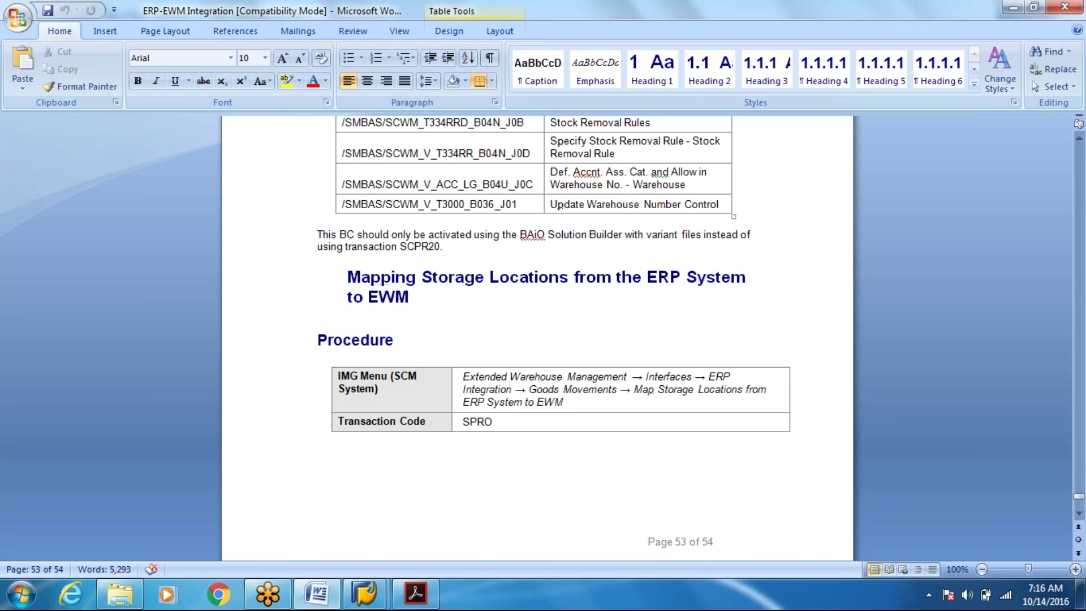
# Switch to SAP, start transaction SPRO with /nspro, display the SAP Reference IMG and expand Extended Warehouse Management under SCM Extended Warehouse Management
pyautogui.click(364, 599)
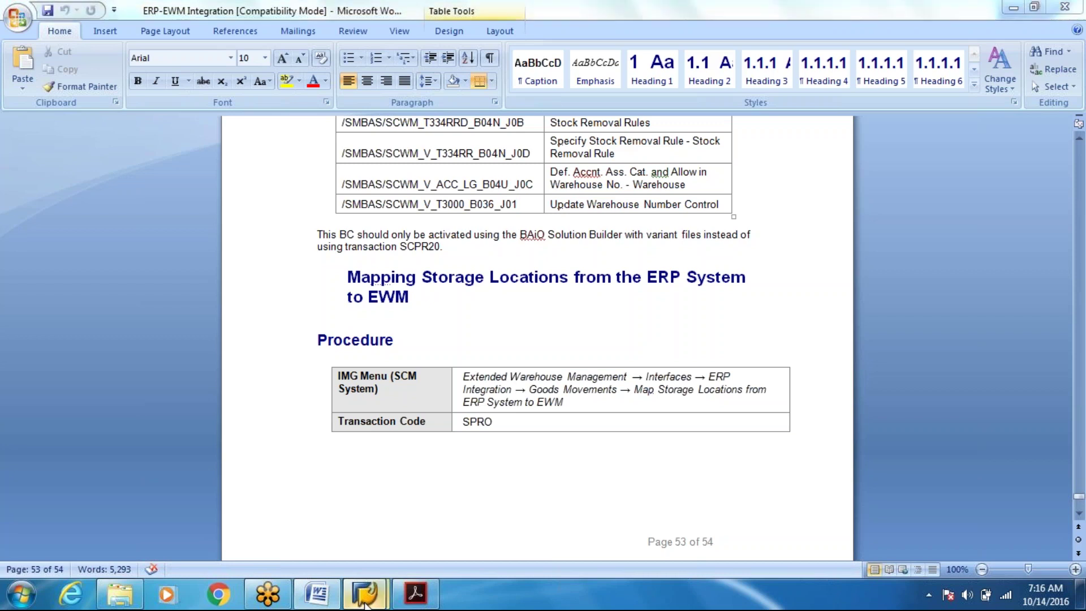
pyautogui.click(474, 512)
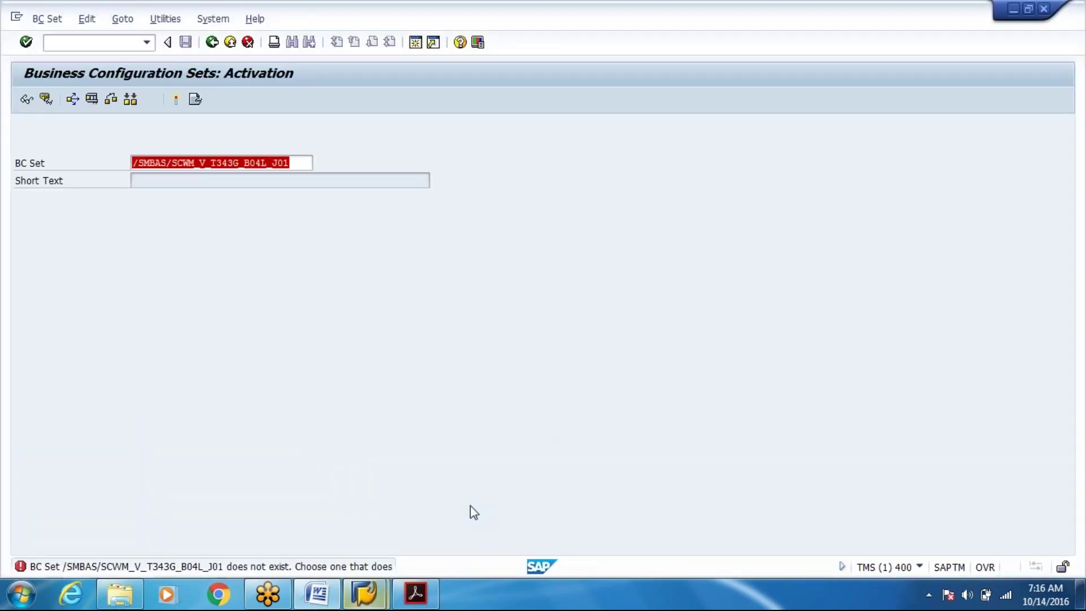
pyautogui.click(70, 47)
pyautogui.write('/nspro')
pyautogui.press('Return')
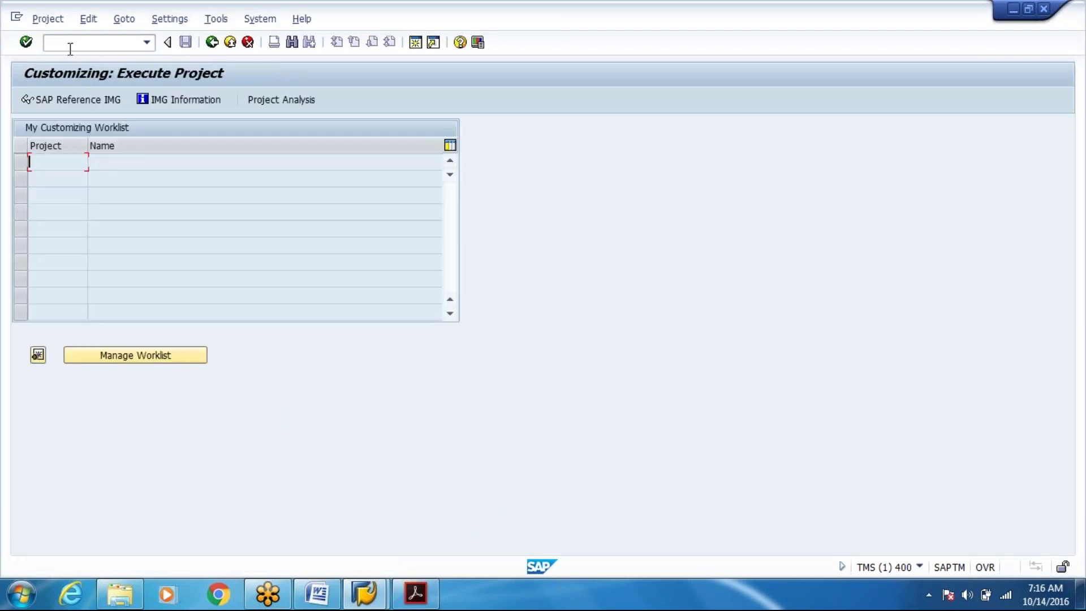
pyautogui.click(81, 100)
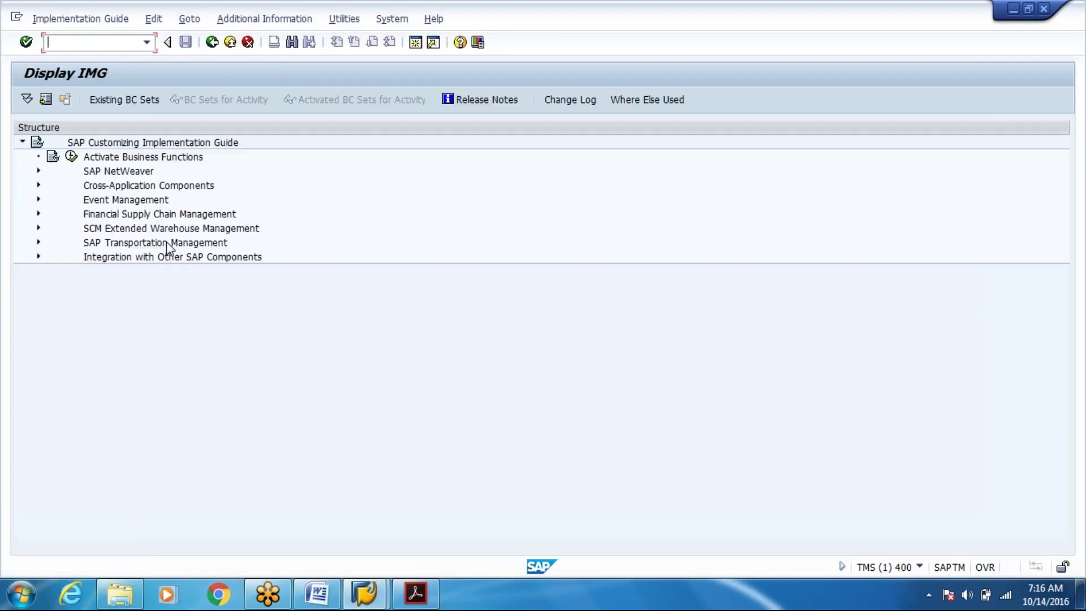
pyautogui.click(38, 227)
pyautogui.click(54, 242)
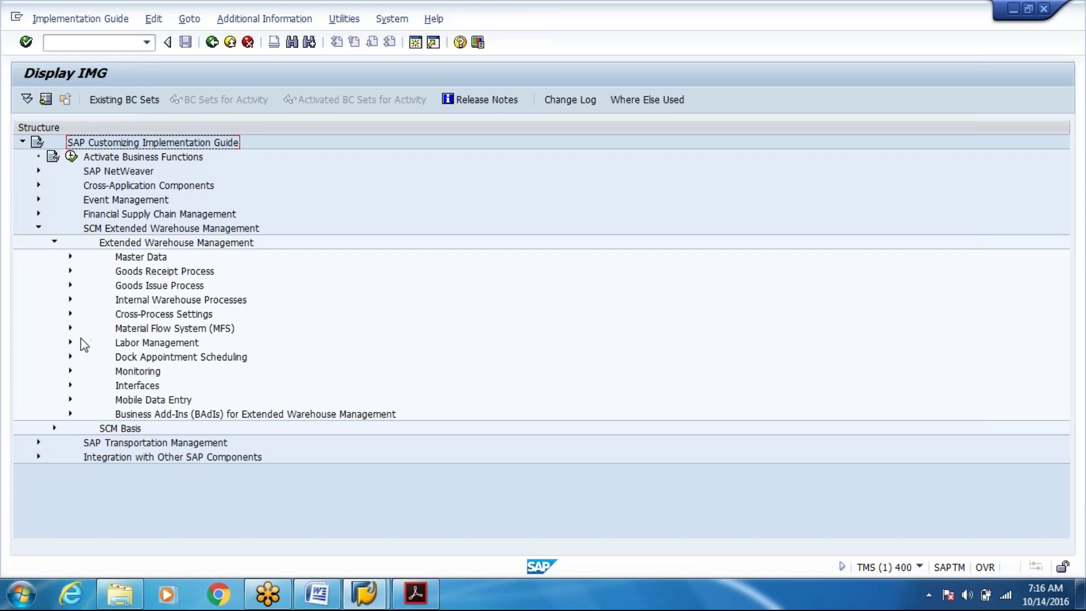
# Review the document types for expected goods receipt under Goods Receipt Process > Expected Goods Receipt > Manual Settings, and return to the IMG
pyautogui.click(70, 271)
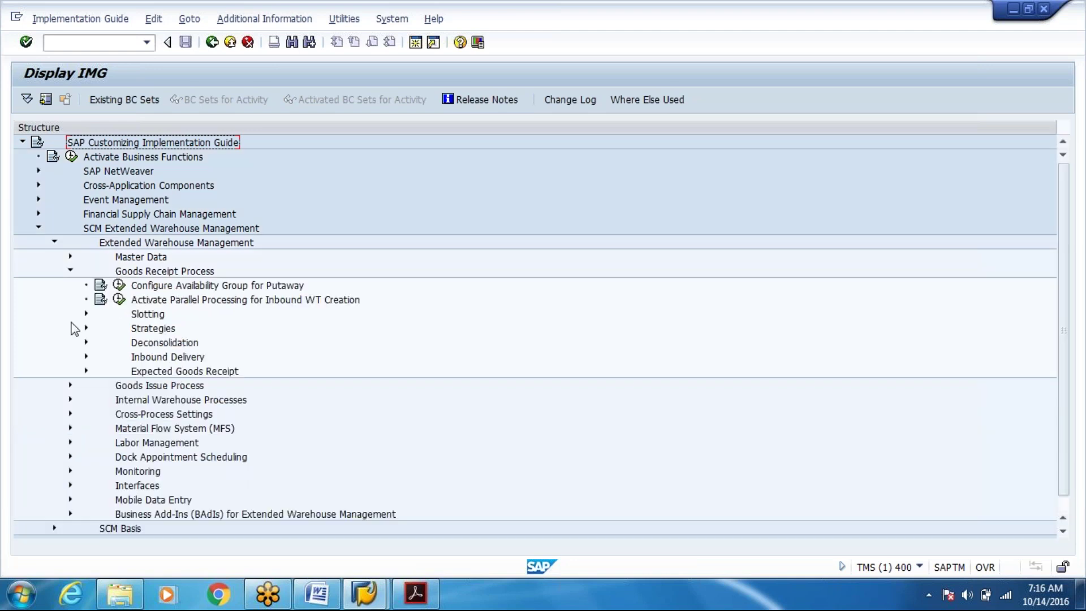
pyautogui.click(86, 371)
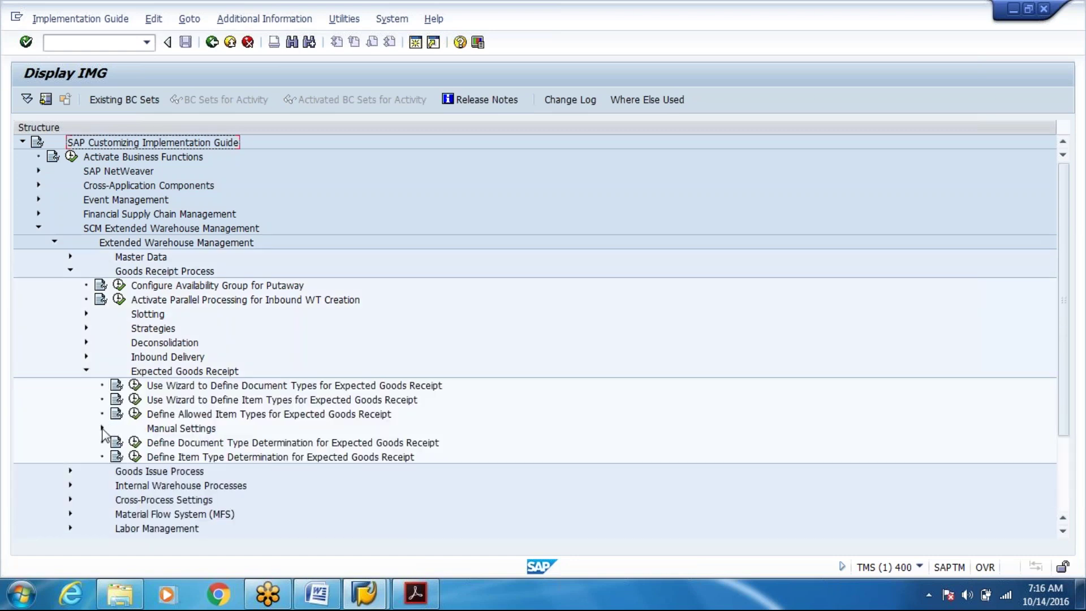
pyautogui.click(102, 428)
pyautogui.click(151, 443)
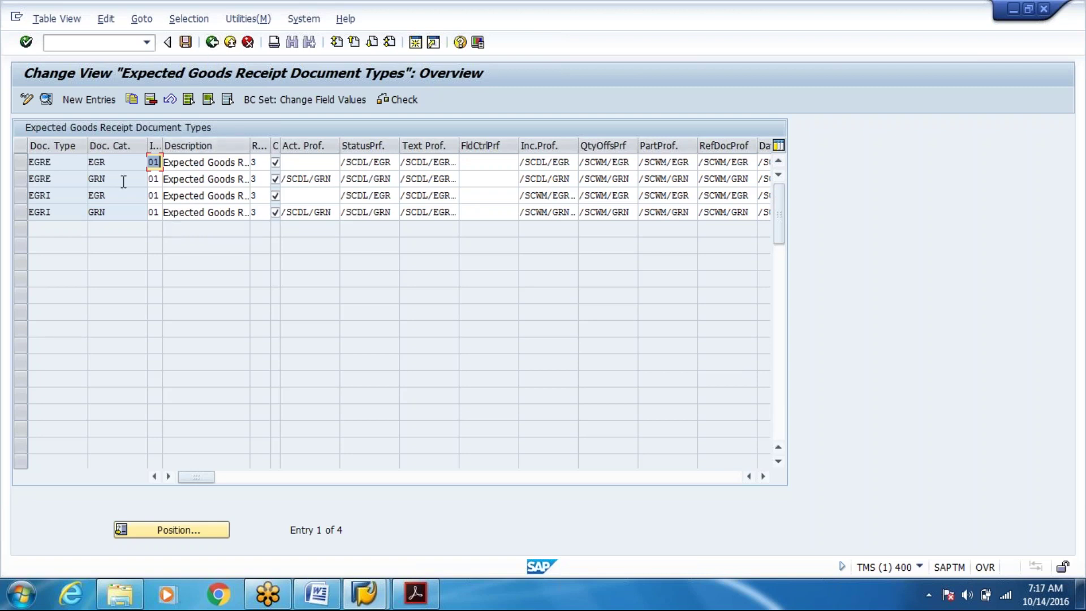
pyautogui.click(105, 180)
pyautogui.click(215, 48)
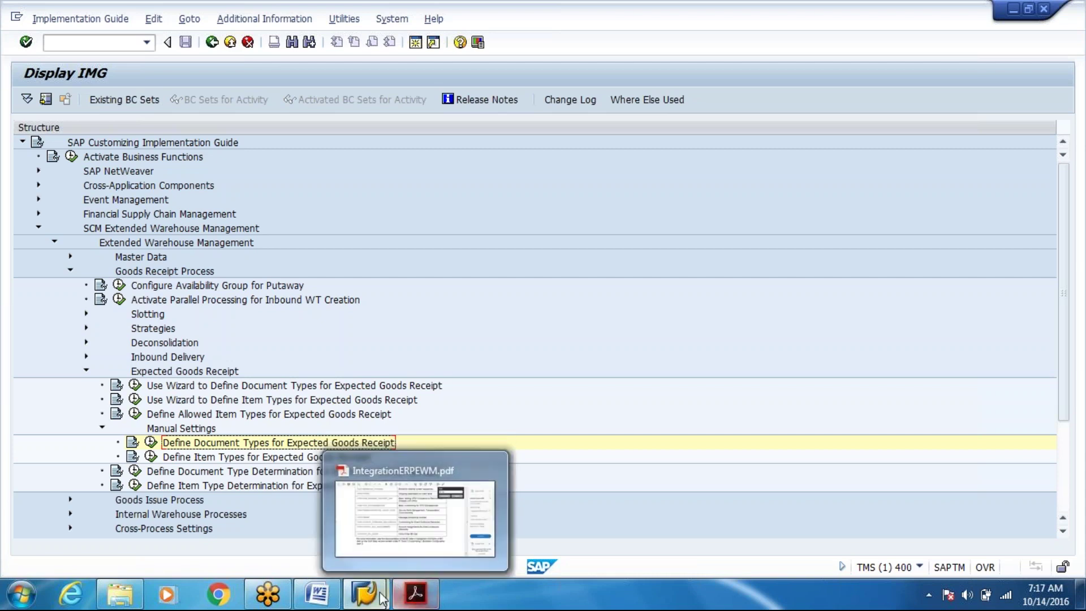
# Check the IMG path for mapping storage locations in the Word guide and return to the Display IMG session
pyautogui.moveTo(378, 595)
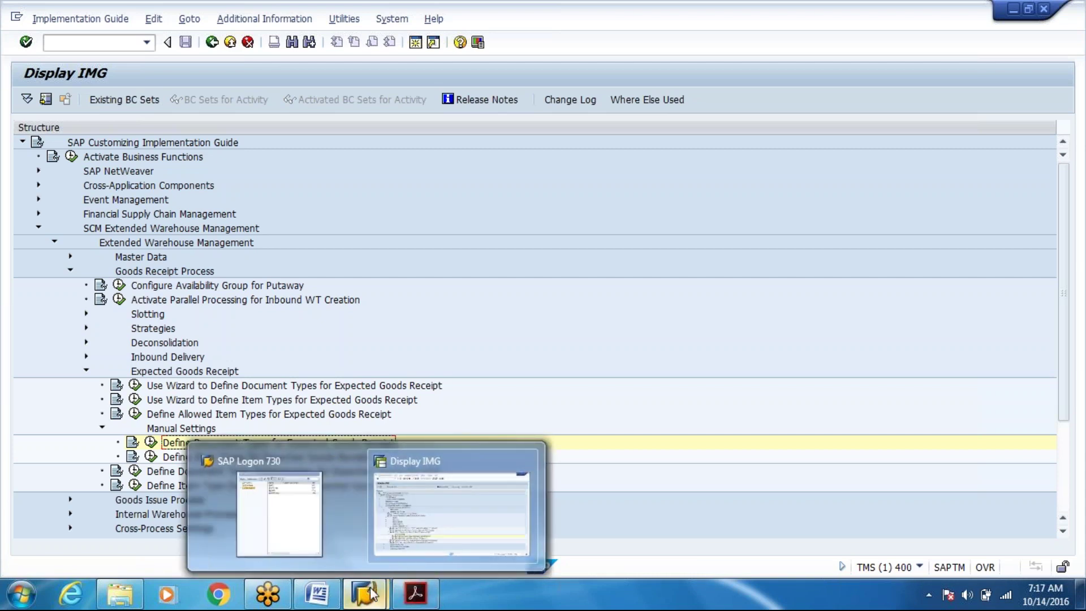
pyautogui.click(326, 602)
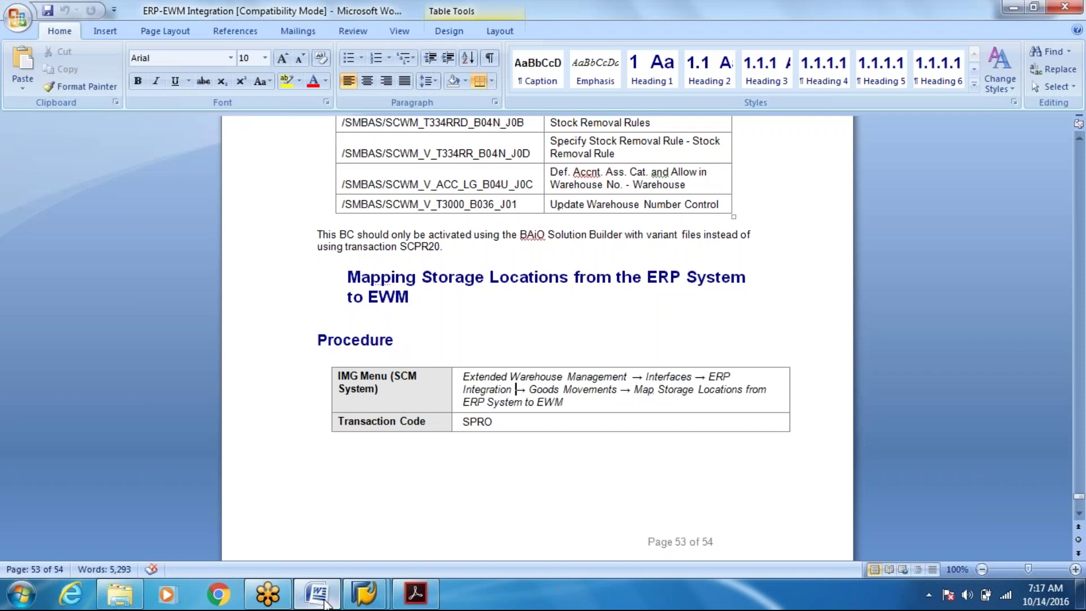
pyautogui.press('pagedown')
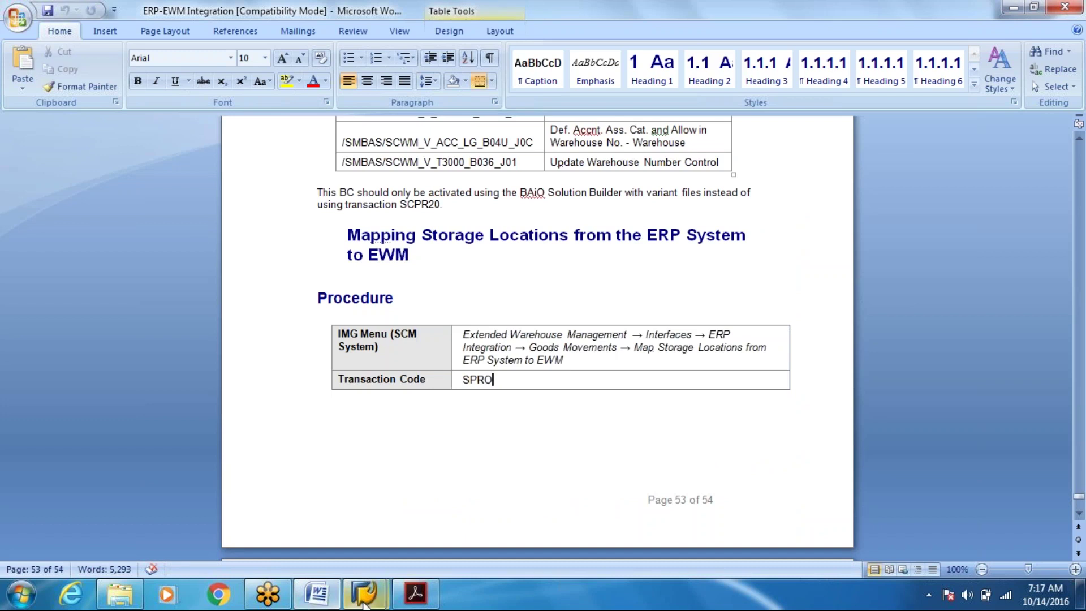
pyautogui.click(375, 602)
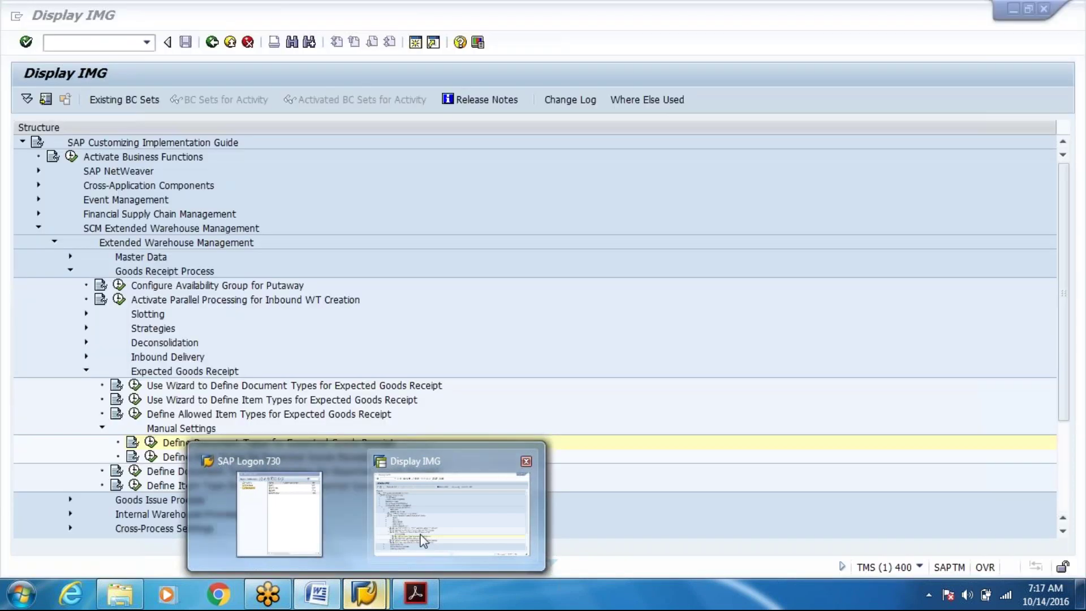
pyautogui.click(423, 541)
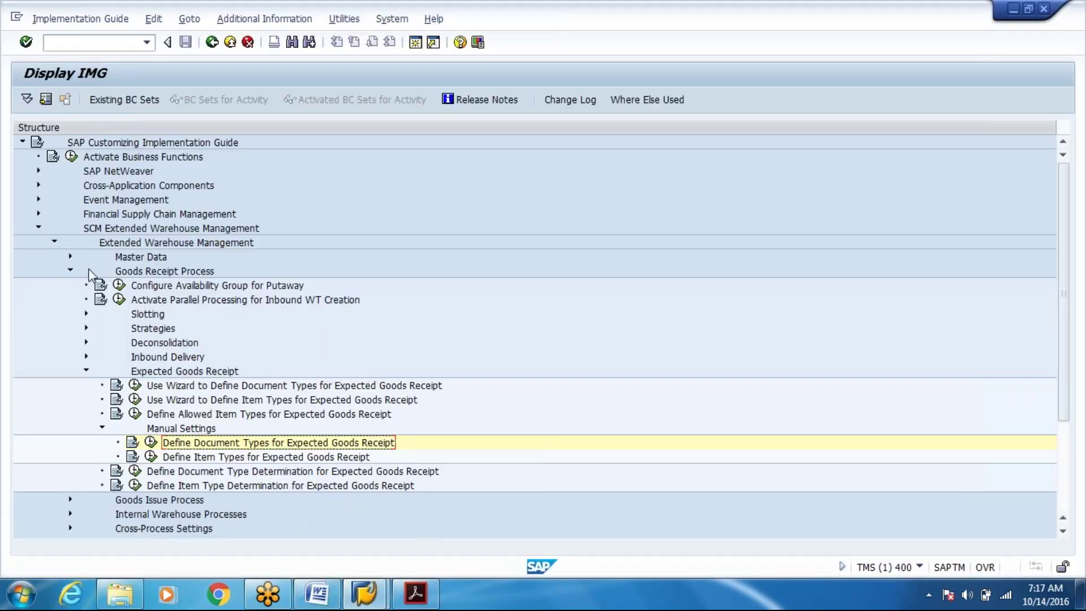
# Collapse Goods Receipt Process, open the ERP plant storage location mapping table under Interfaces > ERP Integration > Goods Movements, and show the desktop
pyautogui.click(71, 272)
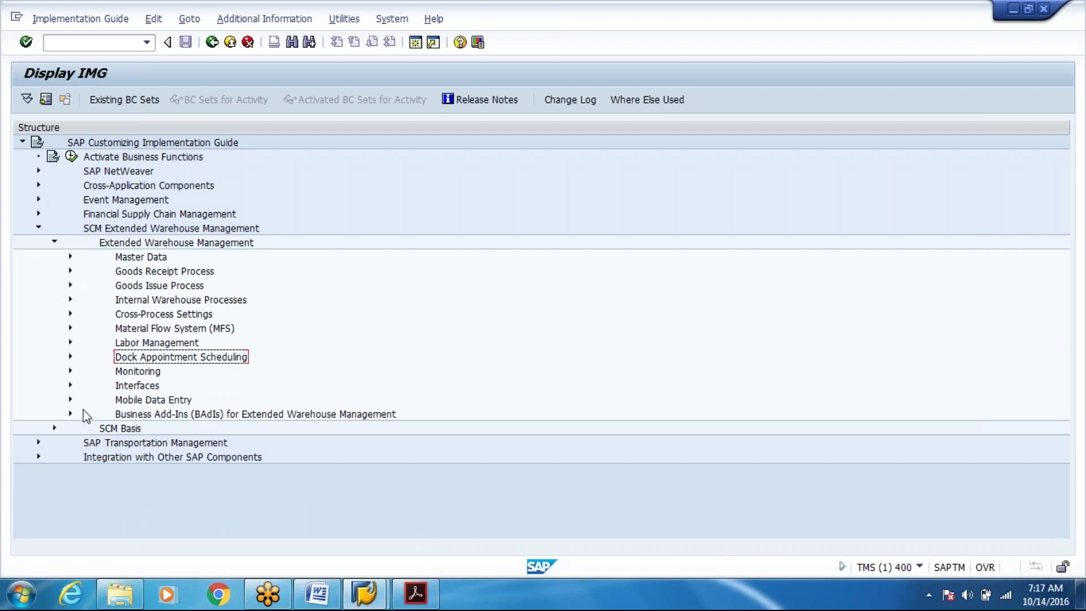
pyautogui.click(70, 387)
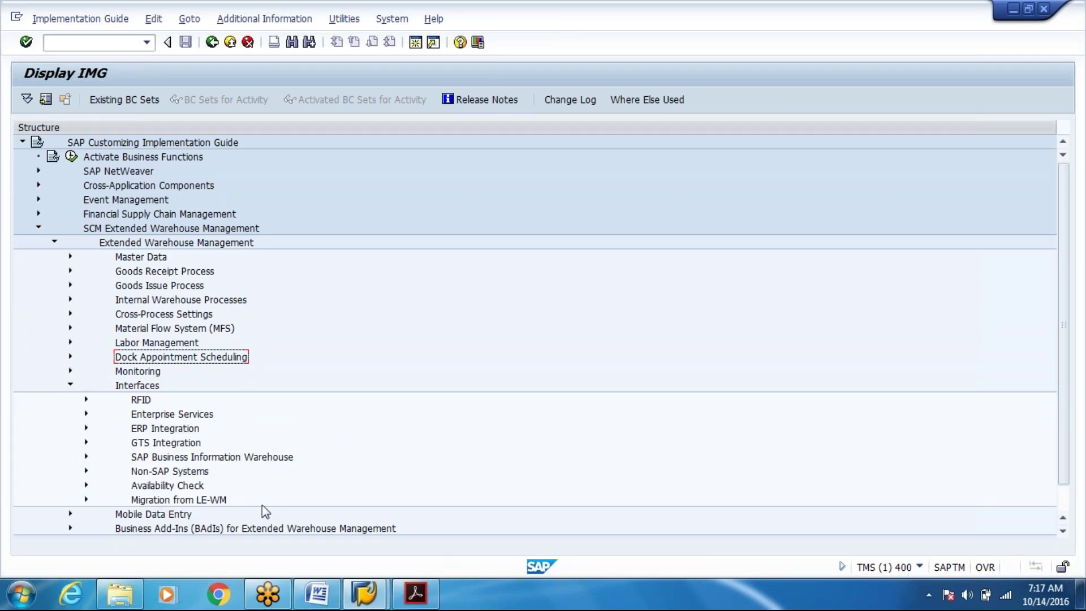
pyautogui.click(86, 429)
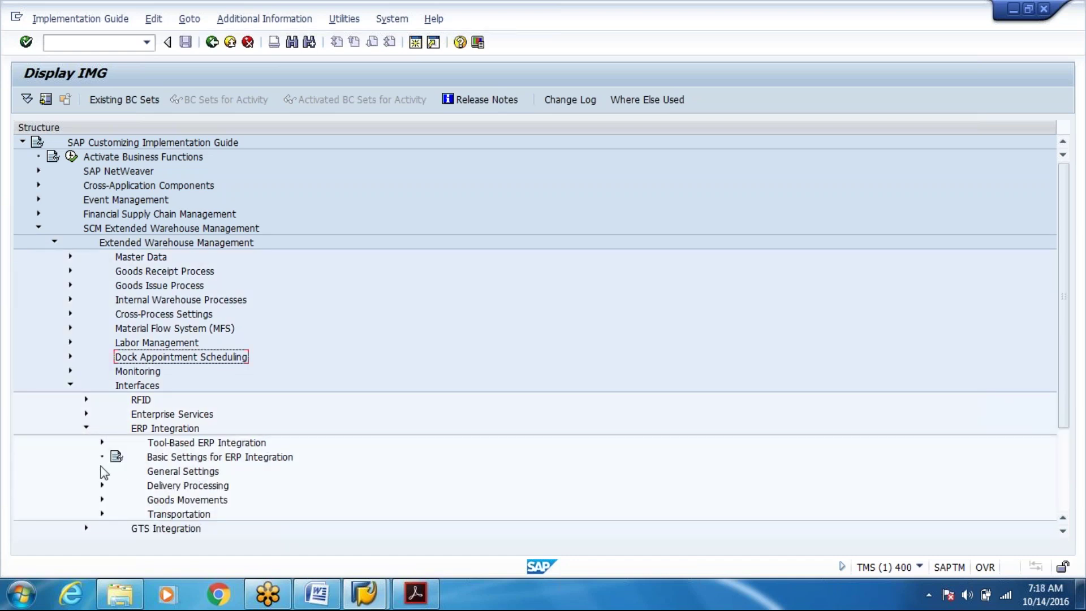
pyautogui.click(102, 500)
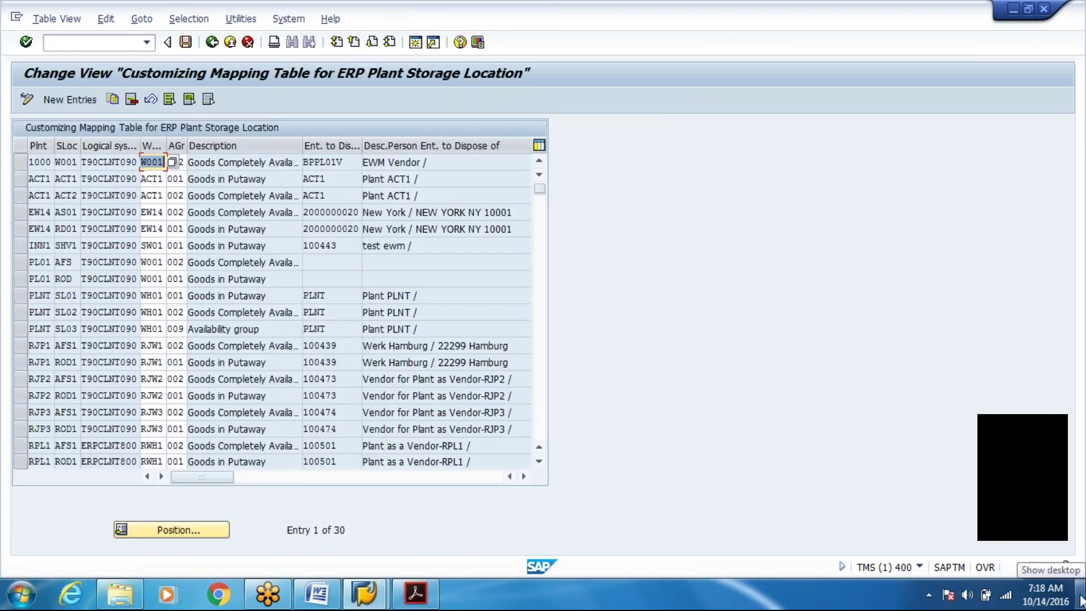
pyautogui.click(1080, 600)
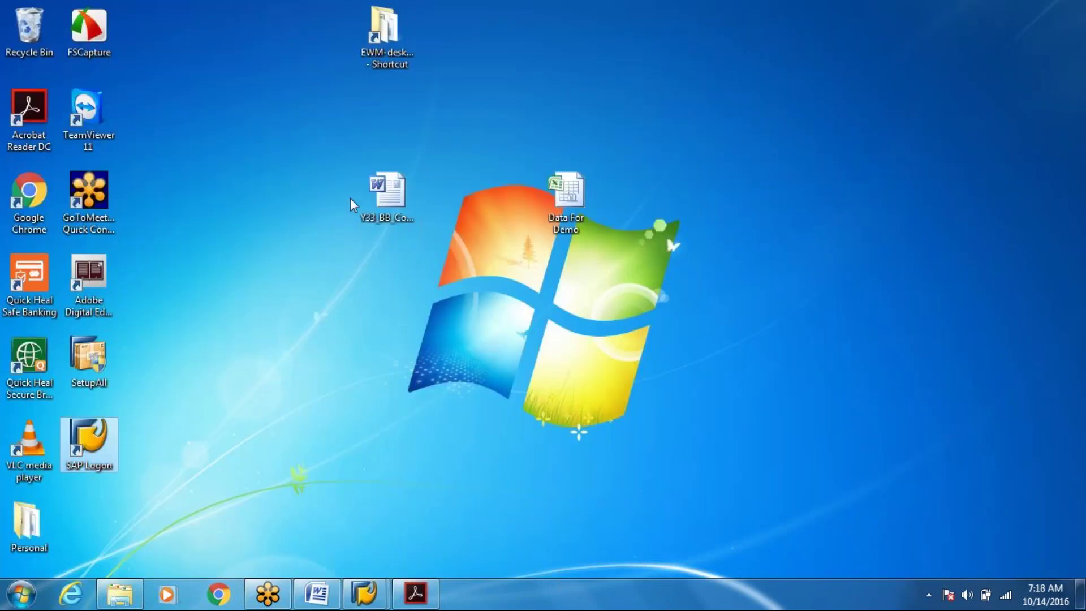
pyautogui.click(552, 205)
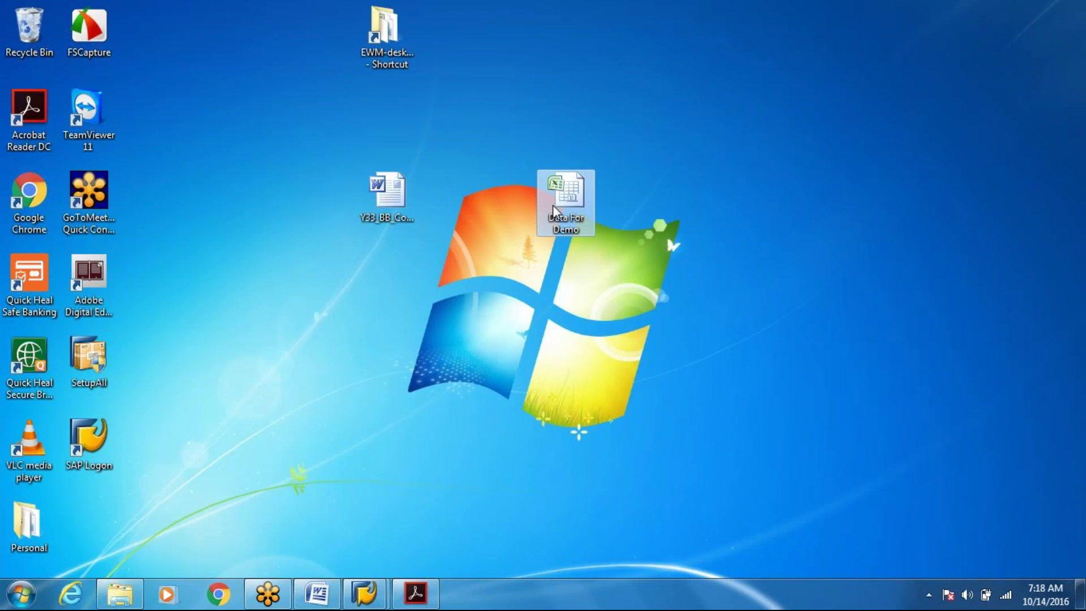
pyautogui.doubleClick(552, 204)
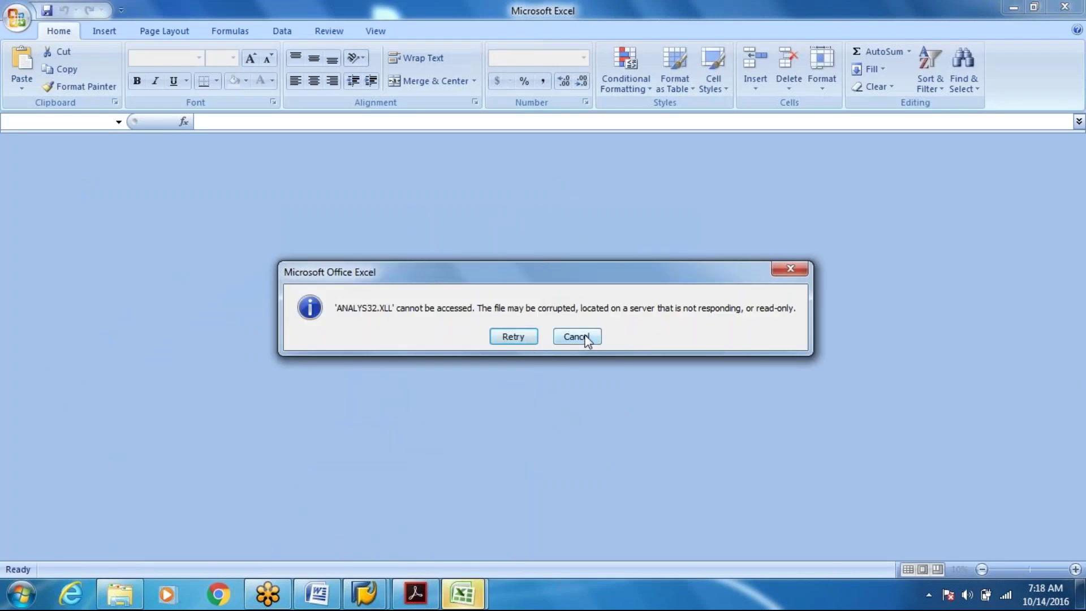
pyautogui.click(577, 337)
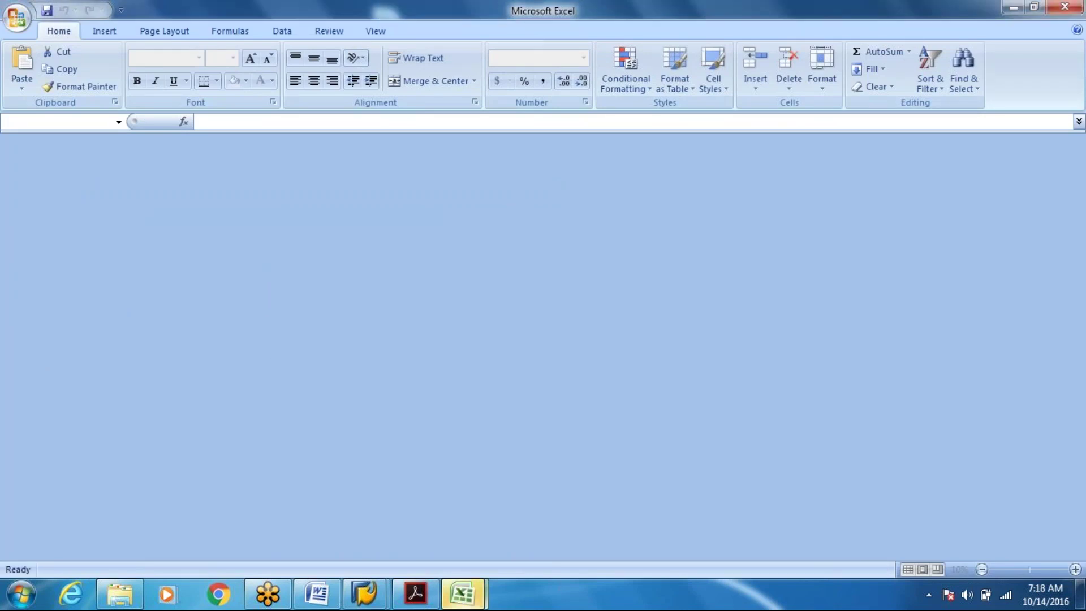
pyautogui.moveTo(463, 594)
pyautogui.click(533, 545)
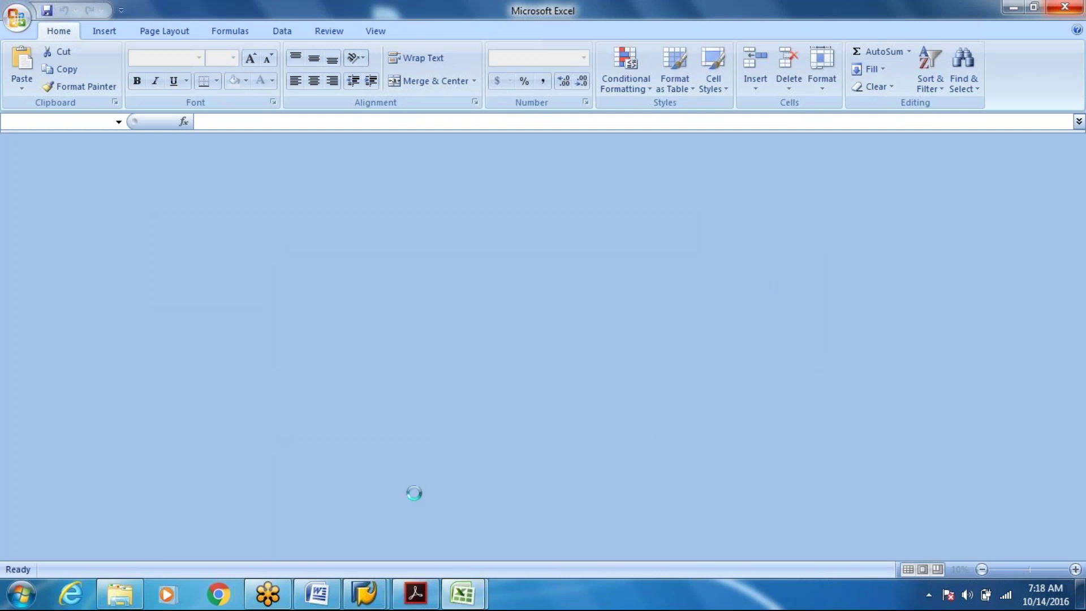
pyautogui.click(464, 592)
pyautogui.click(464, 593)
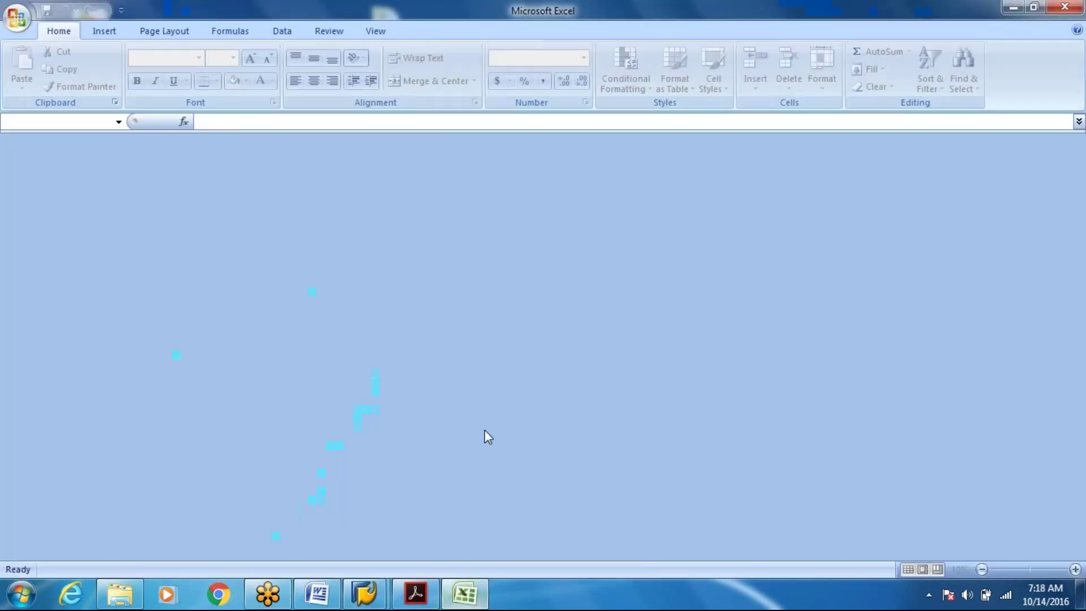
pyautogui.click(1067, 6)
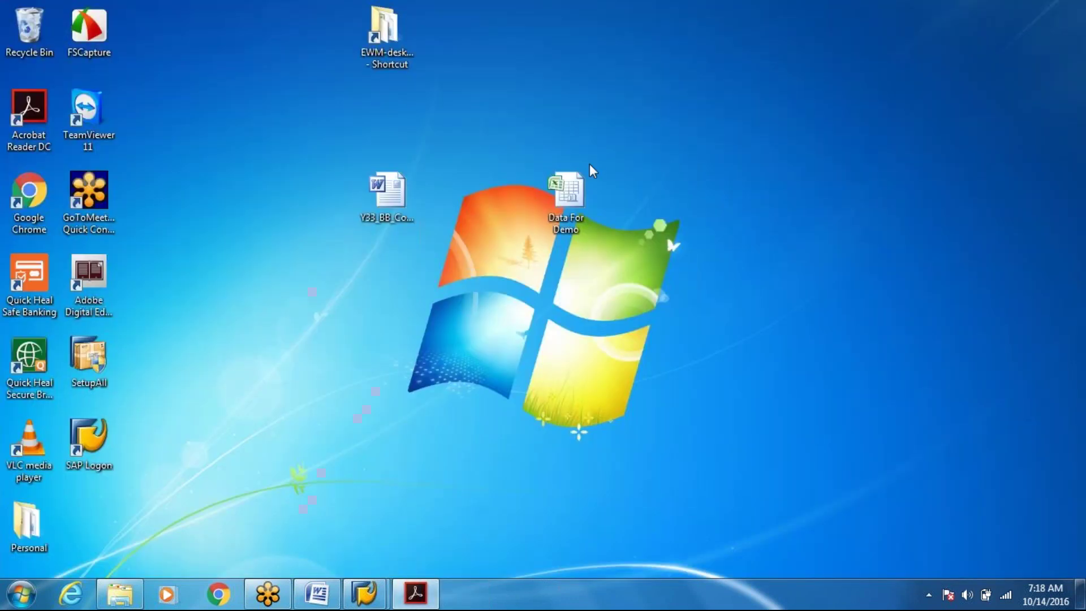
# Open the Data For Demo workbook from the desktop and select storage locations 1000, 2000 and 3000 in cells H6:H8
pyautogui.doubleClick(567, 200)
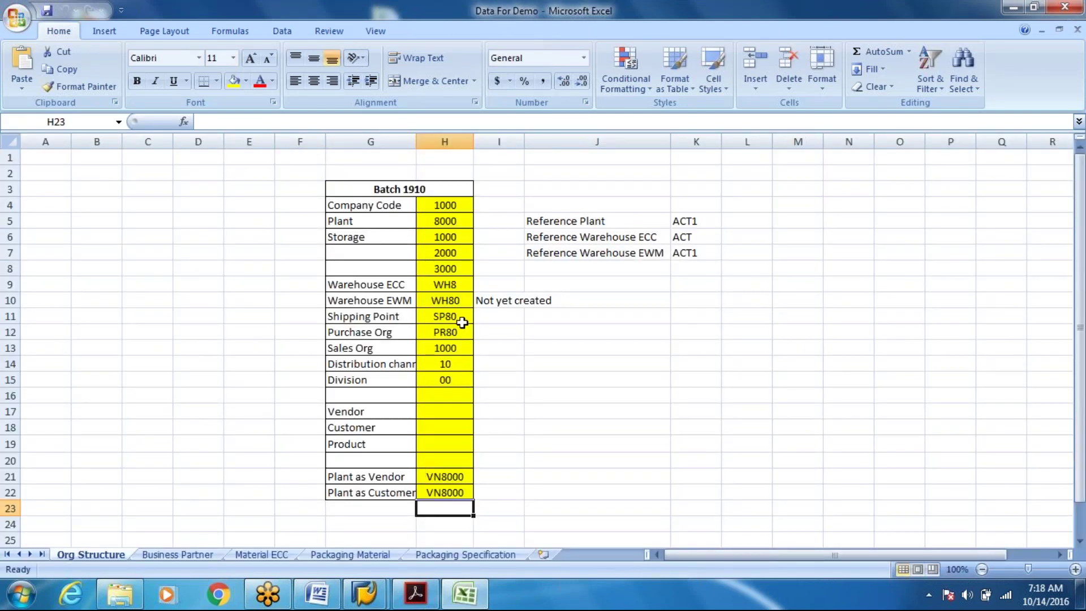
pyautogui.moveTo(451, 238); pyautogui.dragTo(451, 265)
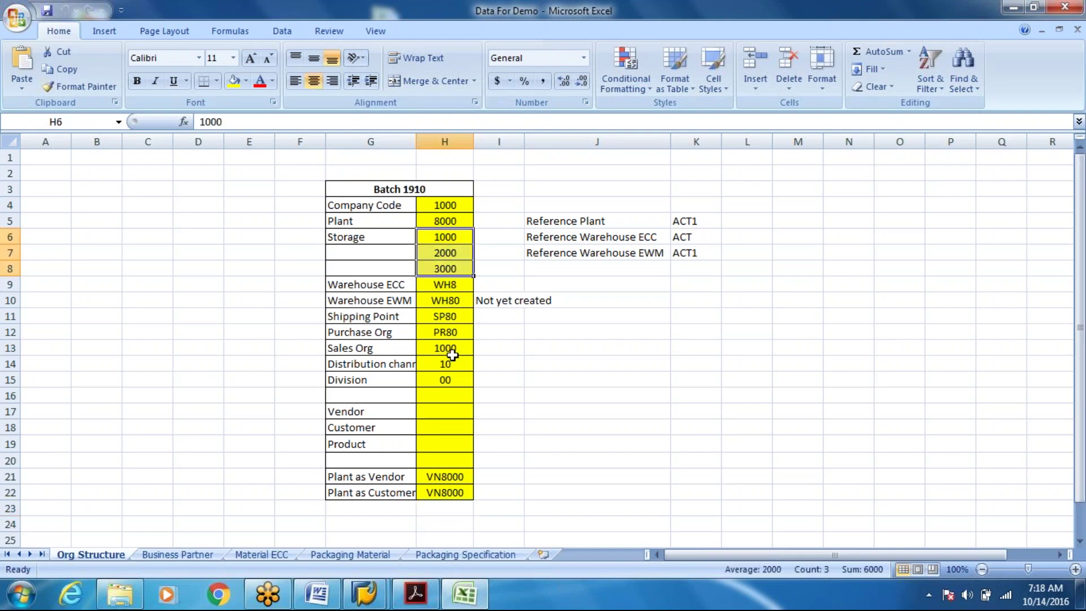
# Review storage locations 1000, 2000 and 3000 in the Data For Demo workbook, and return to the SAP storage location mapping table
pyautogui.moveTo(366, 594)
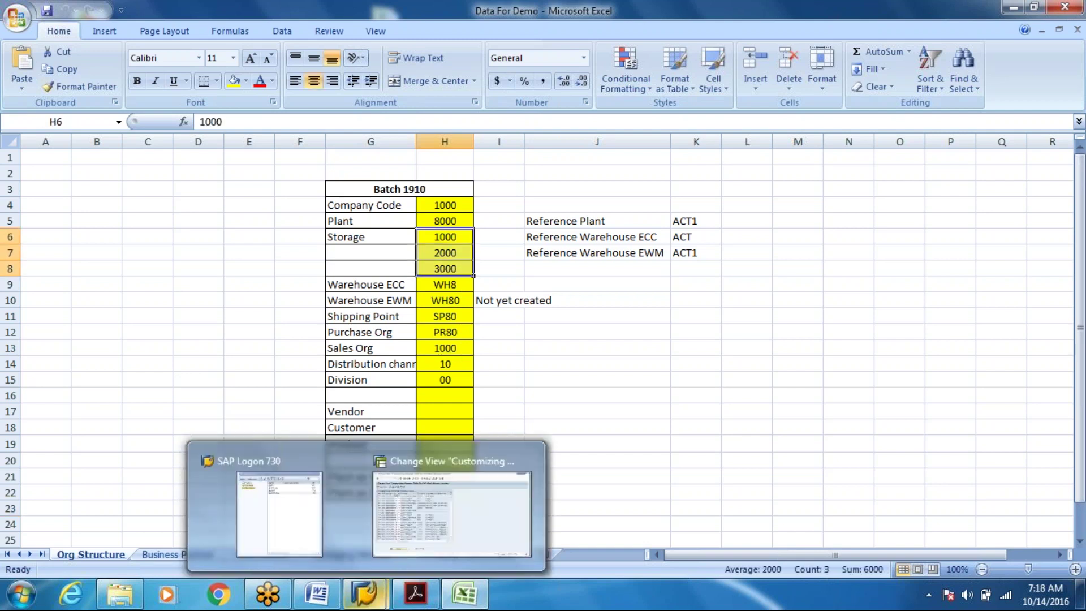
pyautogui.click(439, 237)
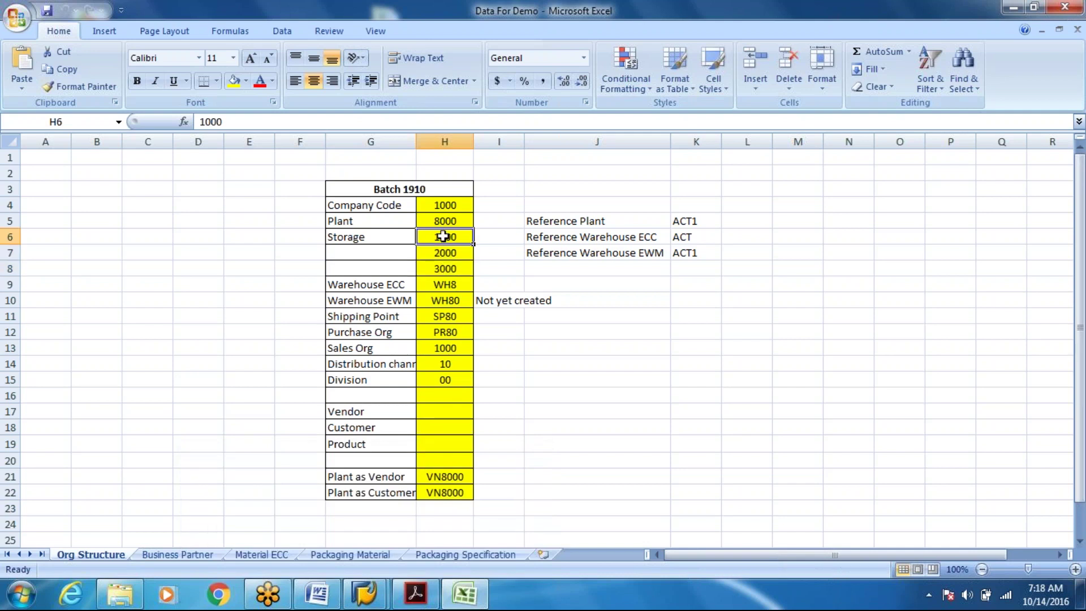
pyautogui.click(436, 253)
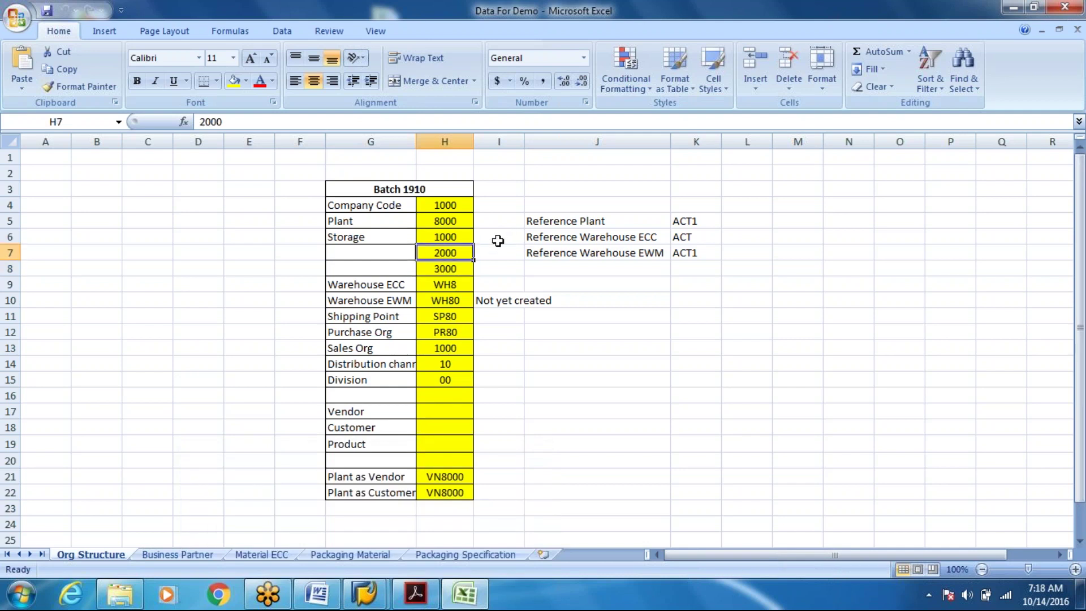
pyautogui.press('Down')
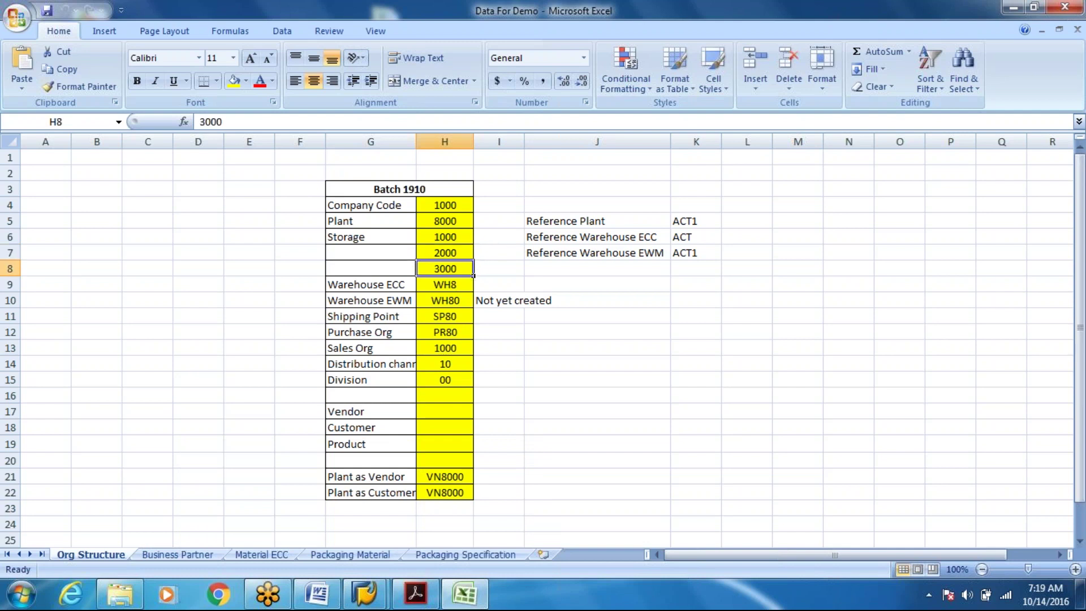
pyautogui.click(447, 249)
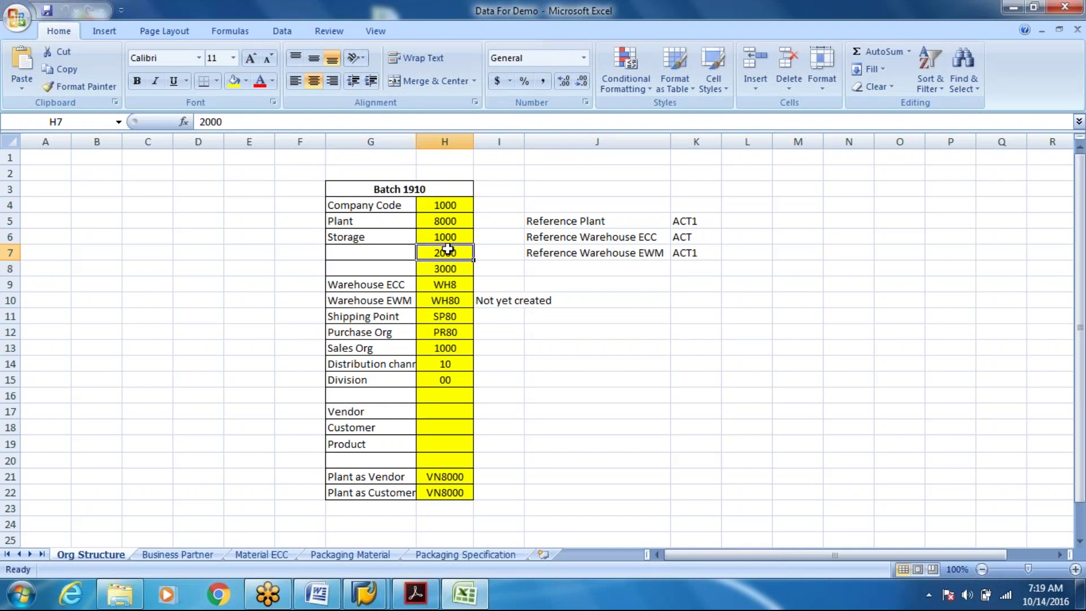
pyautogui.click(442, 268)
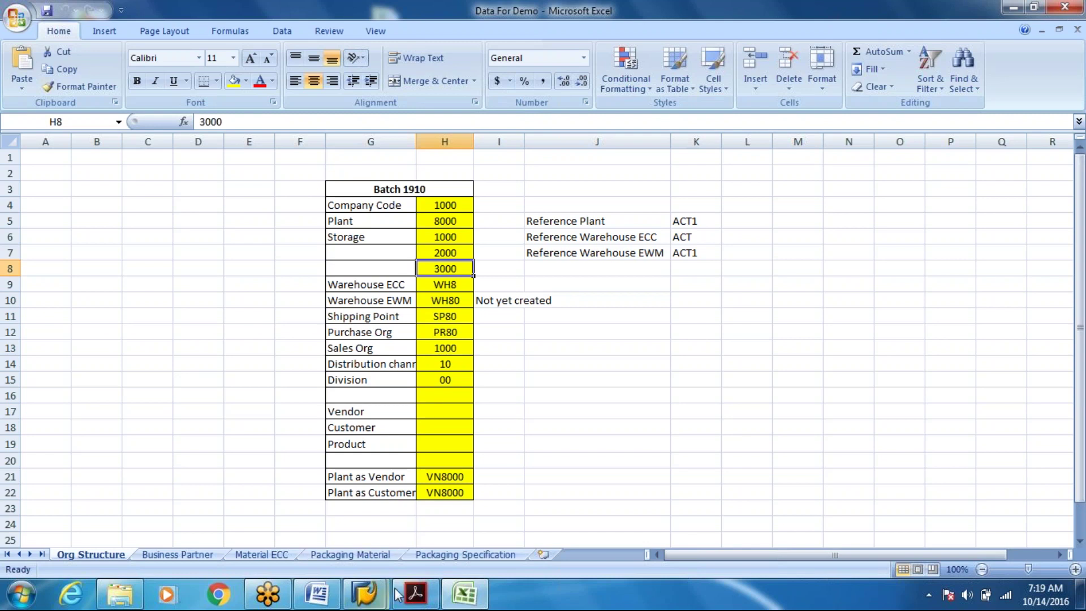
pyautogui.moveTo(370, 597)
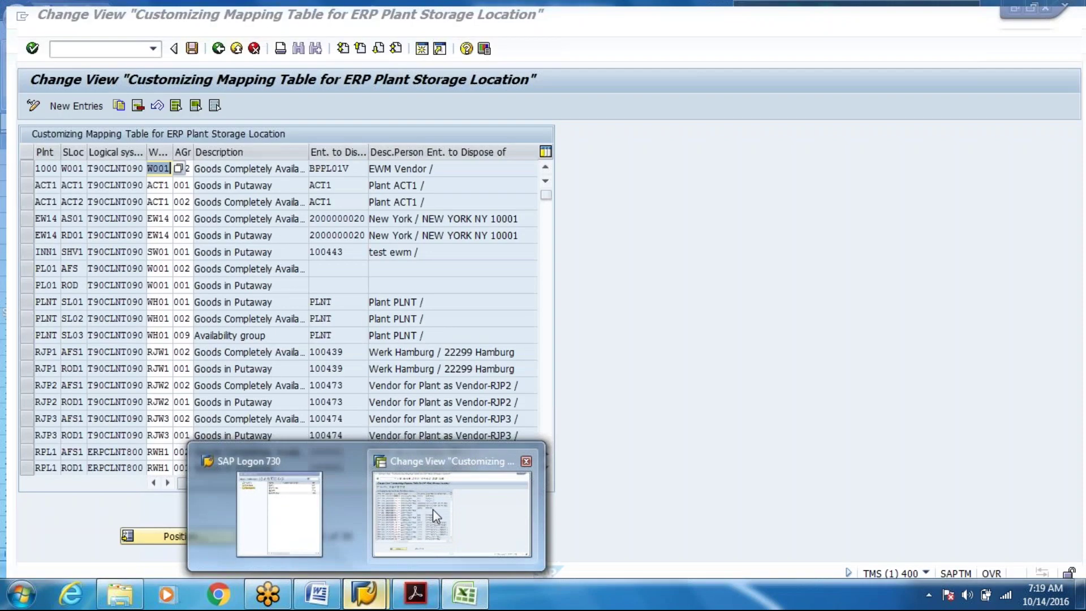
pyautogui.click(433, 509)
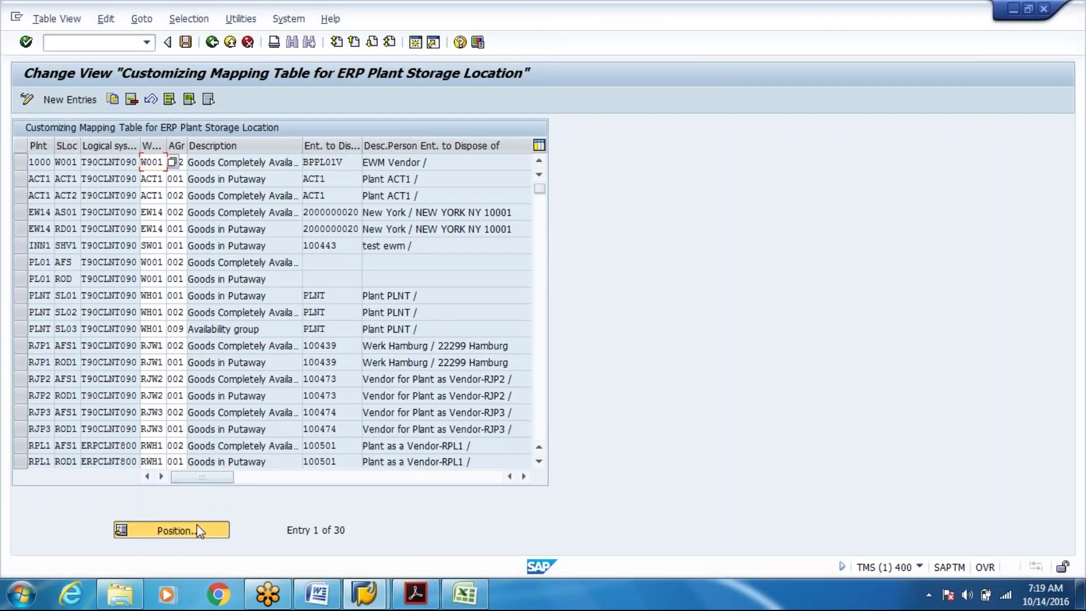
# Position the mapping table at plant ACT1 and start copying its entries for storage locations ACT1 and ACT2
pyautogui.click(197, 530)
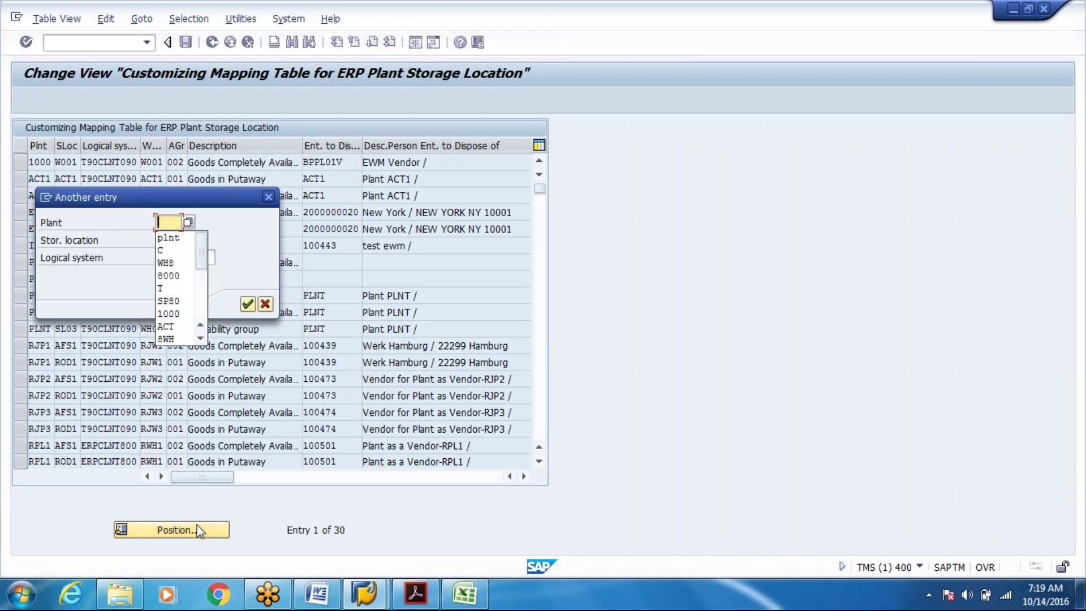
pyautogui.write('PL01')
pyautogui.press('Return')
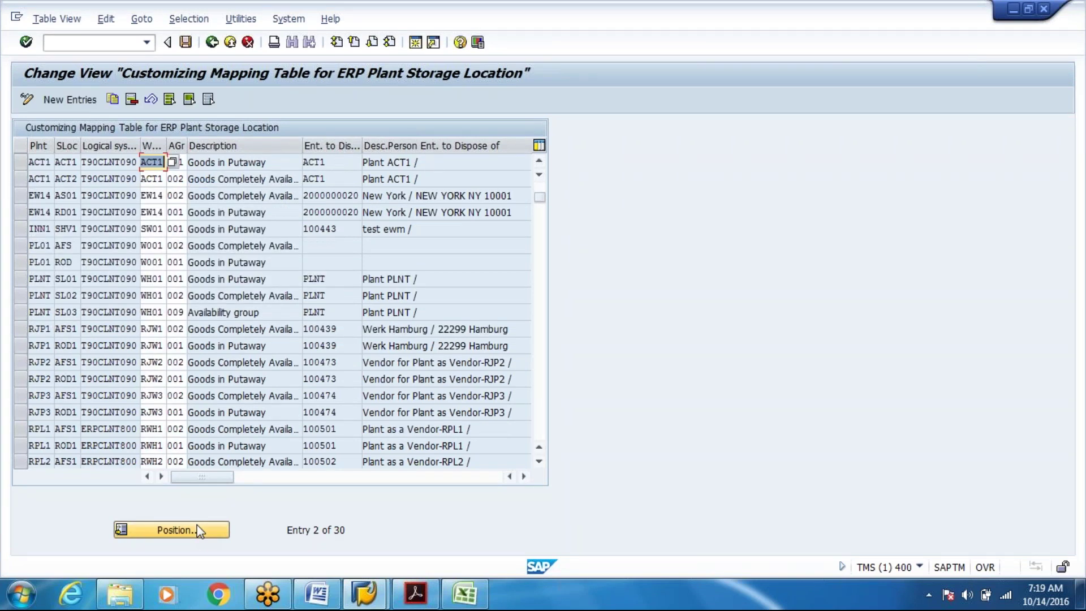
pyautogui.click(21, 163)
pyautogui.click(19, 195)
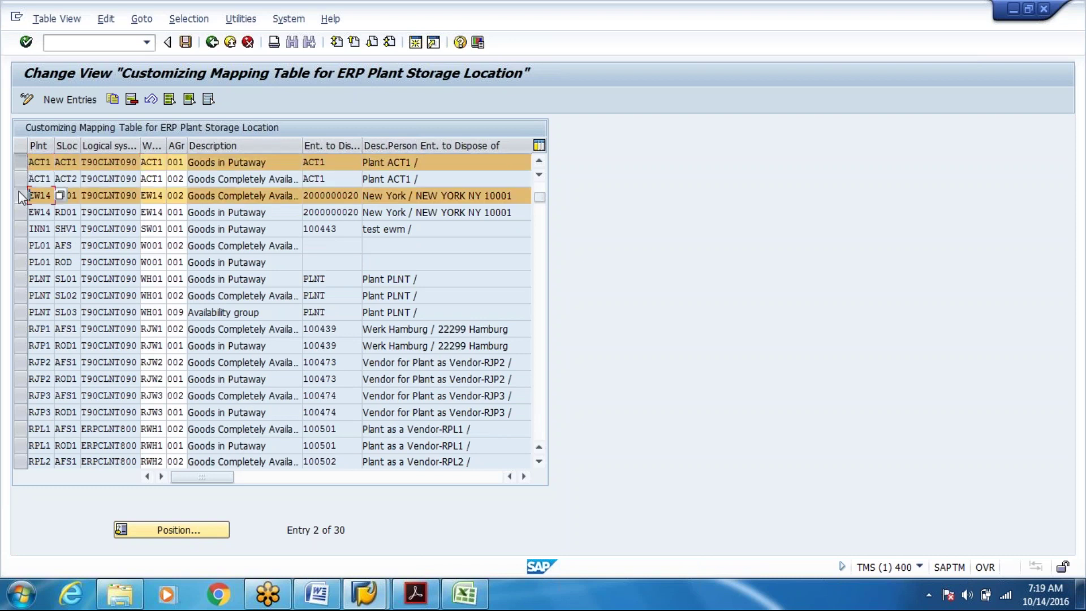
pyautogui.click(21, 179)
pyautogui.click(20, 195)
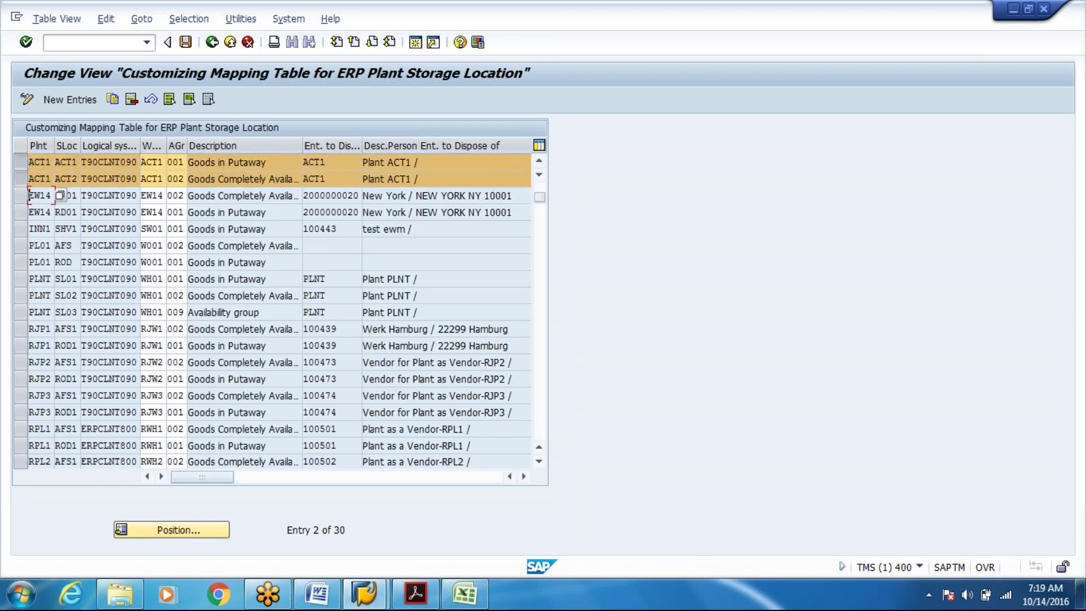
pyautogui.click(113, 102)
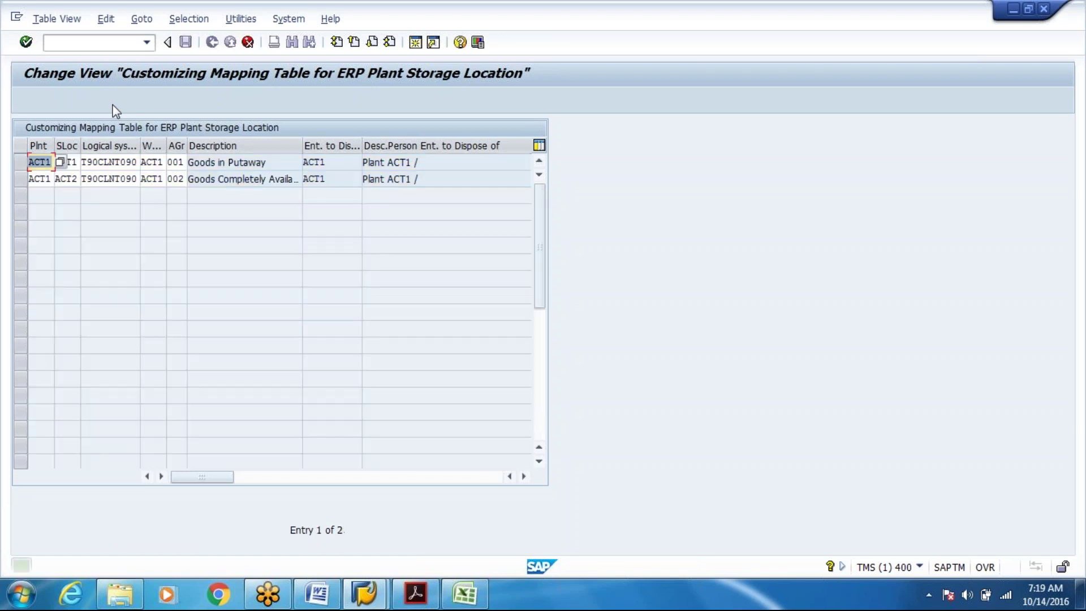
# Set the first copied entry to plant 8000, storage location 1000 and warehouse Wh80, and clear the availability group in both entries
pyautogui.write('8000')
pyautogui.press('Tab')
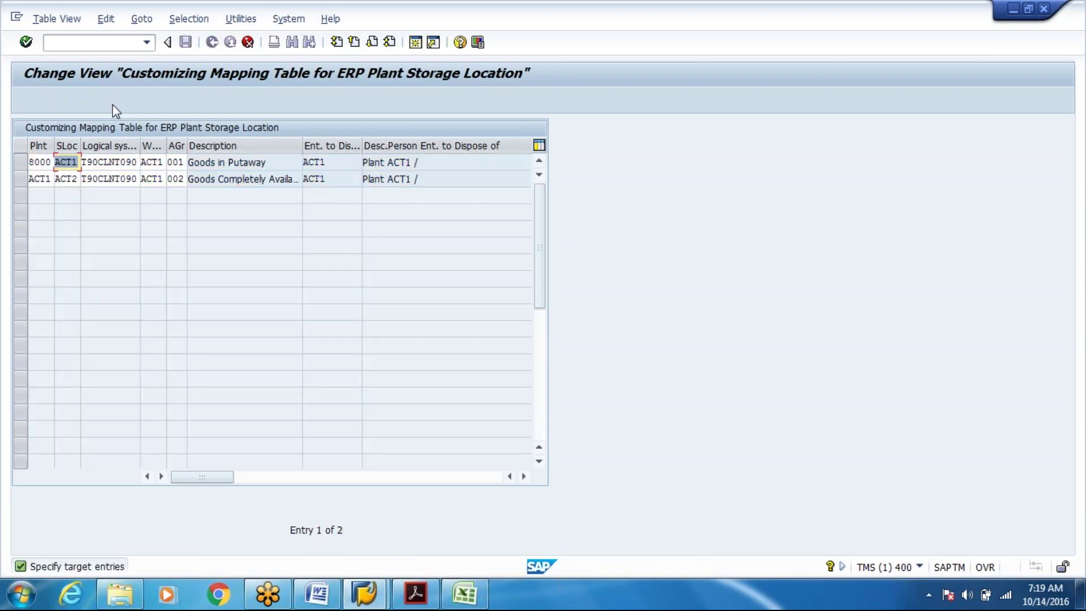
pyautogui.write('1000')
pyautogui.press('Tab')
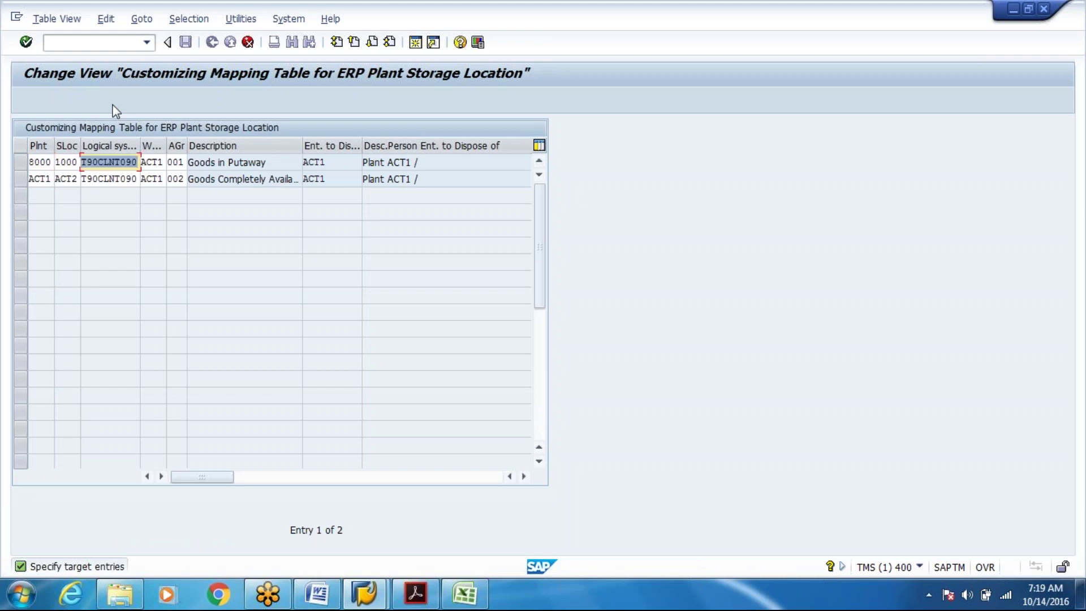
pyautogui.press('Tab')
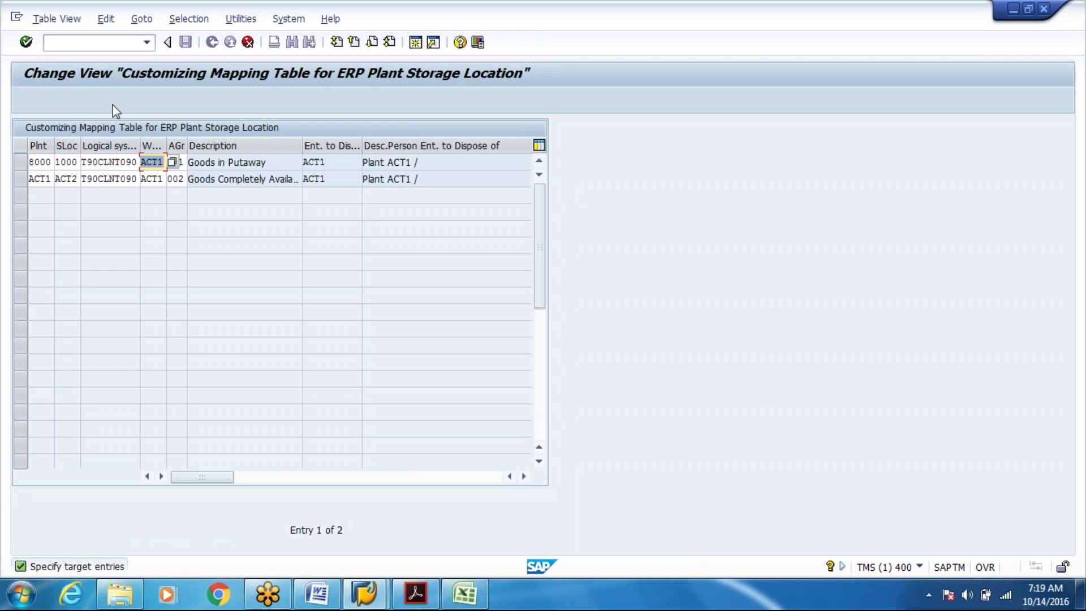
pyautogui.write('Wh80')
pyautogui.press('Tab')
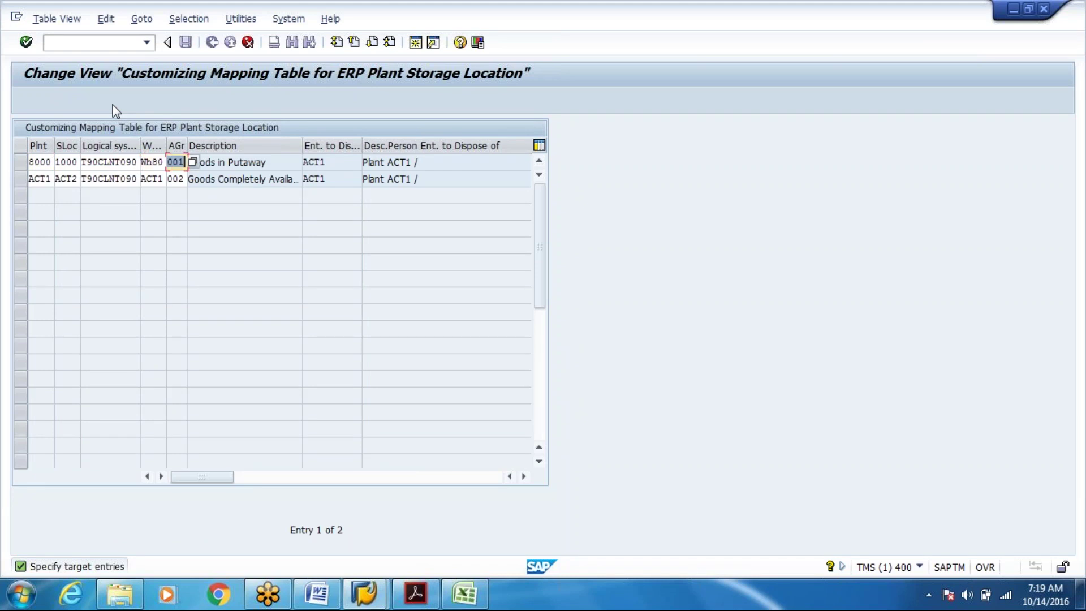
pyautogui.press('BackSpace')
pyautogui.press('Down')
pyautogui.press('Delete')
pyautogui.press('Delete')
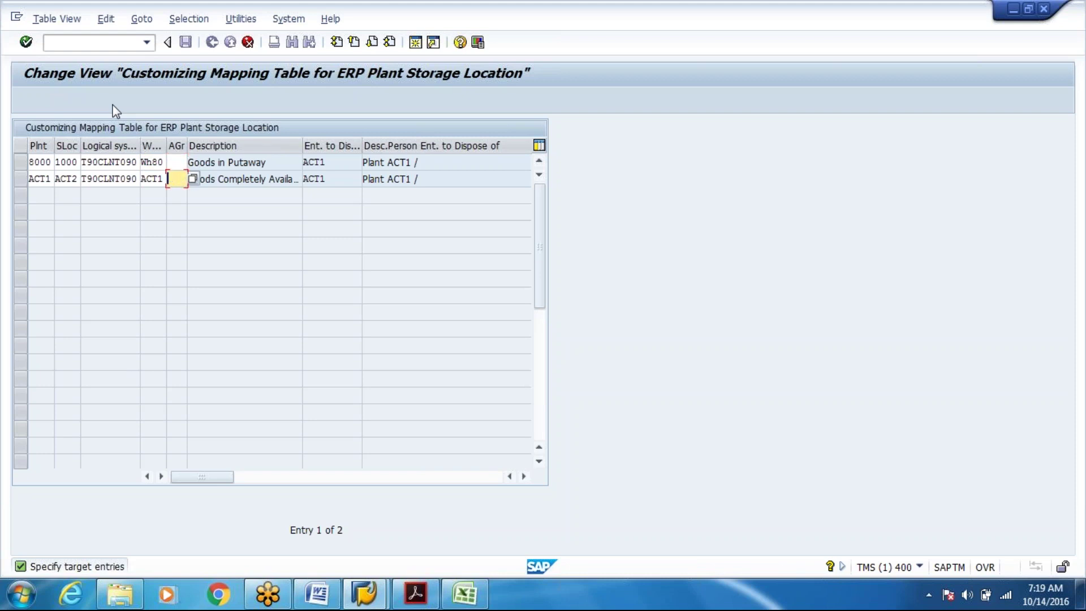
# Set the second copied entry to plant 8000, storage location 1000 and warehouse Wh80
pyautogui.hotkey('shift', 'Tab')
pyautogui.hotkey('shift', 'Tab')
pyautogui.hotkey('shift', 'Tab')
pyautogui.hotkey('shift', 'Tab')
pyautogui.write('8000')
pyautogui.press('Tab')
pyautogui.press('Delete')
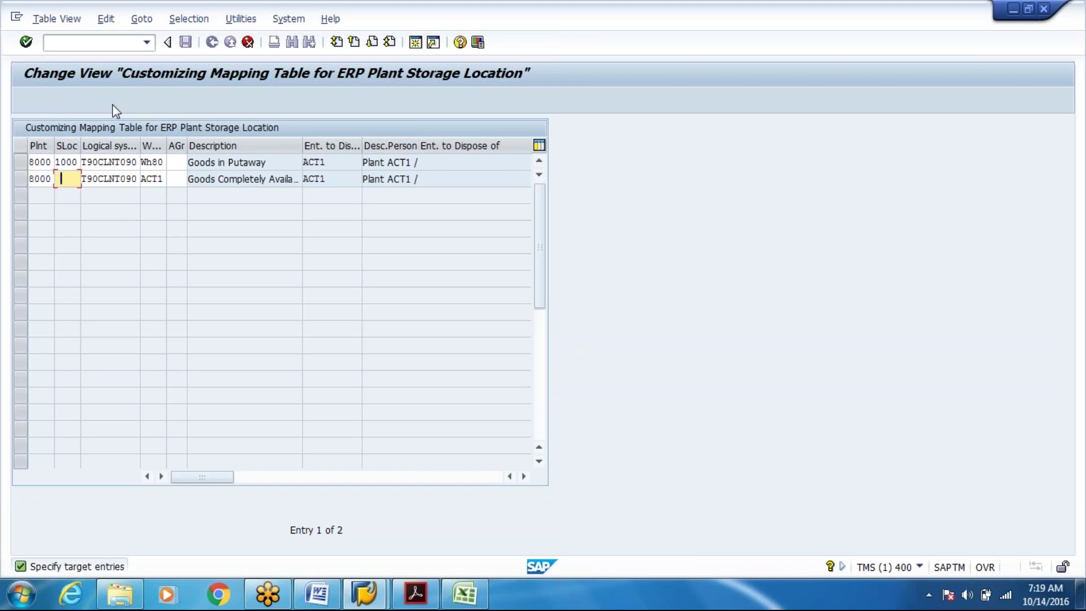
pyautogui.write('1000')
pyautogui.press('Tab')
pyautogui.press('Tab')
pyautogui.write('Wh')
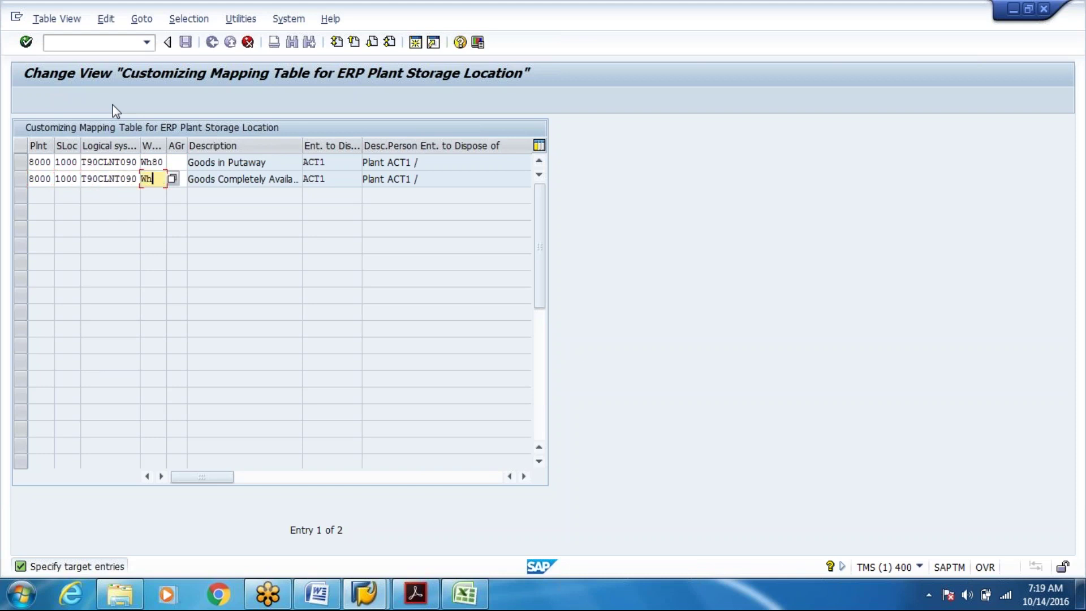
pyautogui.write('80')
pyautogui.press('Tab')
pyautogui.press('Up')
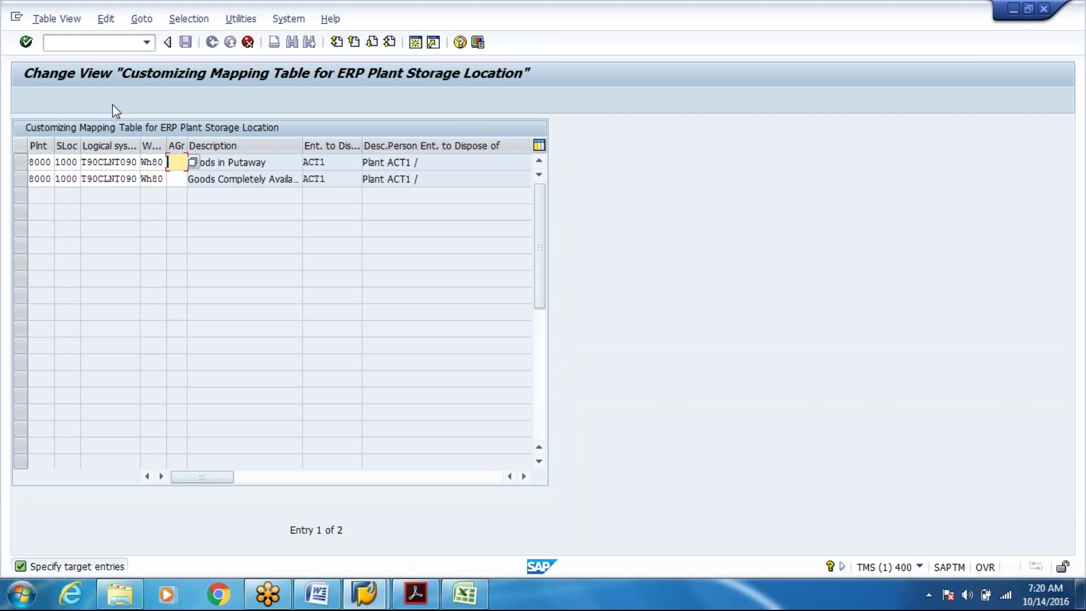
# Close the IntegrationERPEWM PDF in Acrobat Reader and switch to the ERP-EWM Integration guide in Word
pyautogui.hotkey('alt', 'Tab')
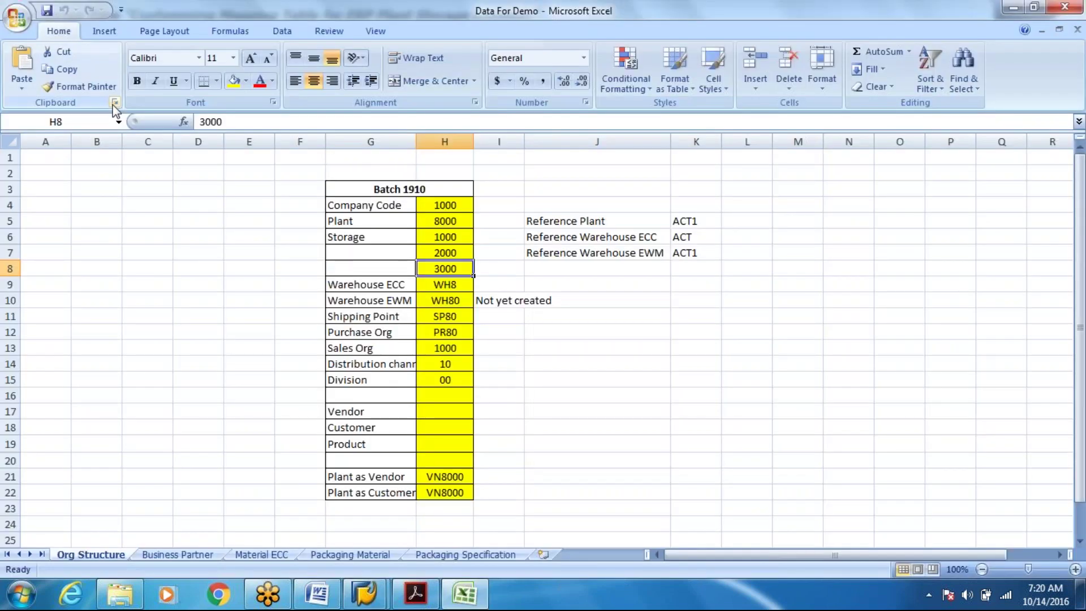
pyautogui.hotkey('alt', 'Tab')
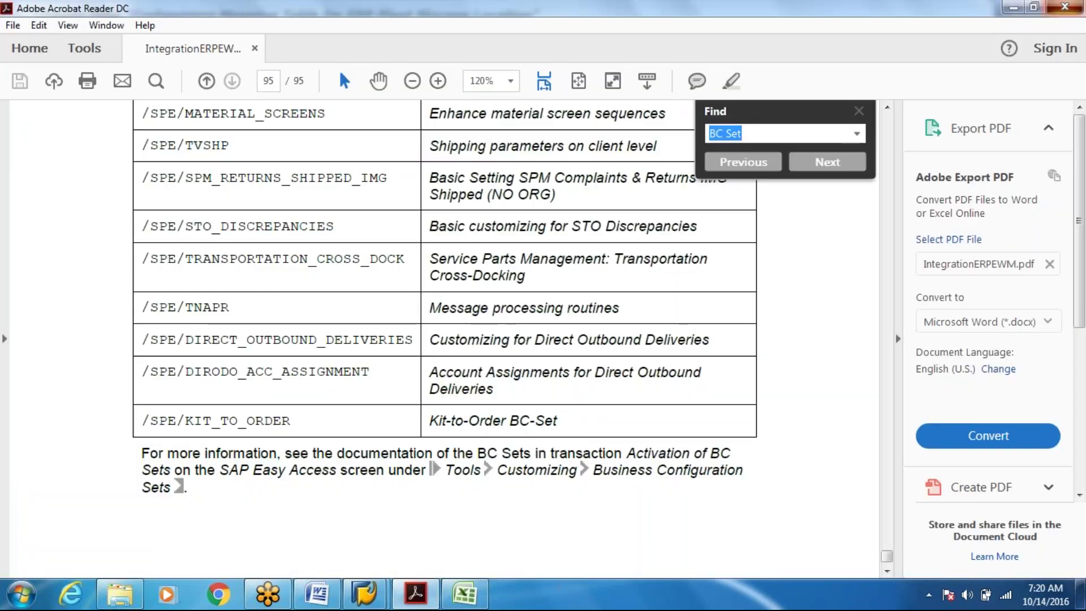
pyautogui.hotkey('alt', 'F4')
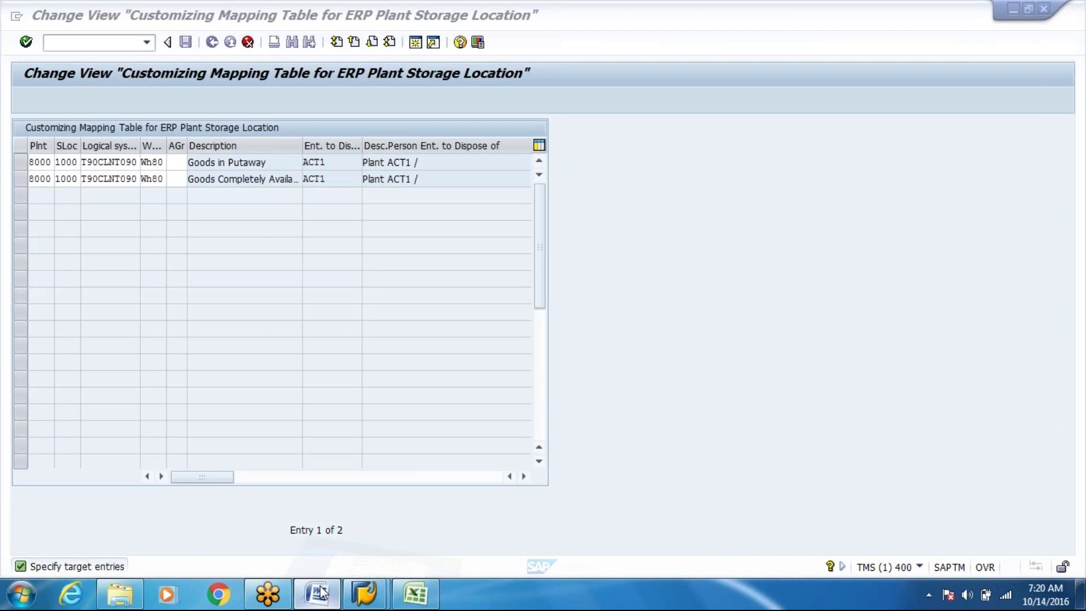
pyautogui.click(319, 592)
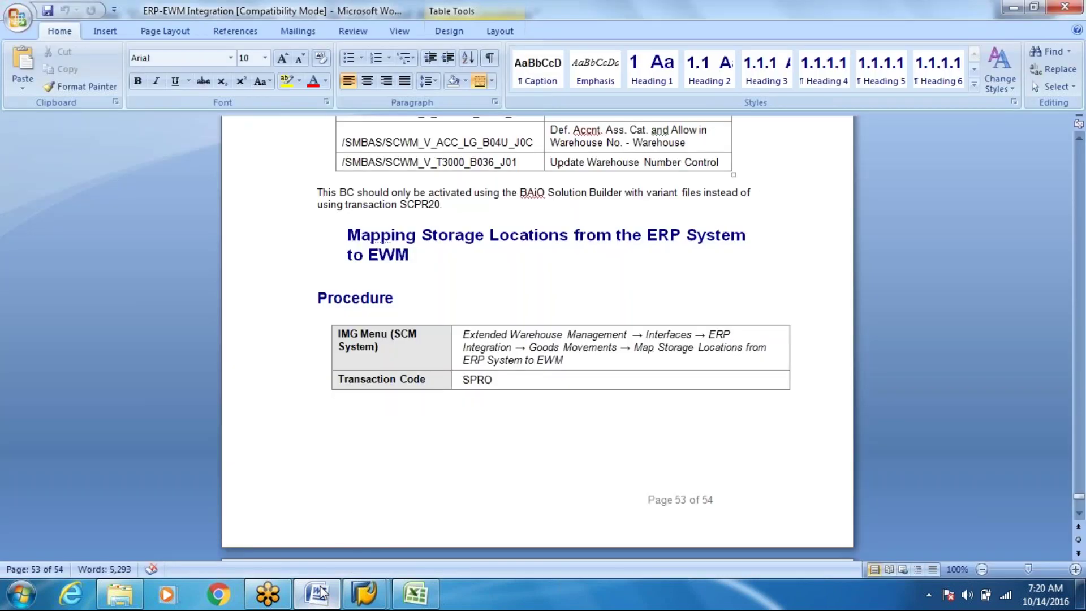
# Examine the SAP ERP to SAP EWM configuration overview diagram on the guide's last page at 150% zoom
pyautogui.hotkey('ctrl', 'v')
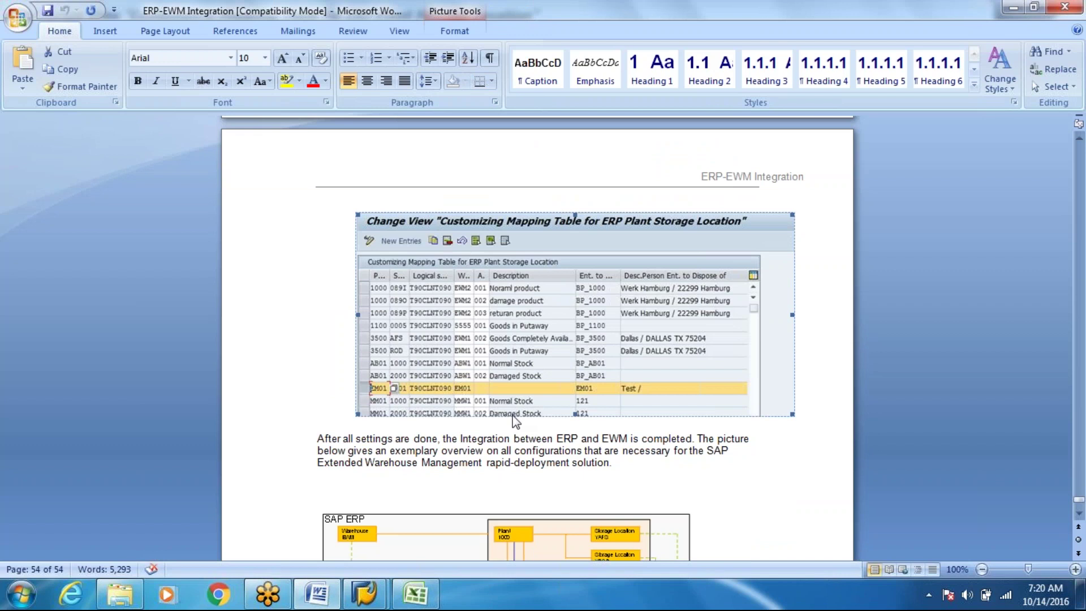
pyautogui.click(493, 439)
pyautogui.hotkey('ctrl', 'End')
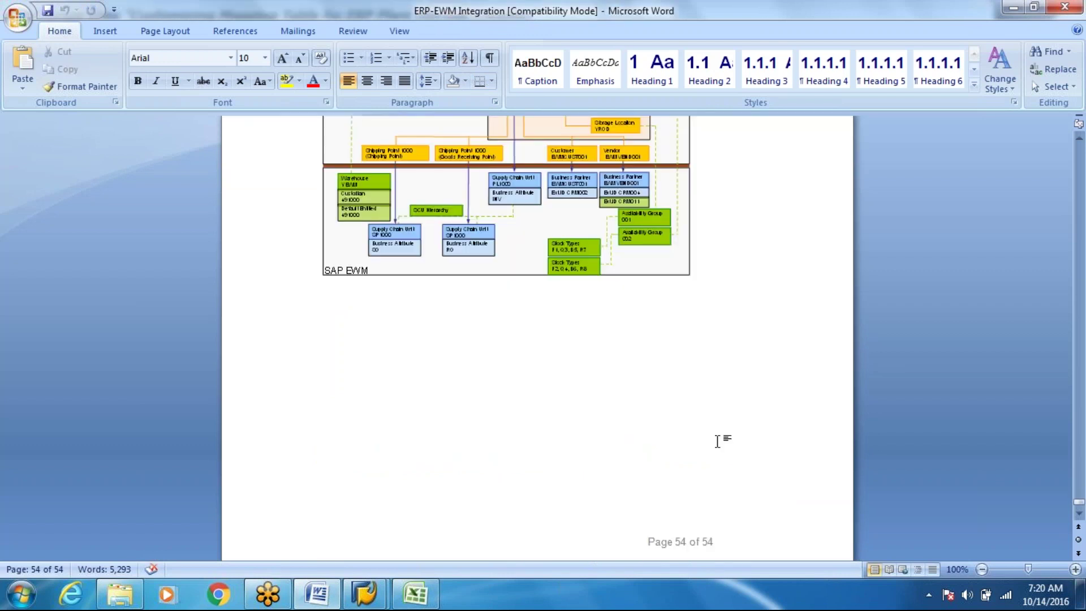
pyautogui.click(1076, 571)
pyautogui.click(1076, 570)
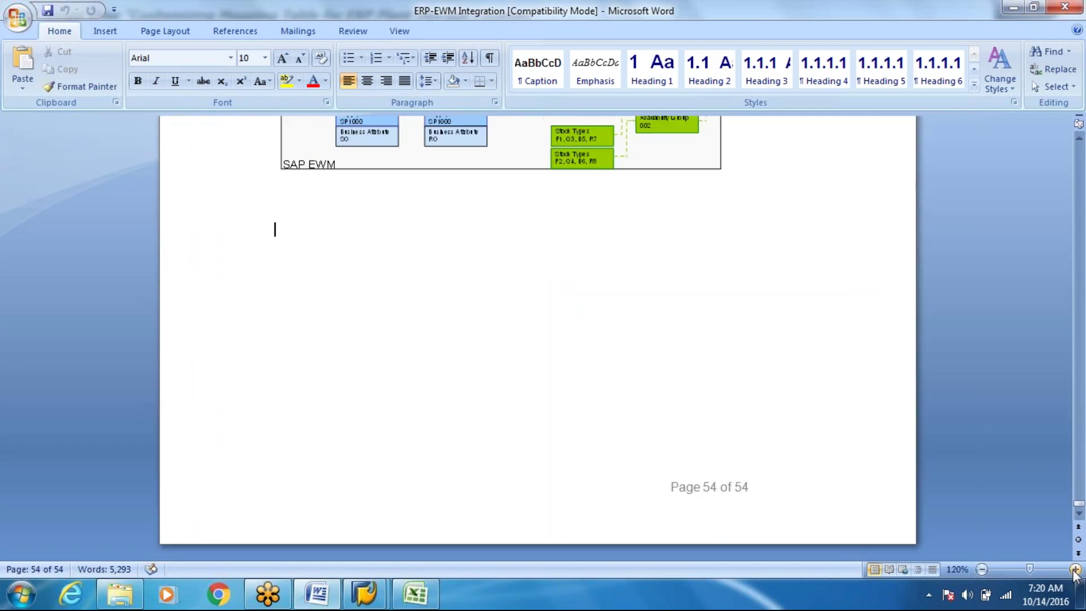
pyautogui.click(1075, 571)
pyautogui.click(1075, 570)
pyautogui.click(1075, 571)
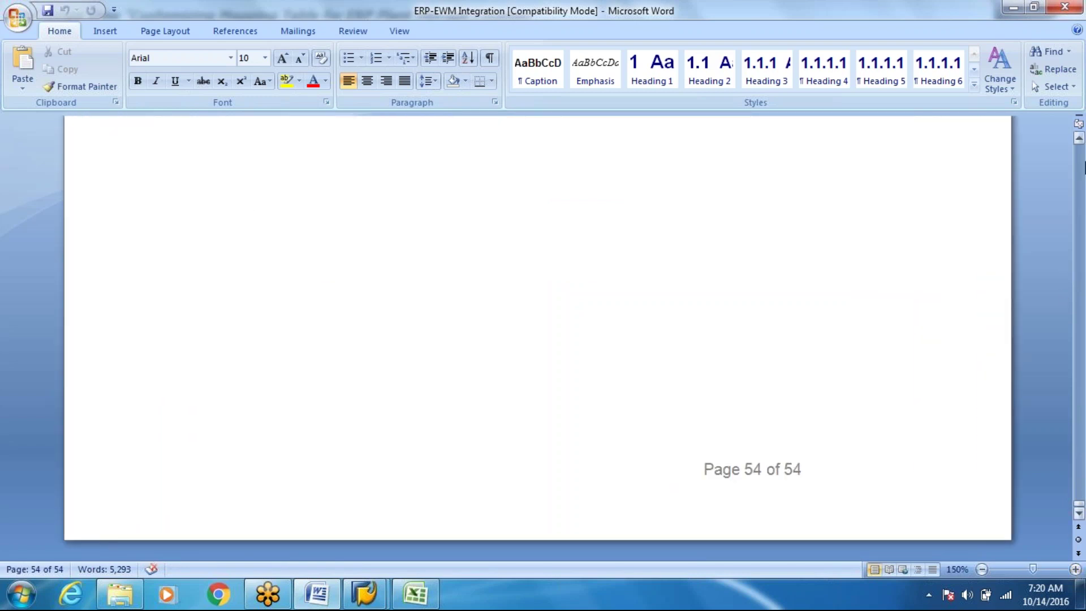
pyautogui.click(1078, 138)
pyautogui.moveTo(1079, 138); pyautogui.dragTo(1079, 138)
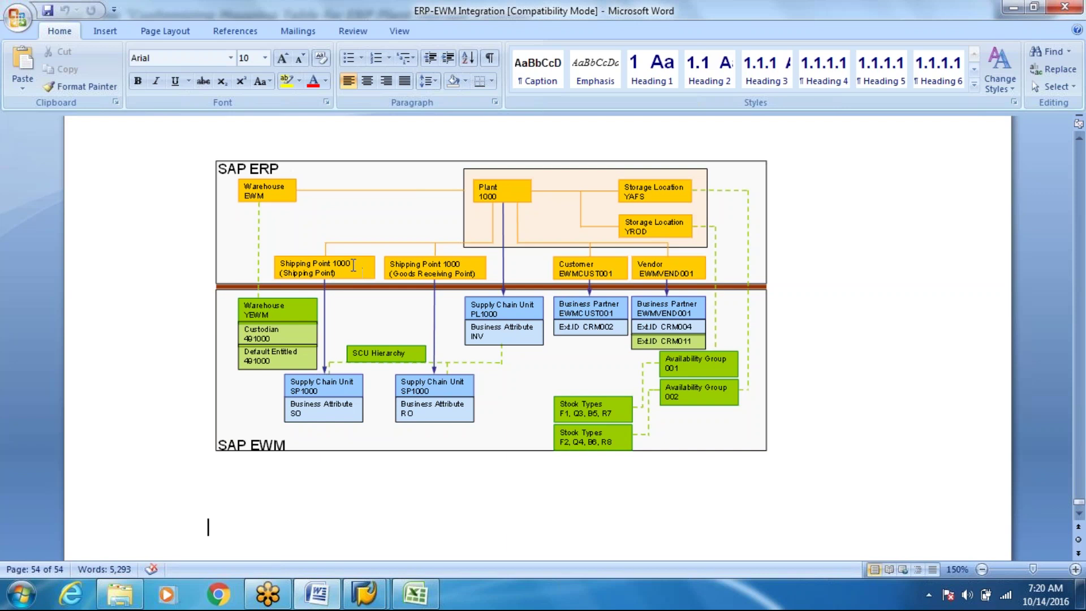
pyautogui.click(357, 267)
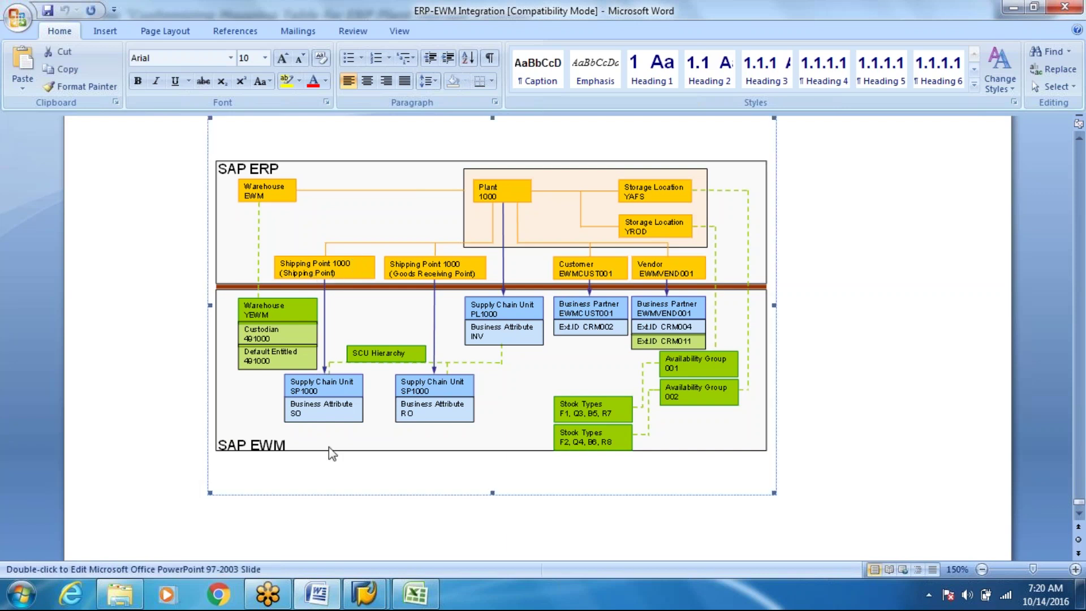
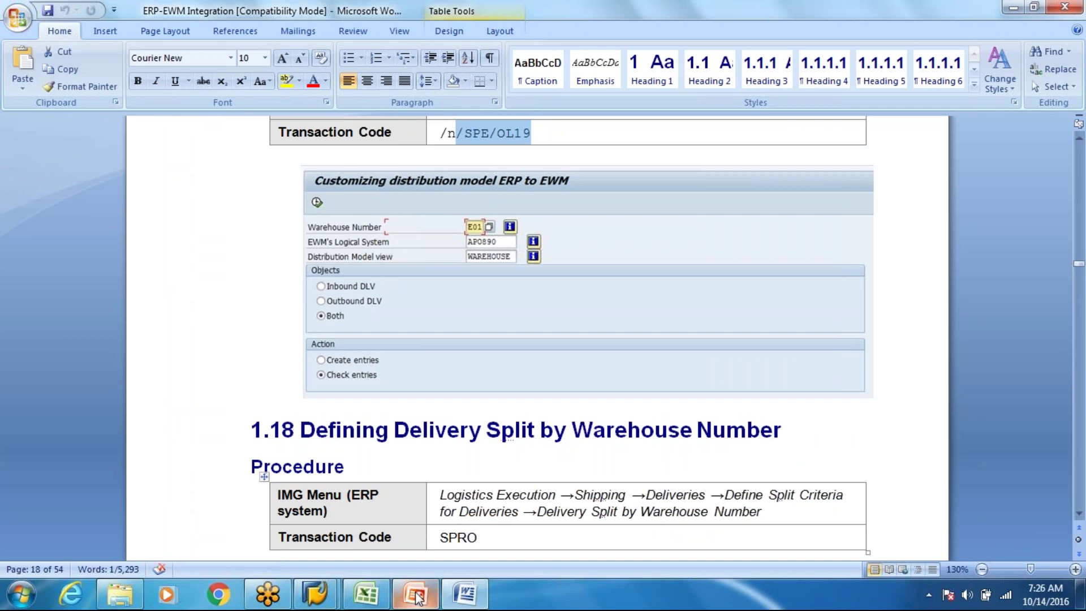
# Switch to the Week 1 presentation in PowerPoint to view the Delivery Integration slide
pyautogui.moveTo(419, 589)
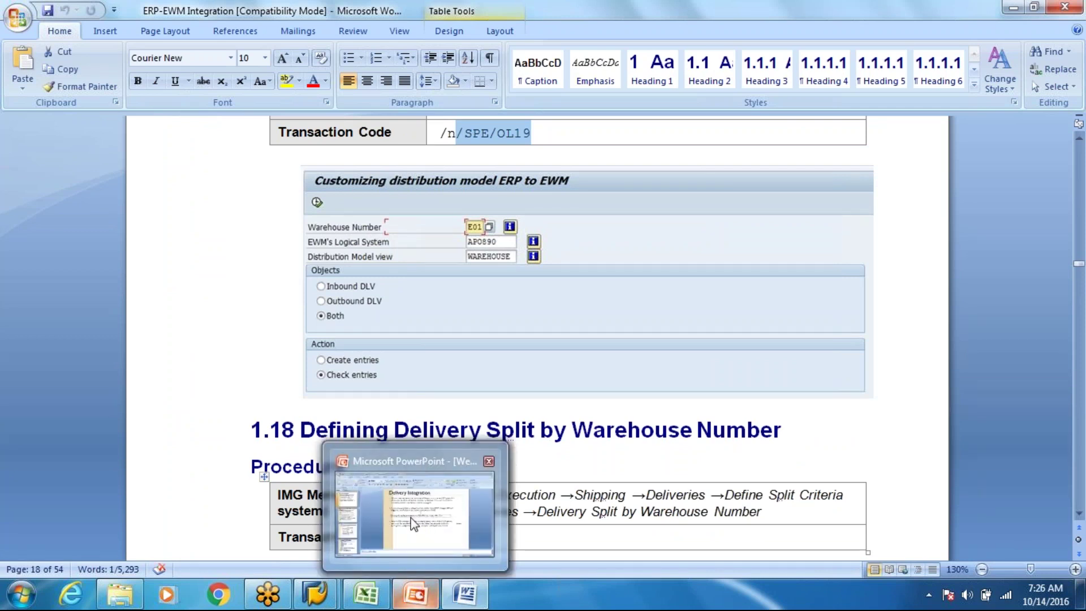
pyautogui.moveTo(430, 517)
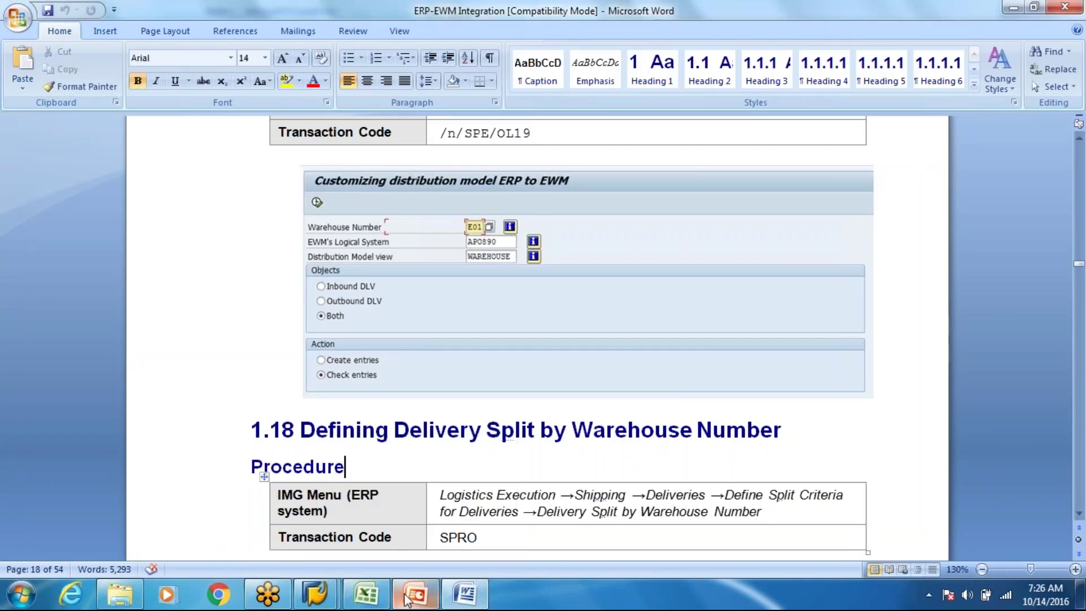
pyautogui.click(407, 598)
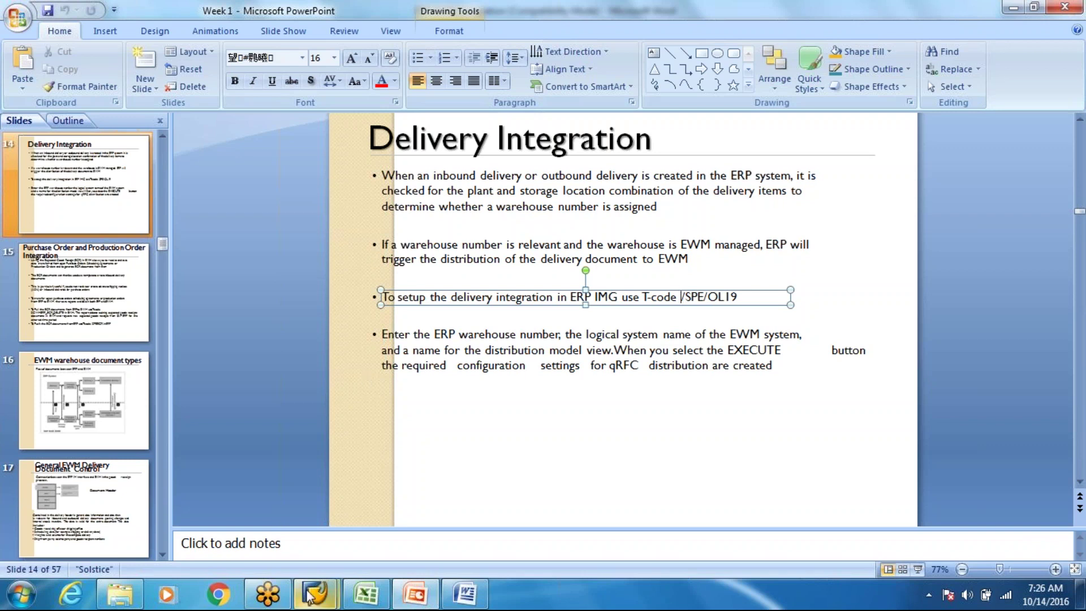
# Switch from the presentation to SAP Logon and open the ECC new connection
pyautogui.moveTo(310, 597)
pyautogui.click(382, 509)
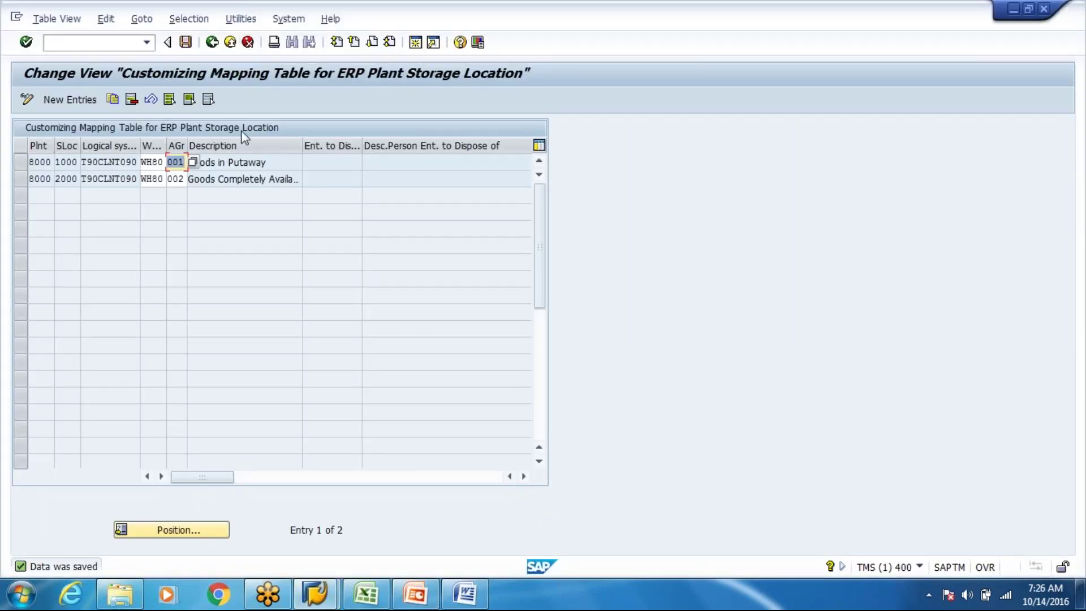
pyautogui.moveTo(324, 604)
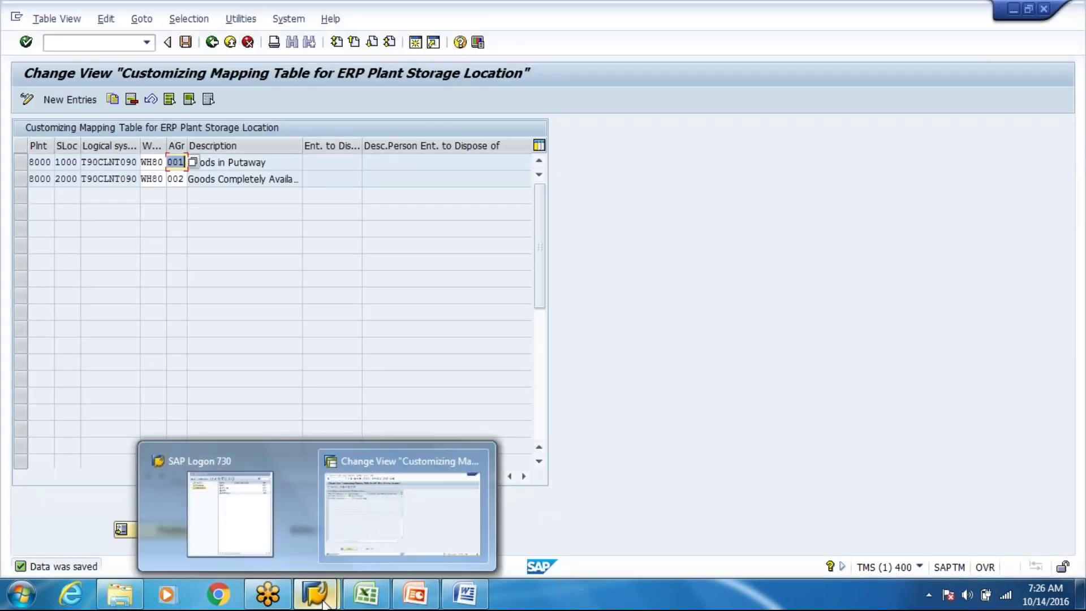
pyautogui.click(265, 517)
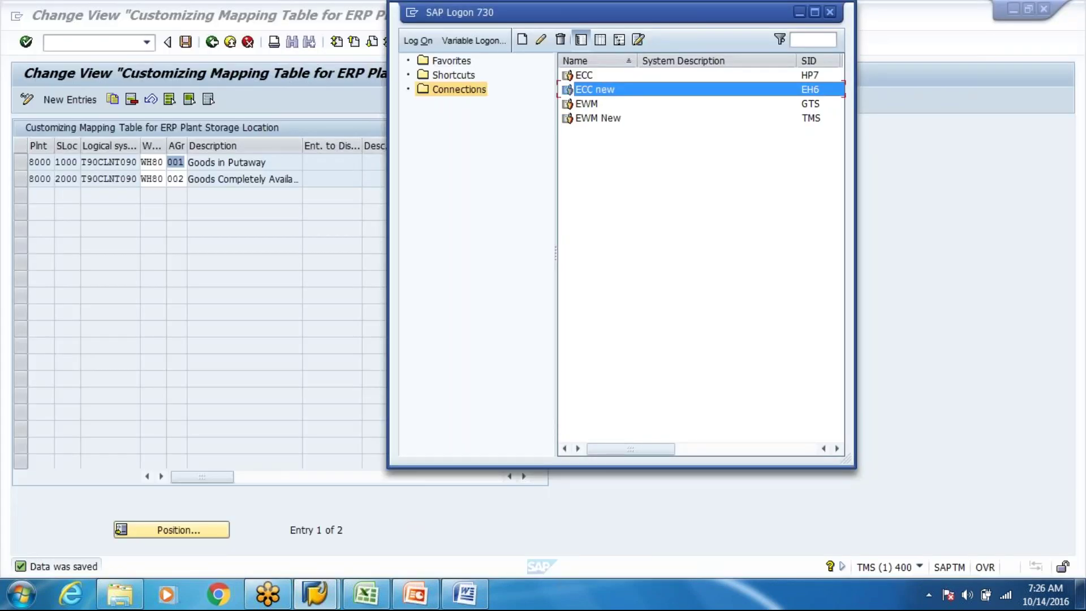
pyautogui.press('Return')
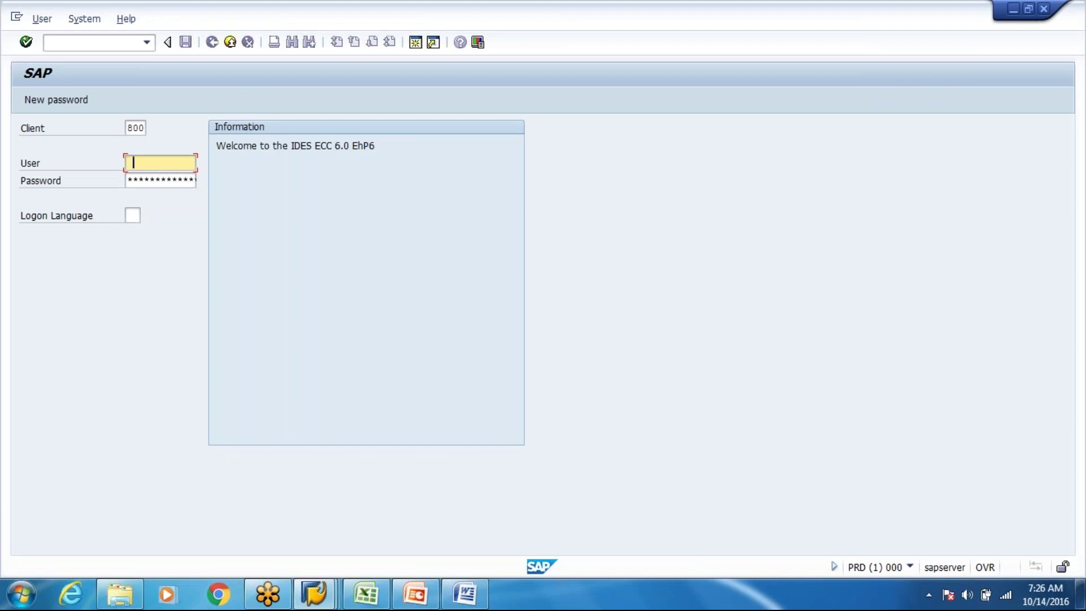
# Log on to client 800 by entering the user name and the account password
pyautogui.press('Down')
pyautogui.press('Return')
pyautogui.press('Tab')
pyautogui.write('*****')
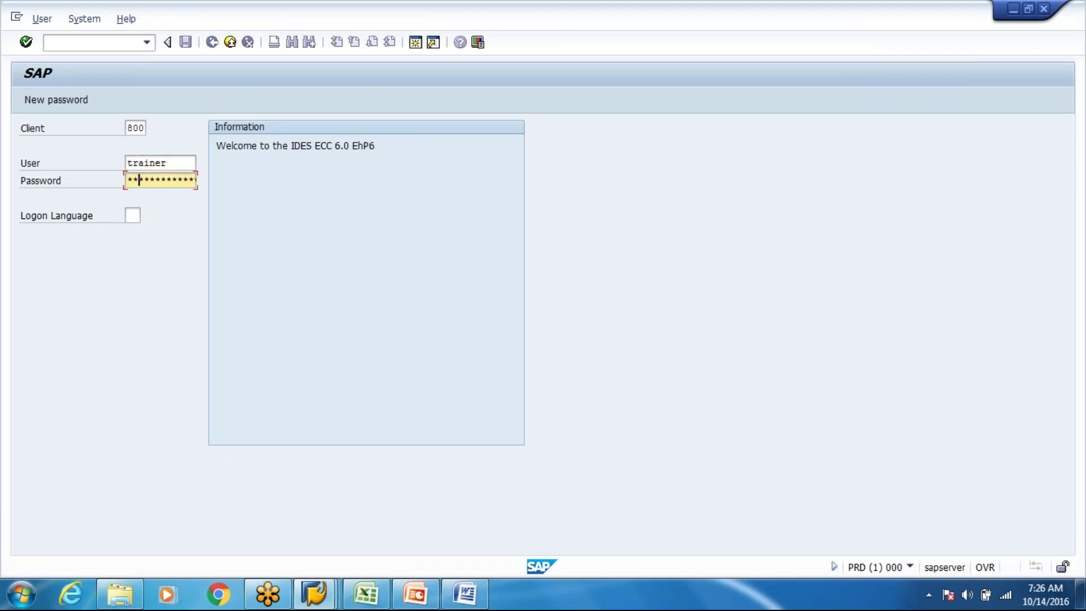
pyautogui.press('Return')
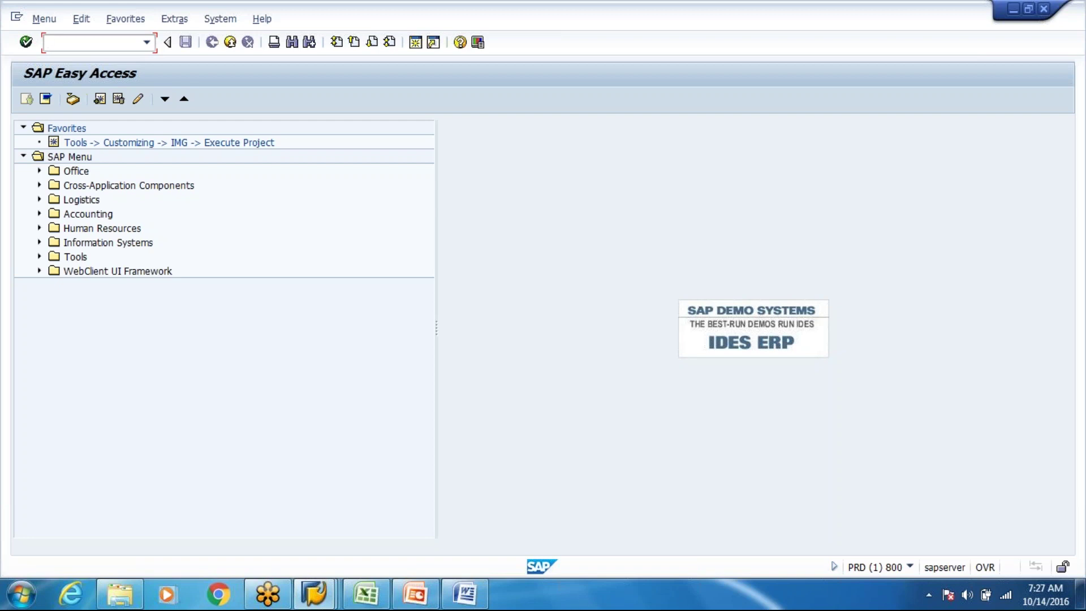
# Start vendor creation with transaction xk01 and enter T-K500A13 as the vendor
pyautogui.write('xk01')
pyautogui.press('Return')
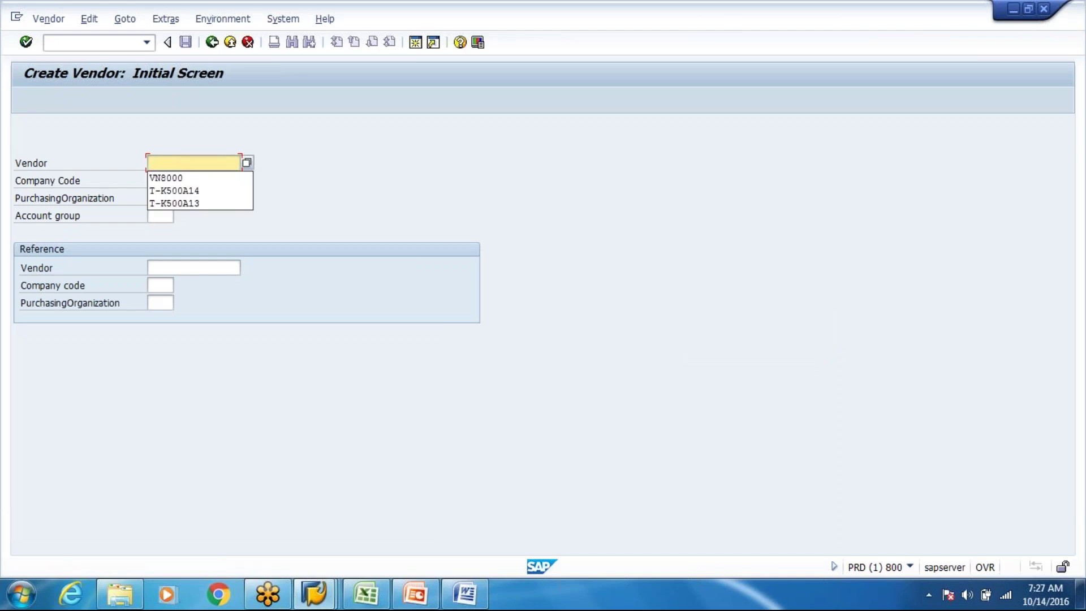
pyautogui.press('Down')
pyautogui.press('Down')
pyautogui.press('Down')
pyautogui.press('Return')
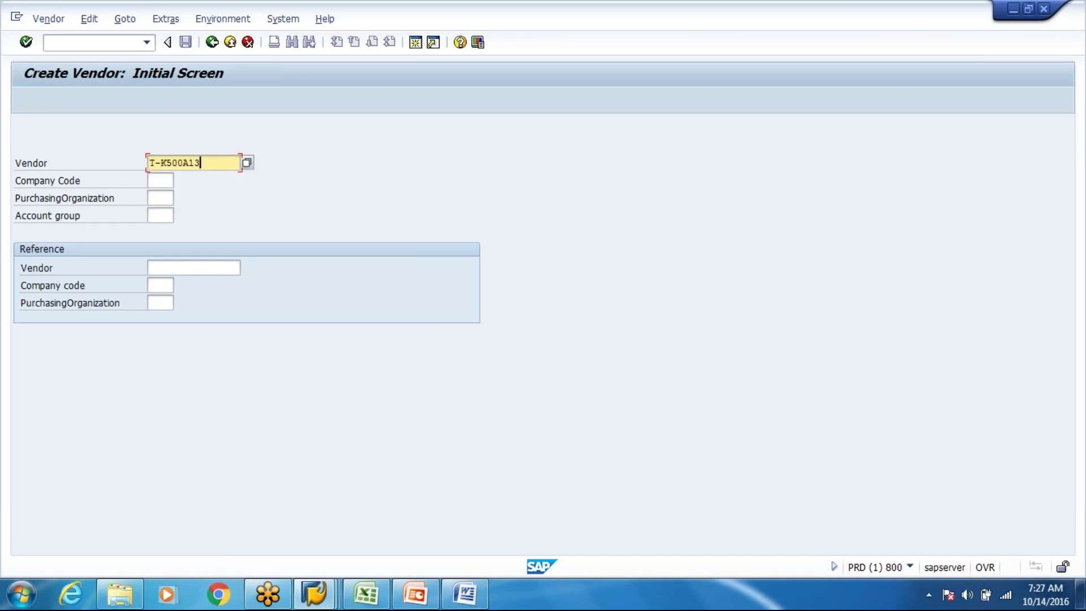
# Set the new vendor's company code to 1000, purchasing organization to PR80 and account group to 0007
pyautogui.press('Tab')
pyautogui.press('Down')
pyautogui.press('Return')
pyautogui.press('Tab')
pyautogui.press('Down')
pyautogui.press('Return')
pyautogui.press('Tab')
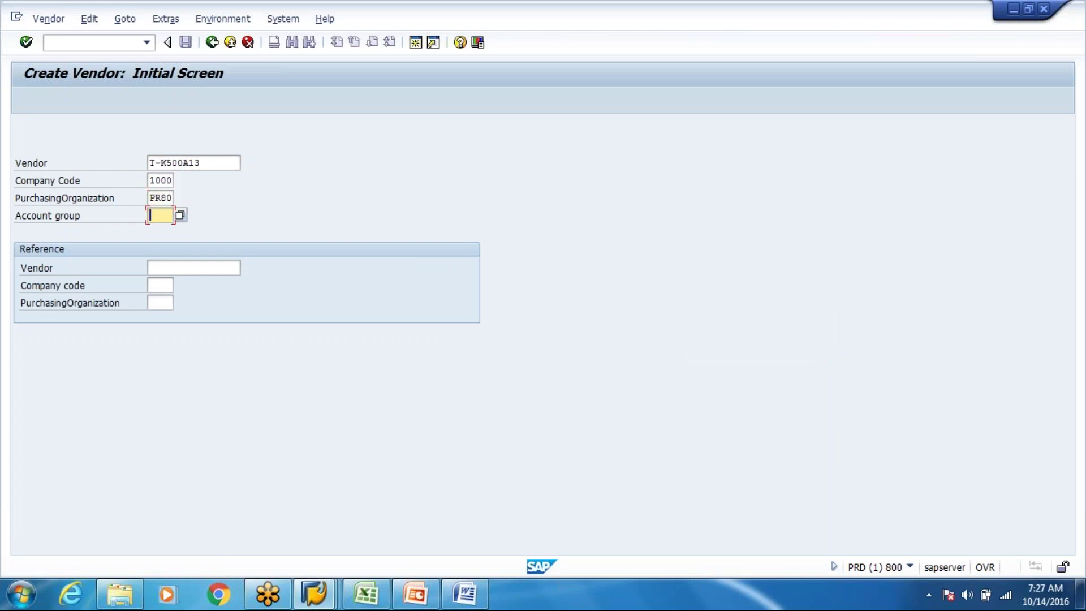
pyautogui.press('Return')
pyautogui.press('Tab')
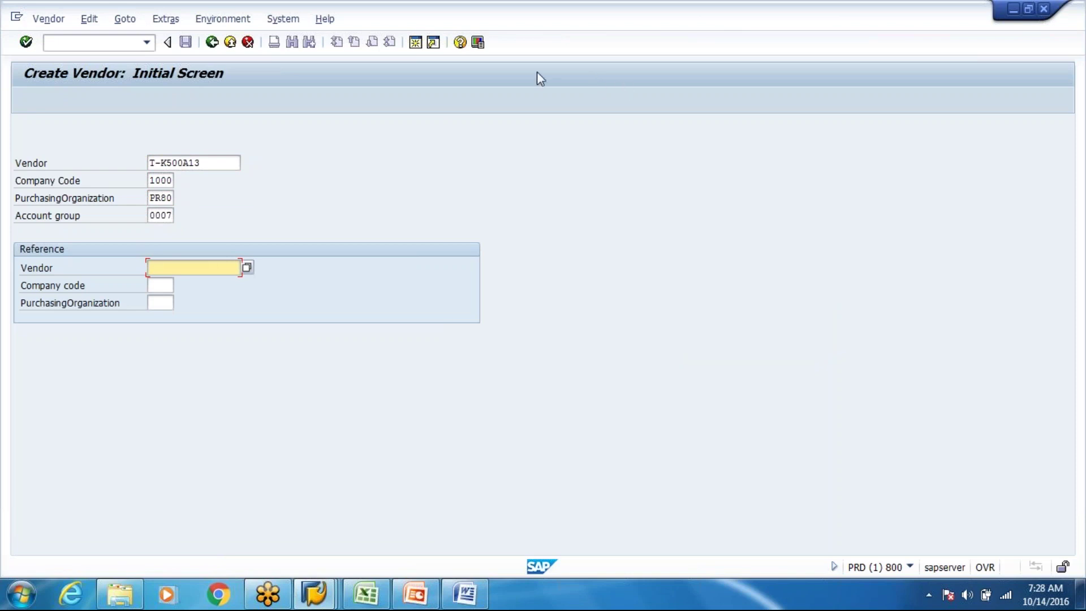
# Copy vendor T-K500A13 into the reference vendor and set the reference company code and purchasing organization to 1000
pyautogui.moveTo(236, 161); pyautogui.dragTo(151, 160)
pyautogui.hotkey('ctrl', 'c')
pyautogui.click(151, 161)
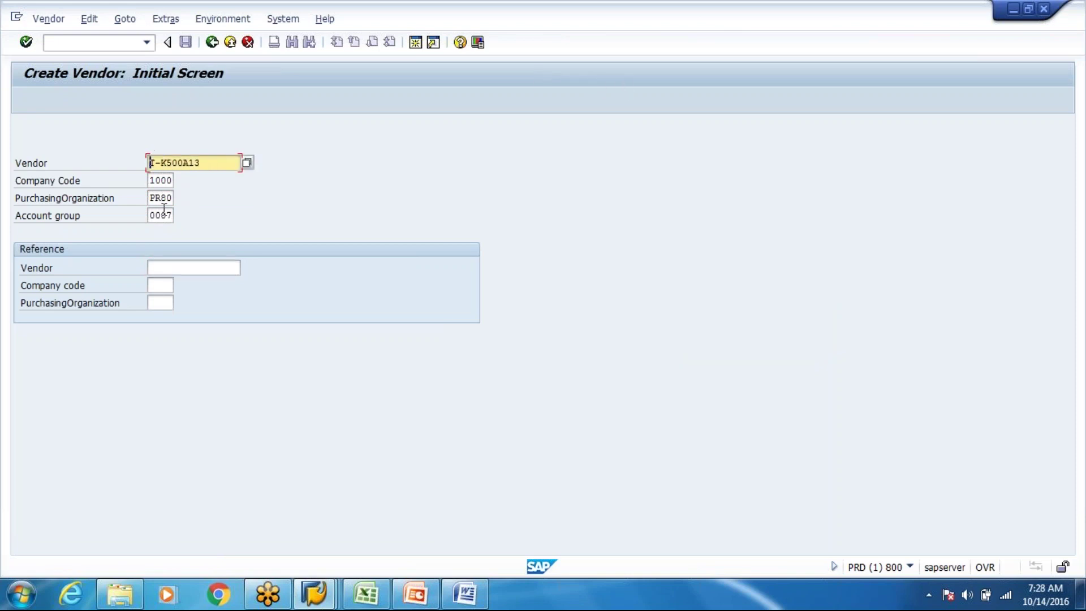
pyautogui.click(197, 268)
pyautogui.hotkey('ctrl', 'v')
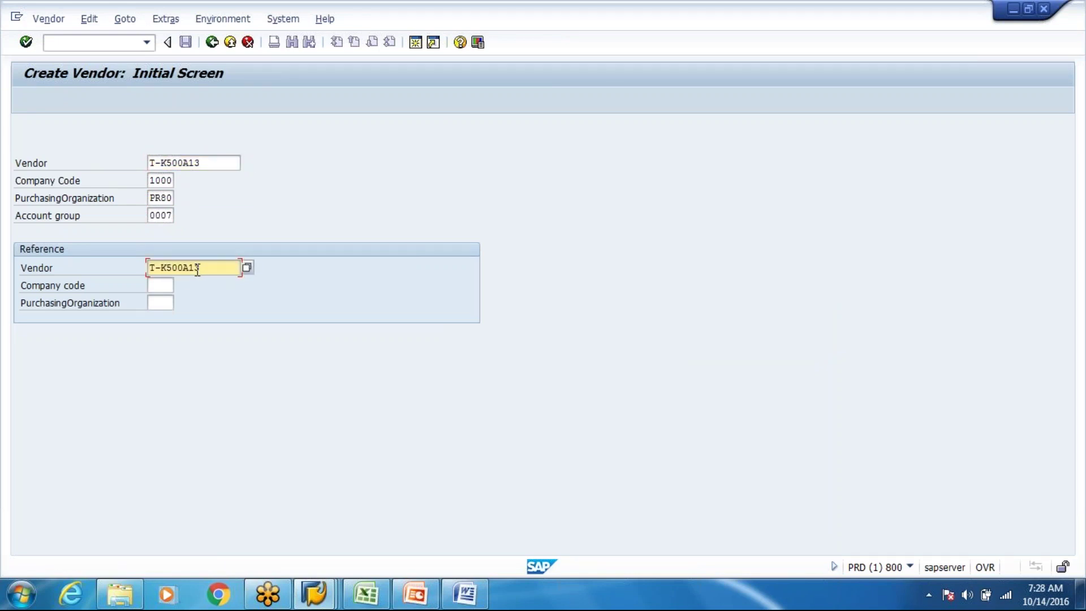
pyautogui.press('Tab')
pyautogui.write('1000')
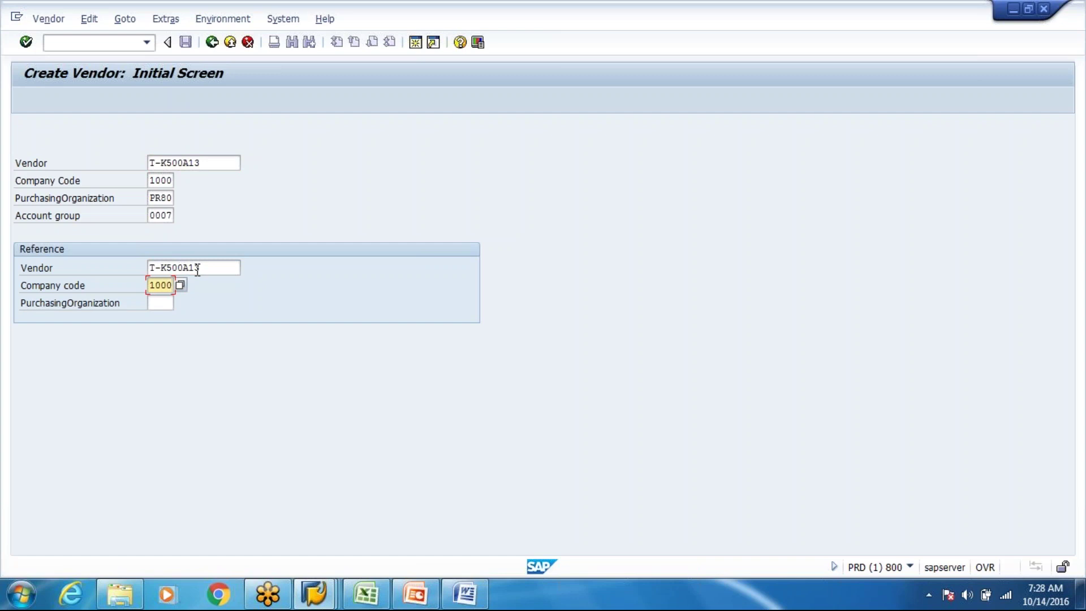
pyautogui.press('Tab')
pyautogui.write('1000')
# Accept the copied vendor data and save the vendor for purchasing organization PR80
pyautogui.press('Return')
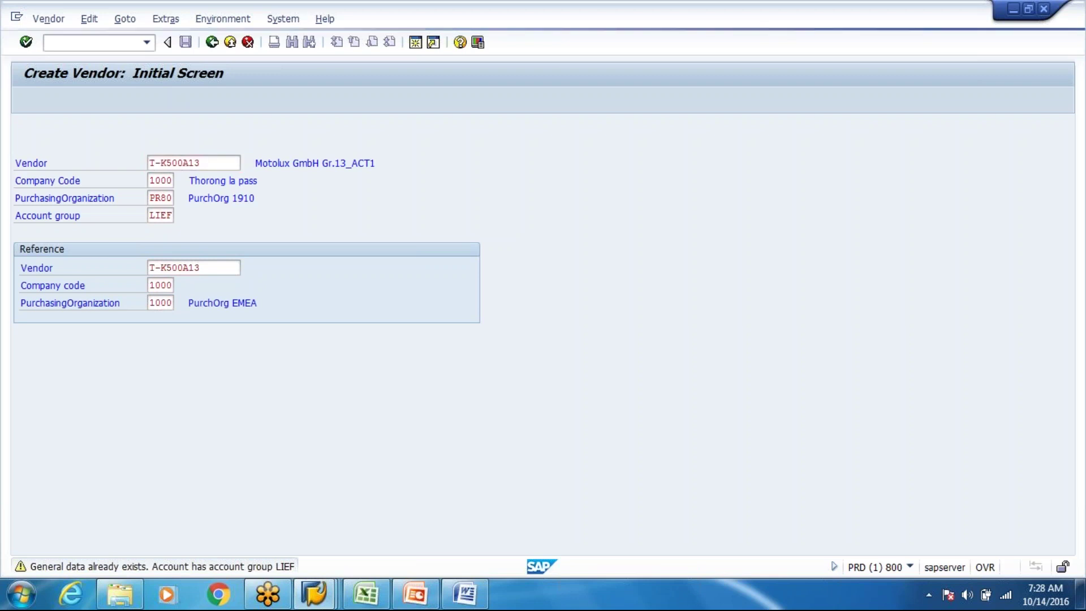
pyautogui.press('Return')
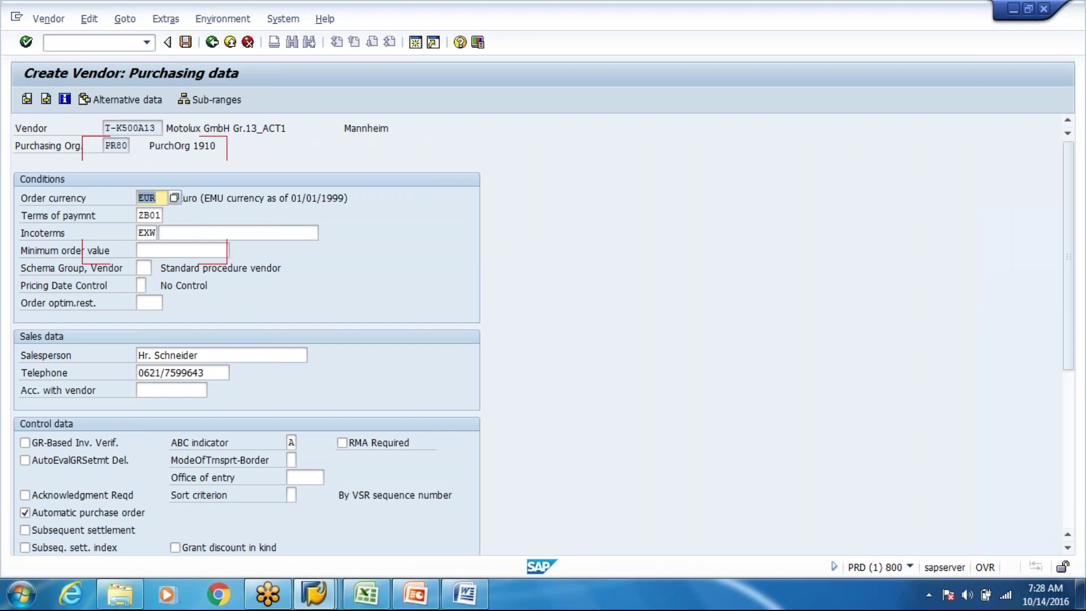
pyautogui.press('Return')
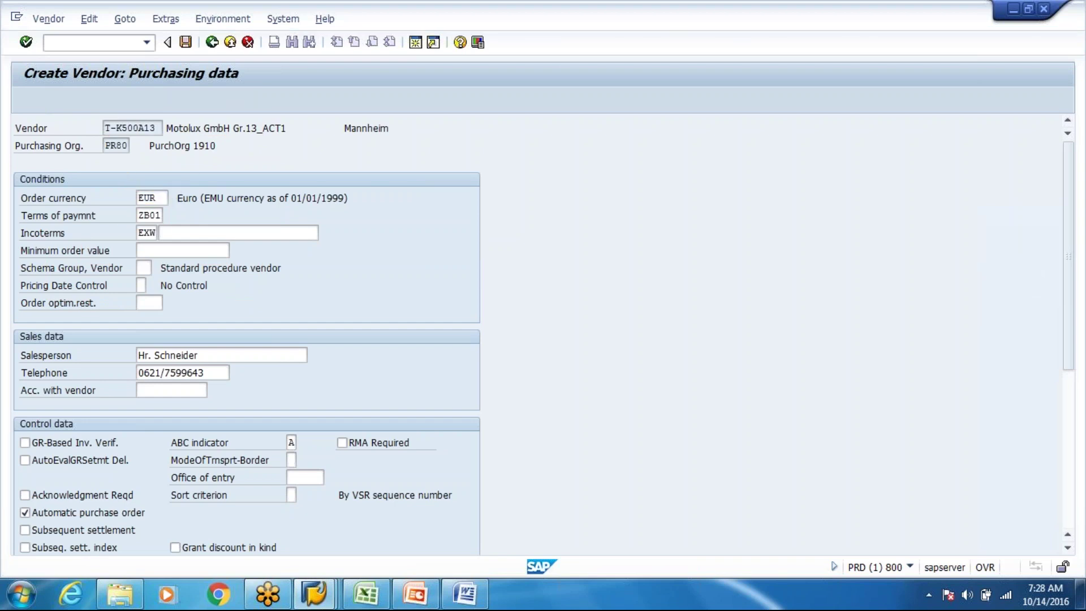
pyautogui.press('Return')
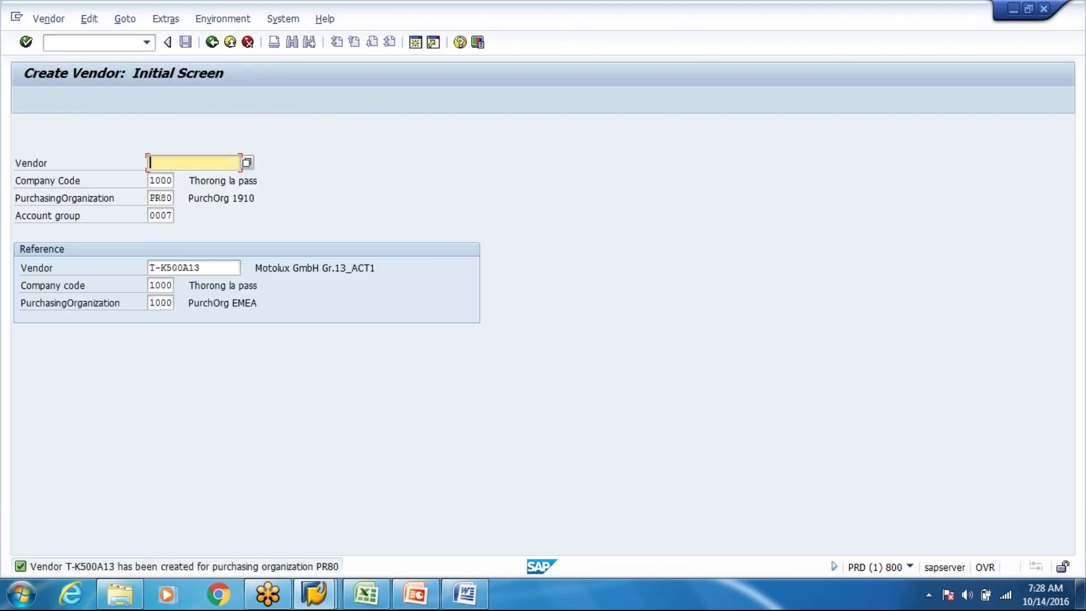
# Leave vendor creation and start material creation with transaction mm01
pyautogui.click(117, 47)
pyautogui.write('/n')
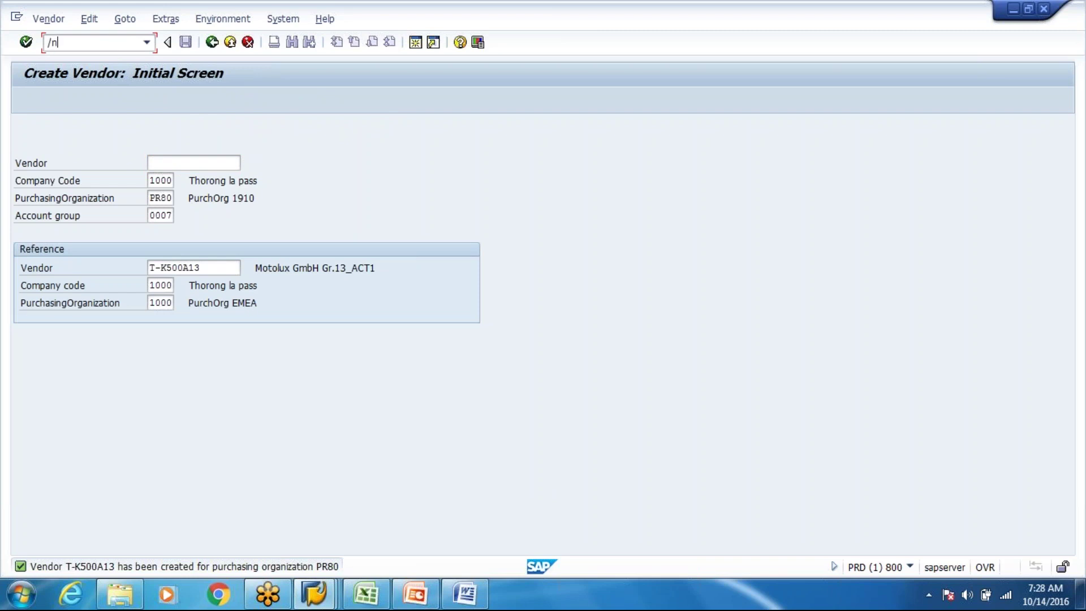
pyautogui.write('mm01')
pyautogui.press('Return')
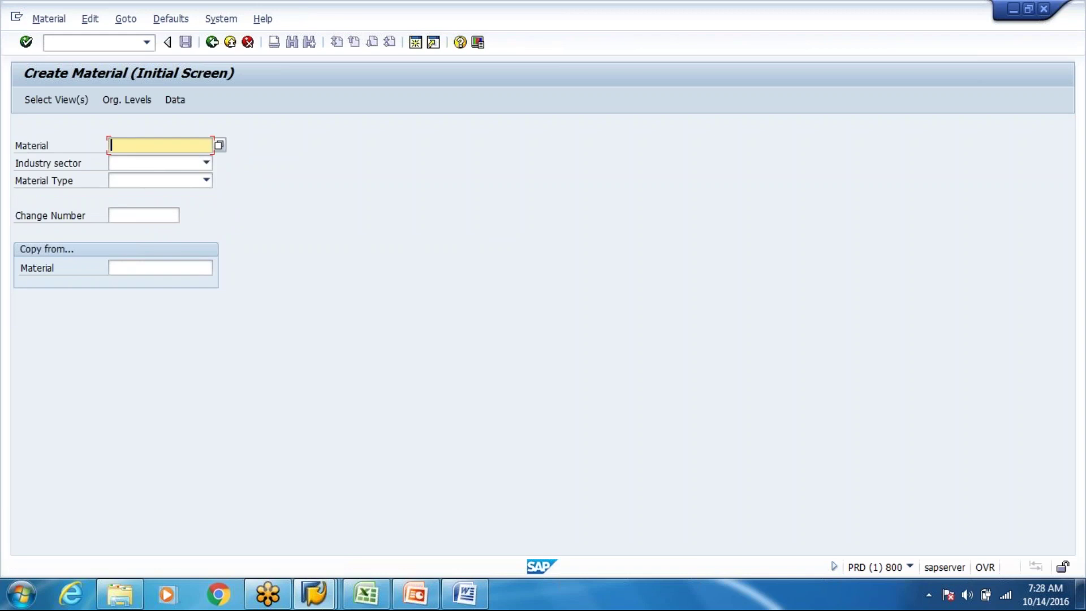
# Enter material M-01 with M-01 as the copy-from material and proceed to the view selection
pyautogui.press('Down')
pyautogui.press('Return')
pyautogui.click(166, 271)
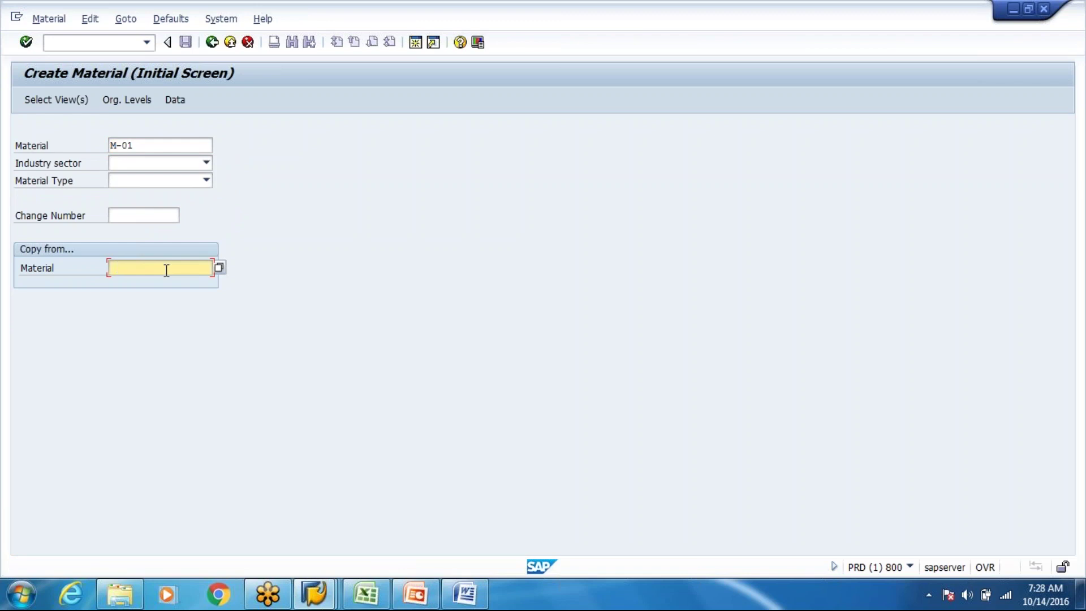
pyautogui.press('BackSpace')
pyautogui.write('M-01')
pyautogui.press('Return')
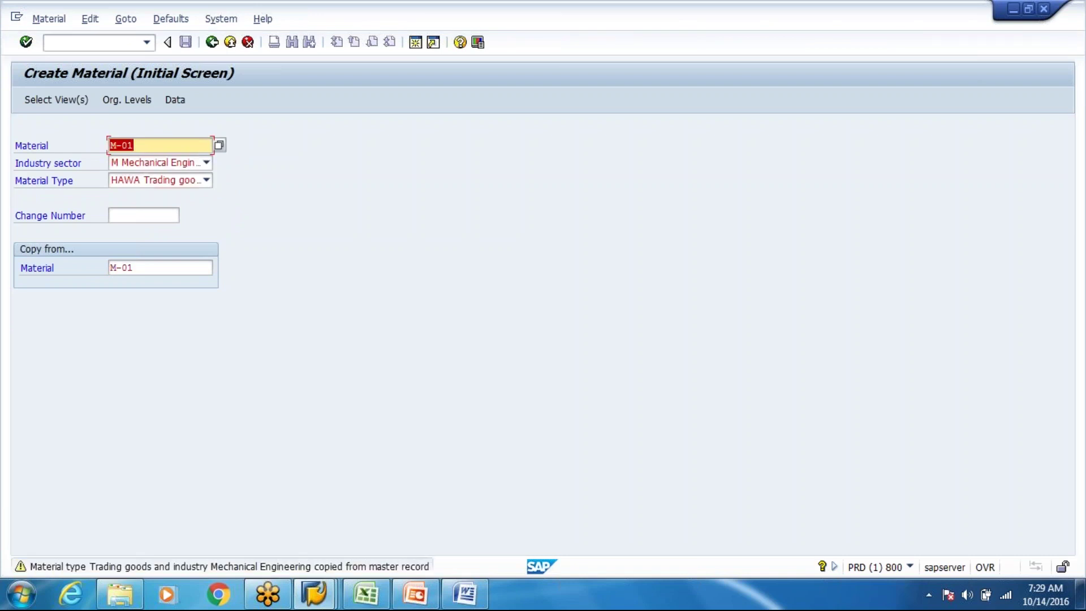
pyautogui.press('Return')
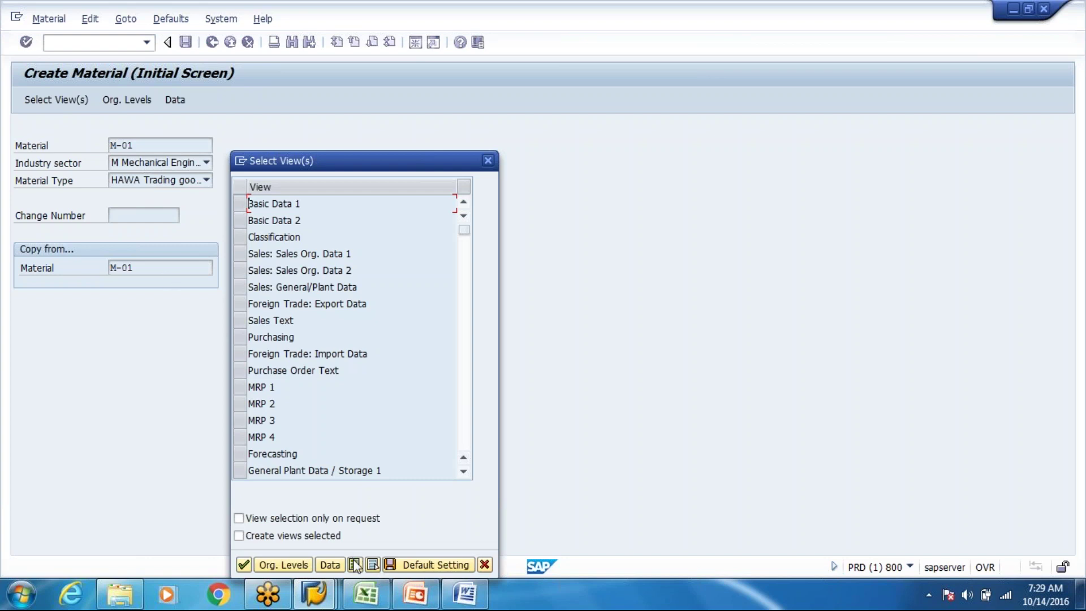
# Select the views MRP 1, MRP 2, Accounting 1, General Plant Data / Storage 1 and Storage 2, and confirm the selection
pyautogui.click(466, 475)
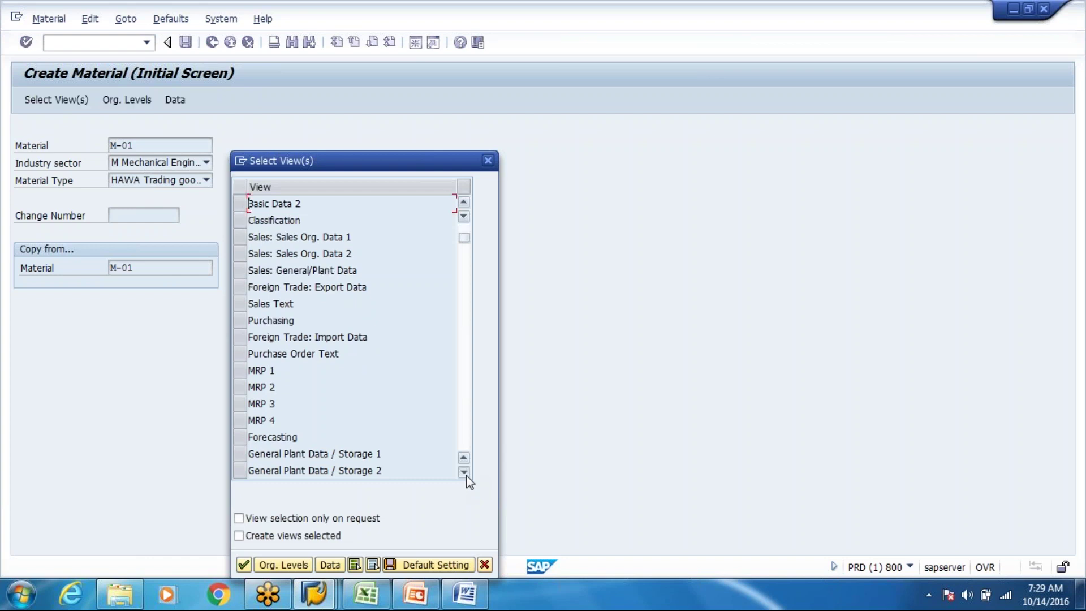
pyautogui.click(467, 475)
pyautogui.click(466, 476)
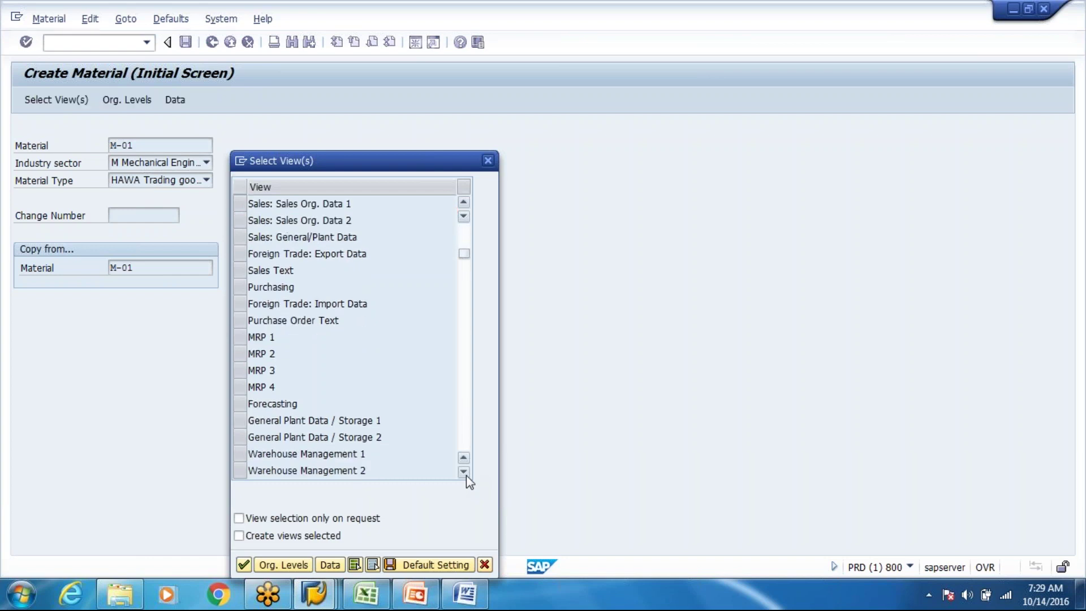
pyautogui.click(466, 475)
pyautogui.click(466, 475)
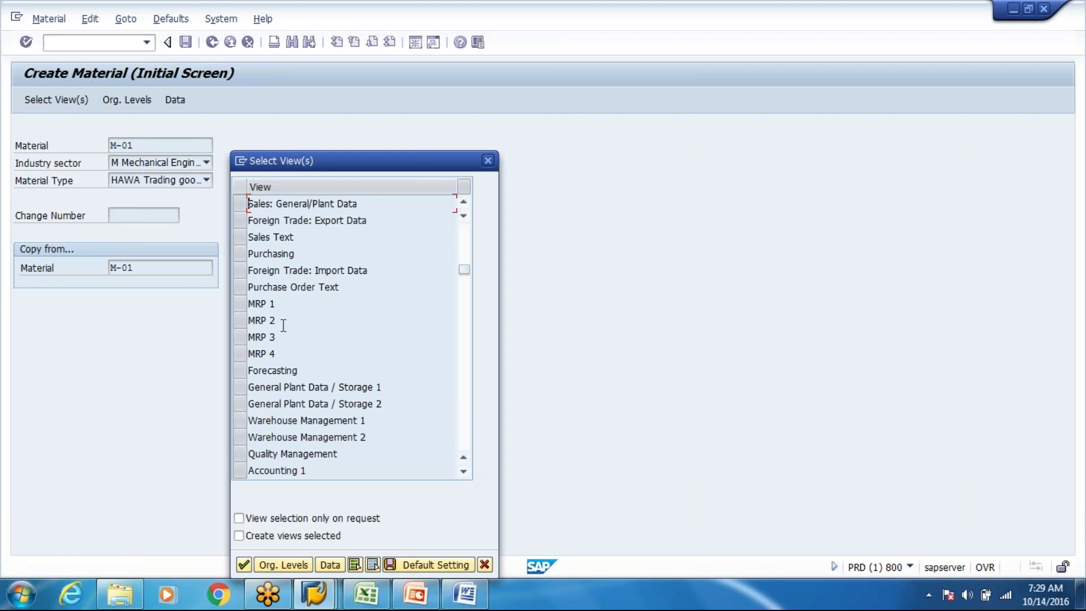
pyautogui.click(241, 306)
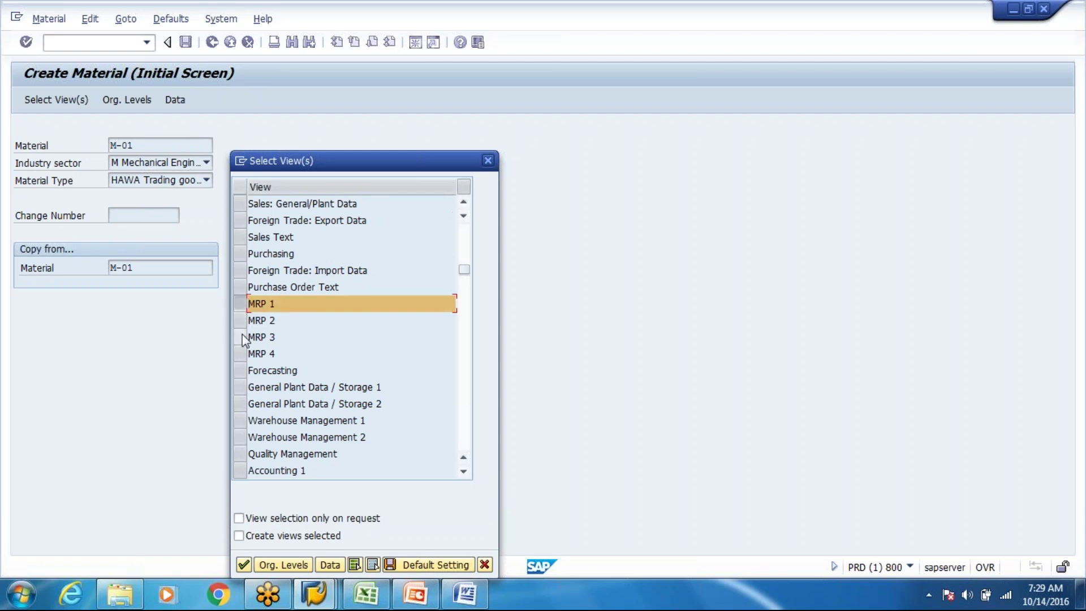
pyautogui.click(242, 323)
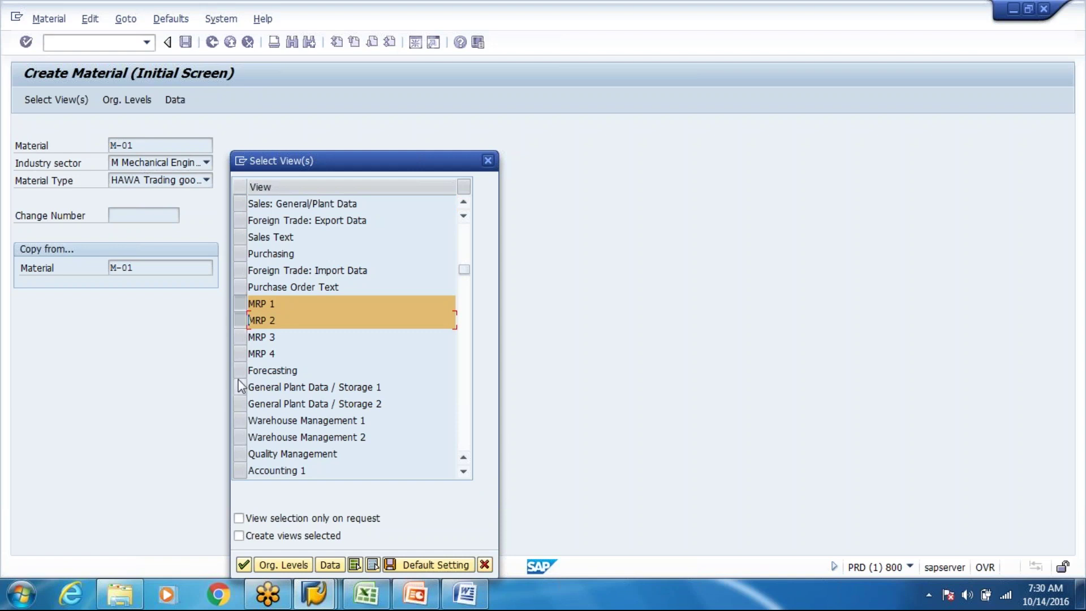
pyautogui.click(240, 474)
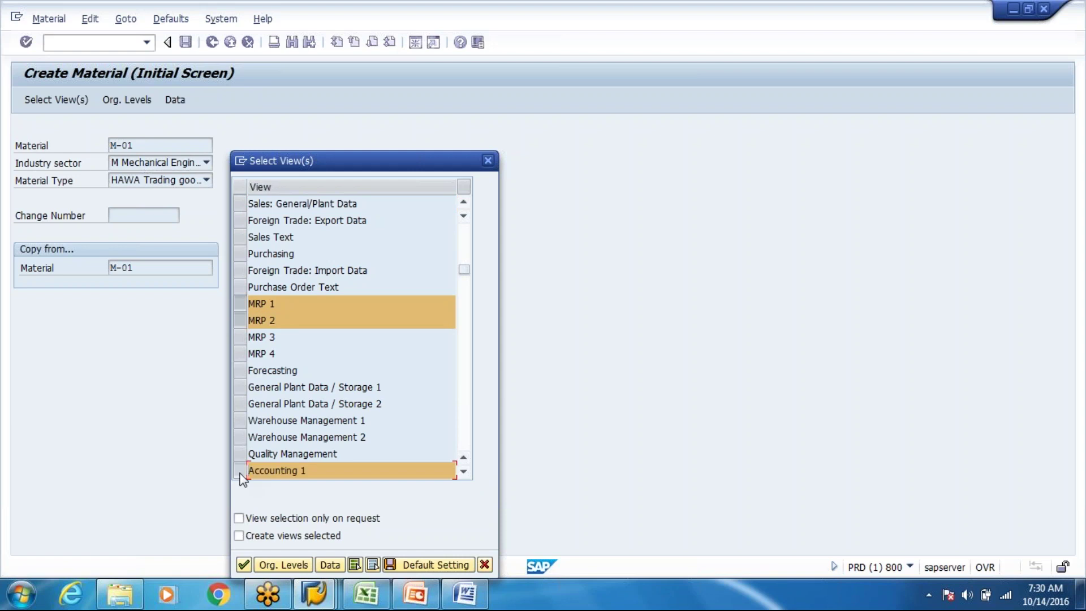
pyautogui.click(240, 387)
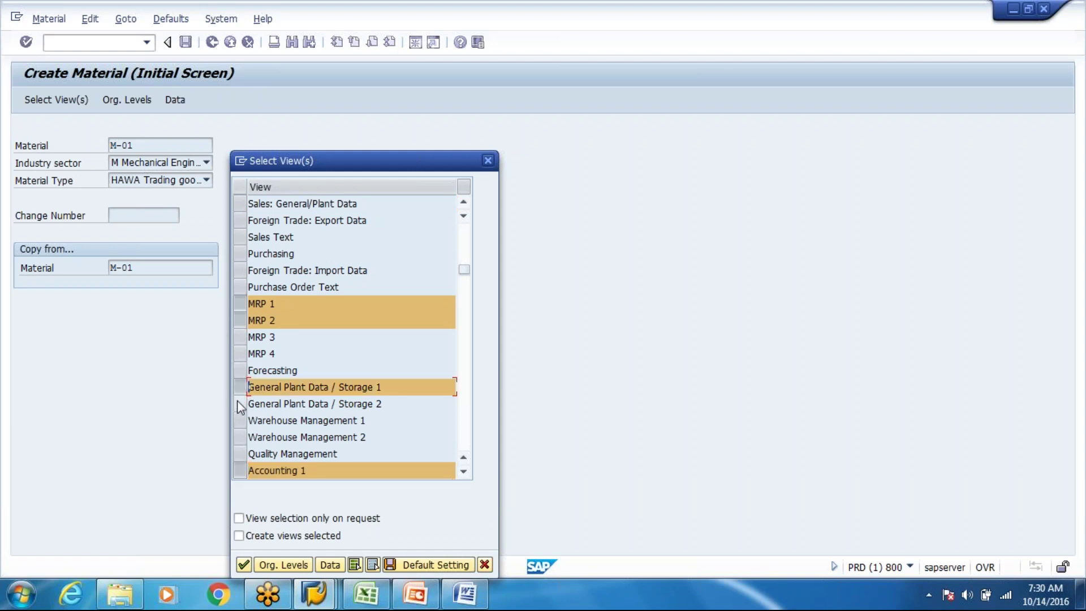
pyautogui.click(239, 404)
pyautogui.press('Return')
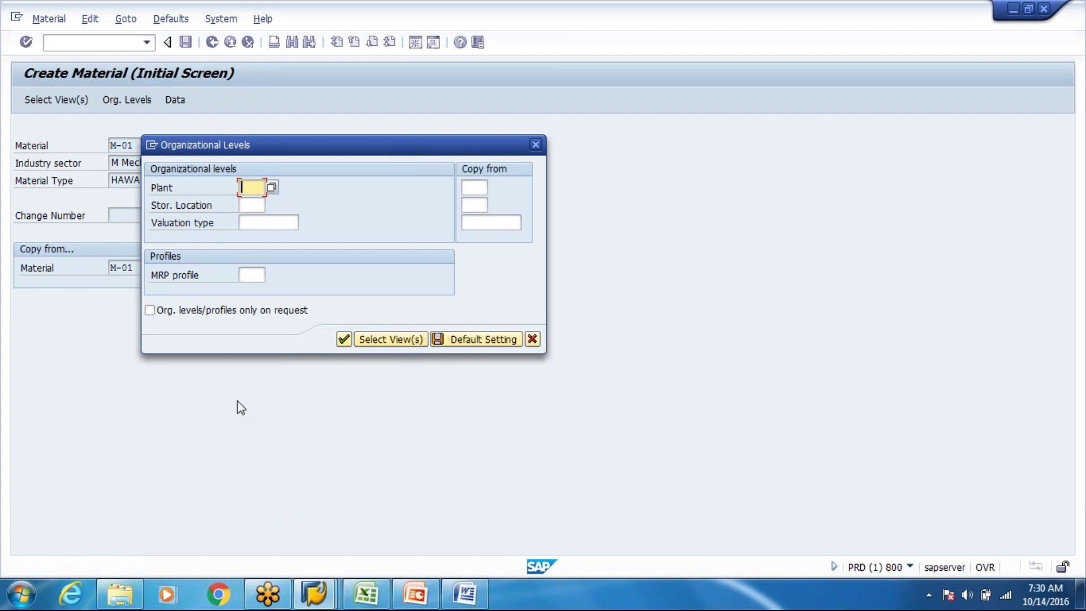
# Set the organizational levels to plant ACT1 and storage location SL01
pyautogui.press('BackSpace')
pyautogui.click(363, 251)
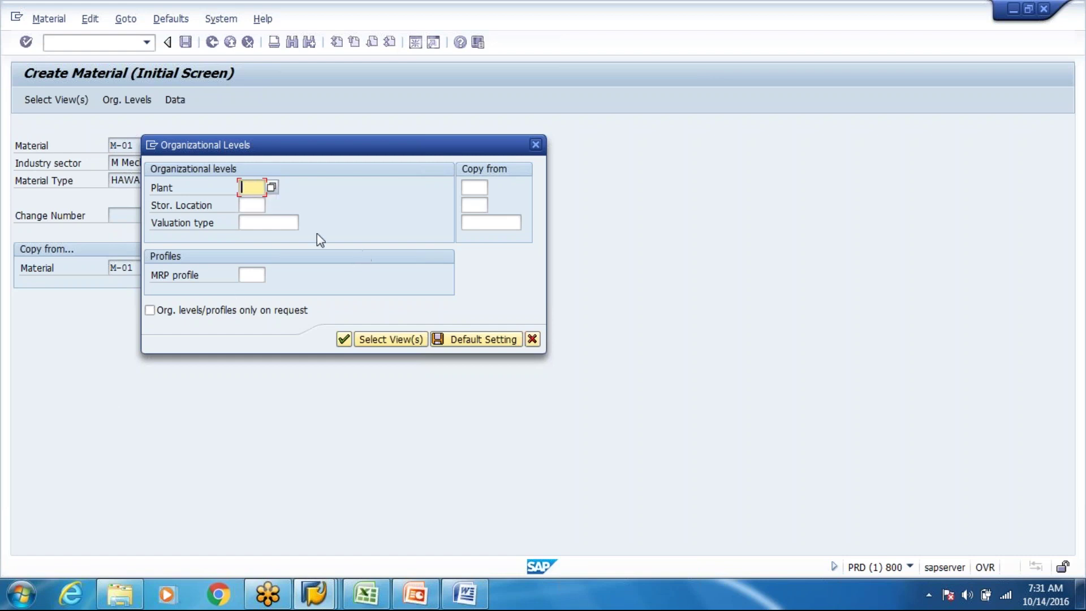
pyautogui.click(273, 192)
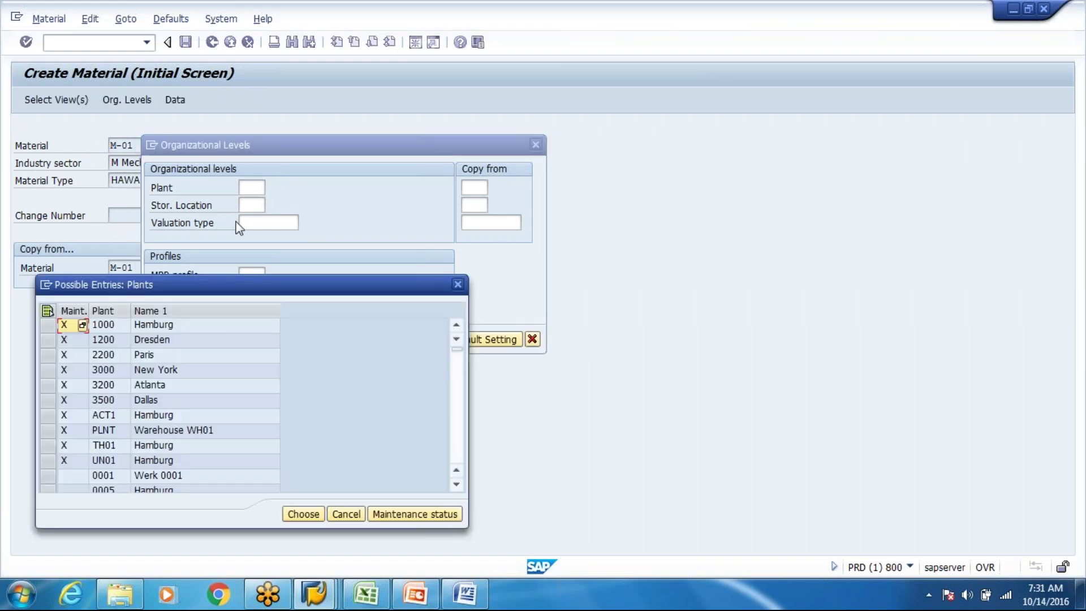
pyautogui.doubleClick(130, 419)
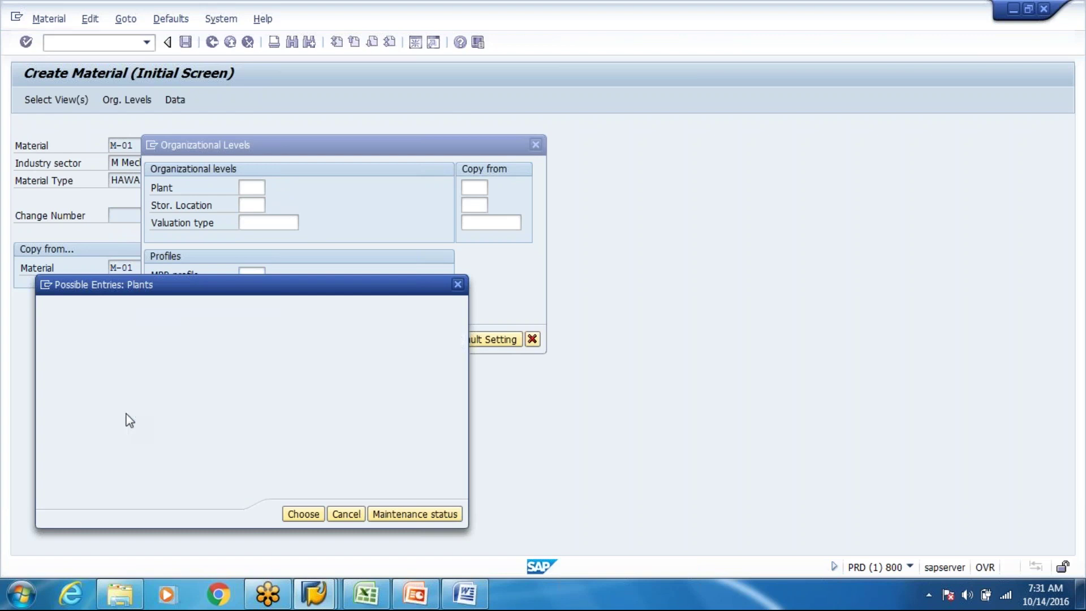
pyautogui.press('Tab')
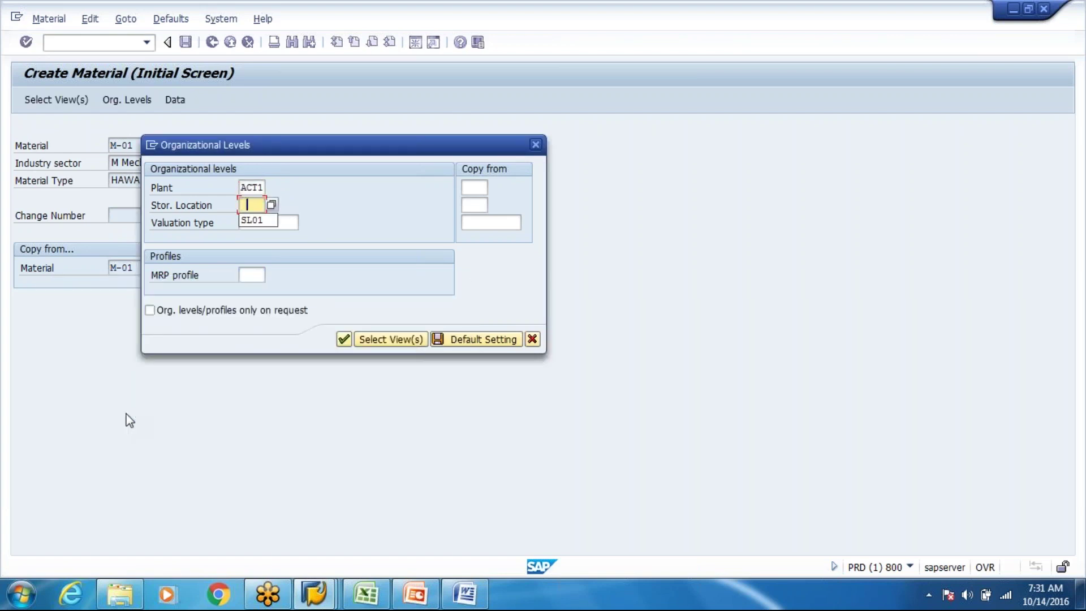
pyautogui.click(249, 222)
# Enter ACT1 as the copy-from plant in the organizational levels
pyautogui.click(475, 187)
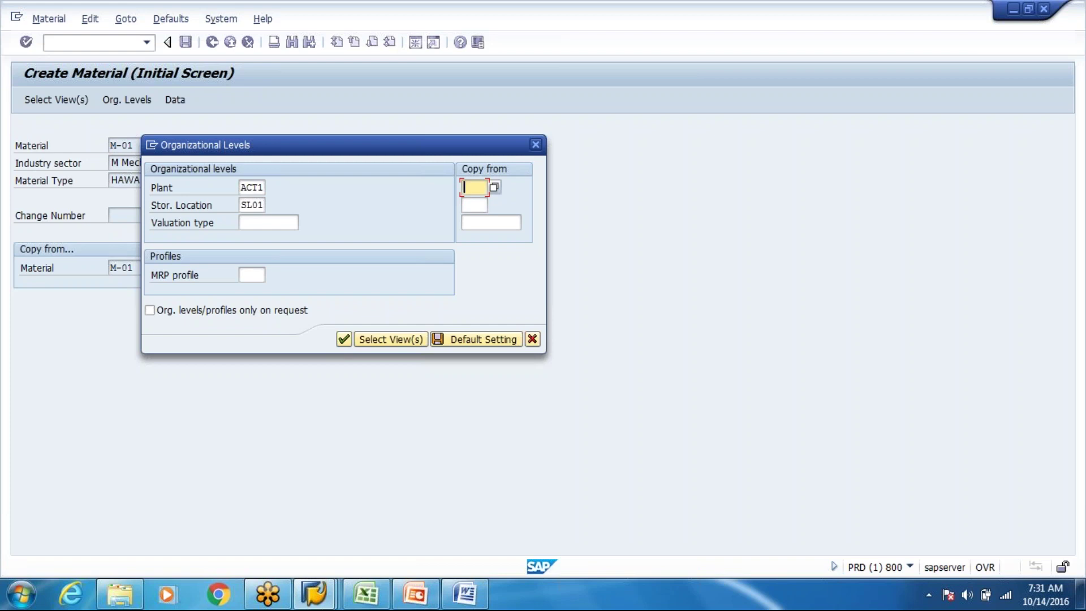
pyautogui.write('AC')
pyautogui.press('BackSpace')
pyautogui.press('BackSpace')
pyautogui.press('BackSpace')
pyautogui.write('ACt1')
pyautogui.press('Tab')
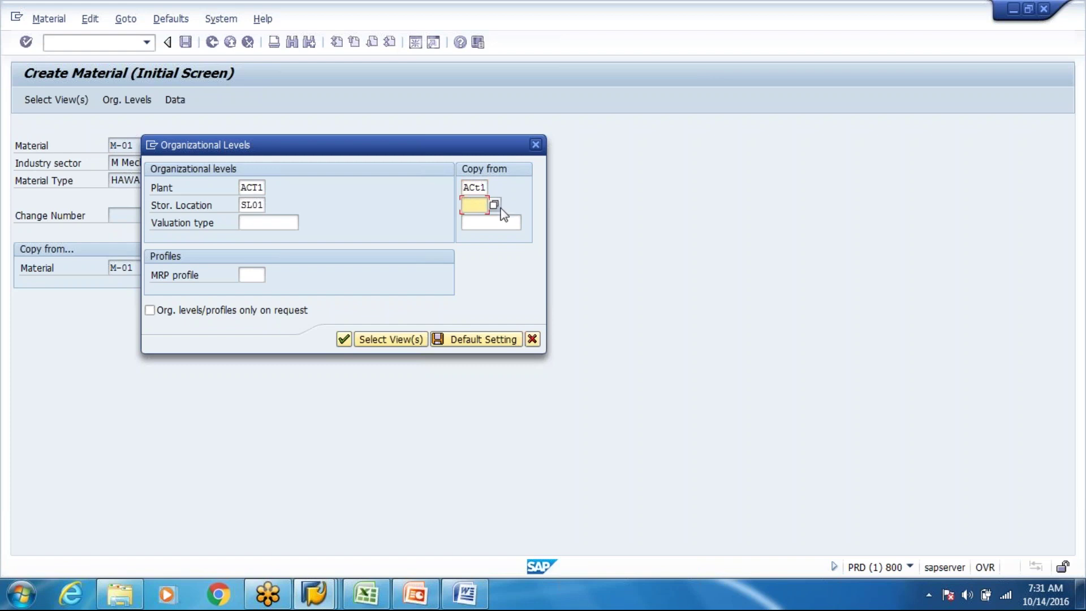
# Set the target plant to 8000 and the target storage location to 1000
pyautogui.click(252, 188)
pyautogui.press('BackSpace')
pyautogui.press('BackSpace')
pyautogui.press('BackSpace')
pyautogui.press('BackSpace')
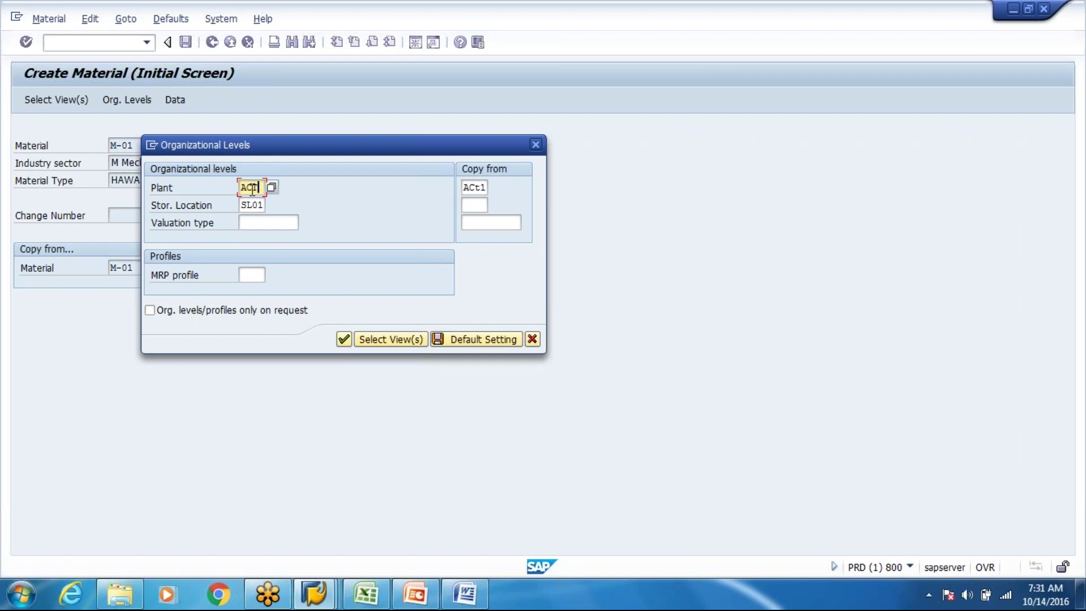
pyautogui.write('8000')
pyautogui.press('Tab')
pyautogui.write('1000')
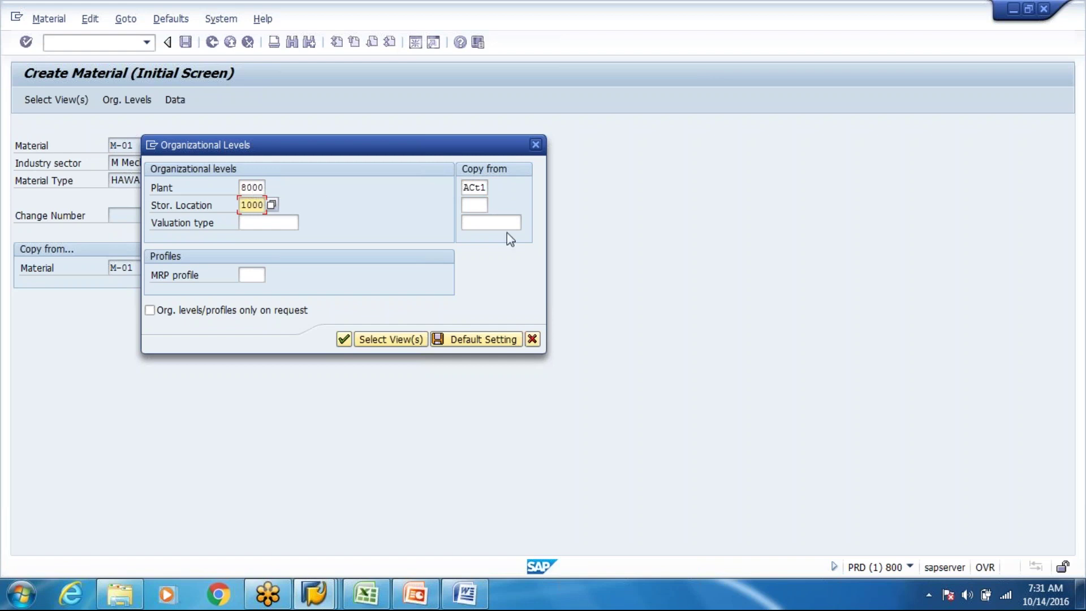
# Choose storage location ACT1 of plant ACT1 as the copy-from storage location and confirm the organizational levels
pyautogui.click(475, 212)
pyautogui.press('Return')
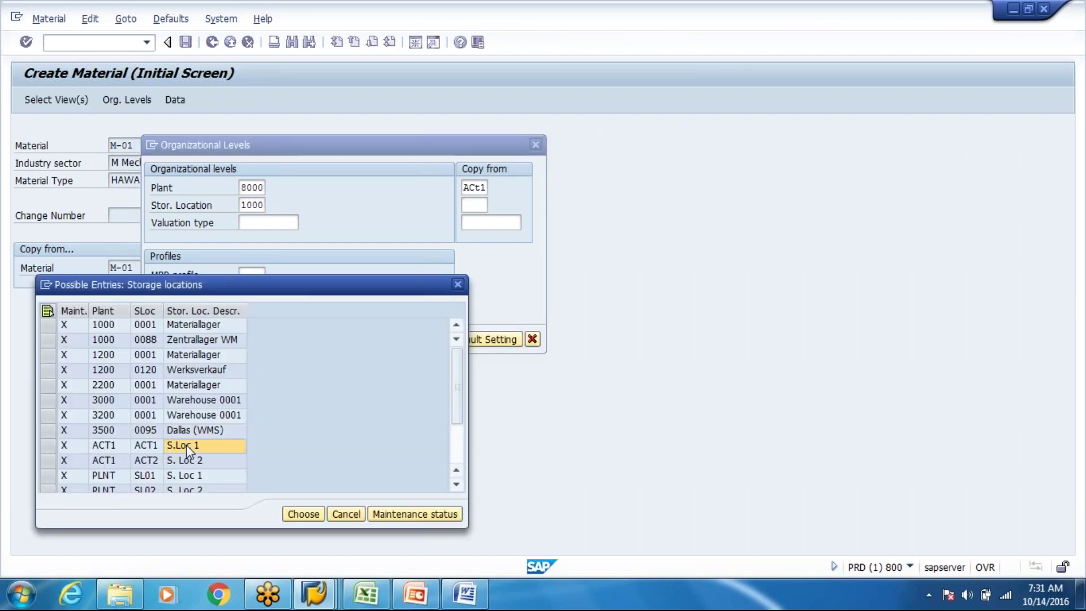
pyautogui.click(186, 445)
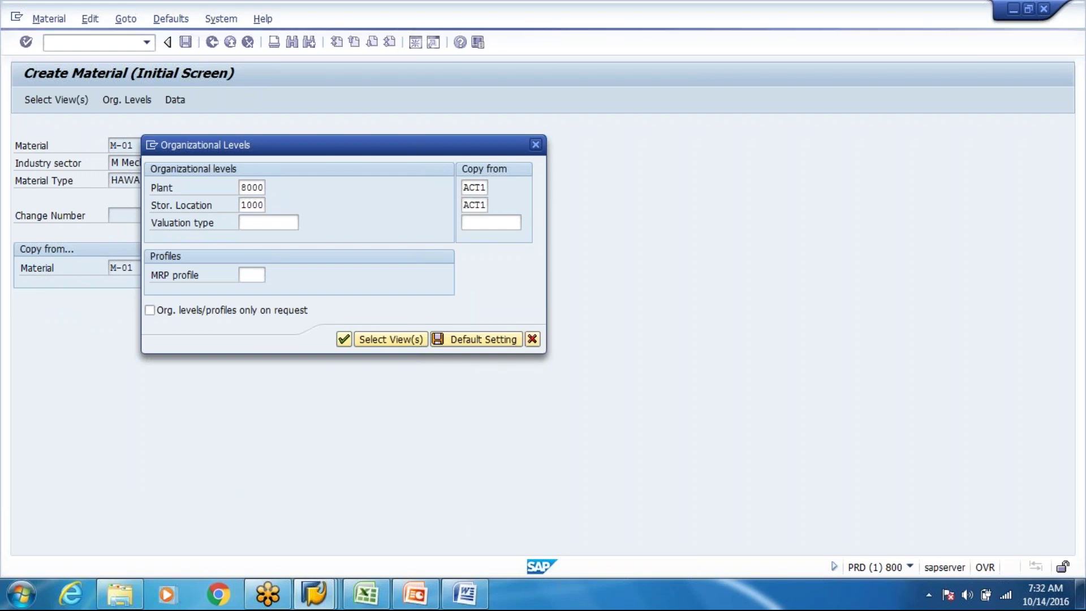
pyautogui.press('Return')
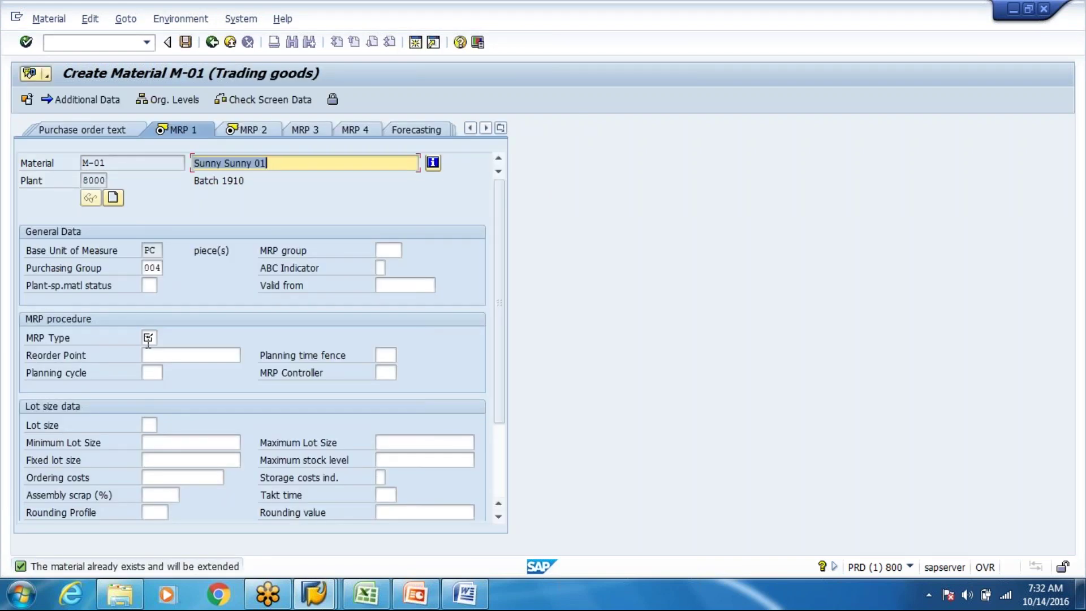
# Set the MRP type to ND in the MRP 1 view and enter 1 in the MRP 2 view
pyautogui.click(148, 338)
pyautogui.write('ND')
pyautogui.press('Return')
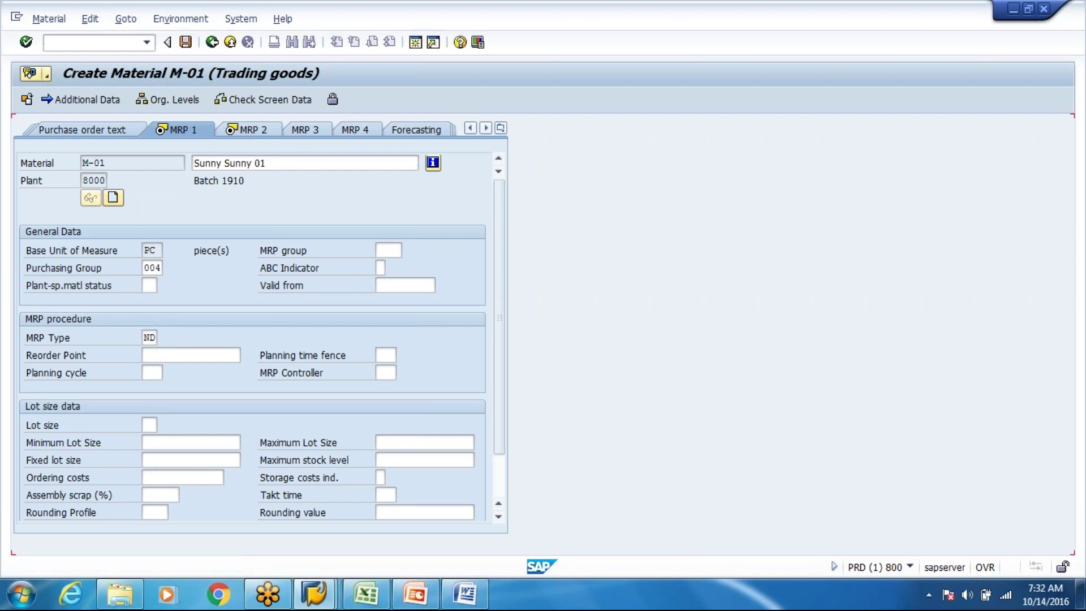
pyautogui.press('Return')
pyautogui.write('1')
pyautogui.press('Return')
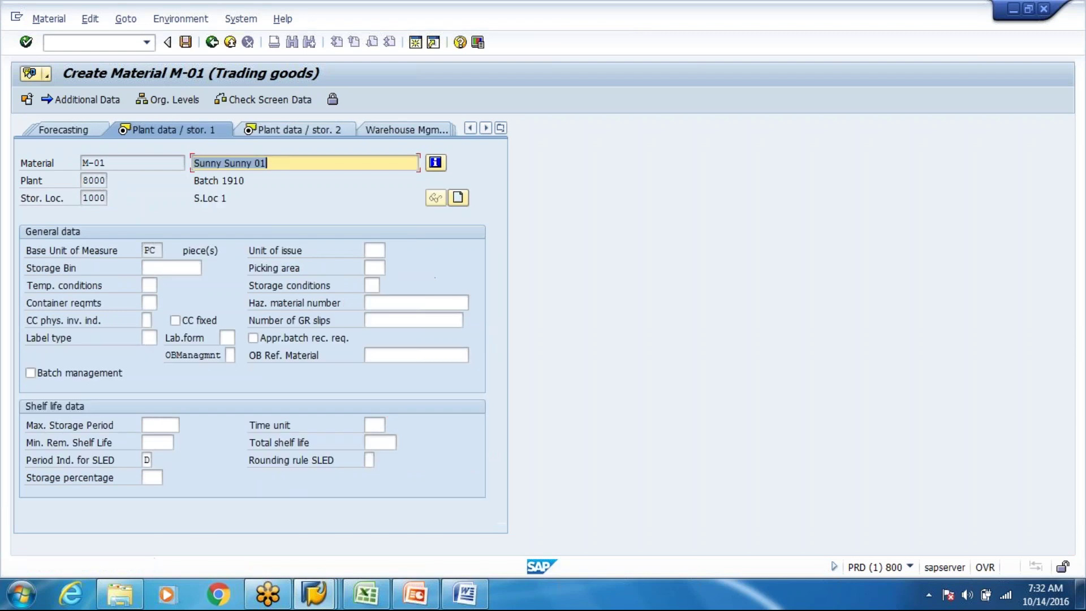
# Accept the copied plant data, storage and Accounting 1 views unchanged and save material M-01
pyautogui.press('Return')
pyautogui.press('Return')
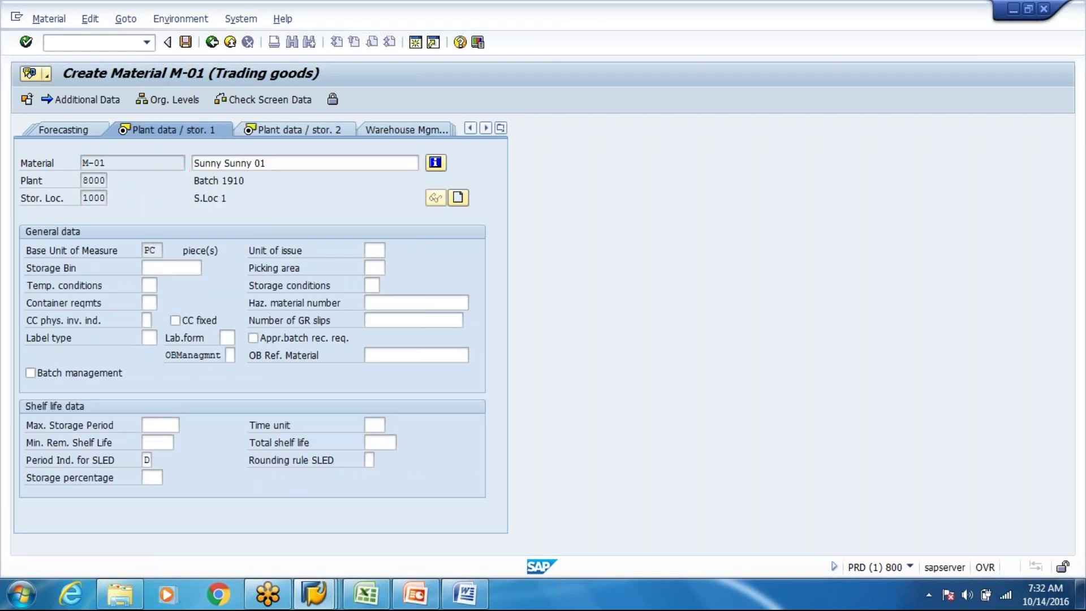
pyautogui.press('Return')
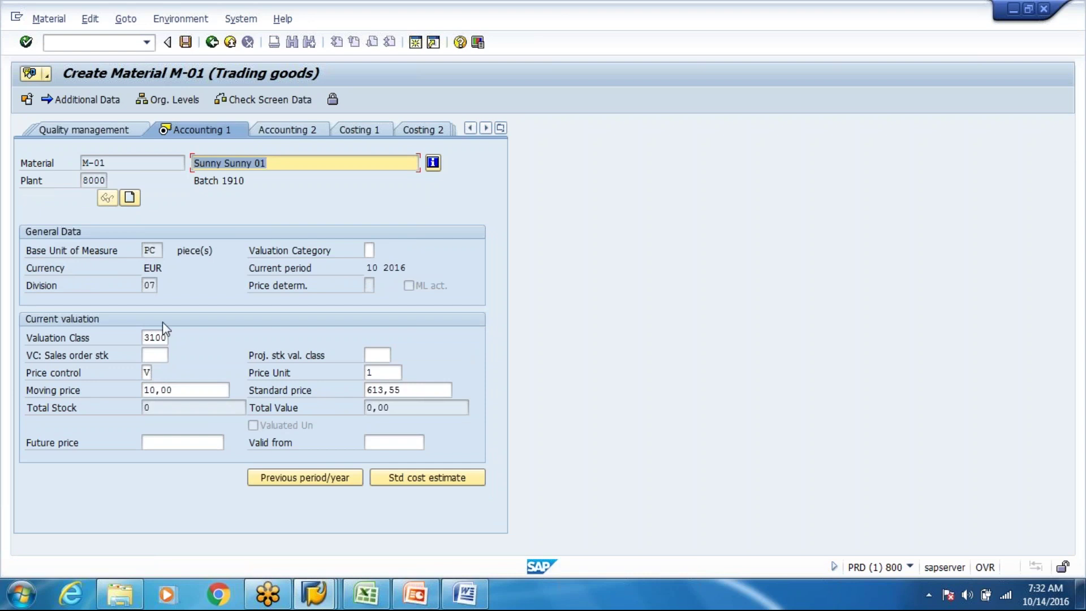
pyautogui.press('Return')
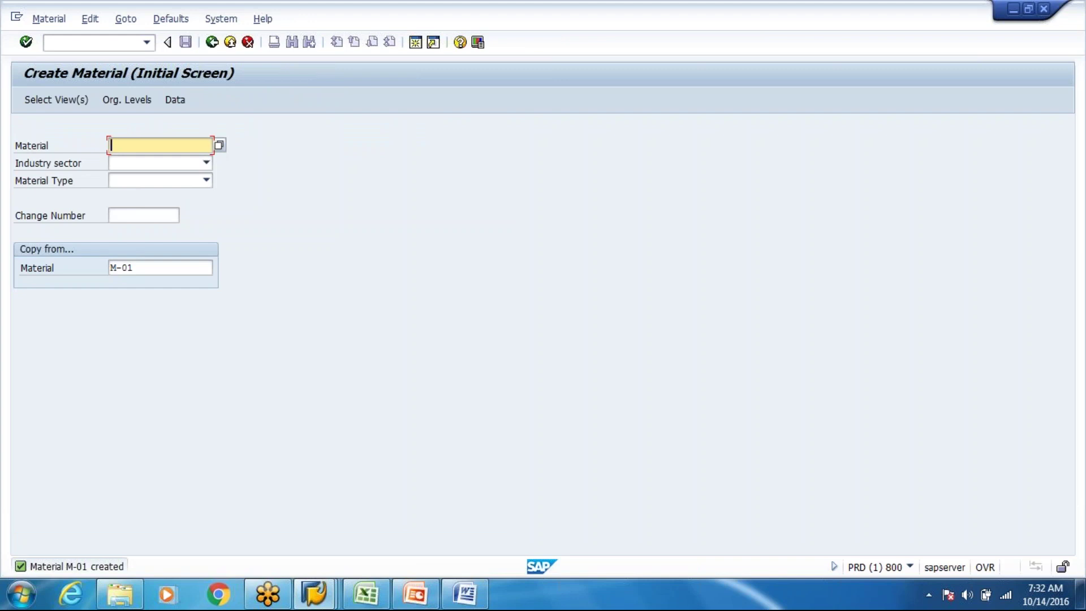
# Leave material creation and start purchase order creation with transaction me21n
pyautogui.click(121, 42)
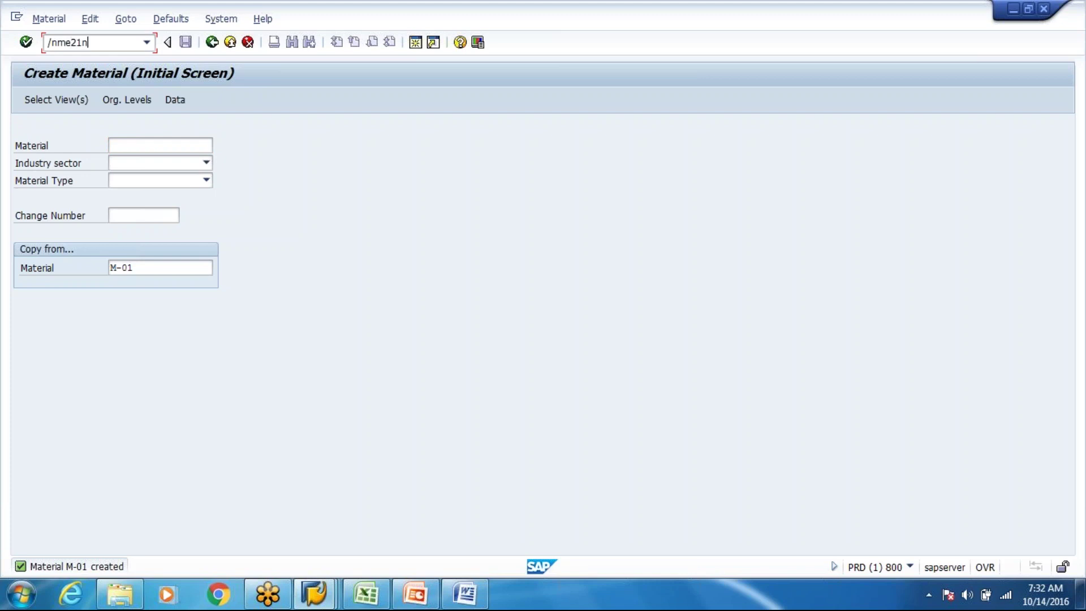
pyautogui.press('Return')
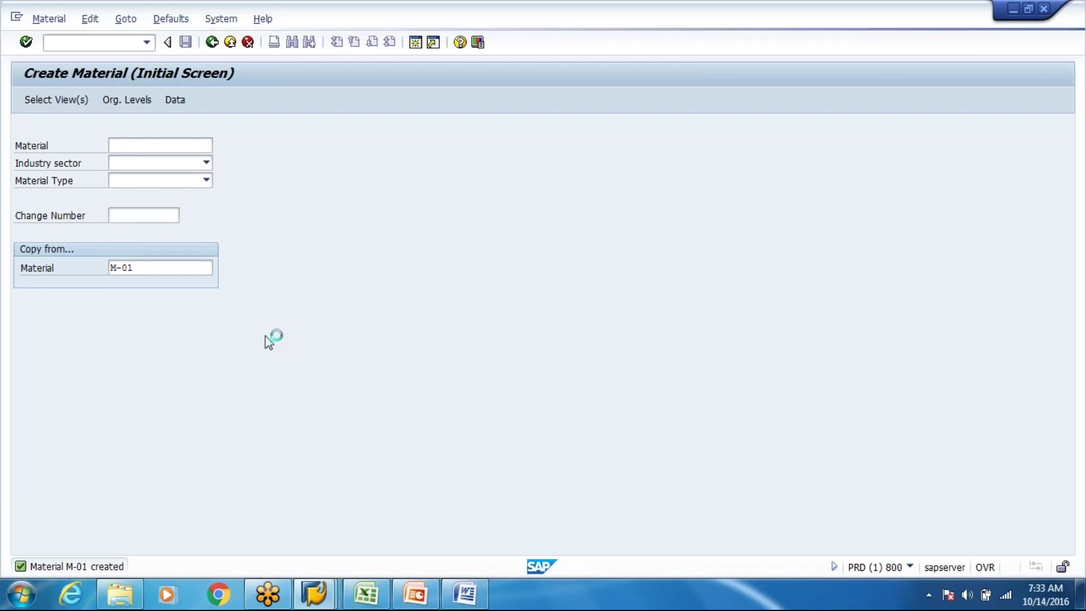
# Close the Word window, view the Delivery Integration slide in PowerPoint and return to SAP
pyautogui.click(471, 598)
pyautogui.click(1071, 7)
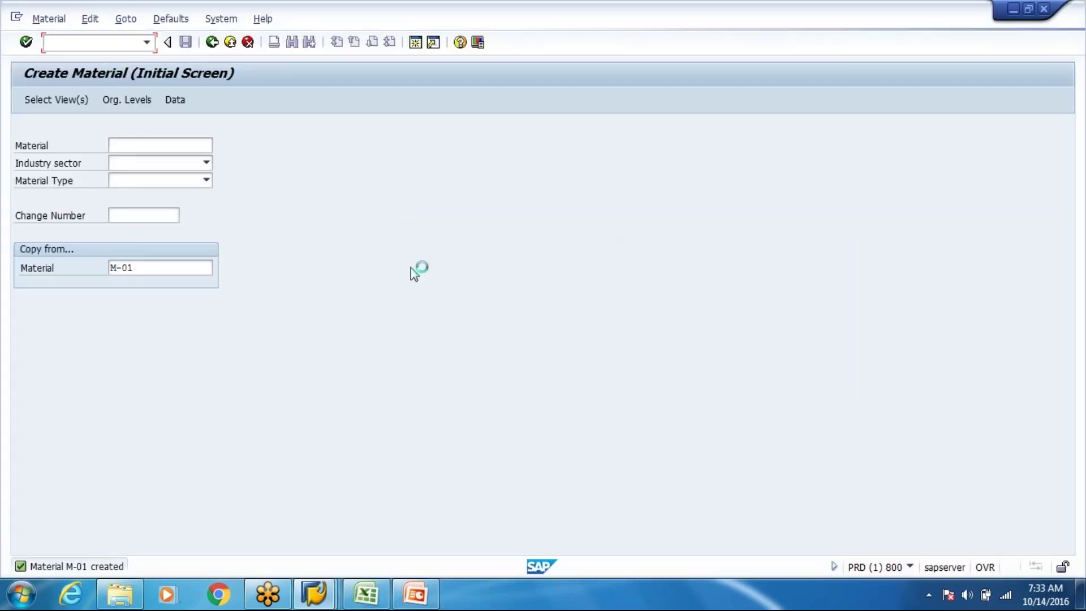
pyautogui.moveTo(397, 594)
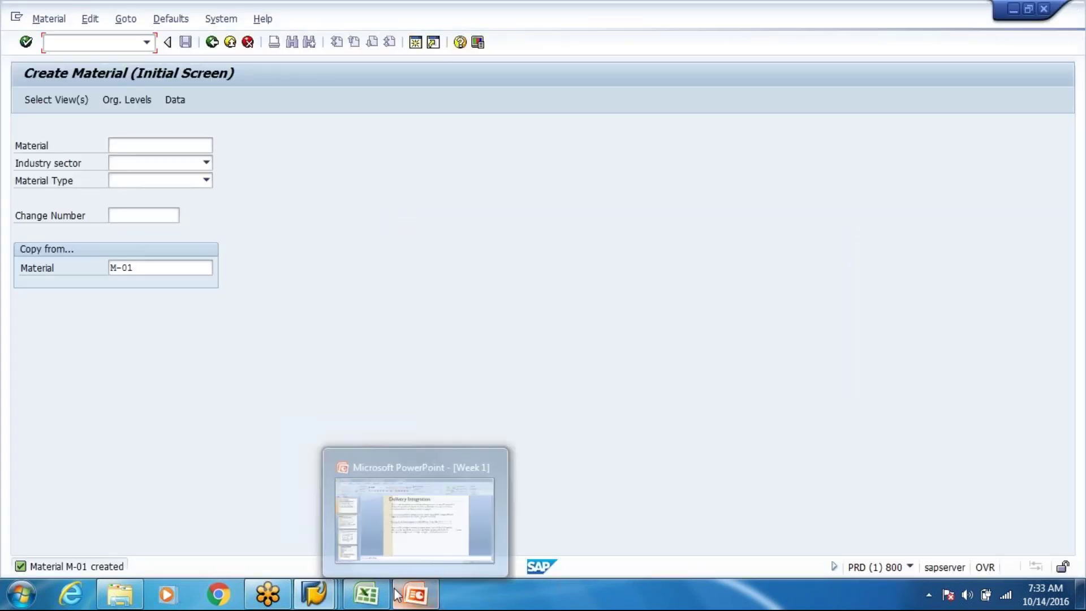
pyautogui.click(397, 594)
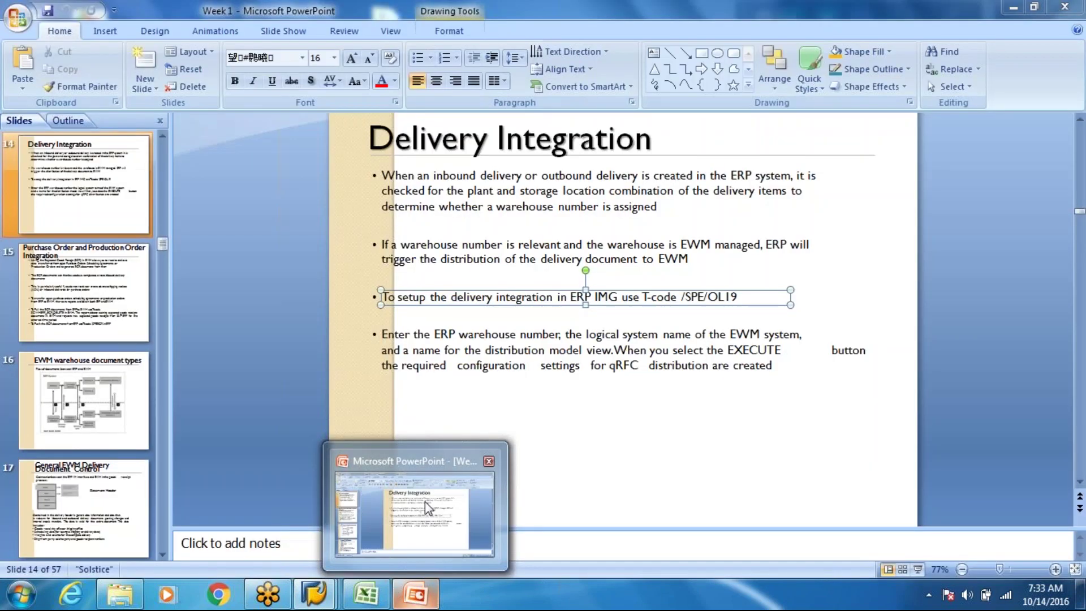
pyautogui.click(425, 502)
pyautogui.hotkey('alt', 'Tab')
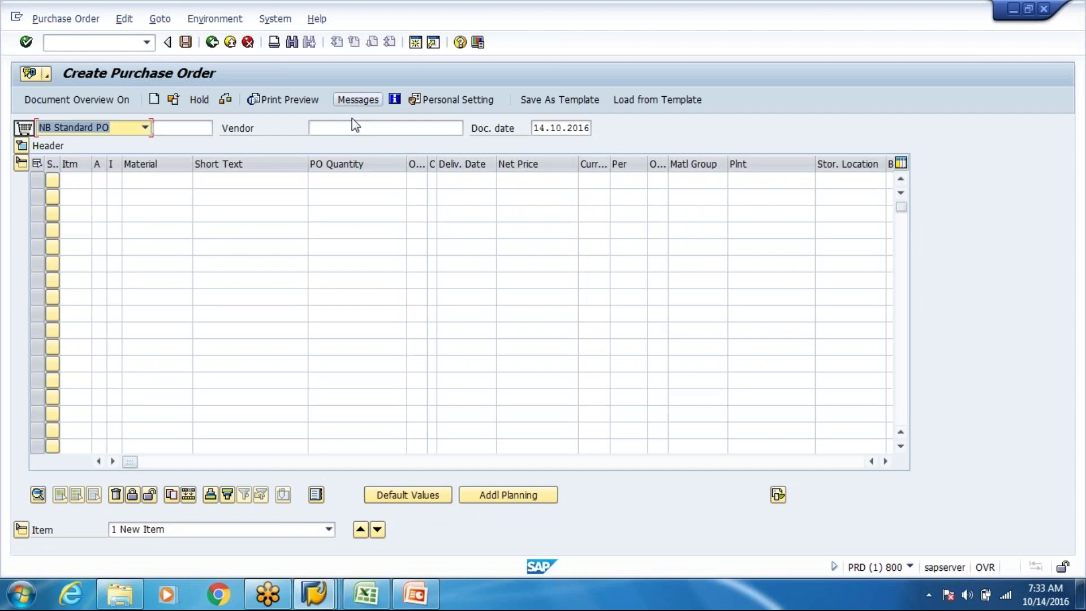
# Enter the Motolux GmbH vendor number in the standard purchase order header
pyautogui.click(349, 130)
pyautogui.press('Down')
pyautogui.press('Return')
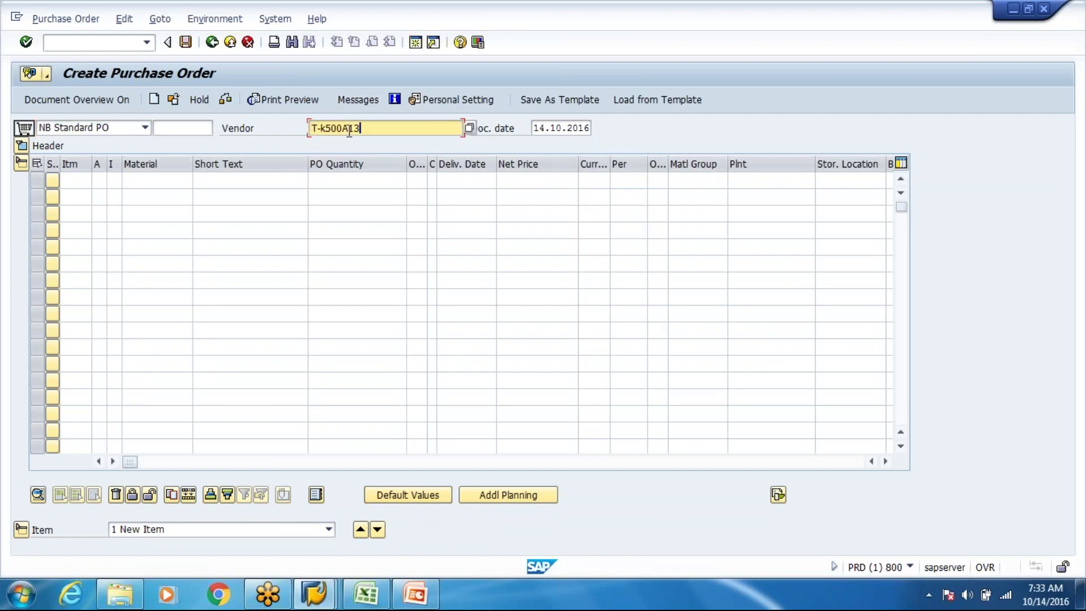
# Add a purchase order item for material M-01 in plant 8000
pyautogui.click(151, 181)
pyautogui.write('M')
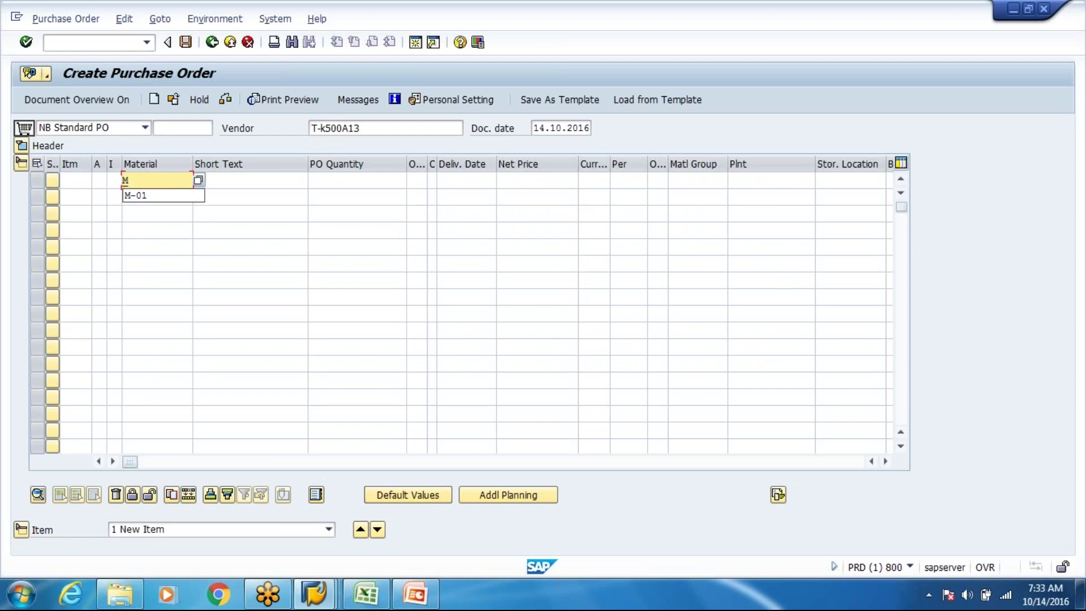
pyautogui.press('Down')
pyautogui.press('Return')
pyautogui.press('Tab')
pyautogui.press('Tab')
pyautogui.press('Tab')
pyautogui.press('Tab')
pyautogui.press('Tab')
pyautogui.press('Tab')
pyautogui.press('Tab')
pyautogui.press('Tab')
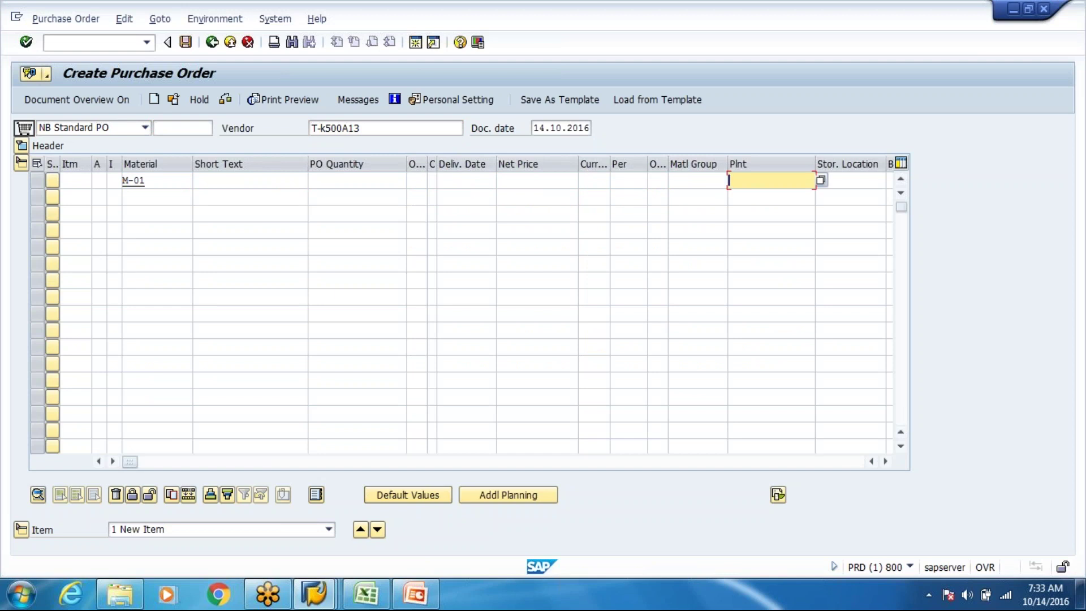
pyautogui.press('Return')
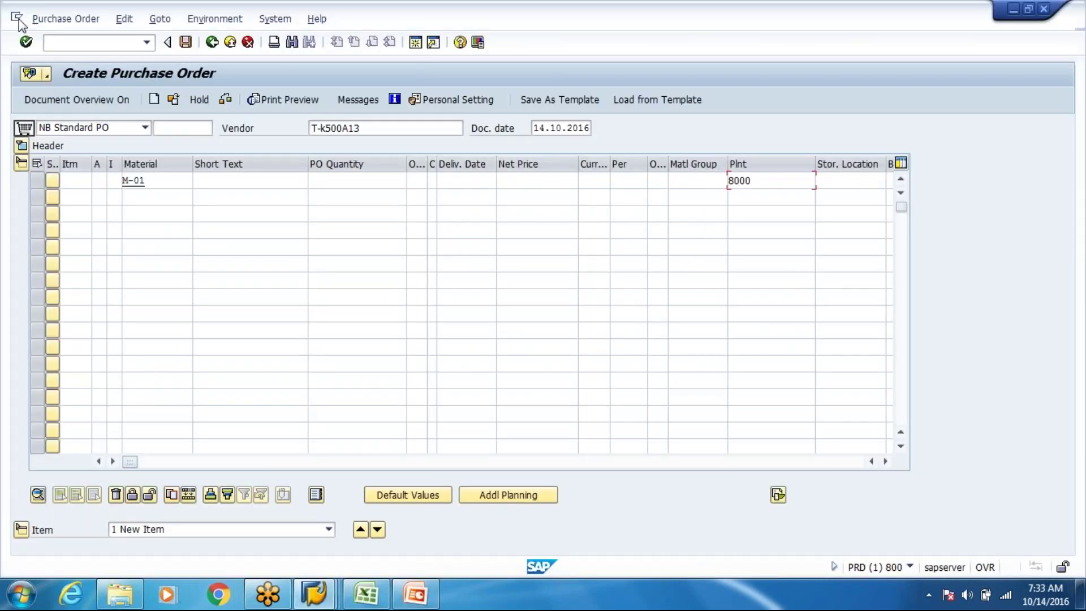
# Open collective storage location entry in a new session for material M-01 and plant 8000
pyautogui.click(17, 18)
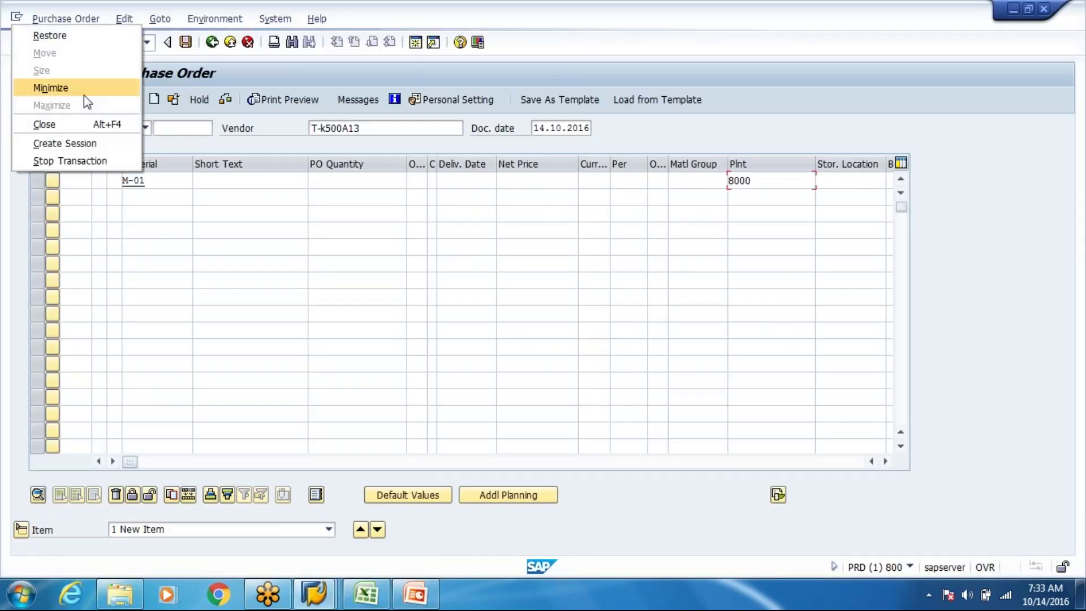
pyautogui.click(78, 145)
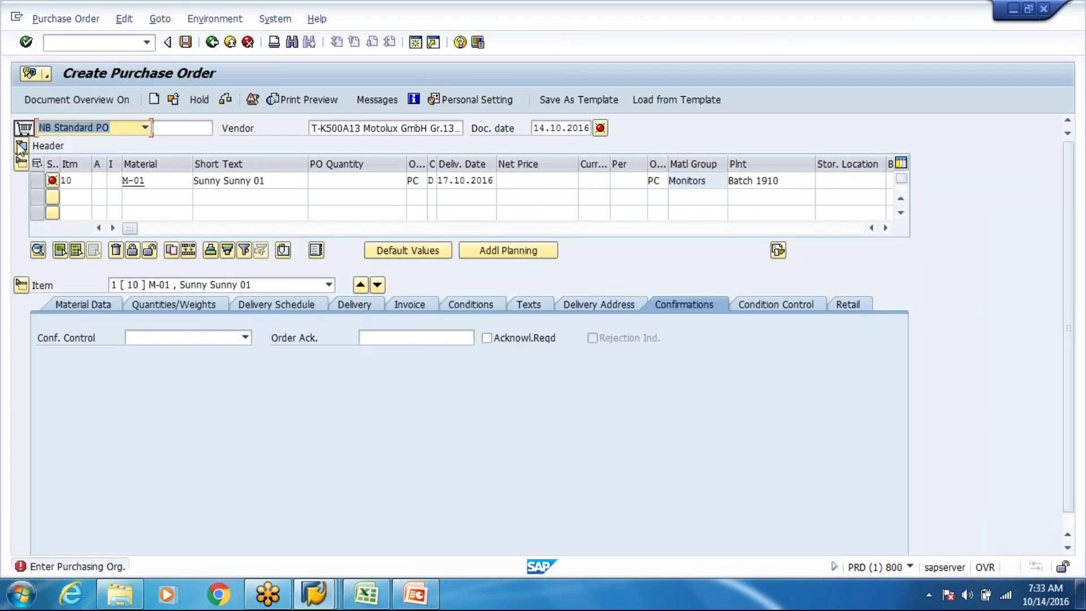
pyautogui.write('mmsd')
pyautogui.press('Return')
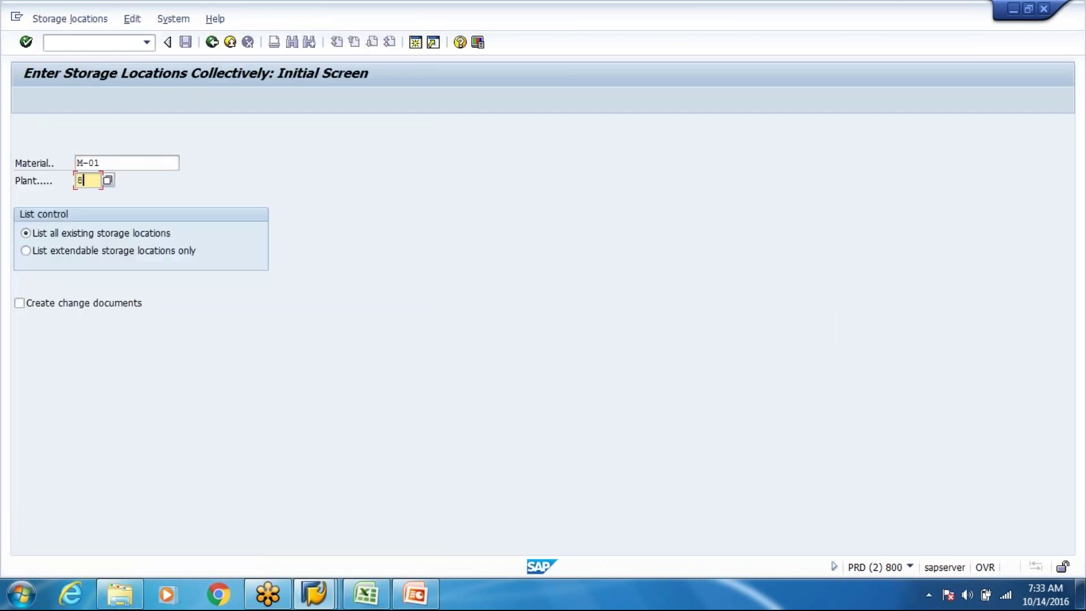
pyautogui.press('Return')
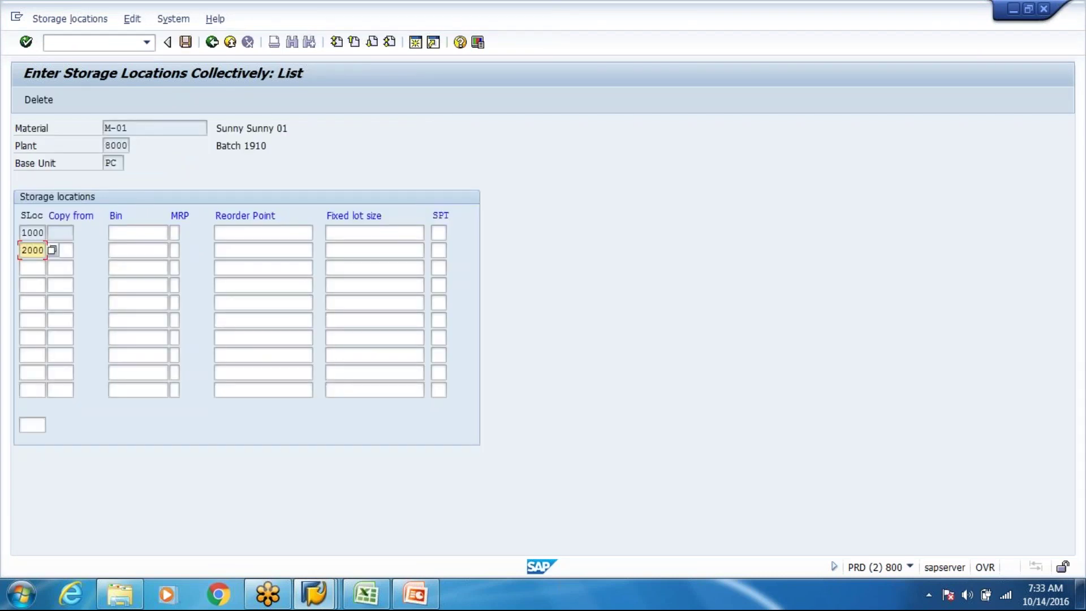
# Extend material M-01 to storage locations 2000 and 3000, save, and return to the purchase order
pyautogui.click(32, 268)
pyautogui.write('3000')
pyautogui.press('Return')
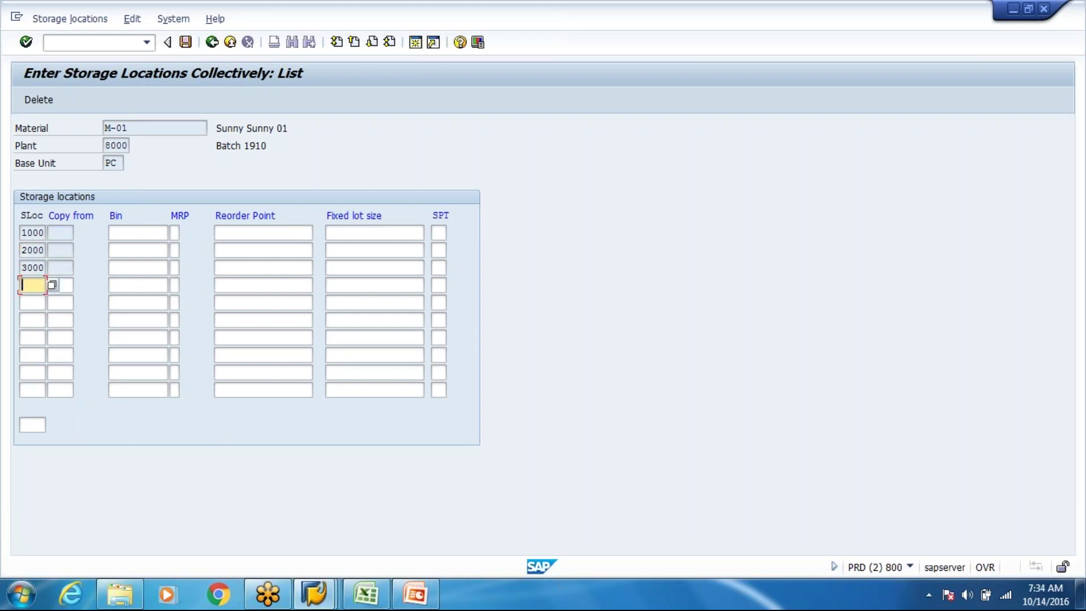
pyautogui.hotkey('ctrl', 's')
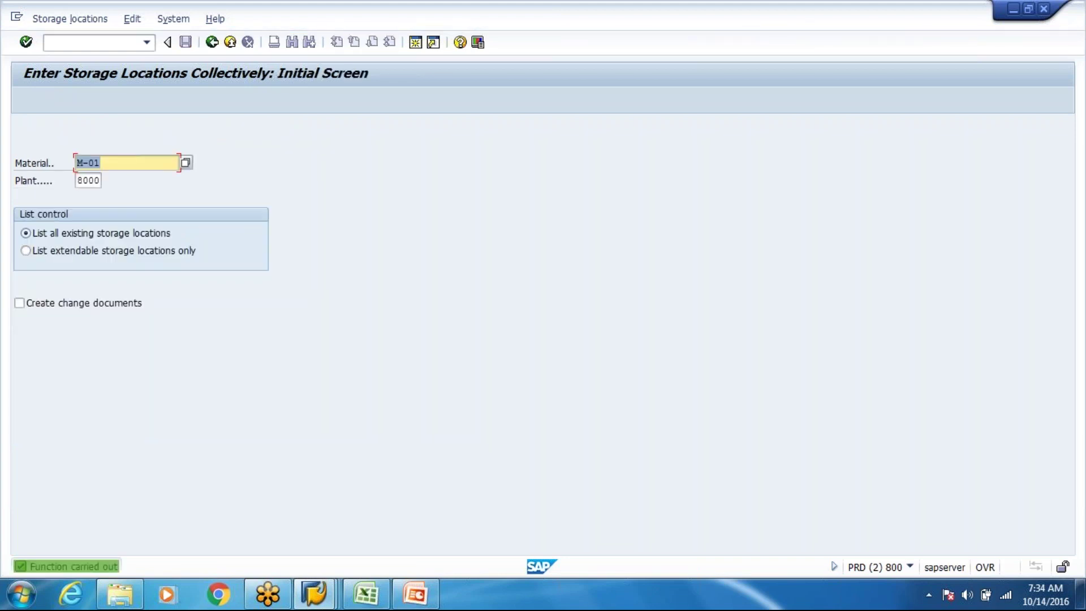
pyautogui.click(230, 42)
pyautogui.click(230, 42)
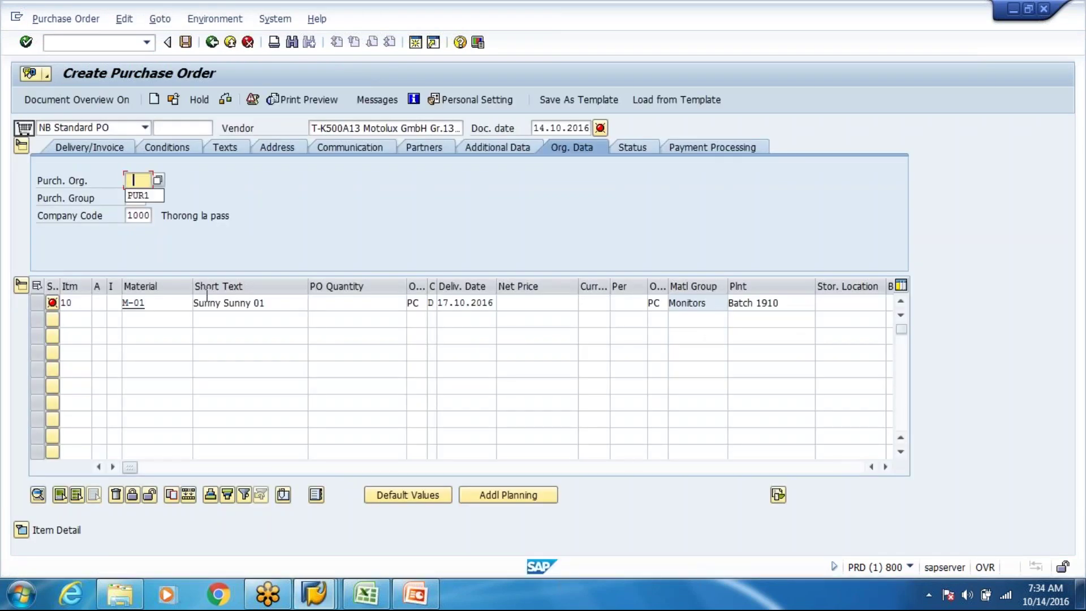
# Set the purchase order's purchasing organization to PR80 and purchasing group to 100
pyautogui.write('PR80')
pyautogui.press('Tab')
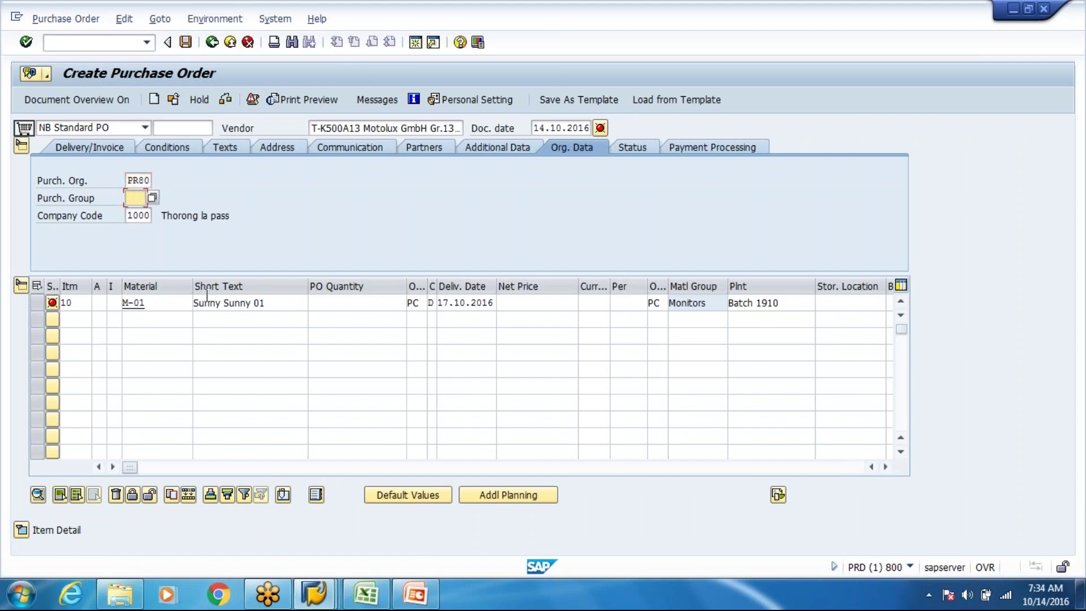
pyautogui.press('Return')
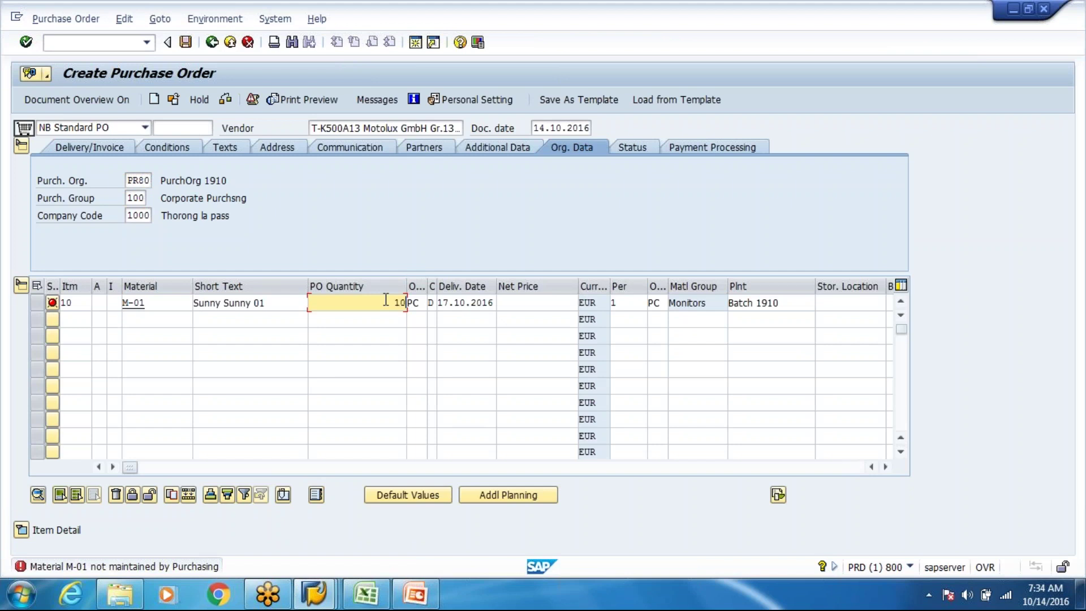
# Set the net price of the M-01 purchase order item to 10 EUR
pyautogui.press('Tab')
pyautogui.press('Tab')
pyautogui.press('Tab')
pyautogui.press('Tab')
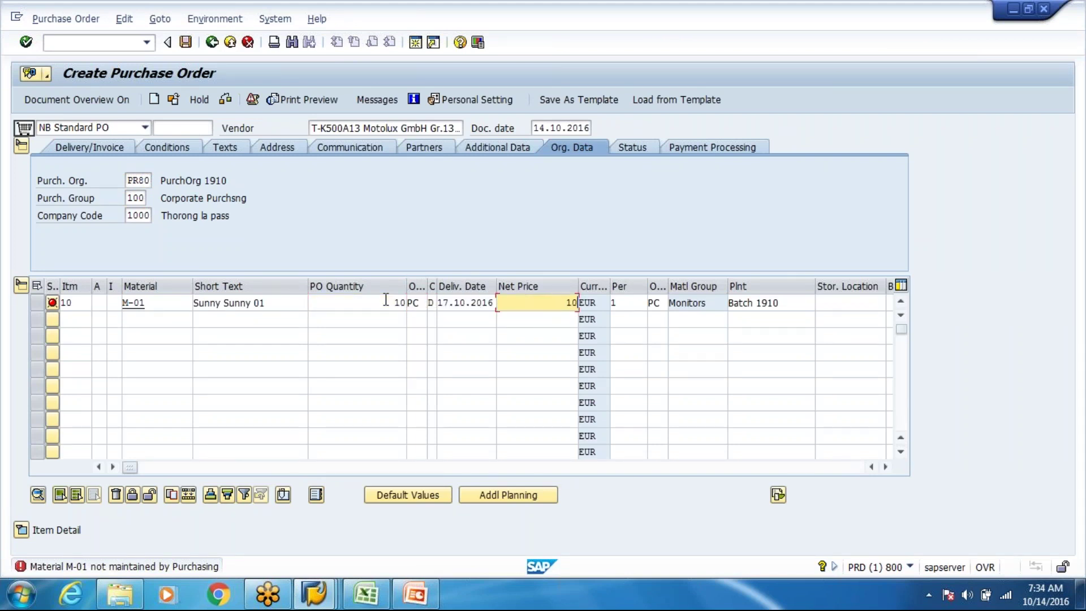
pyautogui.write('10')
pyautogui.press('Return')
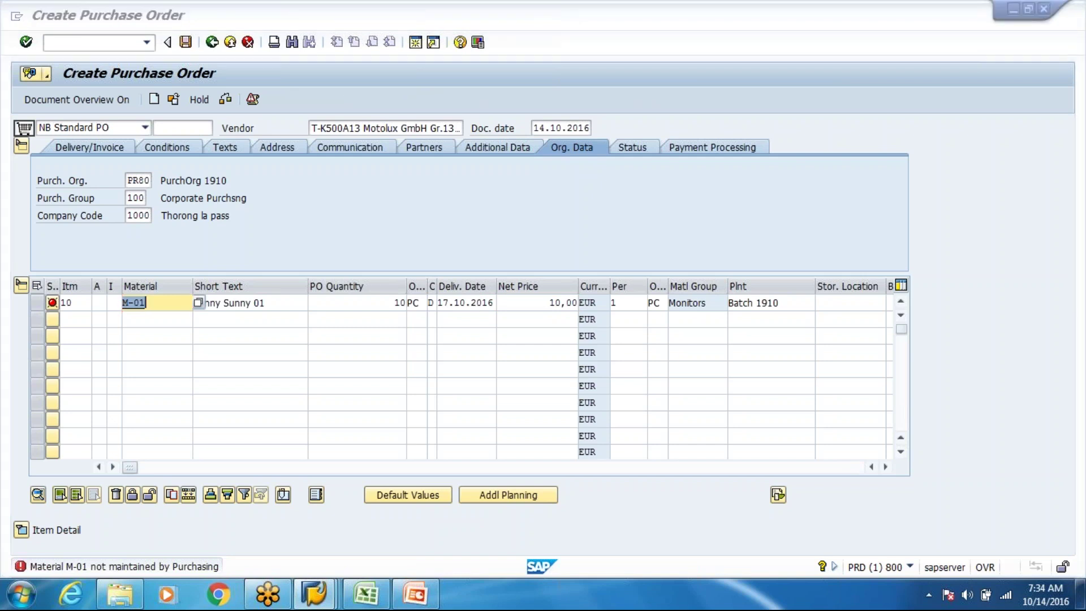
# Close the Week 1 folder window and switch back to the purchase order session
pyautogui.hotkey('alt', 'Tab')
pyautogui.hotkey('alt', 'Tab')
pyautogui.hotkey('alt', 'Tab')
pyautogui.hotkey('alt', 'Tab')
pyautogui.hotkey('alt', 'Tab')
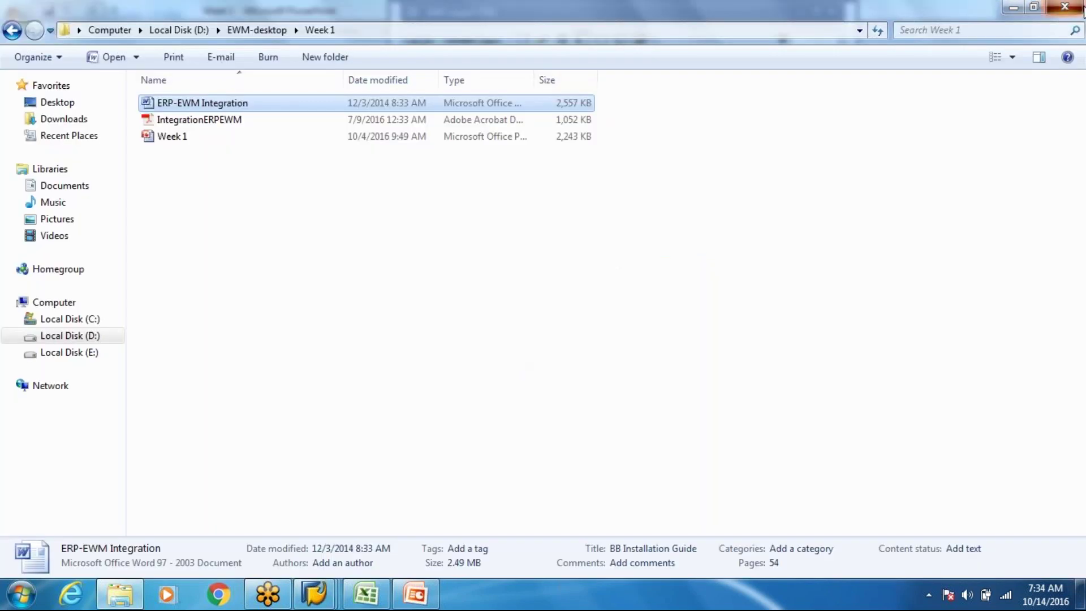
pyautogui.click(1082, 10)
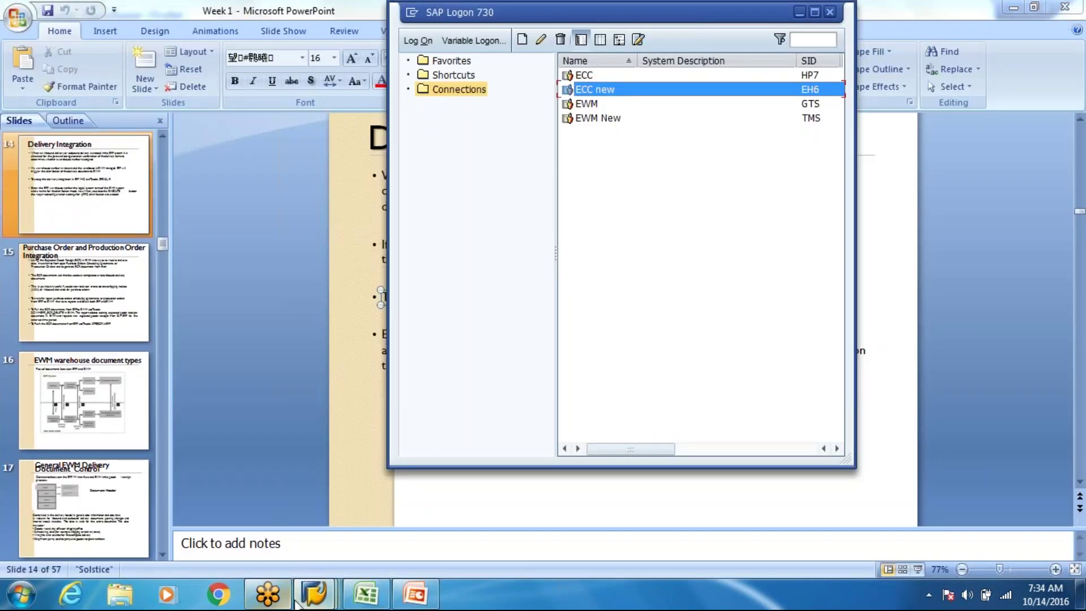
pyautogui.moveTo(326, 574)
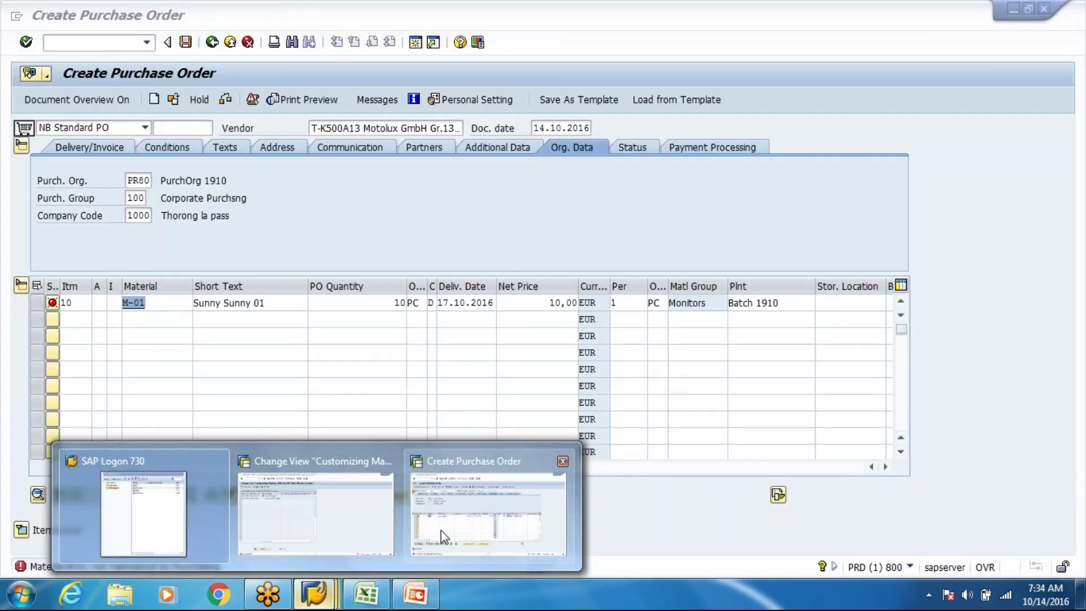
pyautogui.click(345, 514)
pyautogui.click(517, 512)
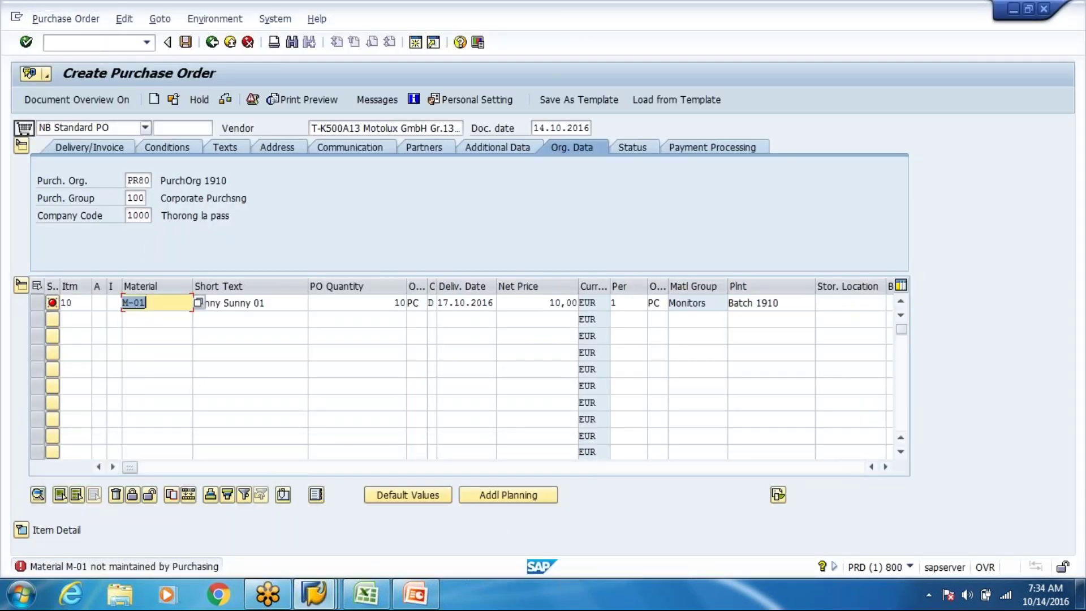
# Open material creation (mm01) in a new session and bring up the view selection for M-01
pyautogui.click(96, 42)
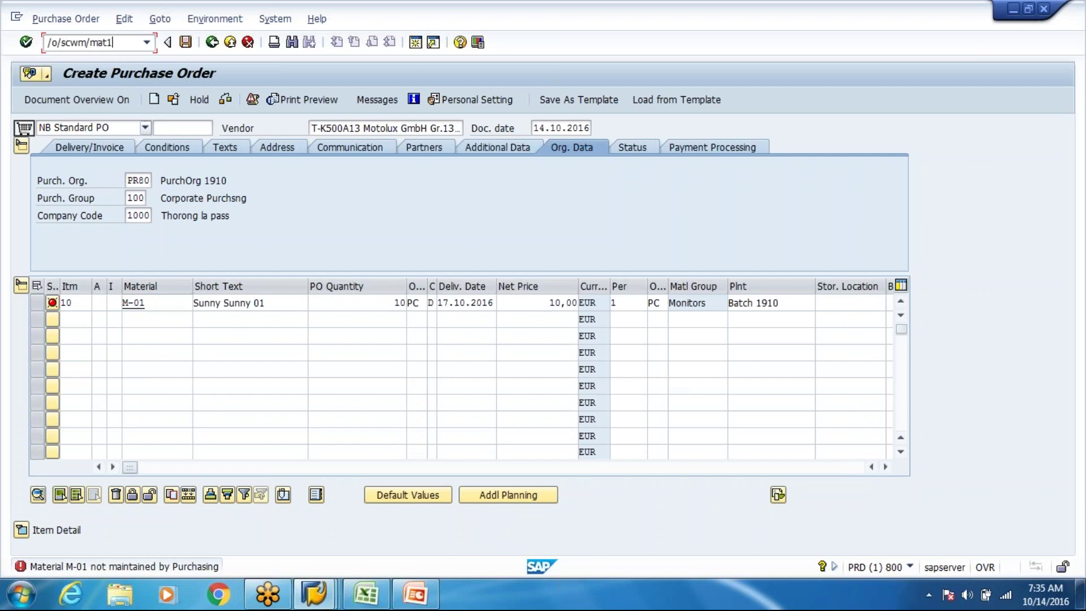
pyautogui.press('BackSpace')
pyautogui.press('BackSpace')
pyautogui.press('BackSpace')
pyautogui.press('BackSpace')
pyautogui.press('Return')
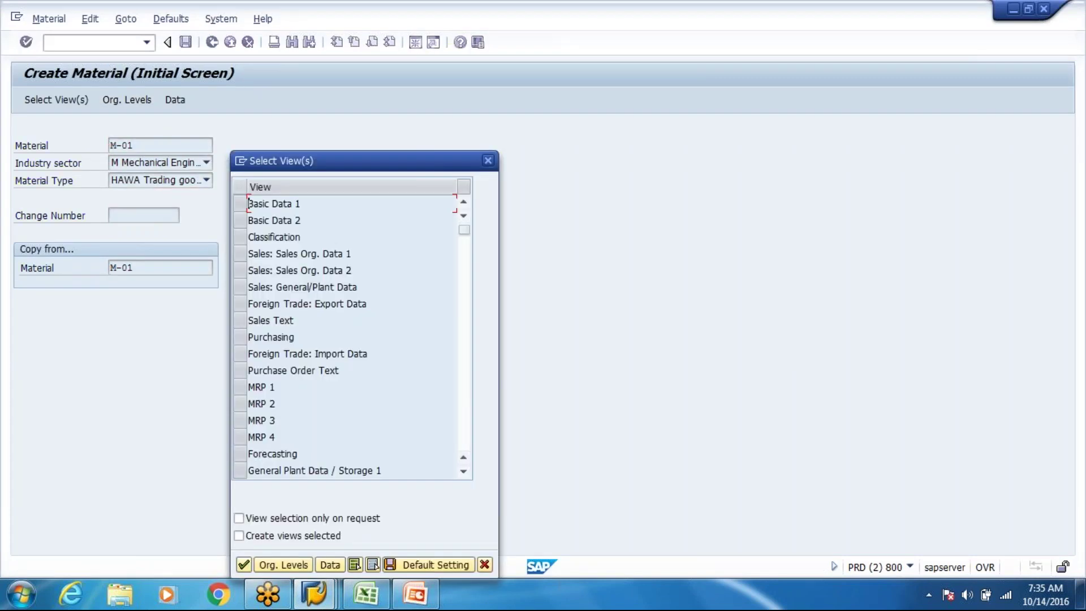
# Extend material M-01 with the Purchasing view for plant 8000, save, and return to the purchase order
pyautogui.click(245, 343)
pyautogui.press('Return')
pyautogui.press('Down')
pyautogui.press('Return')
pyautogui.press('Tab')
pyautogui.press('Return')
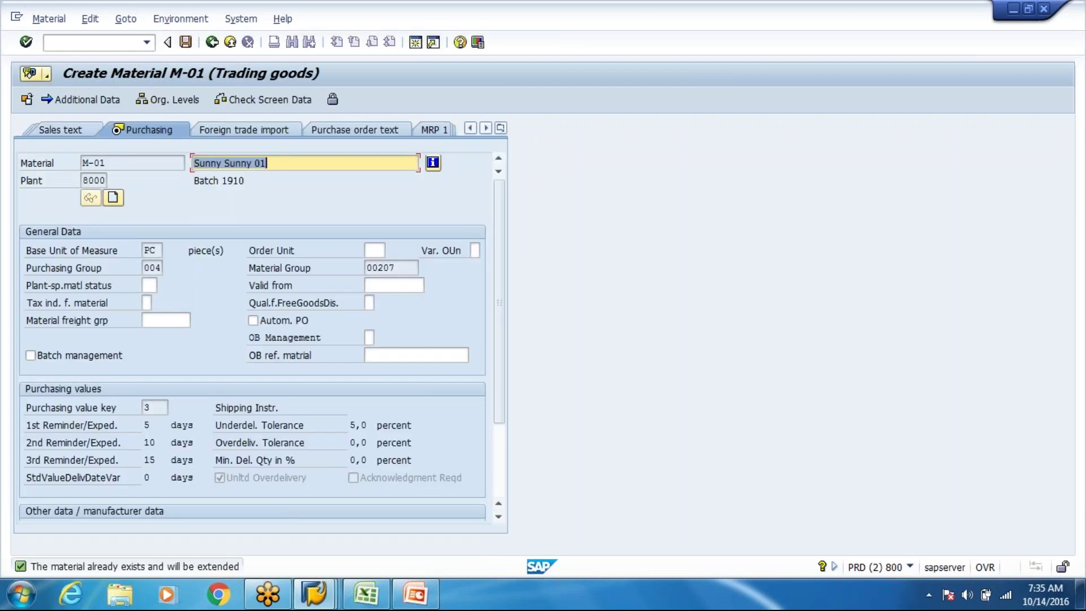
pyautogui.hotkey('ctrl', 's')
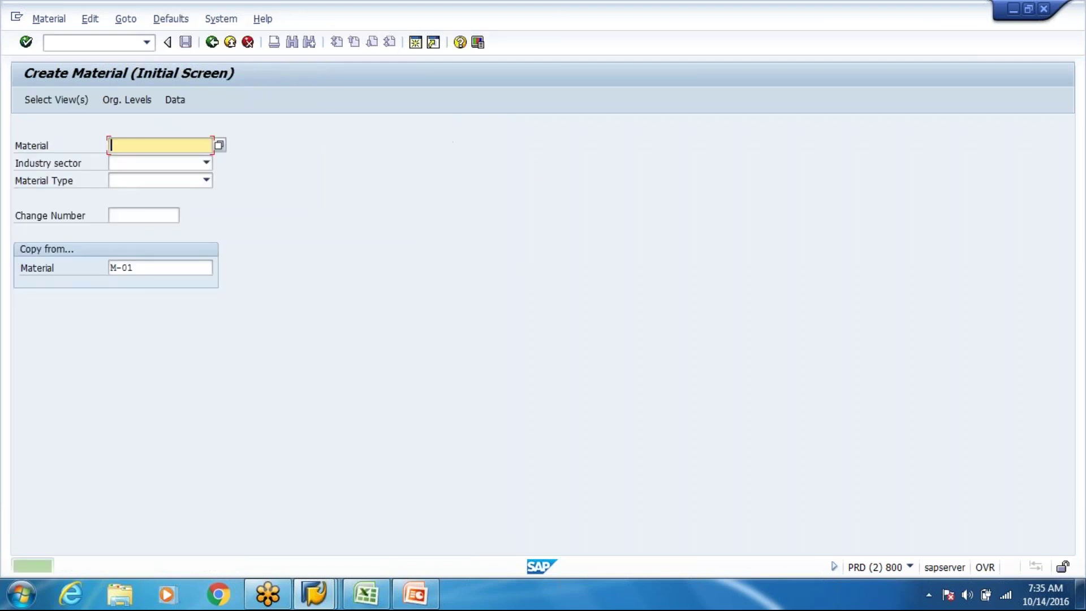
pyautogui.click(247, 45)
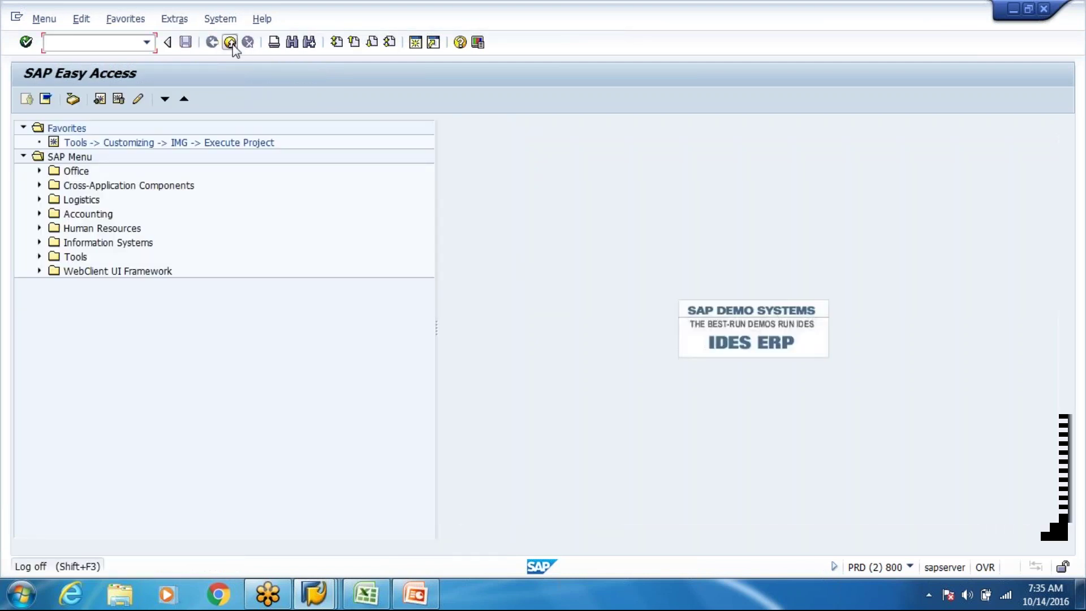
pyautogui.click(230, 42)
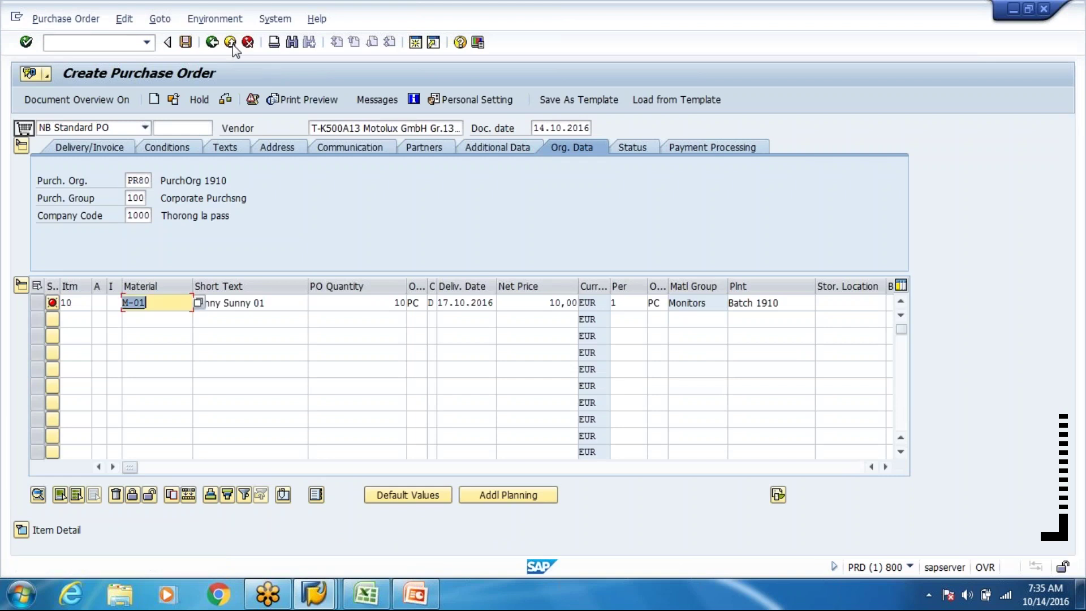
# Restart purchase order creation with /nme21n and enter the Motolux GmbH vendor number
pyautogui.click(146, 43)
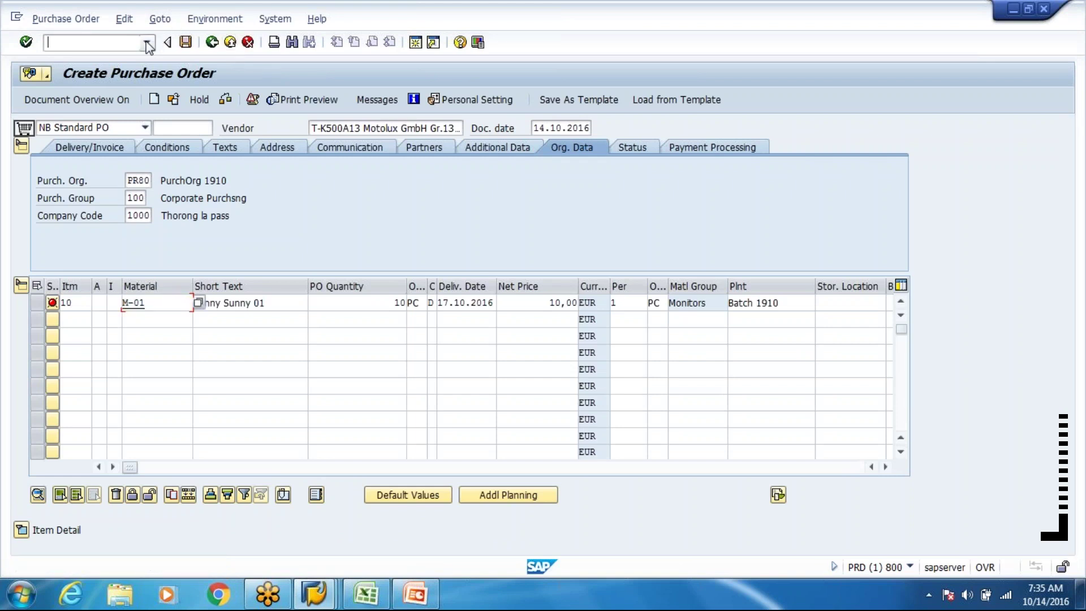
pyautogui.click(146, 43)
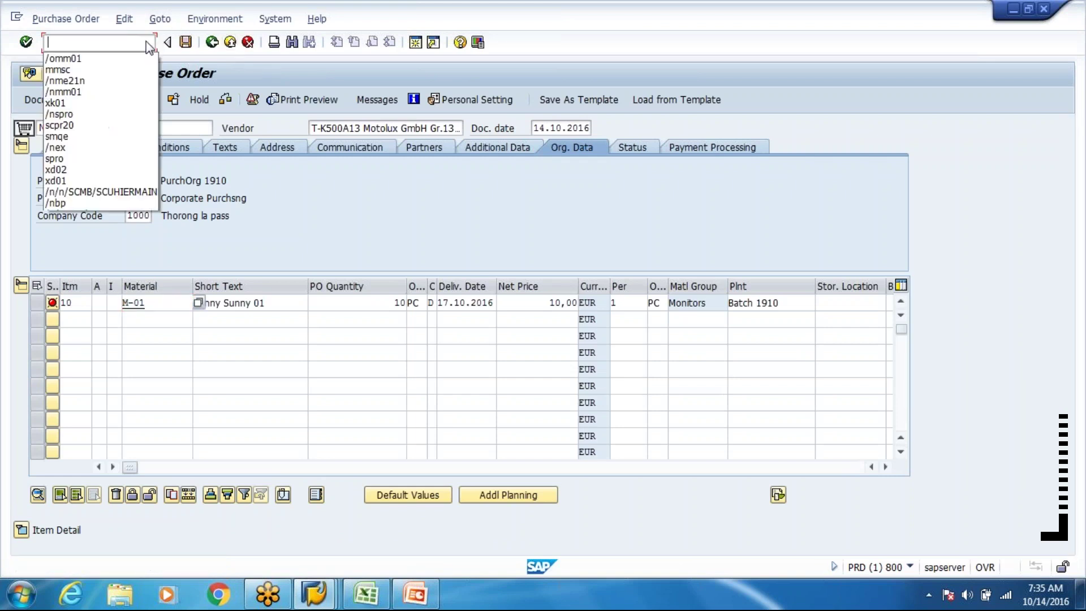
pyautogui.click(108, 82)
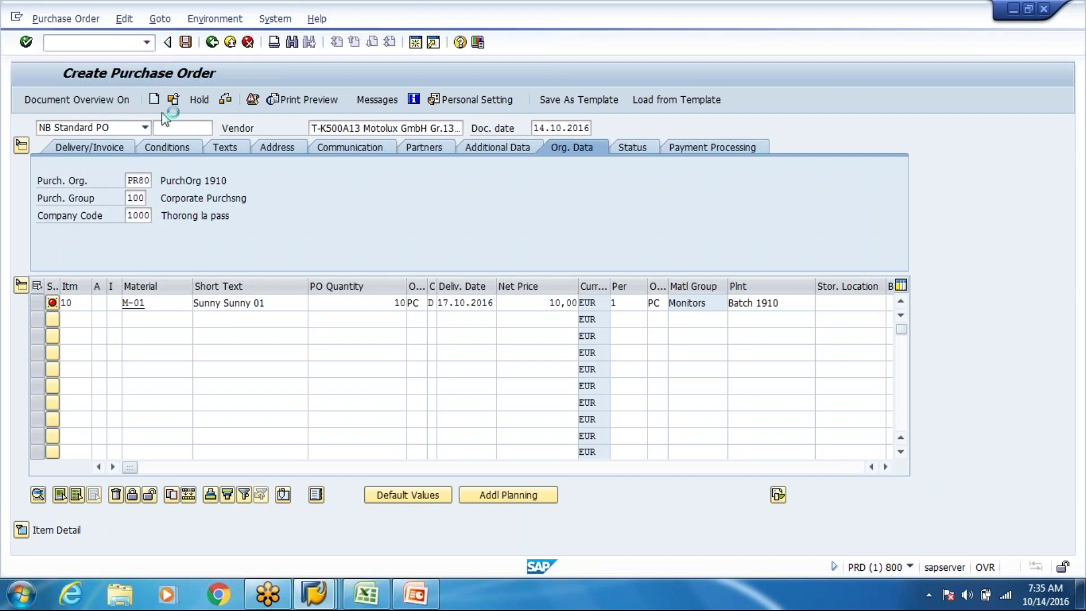
pyautogui.click(382, 133)
pyautogui.click(362, 142)
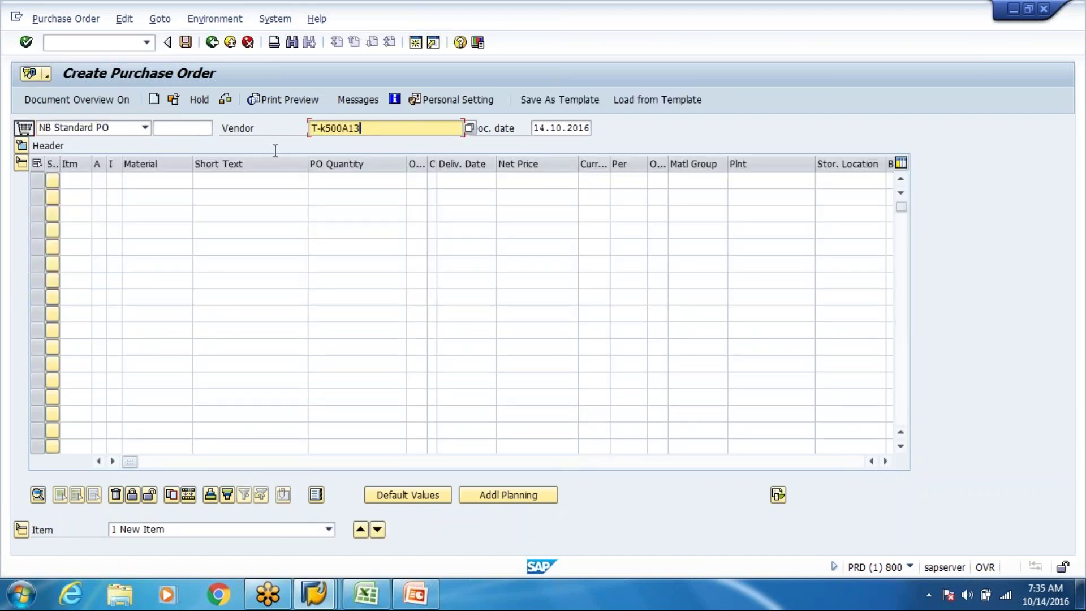
# Add a purchase order item for material M-01 with quantity 10 and net price 10
pyautogui.click(174, 183)
pyautogui.press('Down')
pyautogui.press('Return')
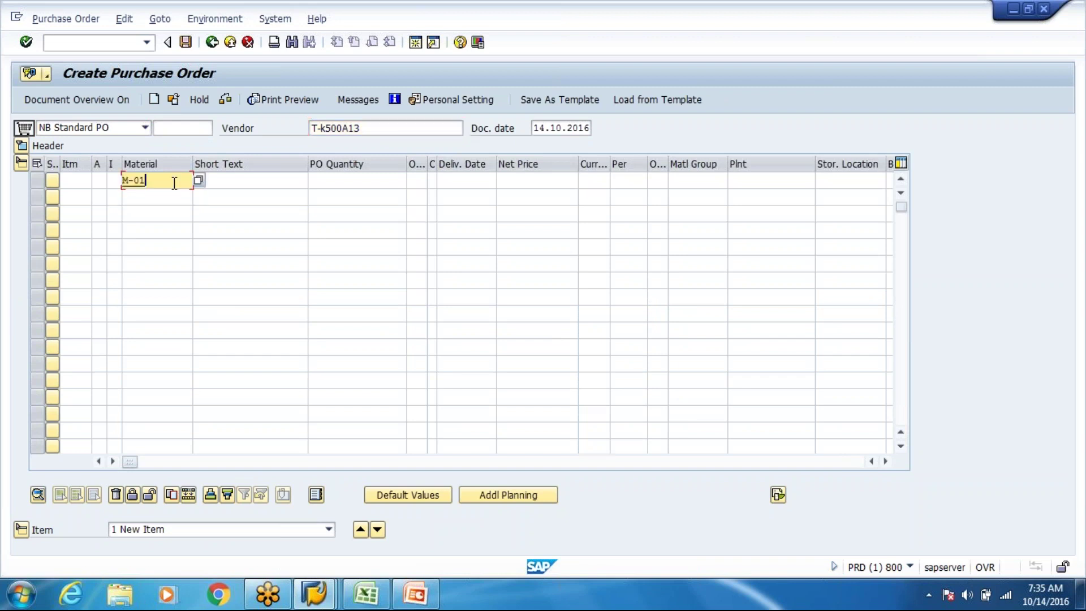
pyautogui.press('Tab')
pyautogui.press('Tab')
pyautogui.write('10')
pyautogui.press('Tab')
pyautogui.press('Tab')
pyautogui.press('Tab')
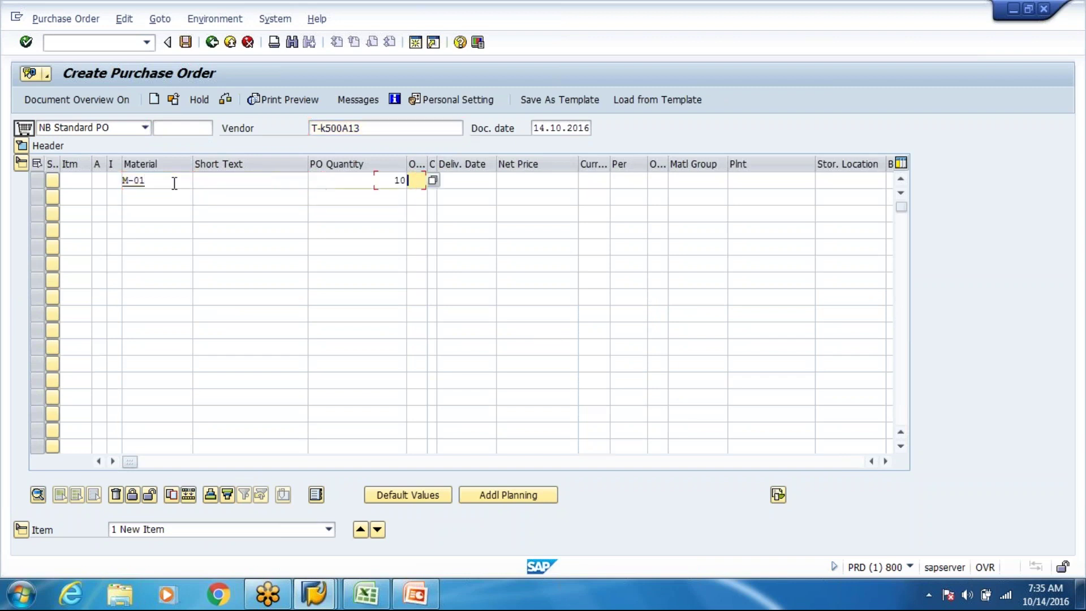
pyautogui.write('10')
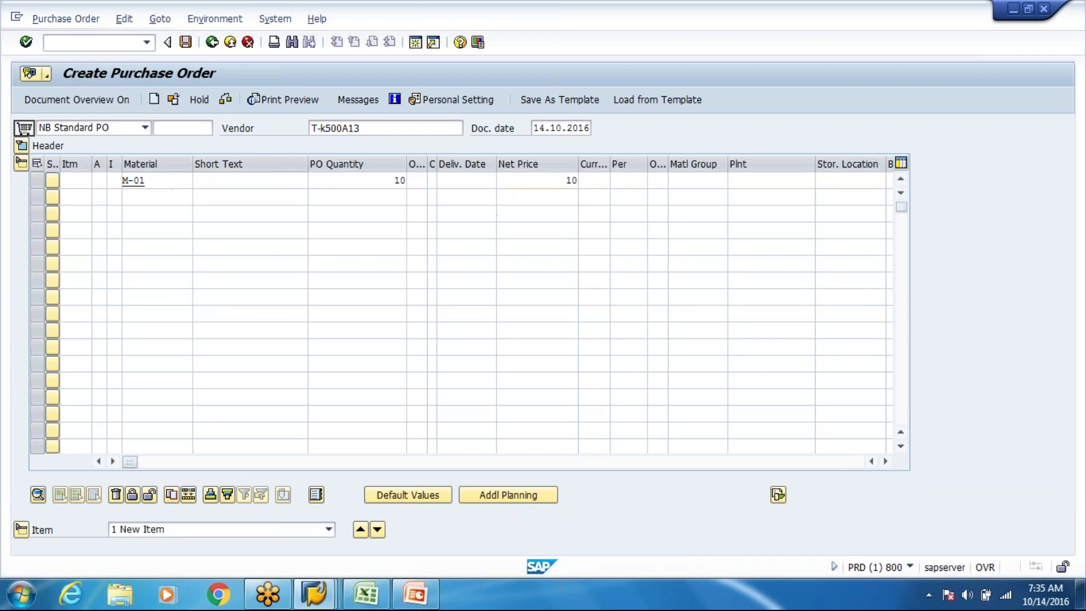
# Set the M-01 item's plant to 8000 and submit the entries
pyautogui.press('Return')
pyautogui.write('e')
pyautogui.press('Down')
pyautogui.press('Return')
pyautogui.press('Return')
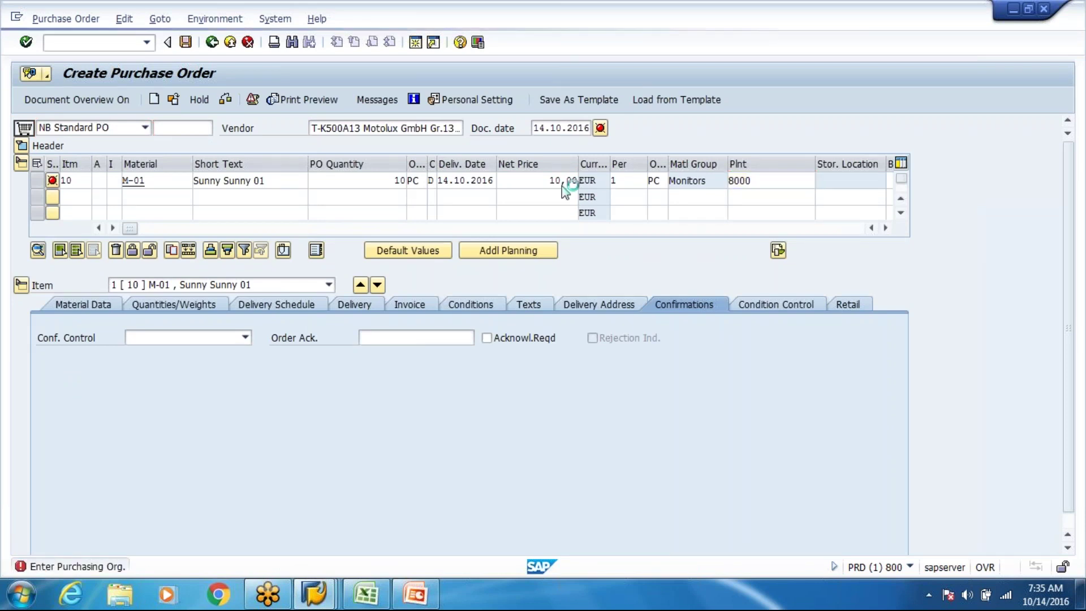
# Set purchasing organization PR80 and purchasing group 100 in the purchase order's organizational data
pyautogui.press('Down')
pyautogui.press('Down')
pyautogui.press('Return')
pyautogui.press('Tab')
pyautogui.press('Down')
pyautogui.press('Down')
pyautogui.press('Return')
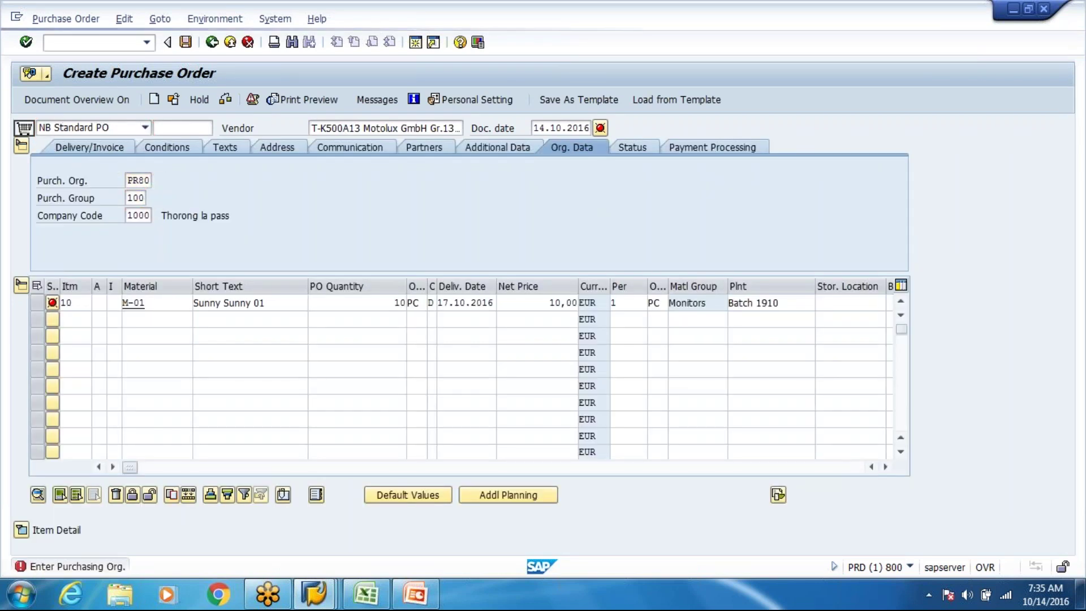
pyautogui.press('Return')
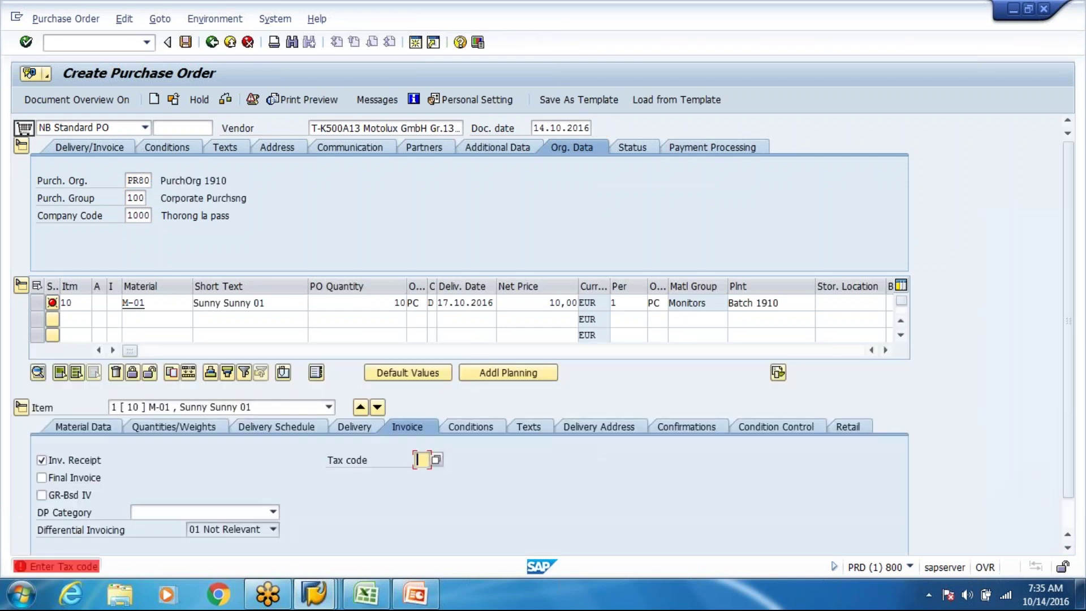
# Set the item's tax code to 0I and save the purchase order
pyautogui.press('space')
pyautogui.press('Down')
pyautogui.press('Return')
pyautogui.press('Return')
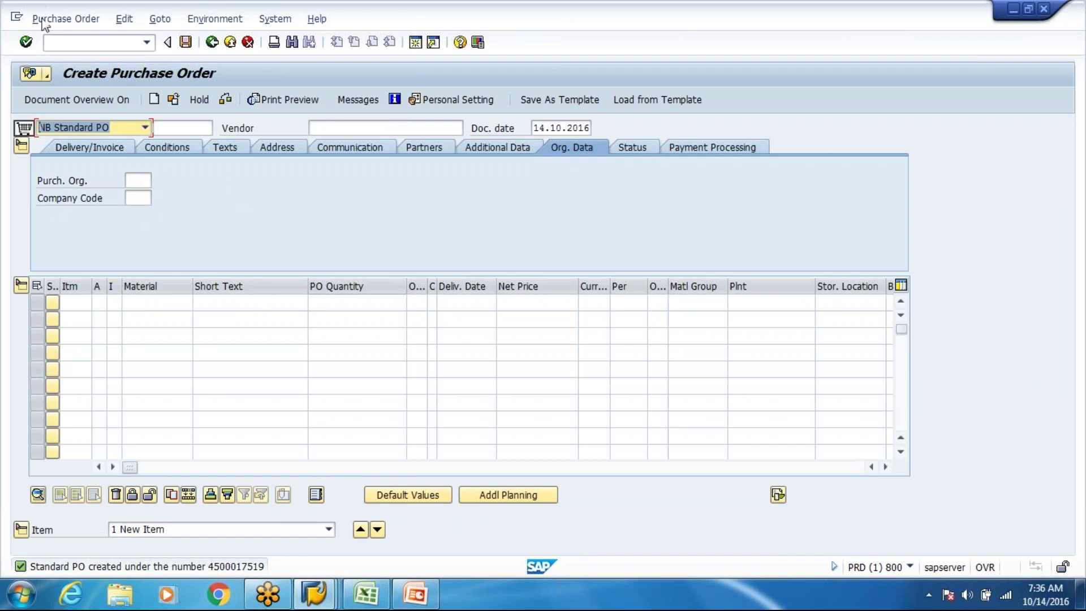
# Display the newly saved purchase order and close the PowerPoint presentation
pyautogui.click(46, 20)
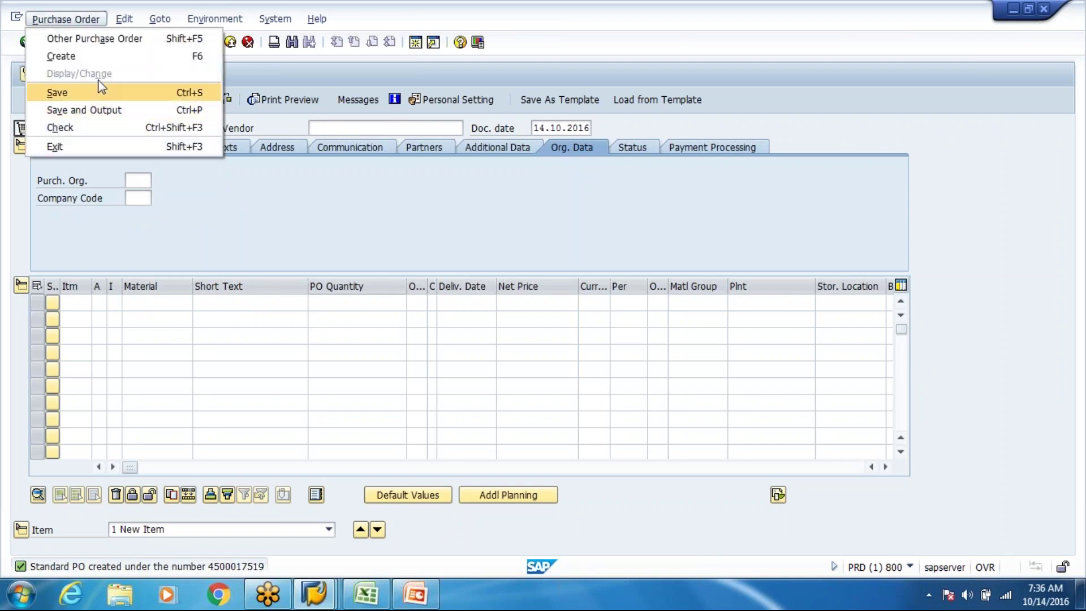
pyautogui.click(125, 39)
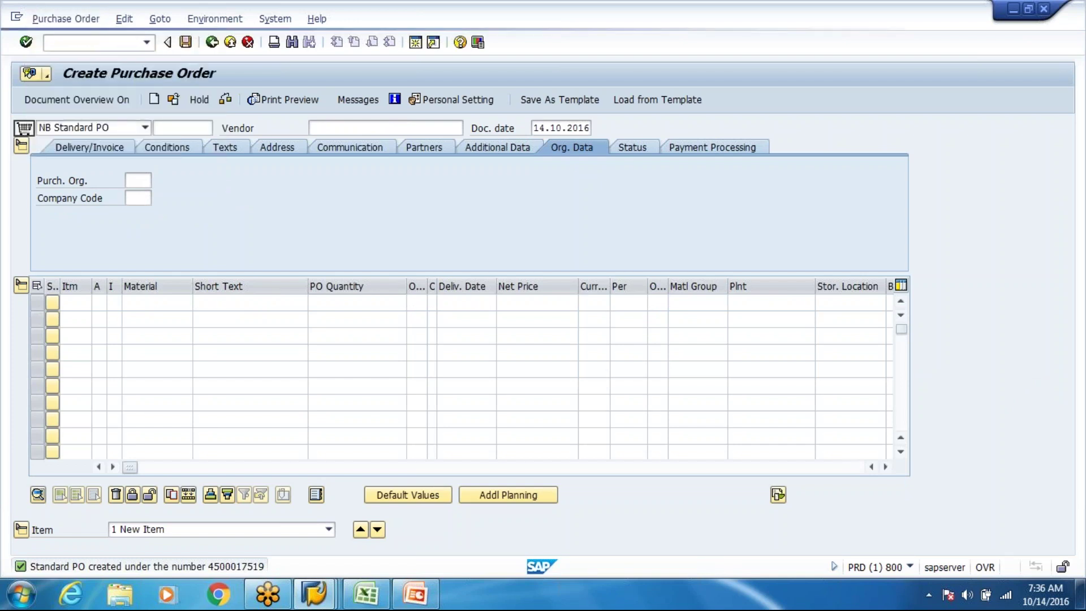
pyautogui.press('Return')
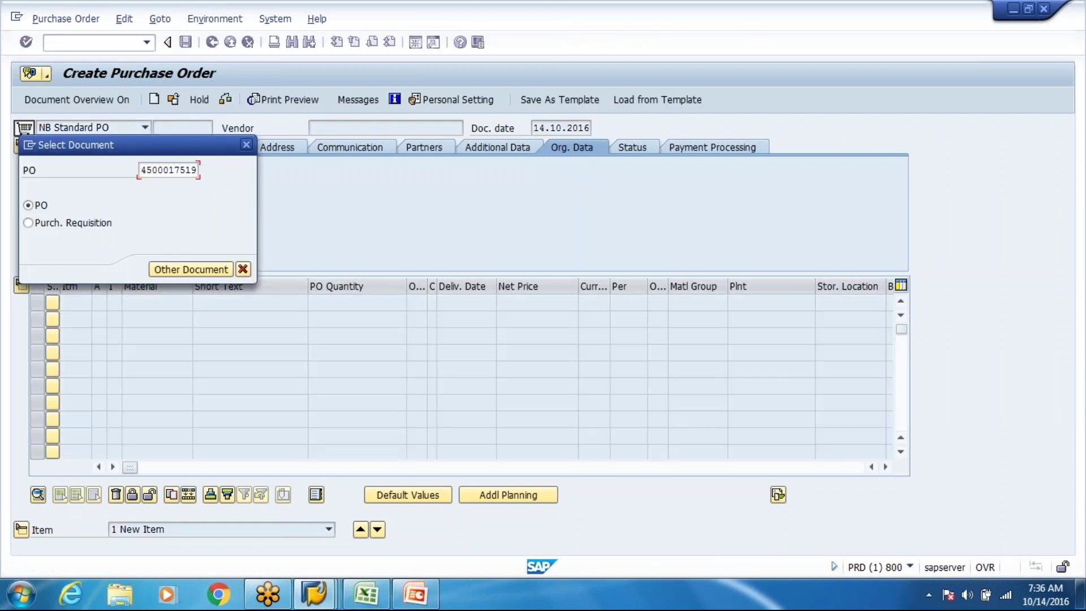
pyautogui.click(422, 594)
pyautogui.click(1073, 6)
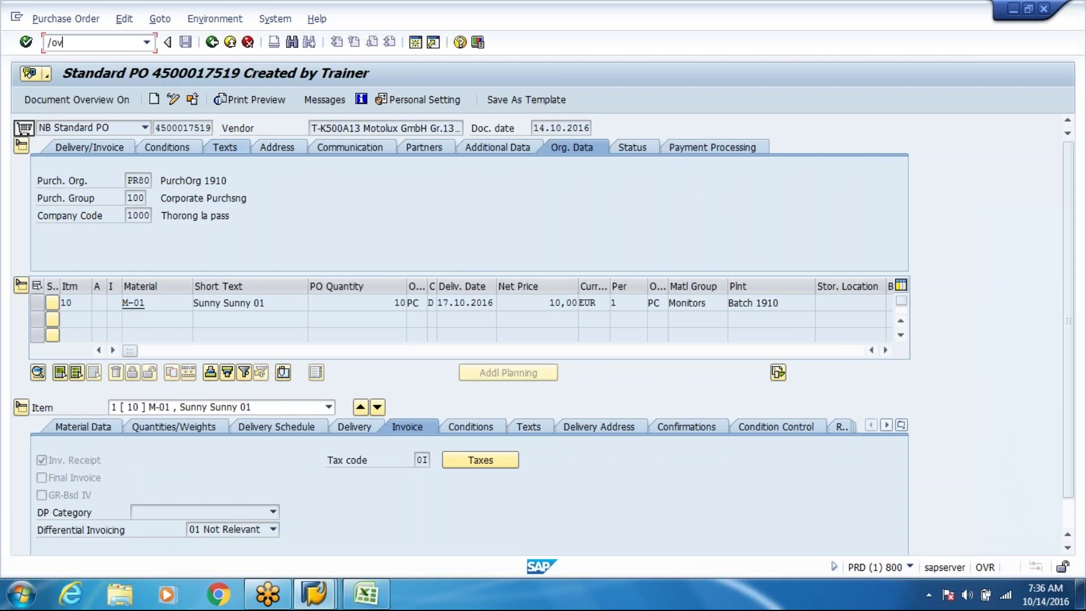
# Switch to the EWM session and open inbound delivery maintenance with /n/scwm/prdi
pyautogui.press('Return')
pyautogui.click(330, 601)
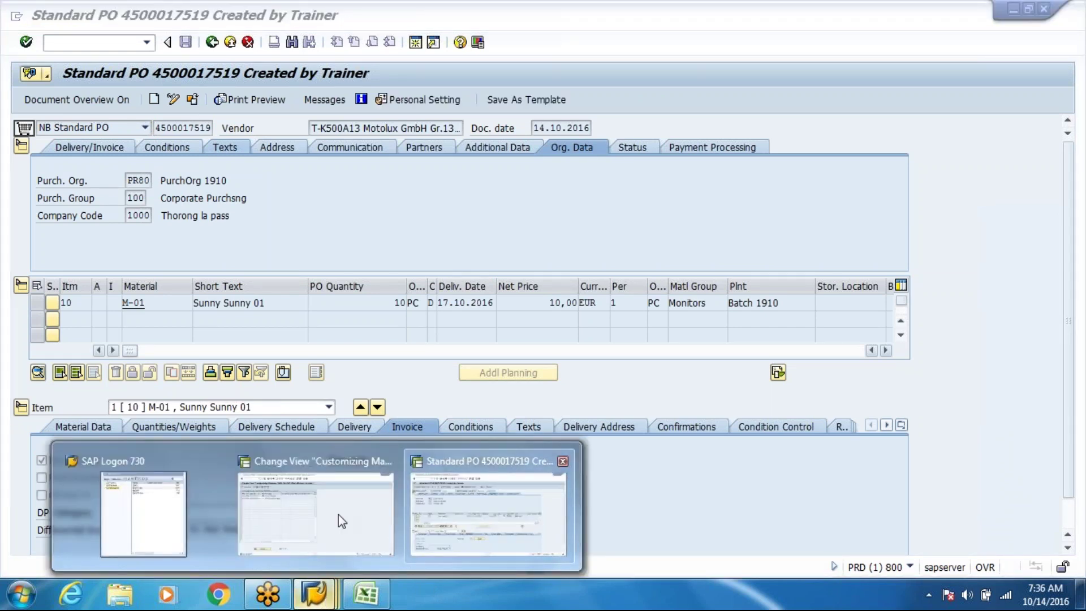
pyautogui.click(338, 514)
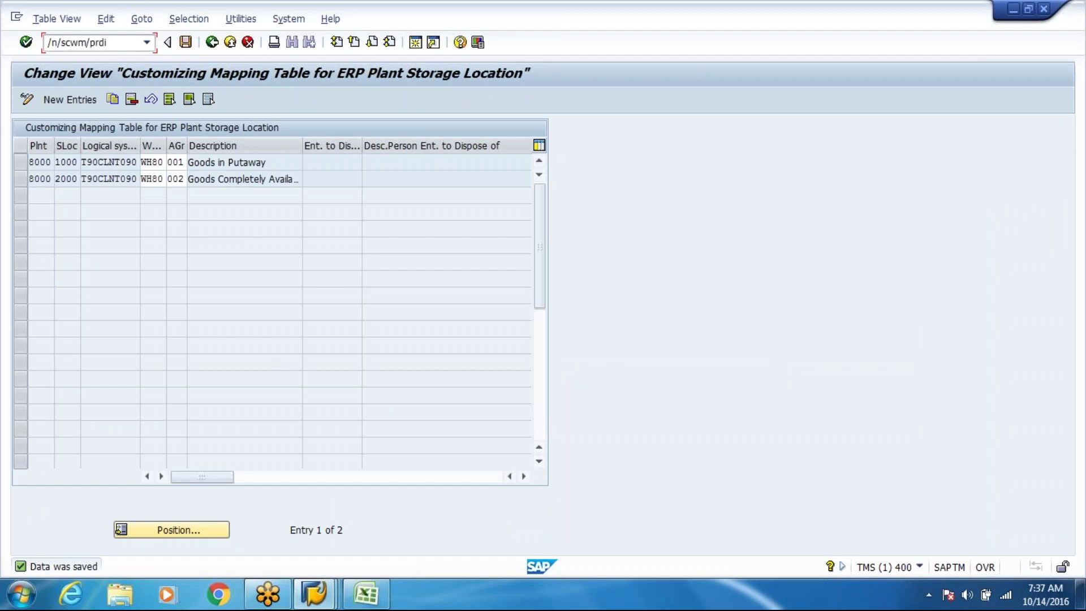
pyautogui.press('Return')
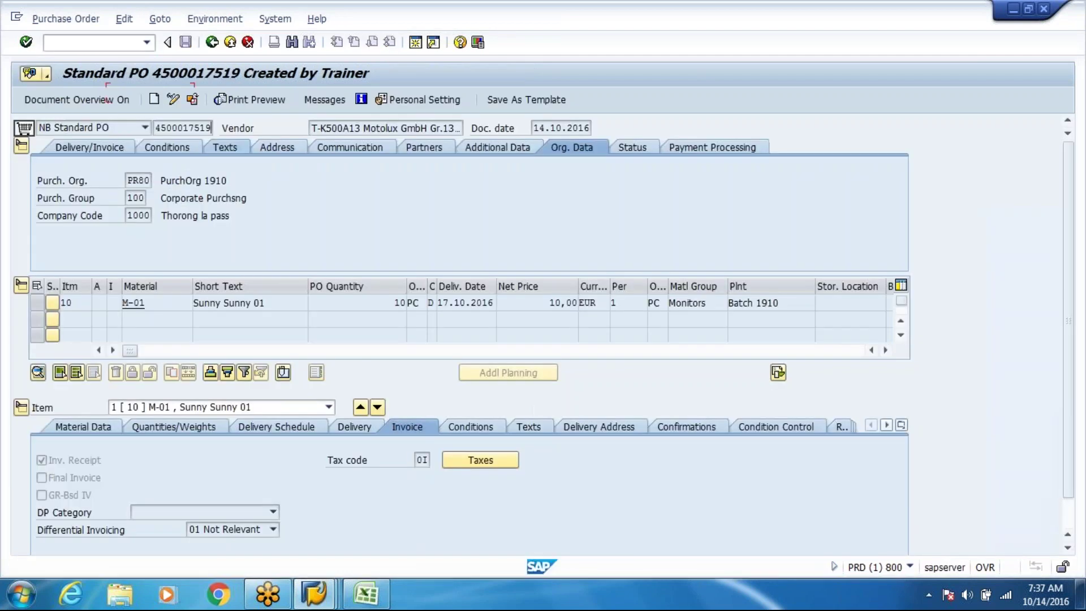
# Return to the ERP purchase order session, start vl31n in a new session, and try to create an inbound delivery for the purchase order
pyautogui.click(326, 593)
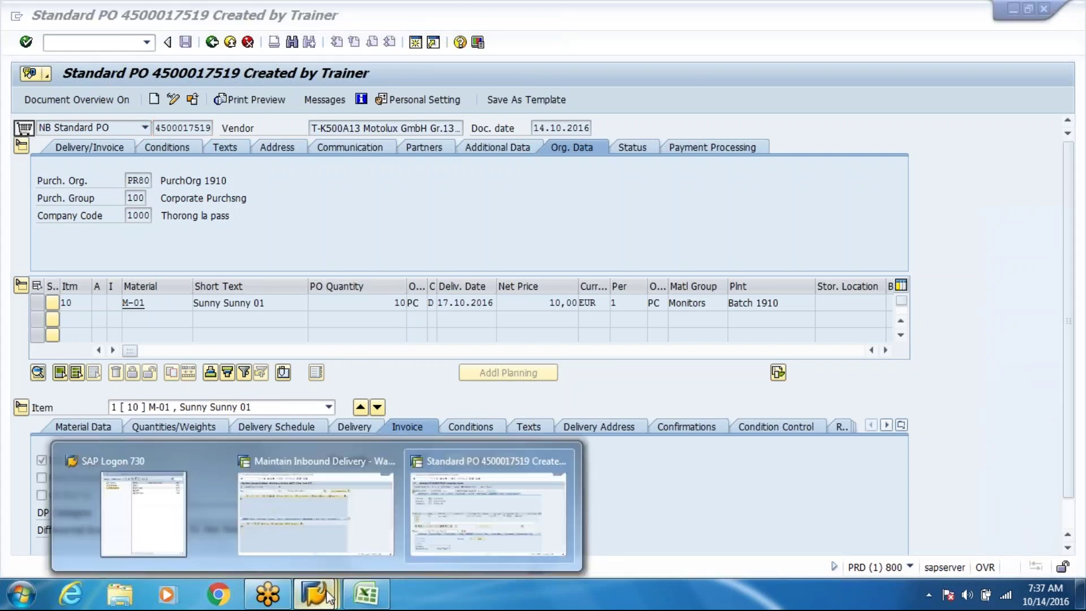
pyautogui.click(491, 513)
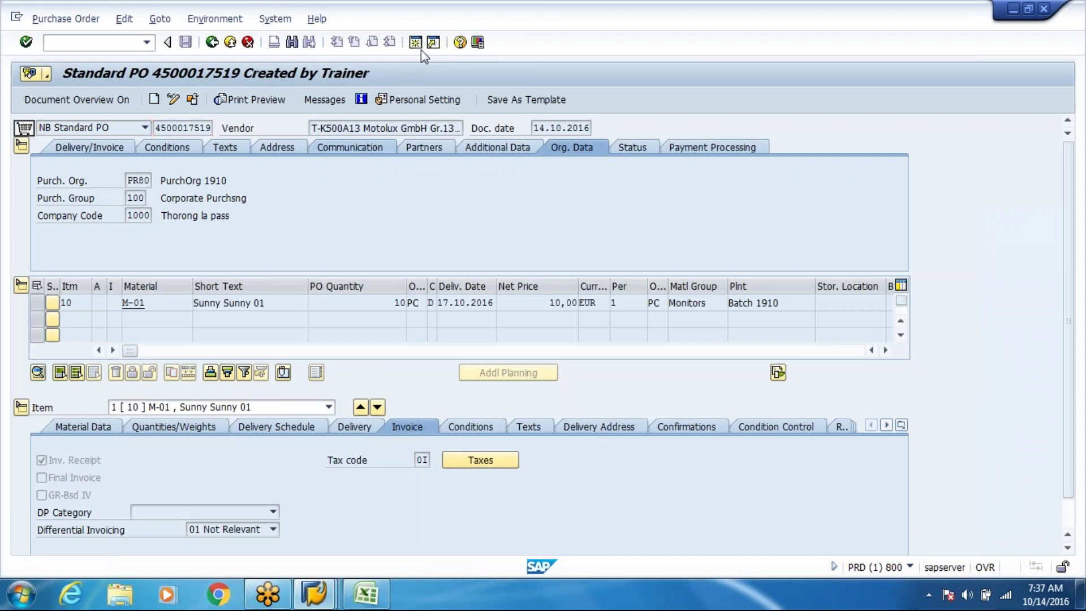
pyautogui.click(421, 49)
pyautogui.write('vl31n')
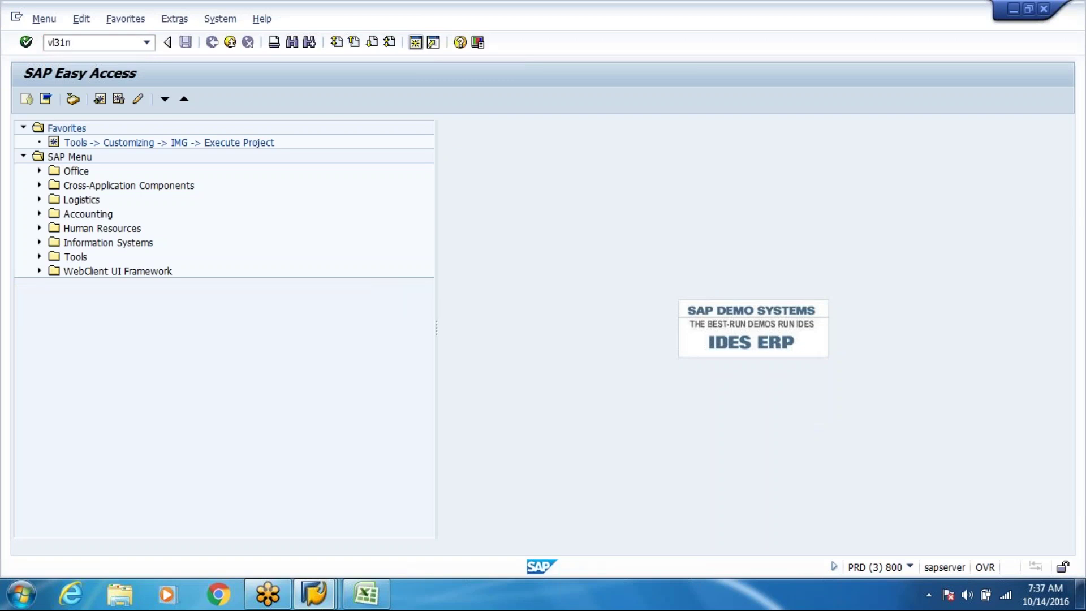
pyautogui.press('Return')
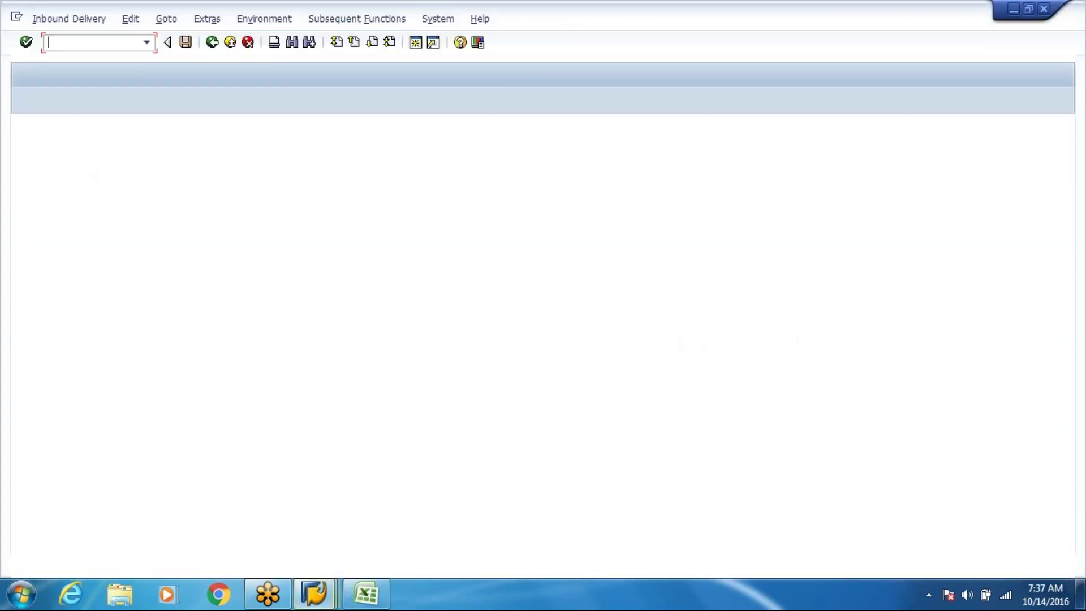
pyautogui.press('Return')
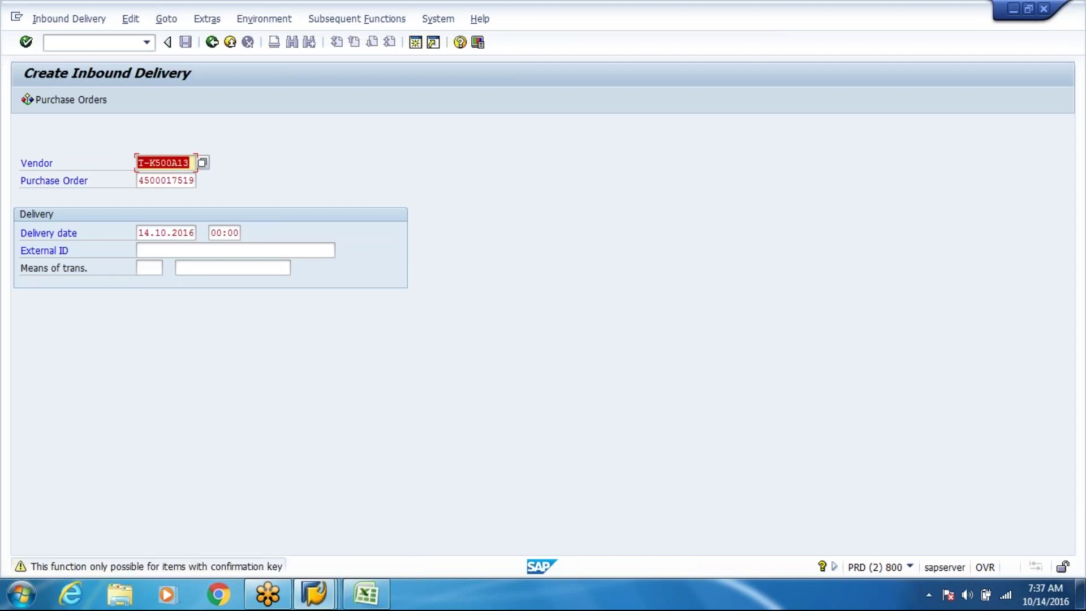
# Switch to the purchase order session and try to put the order into change mode
pyautogui.hotkey('alt', 'Tab')
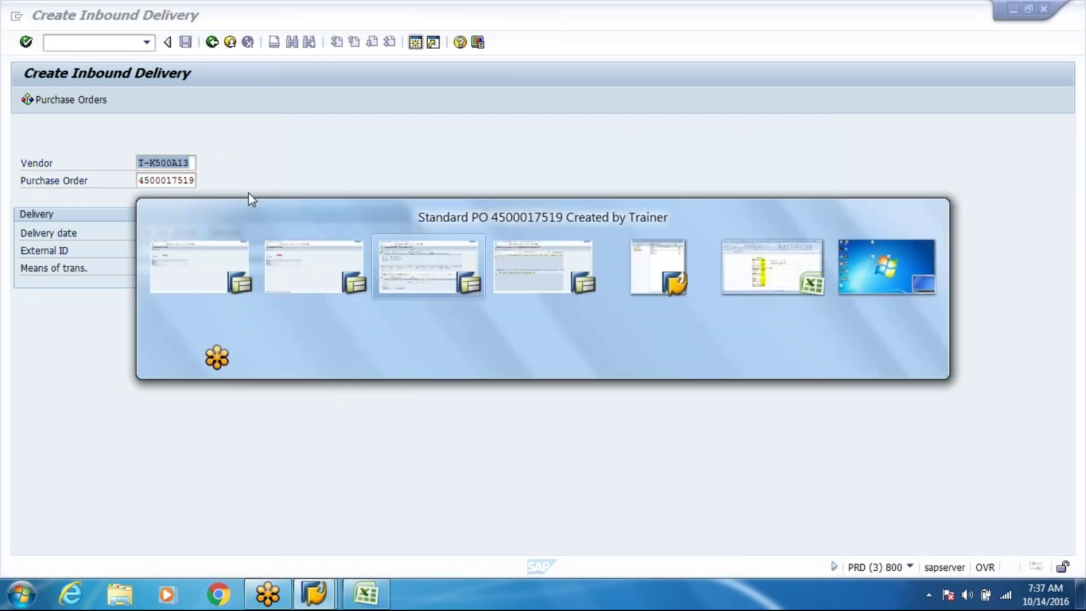
pyautogui.click(173, 102)
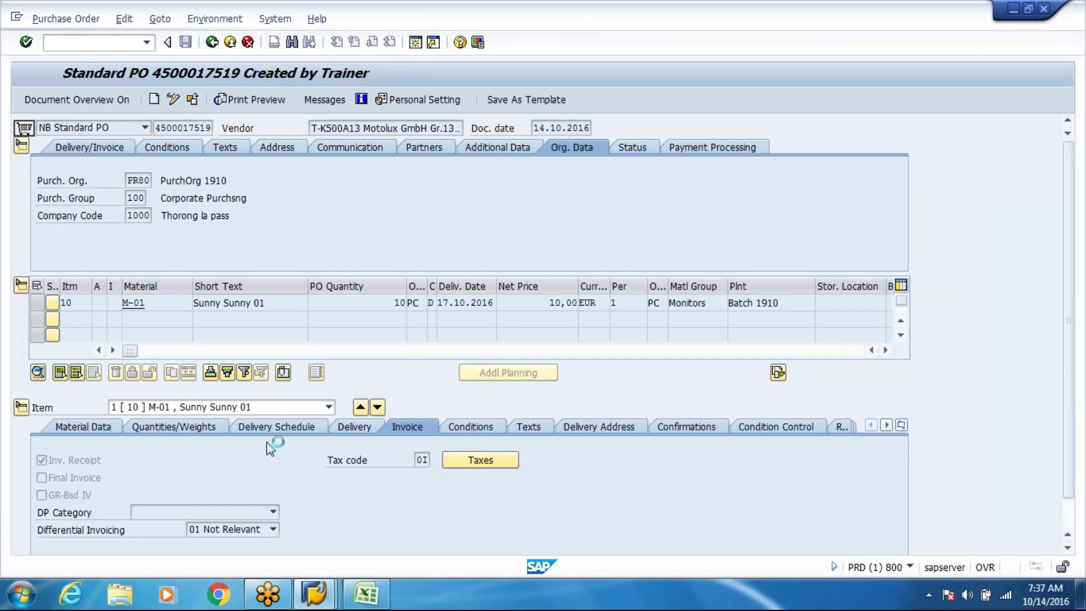
pyautogui.hotkey('alt', 'Tab')
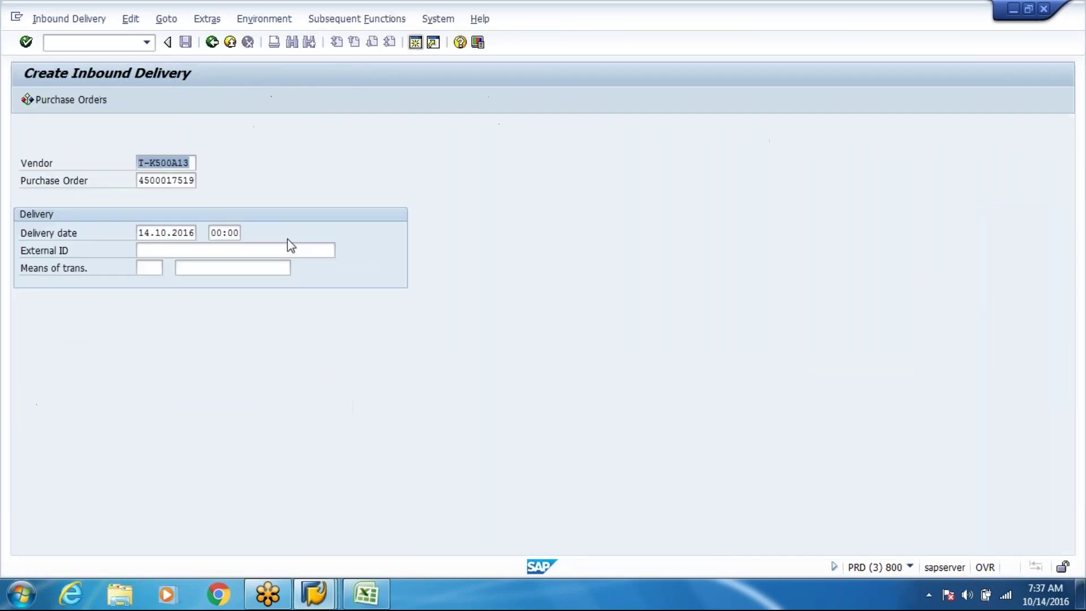
# Copy the purchase order number in inbound delivery creation, clear the field and submit the entry with only the vendor
pyautogui.press('Tab')
pyautogui.hotkey('ctrl', 'c')
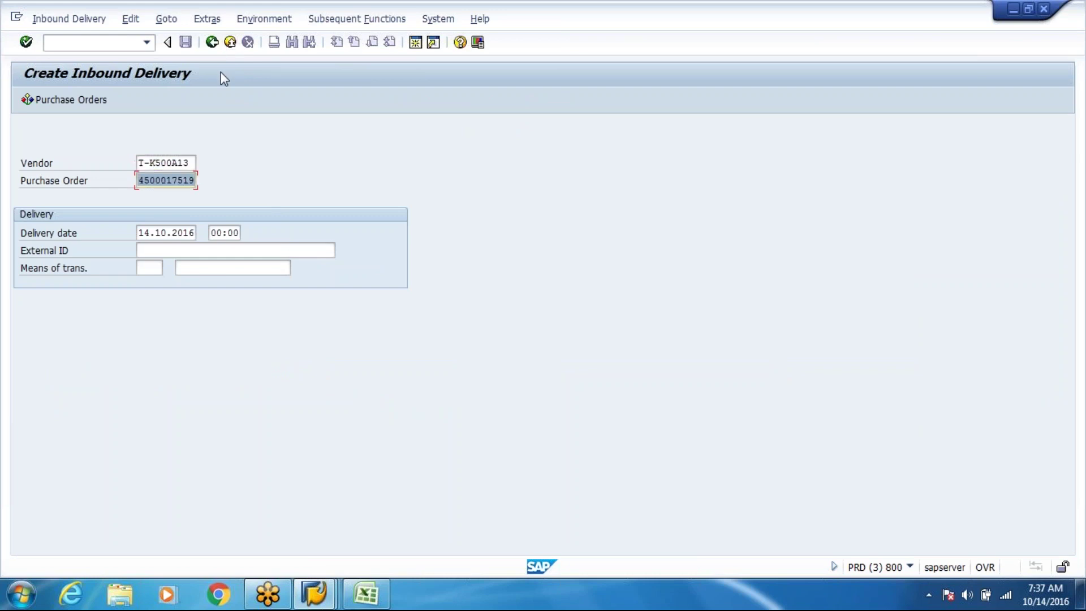
pyautogui.press('Delete')
pyautogui.press('Return')
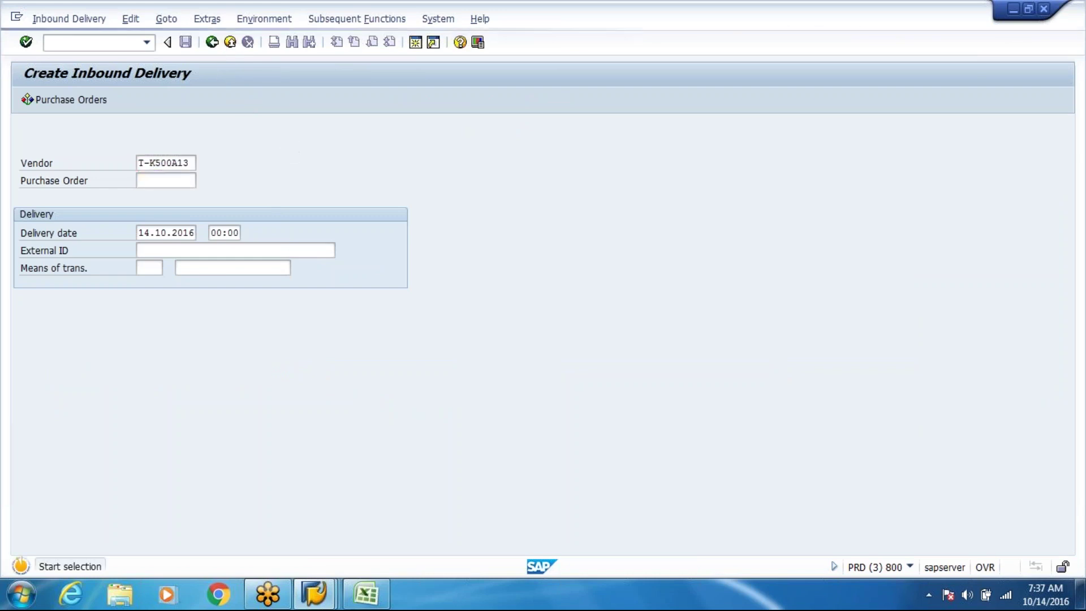
# Retry change mode on the purchase order and stop the running transaction in the inbound delivery session
pyautogui.hotkey('alt', 'Tab')
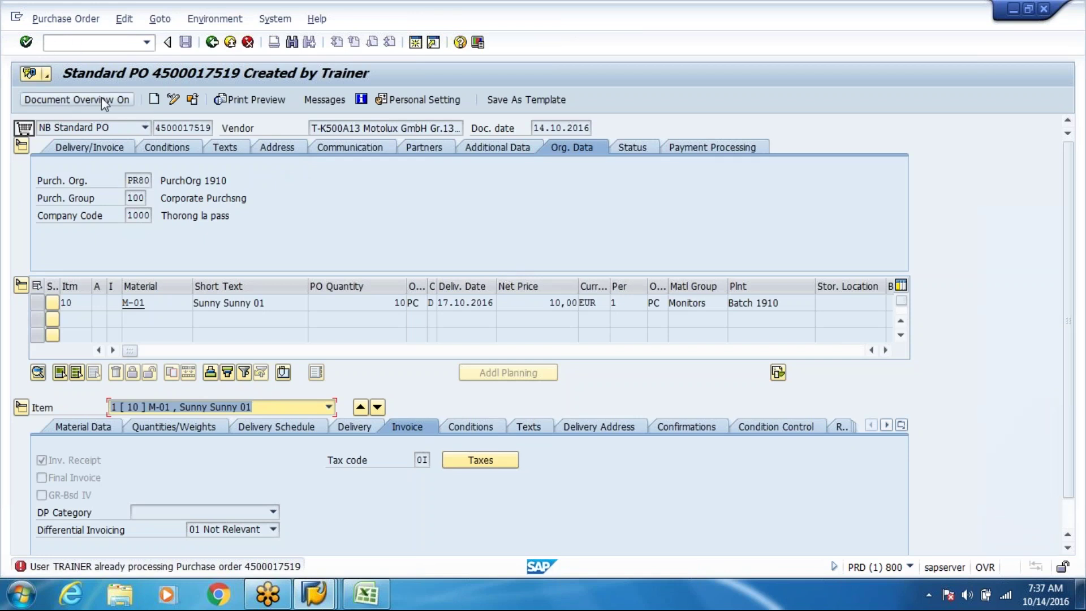
pyautogui.click(173, 102)
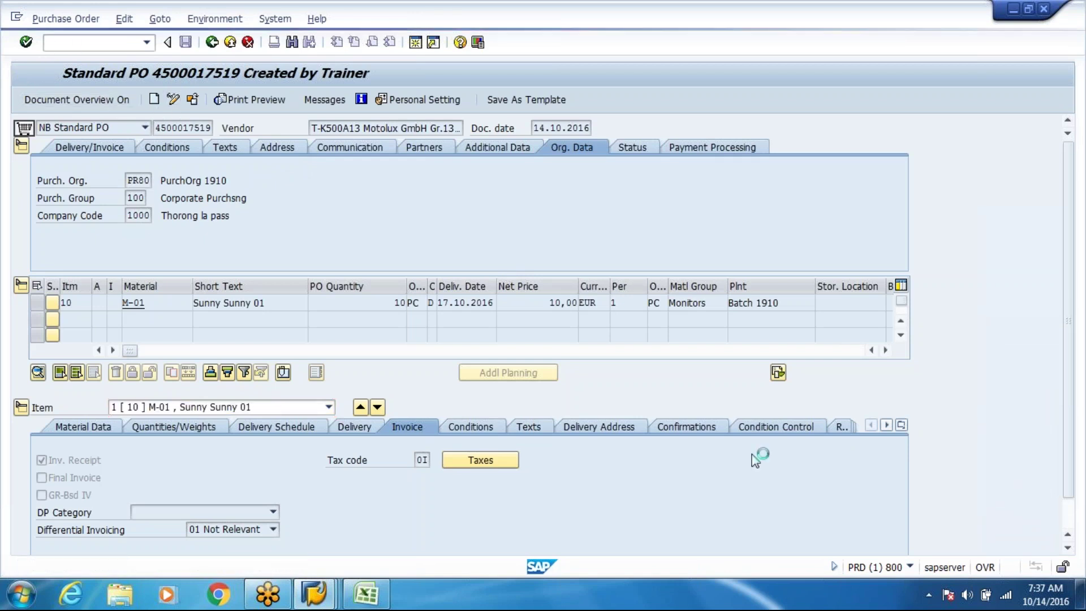
pyautogui.hotkey('alt', 'Tab')
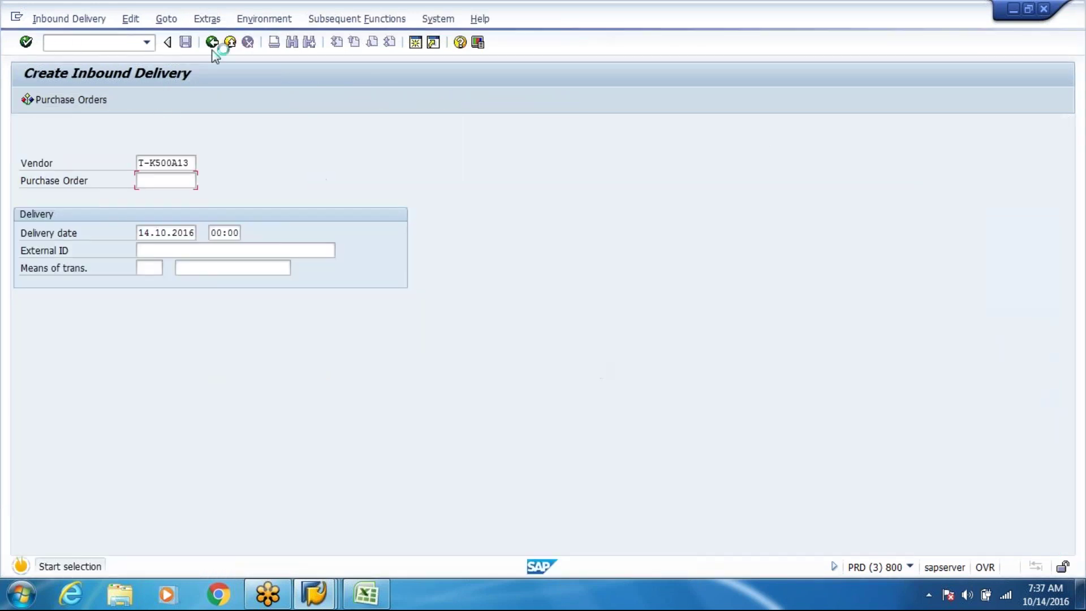
pyautogui.click(17, 21)
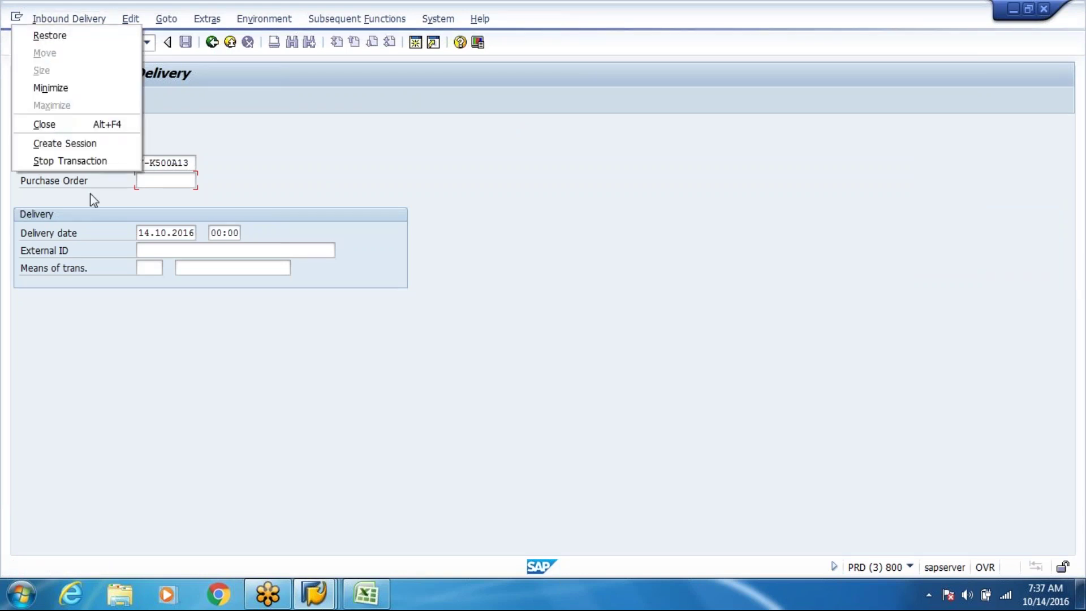
pyautogui.click(99, 162)
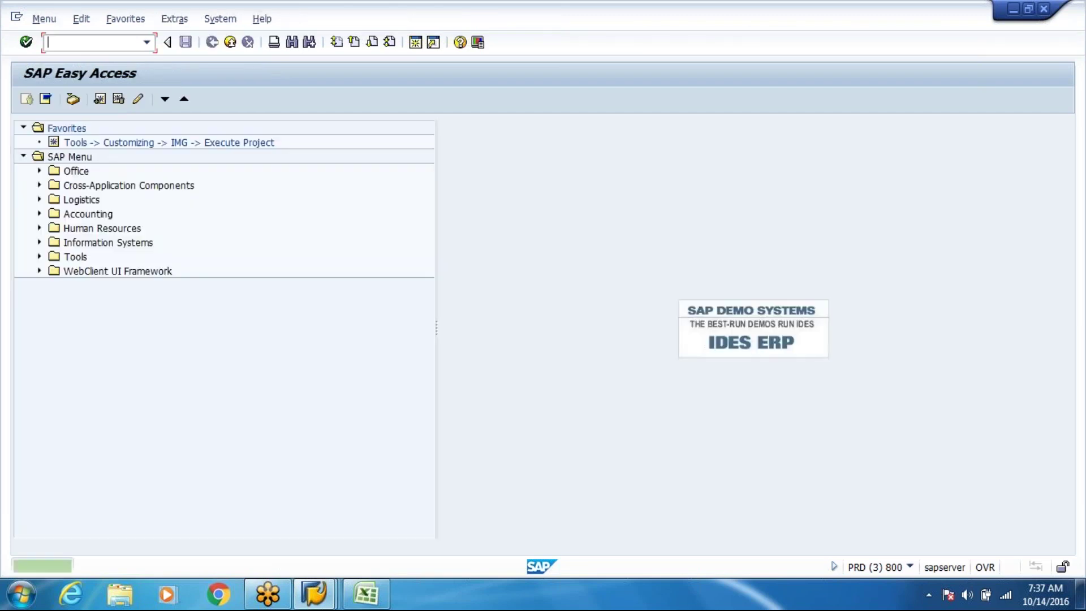
# Return to the purchase order, open the item's confirmation details and try again to put the order into change mode
pyautogui.hotkey('alt', 'Tab')
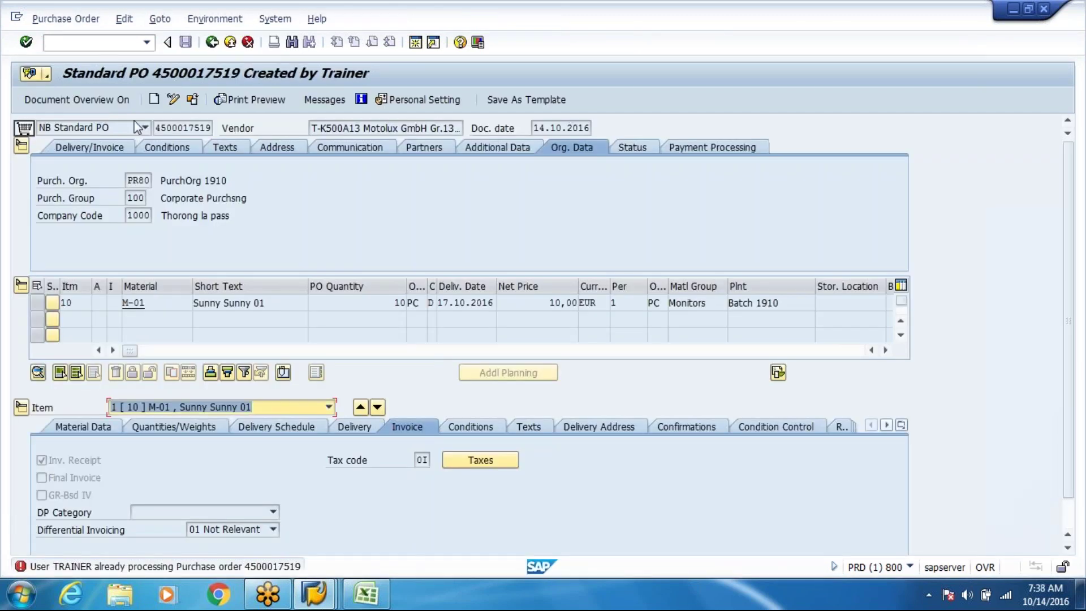
pyautogui.click(173, 99)
pyautogui.click(175, 105)
pyautogui.click(147, 47)
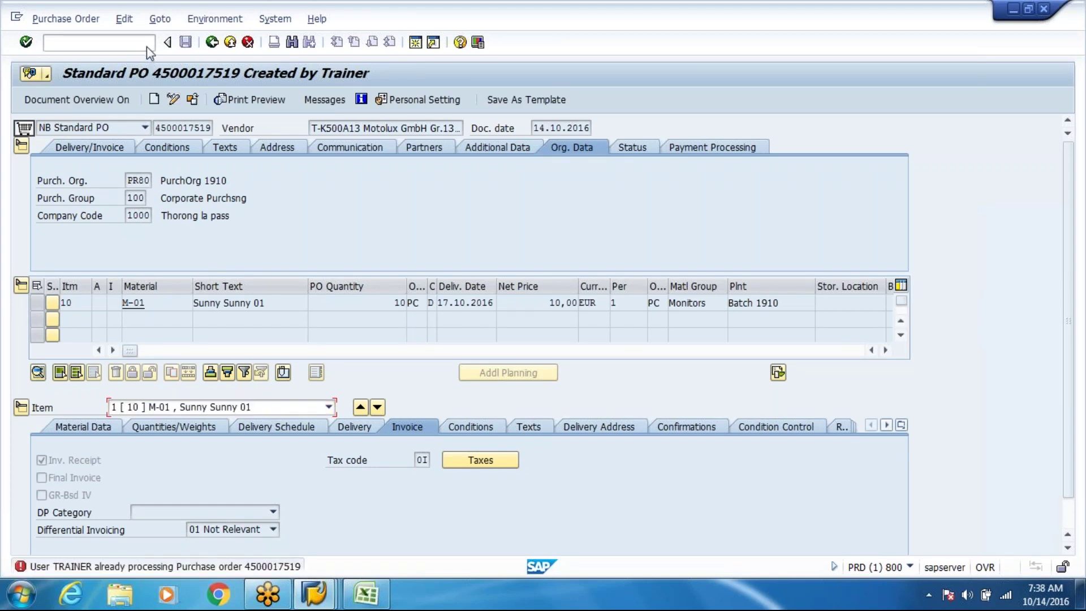
pyautogui.click(403, 211)
pyautogui.click(177, 103)
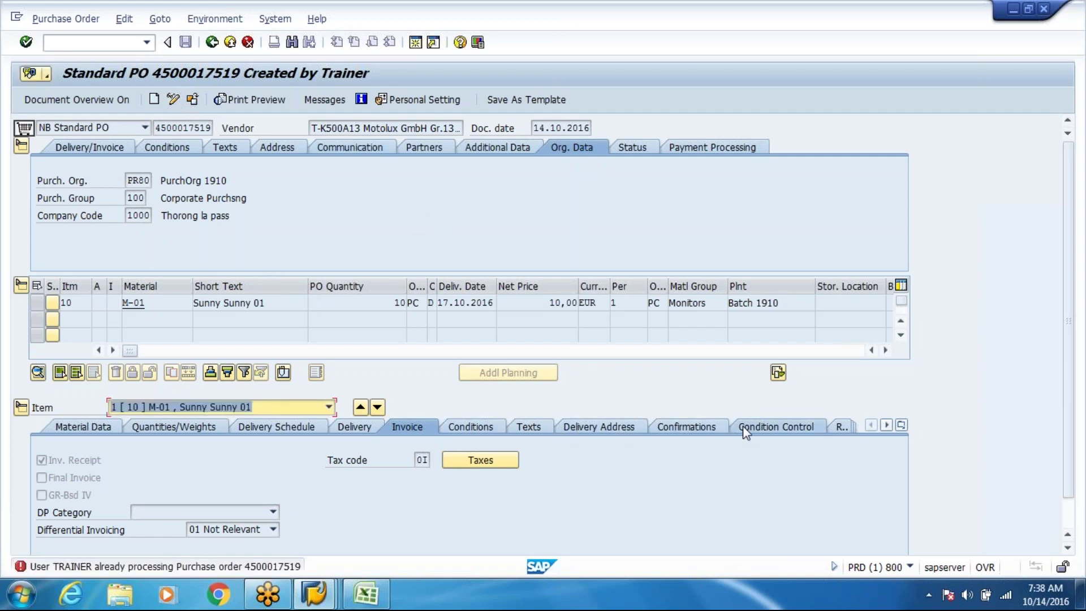
pyautogui.click(697, 425)
pyautogui.click(174, 101)
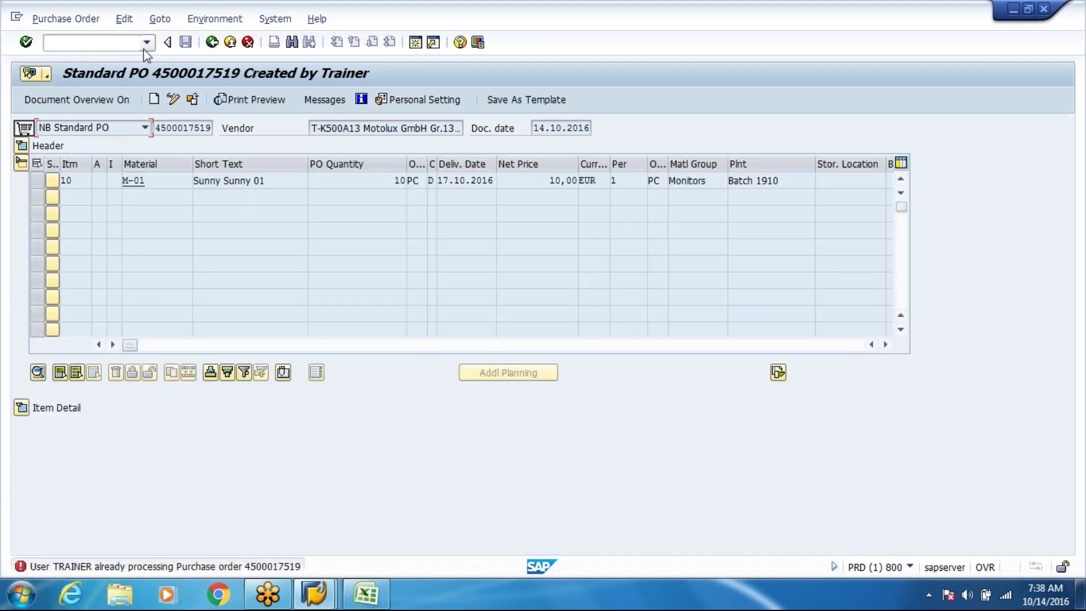
# Restart purchase order entry with /nme21n and reopen the M-01 purchase order using its copied number
pyautogui.click(146, 43)
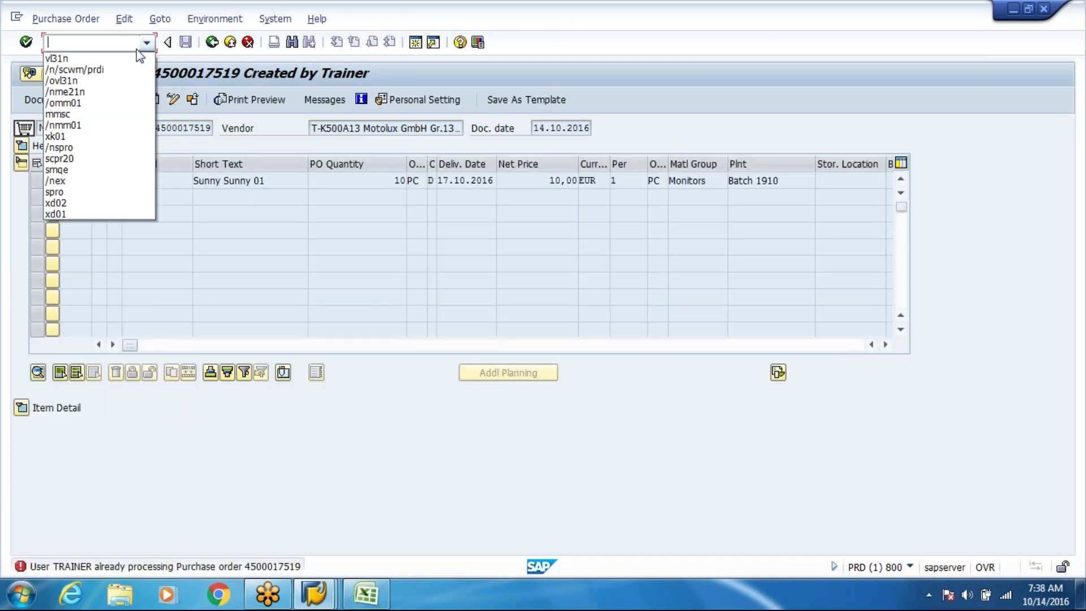
pyautogui.click(91, 91)
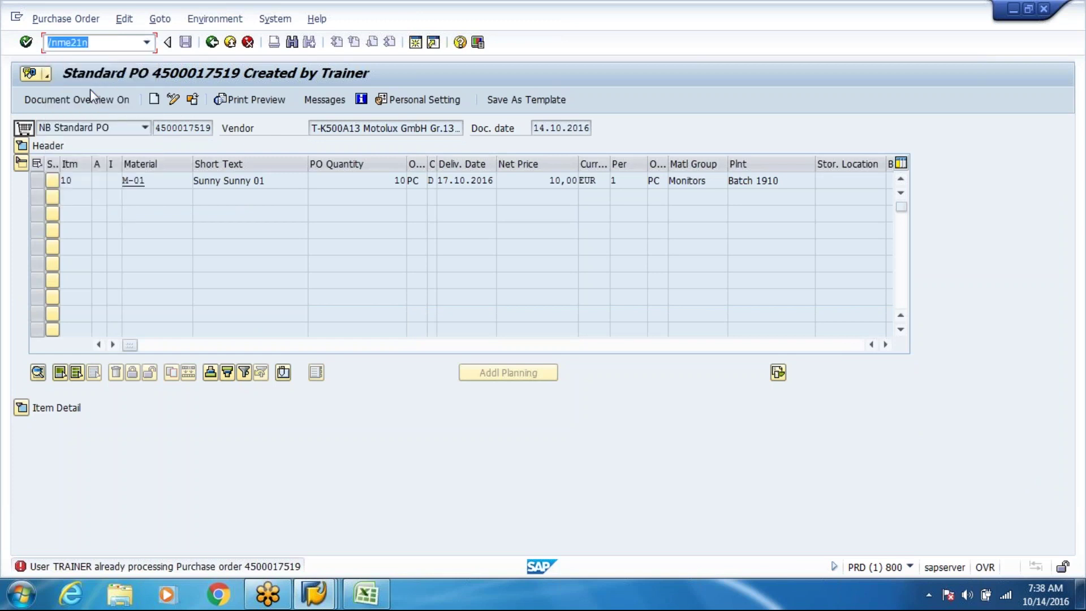
pyautogui.press('Return')
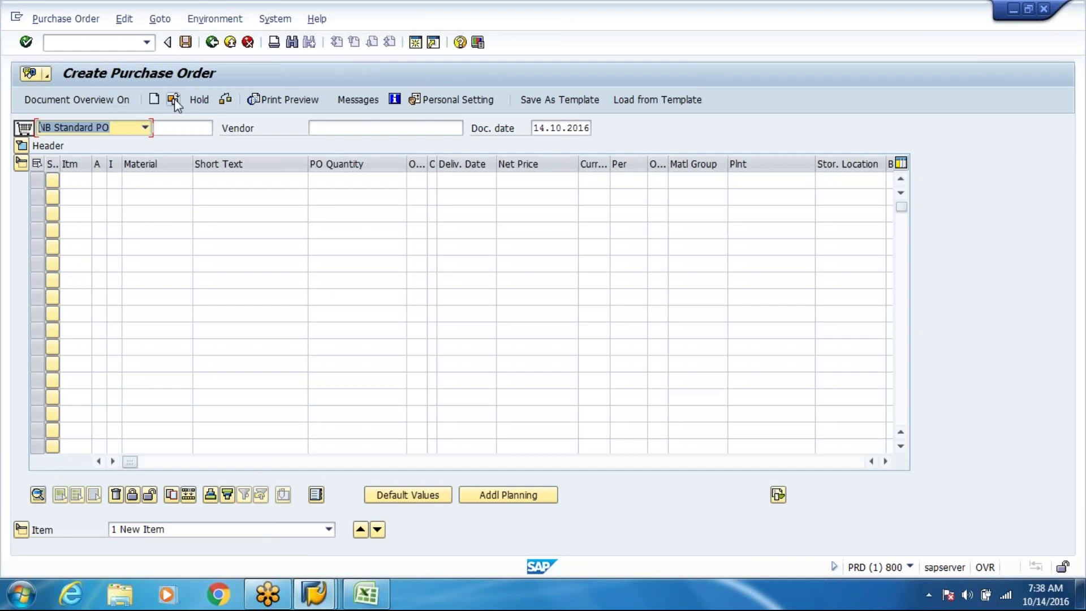
pyautogui.click(173, 100)
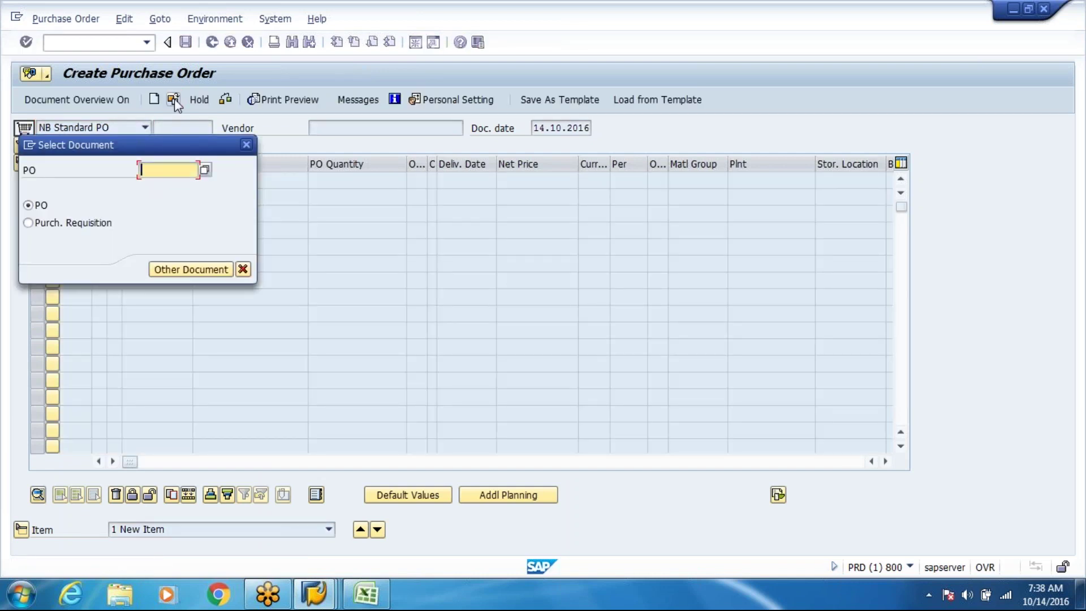
pyautogui.hotkey('ctrl', 'v')
pyautogui.press('Return')
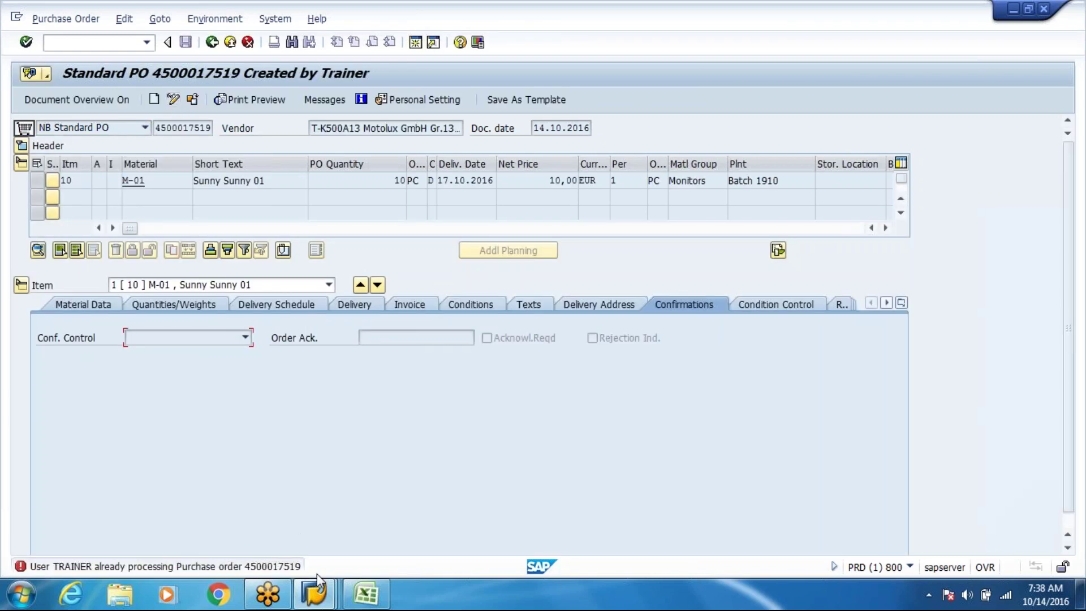
# Close the leftover Create Inbound Delivery session and return to the purchase order session
pyautogui.click(319, 592)
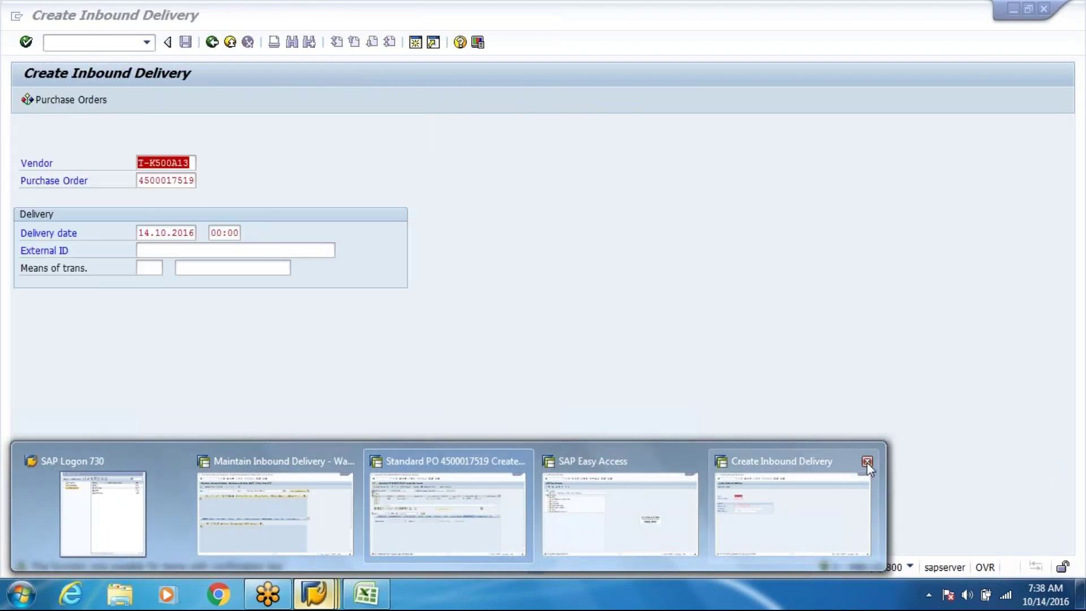
pyautogui.click(866, 462)
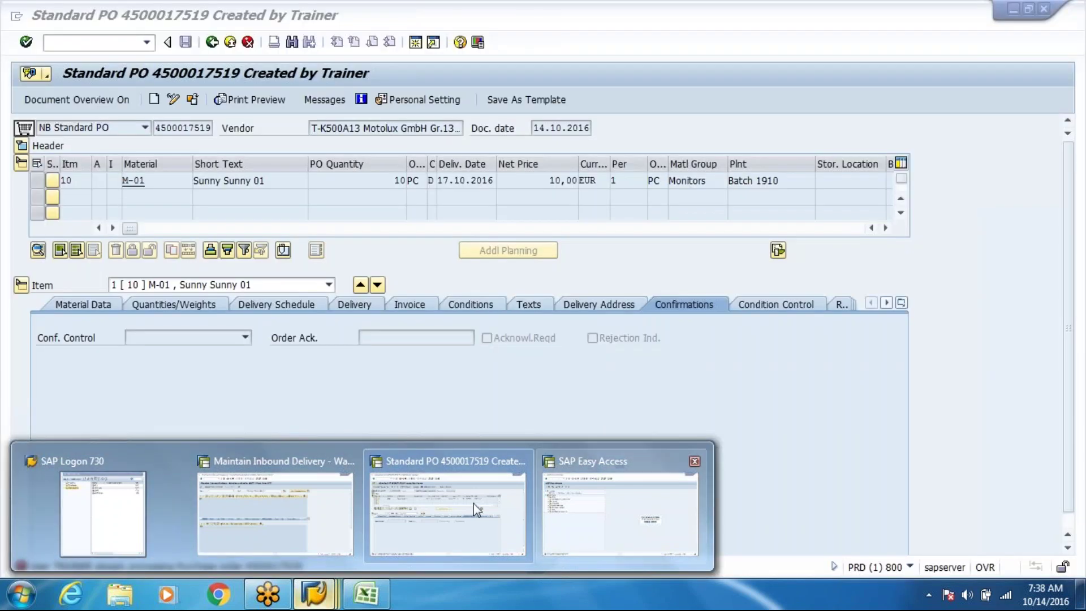
pyautogui.click(473, 504)
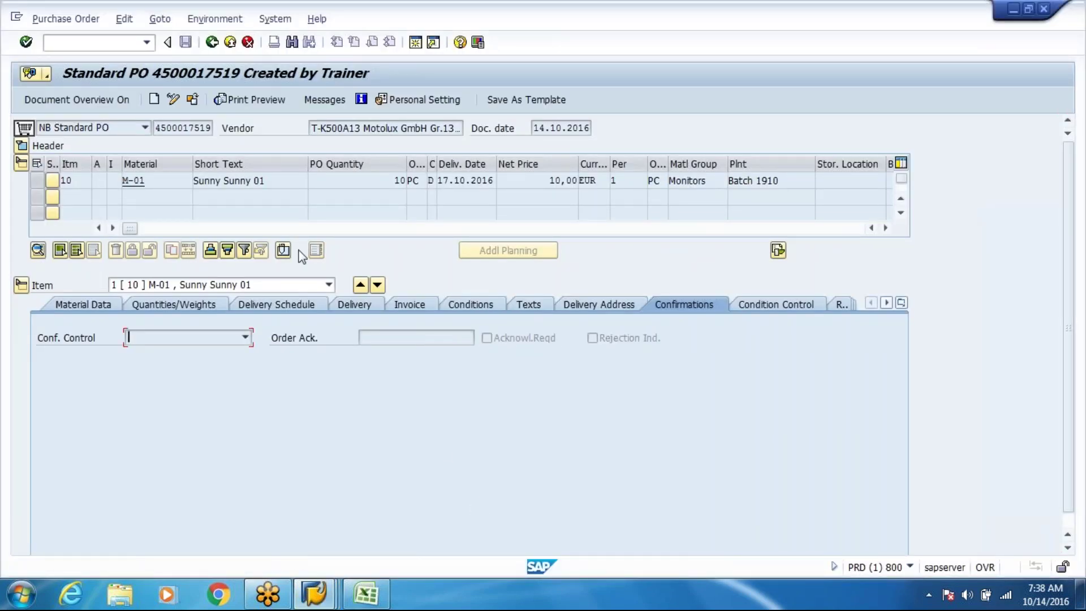
# Put the purchase order into change mode, set the M-01 item's confirmation control to ANLI Inbound Delivery ECC, and save
pyautogui.click(173, 101)
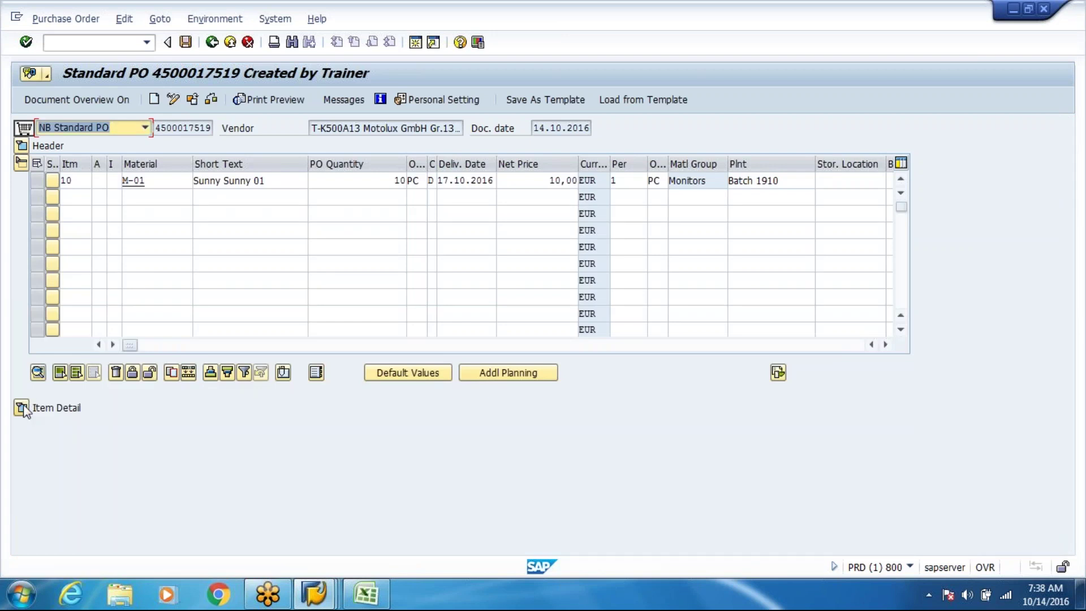
pyautogui.click(22, 408)
pyautogui.click(215, 338)
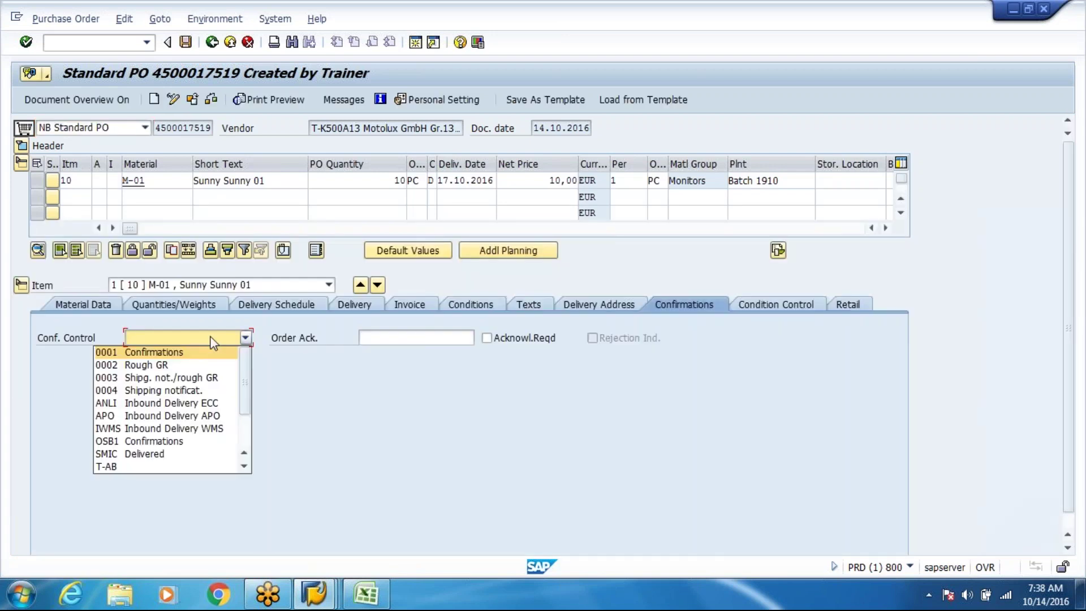
pyautogui.click(164, 403)
pyautogui.press('Return')
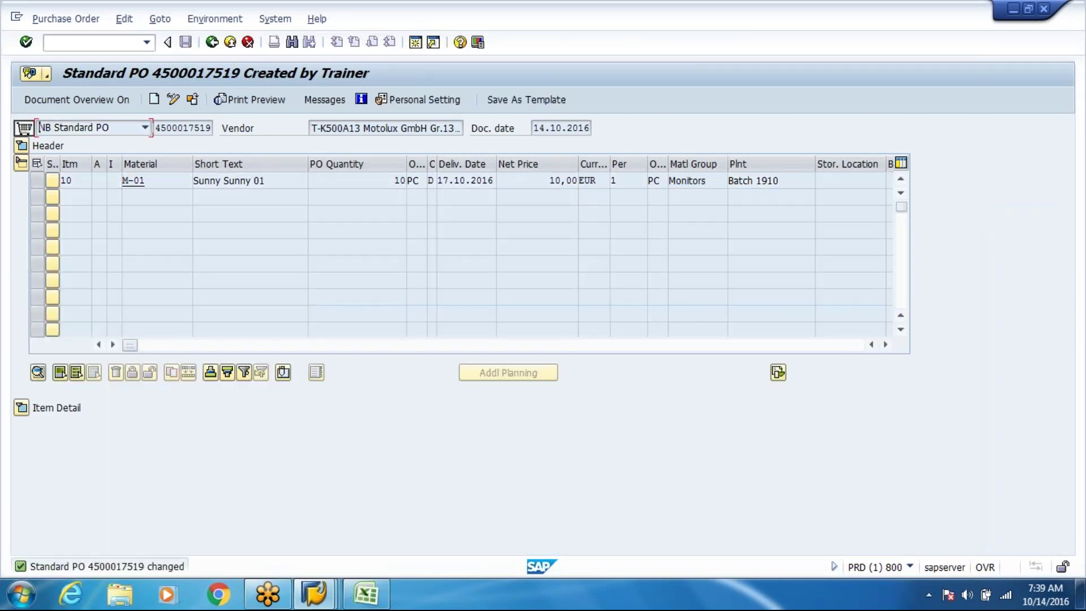
# Start transaction VL31N in a new session and create an inbound delivery for the current purchase order
pyautogui.click(146, 42)
pyautogui.click(79, 92)
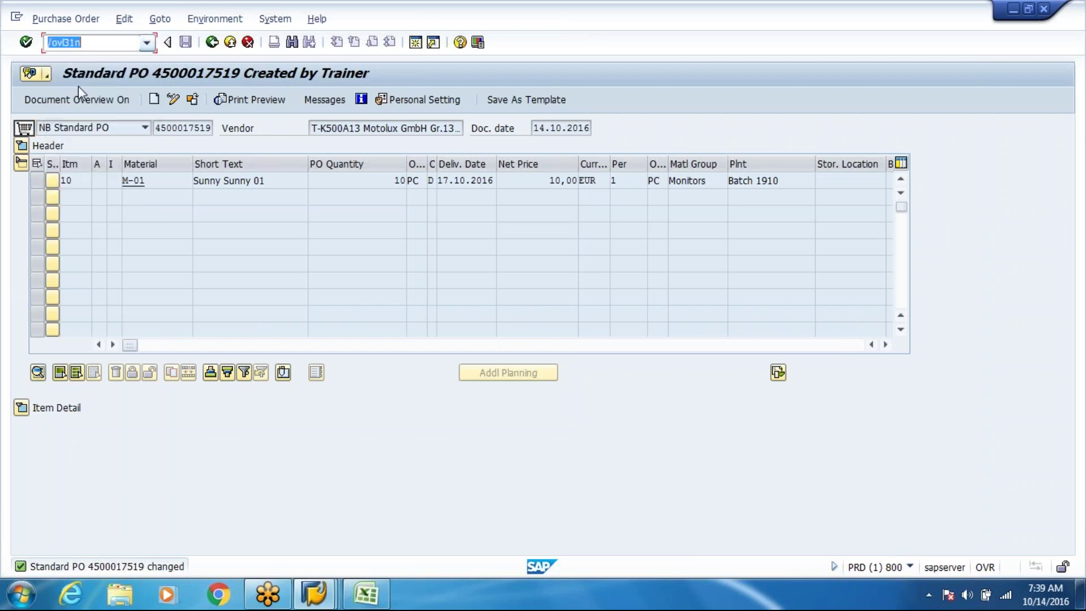
pyautogui.press('Delete')
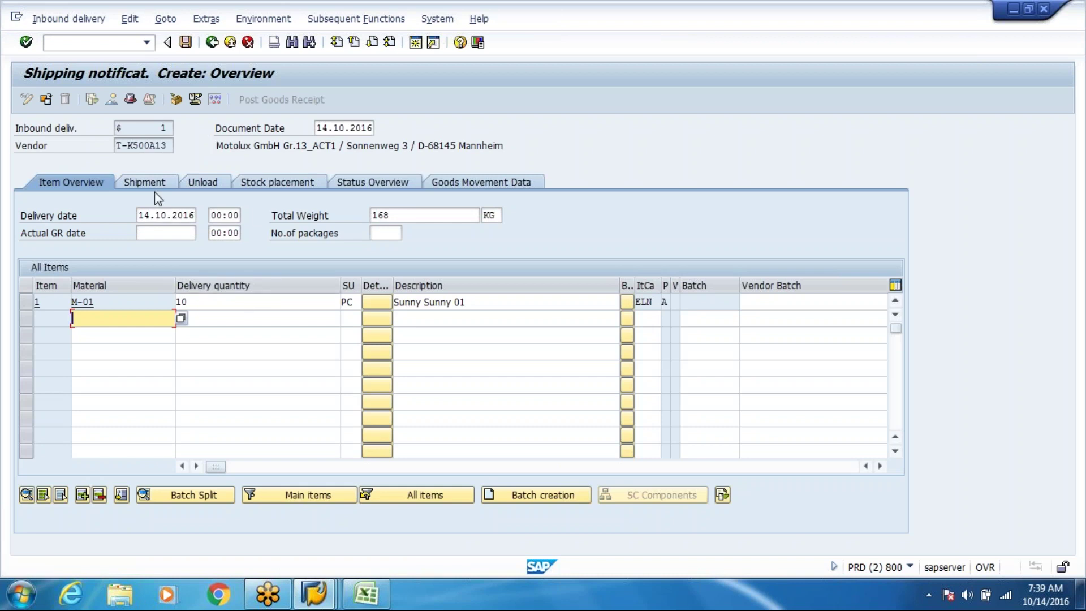
pyautogui.press('Return')
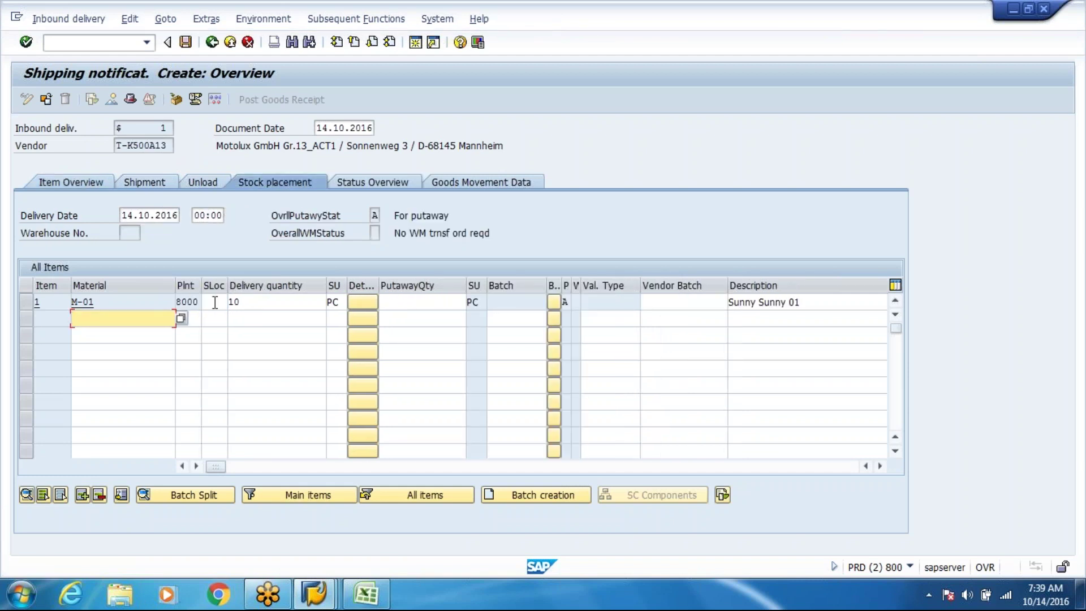
# Assign storage location 1000 to item M-01 in the stock placement data and save the inbound delivery
pyautogui.click(215, 303)
pyautogui.write('1000')
pyautogui.press('Return')
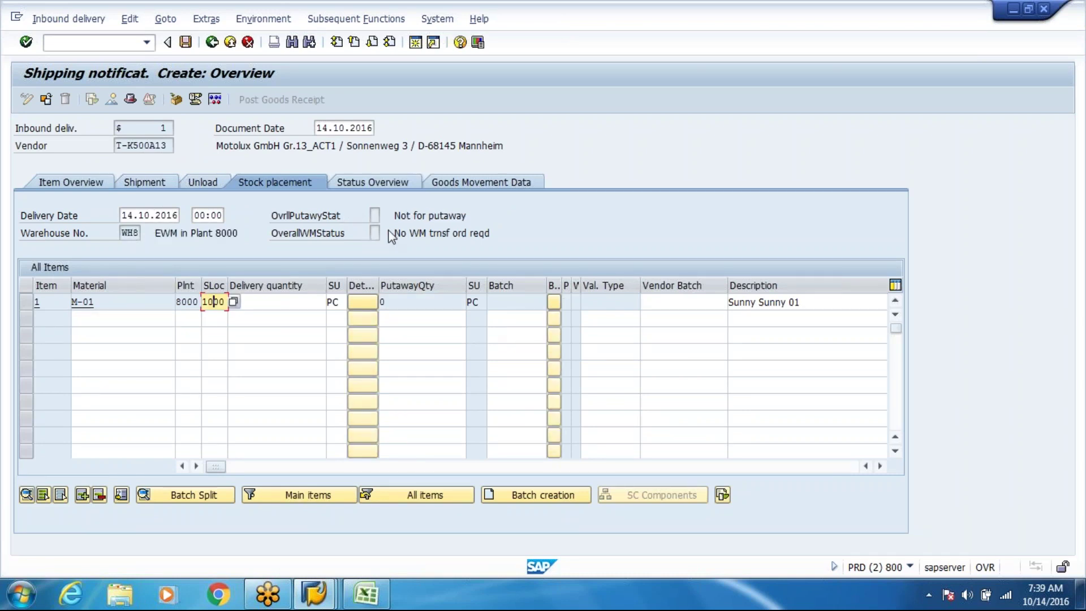
pyautogui.press('Return')
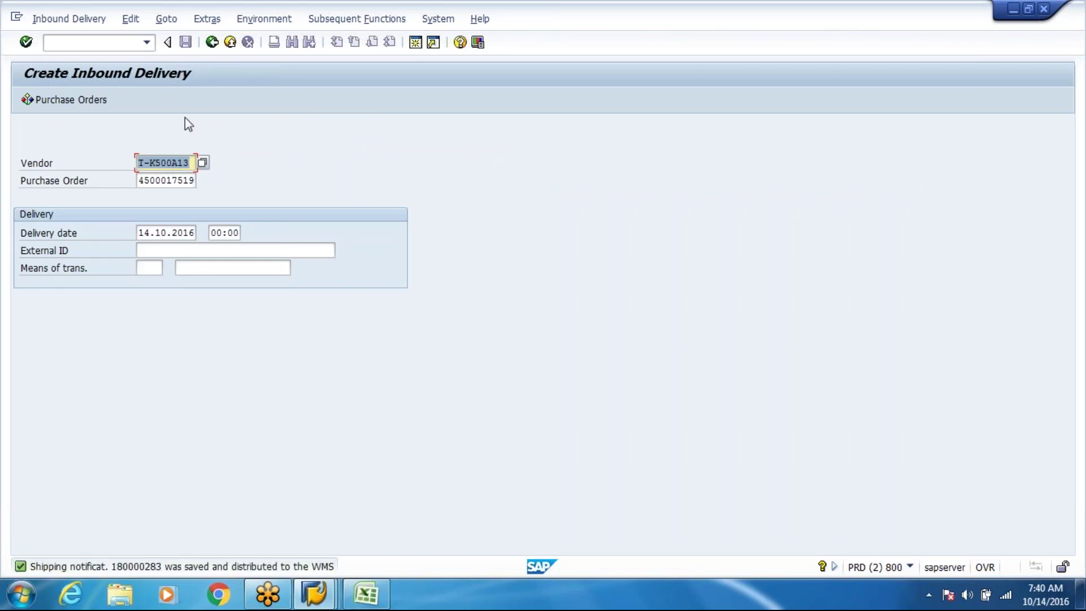
# Call up the display function for the inbound delivery that was just saved
pyautogui.click(66, 26)
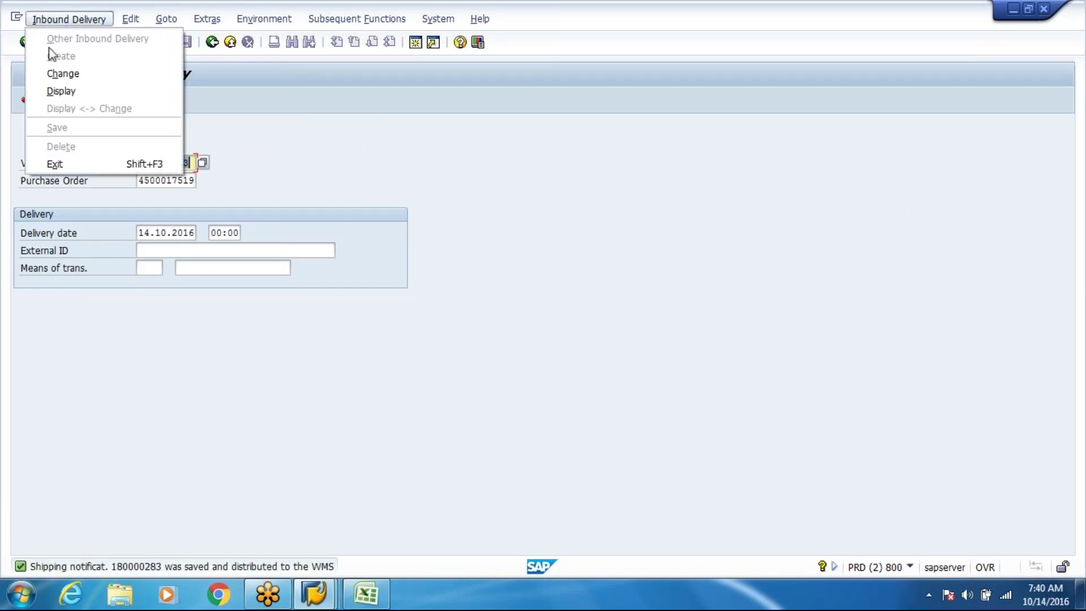
pyautogui.click(57, 91)
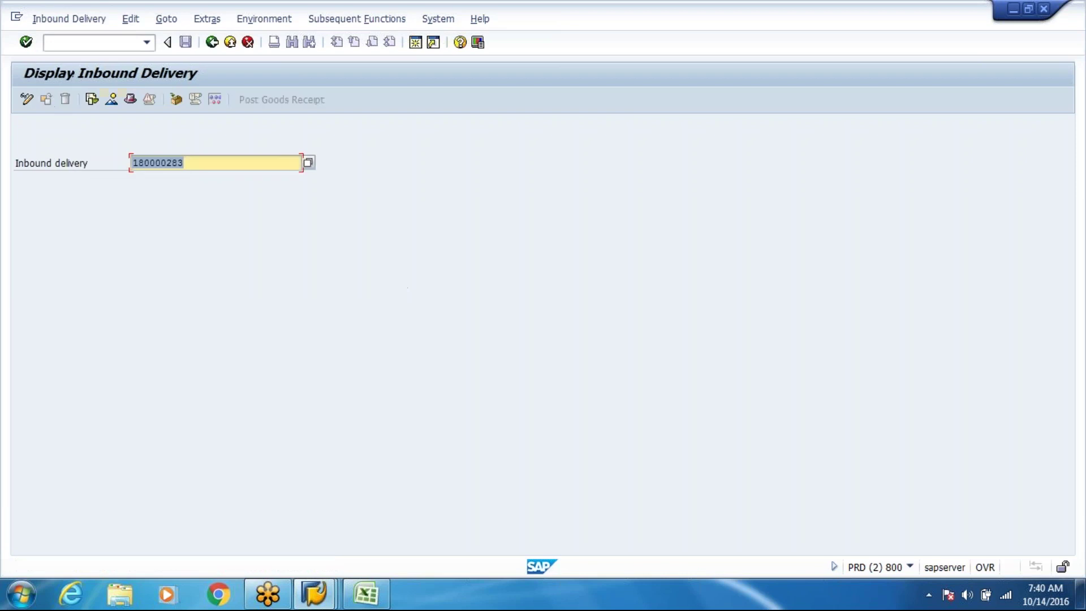
pyautogui.press('Return')
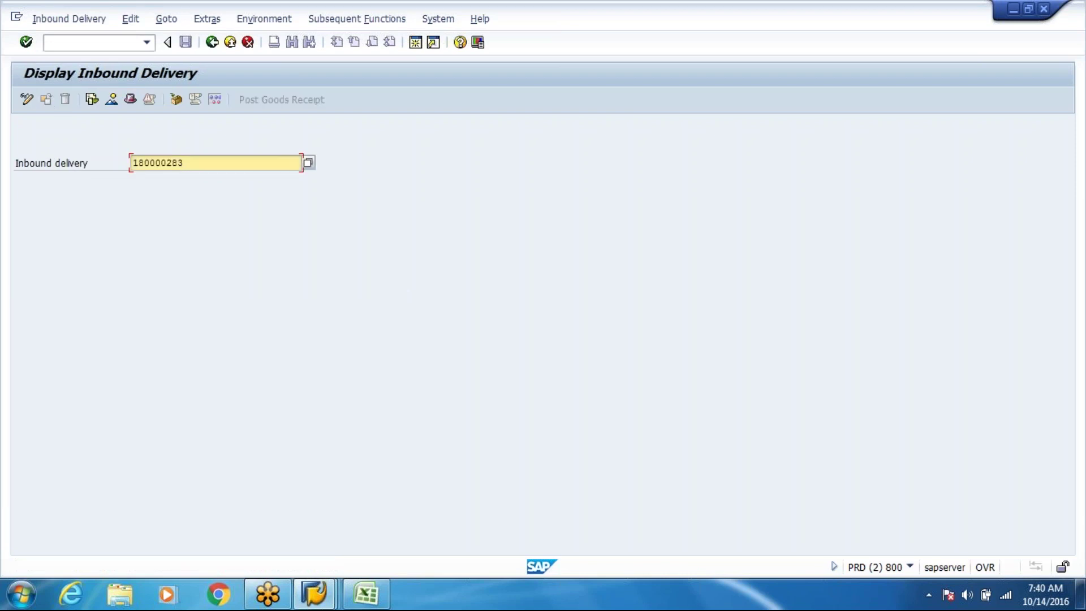
# Switch to the Maintain Inbound Delivery session and set the default warehouse number to WH80
pyautogui.click(300, 601)
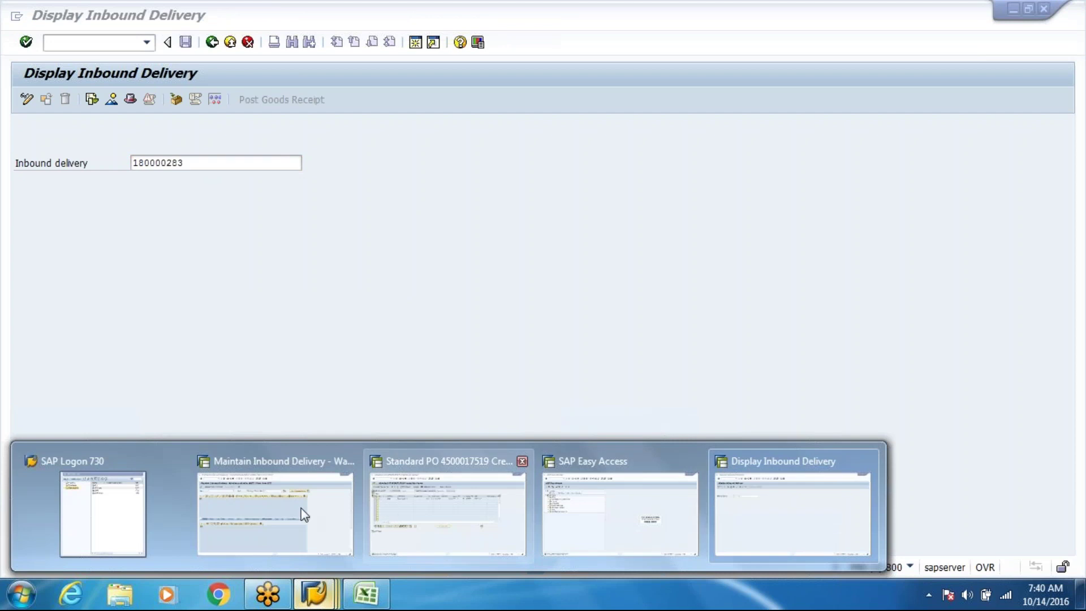
pyautogui.click(301, 512)
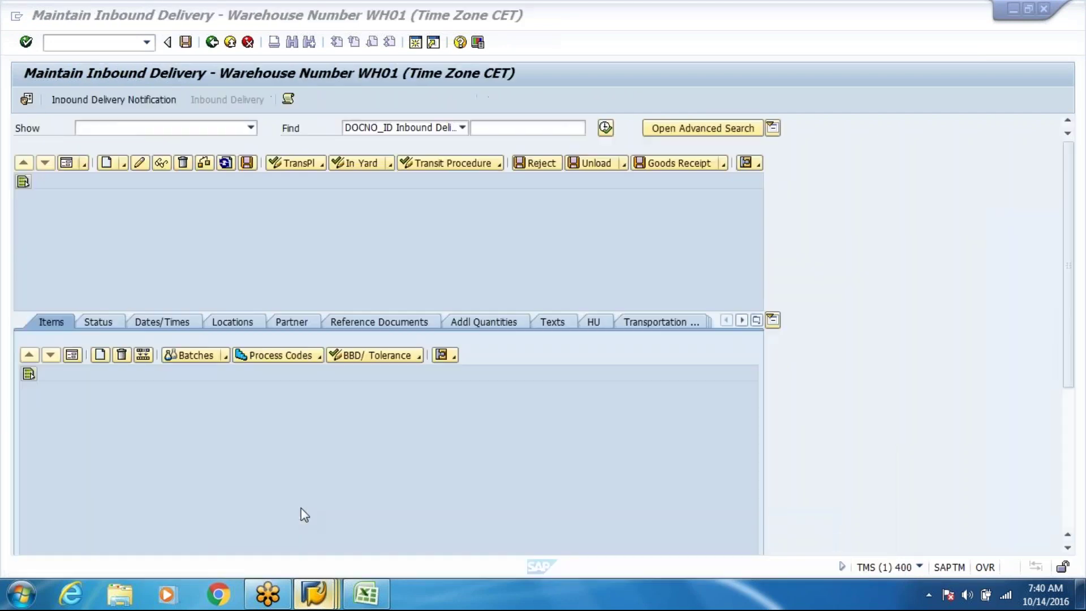
pyautogui.click(25, 100)
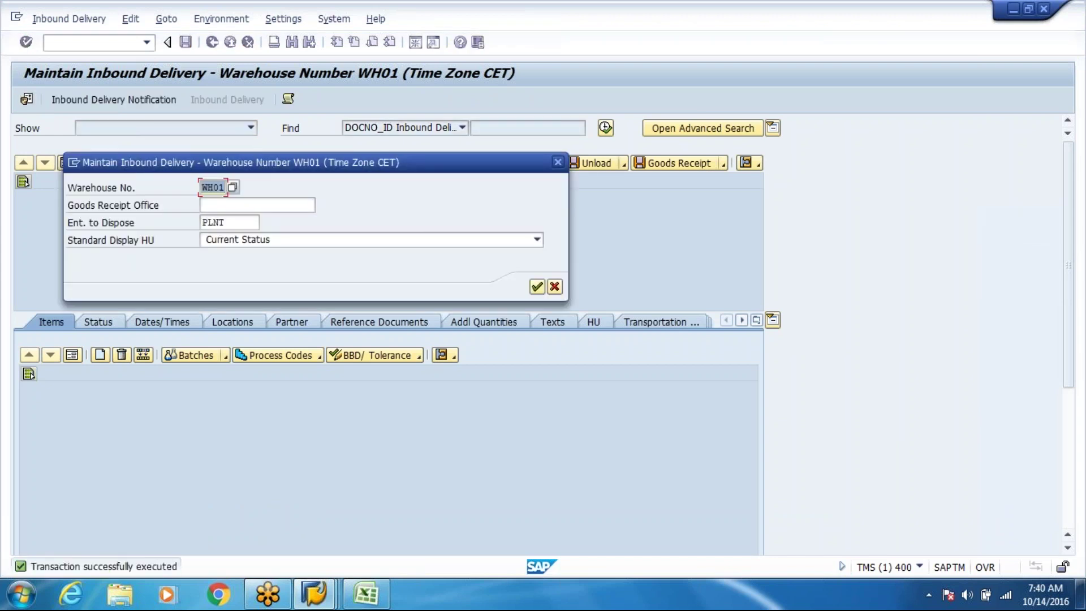
pyautogui.write('WH80')
pyautogui.press('Tab')
pyautogui.press('Tab')
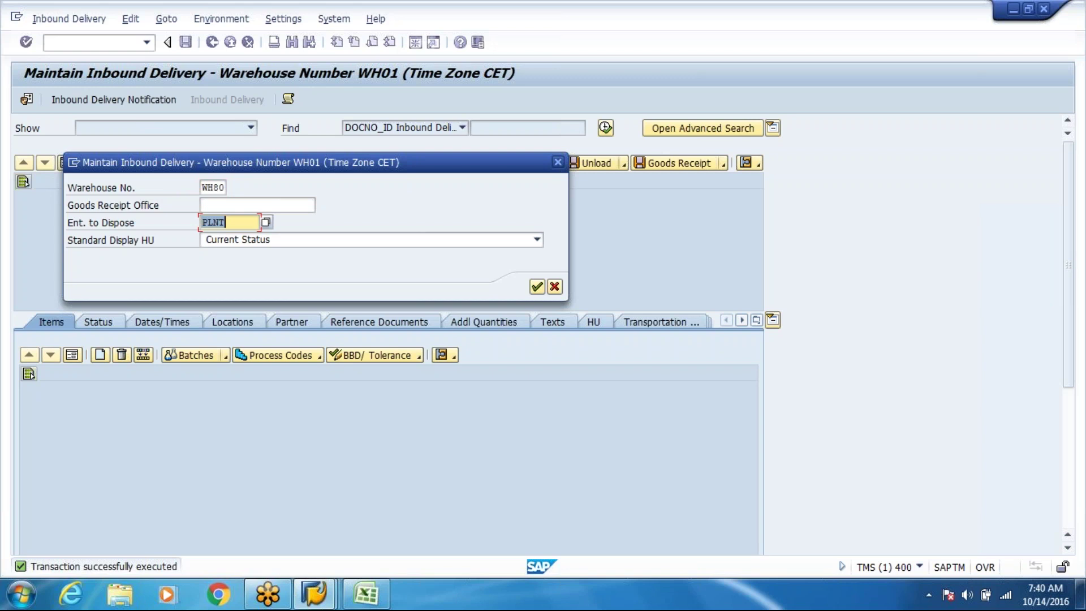
# Enter VN8000 as the party entitled to dispose and apply the default values
pyautogui.write('VN8000')
pyautogui.press('BackSpace')
pyautogui.press('BackSpace')
pyautogui.press('BackSpace')
pyautogui.press('BackSpace')
pyautogui.write('8000')
pyautogui.press('Return')
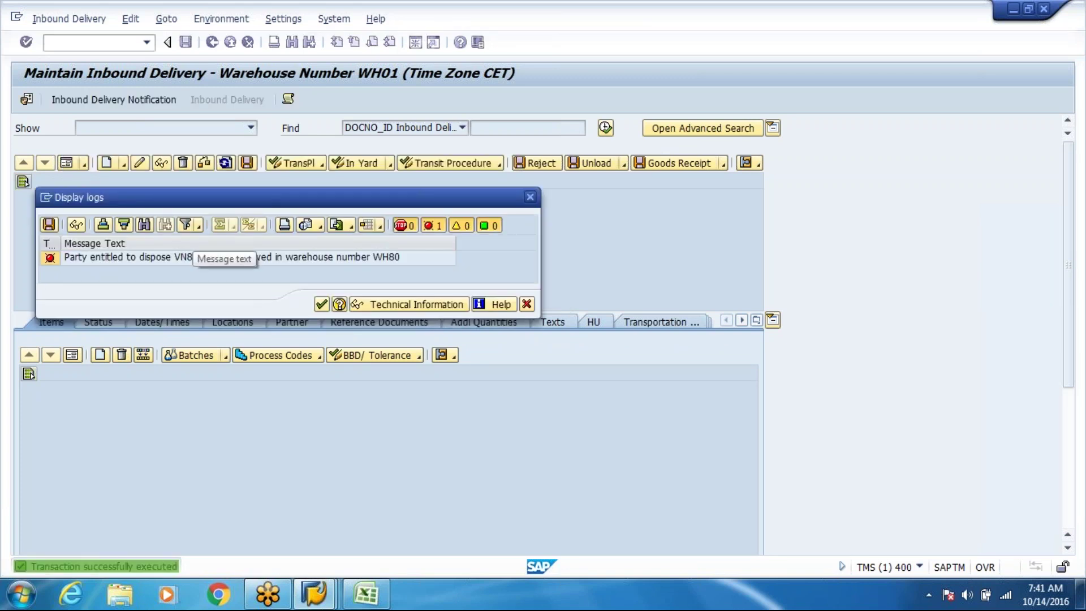
pyautogui.press('Return')
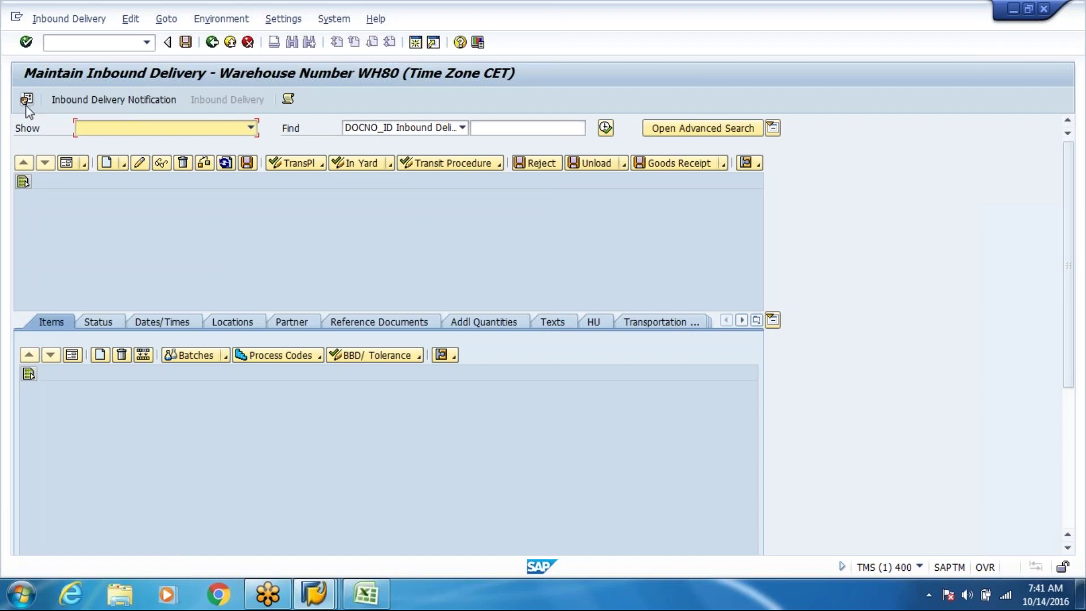
# Reopen the default values, look up the parties entitled to dispose for WH80, and clear the Ent. to Dispose entry
pyautogui.click(26, 99)
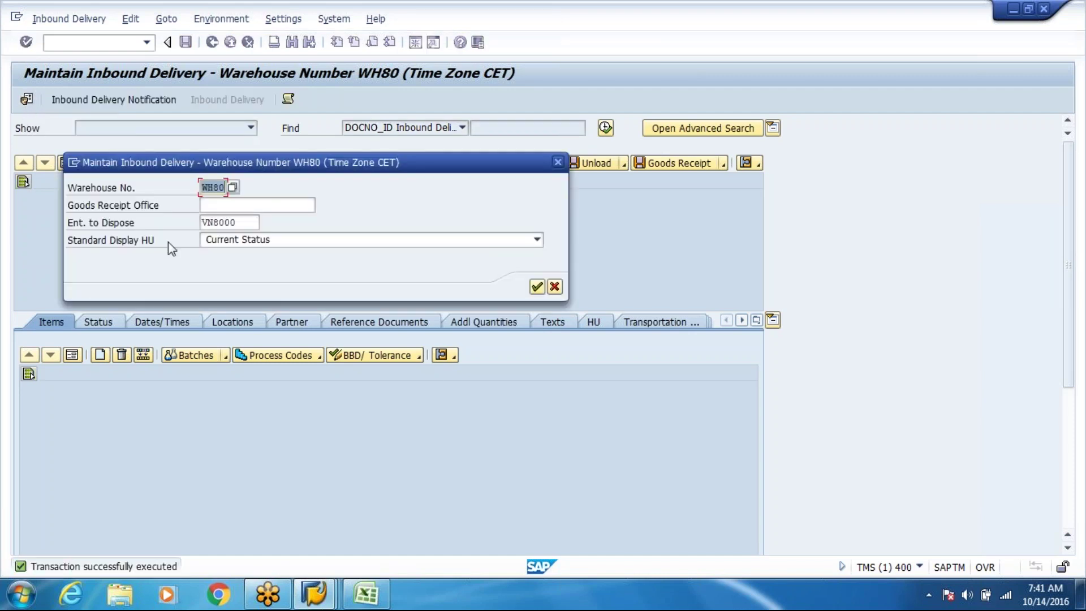
pyautogui.click(252, 222)
pyautogui.click(267, 226)
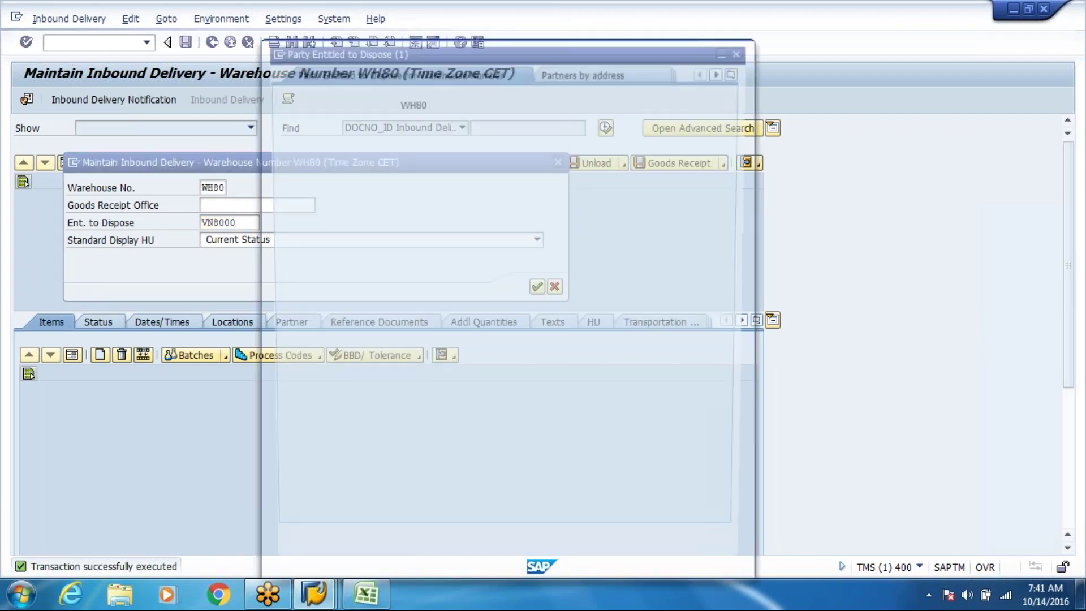
pyautogui.click(691, 552)
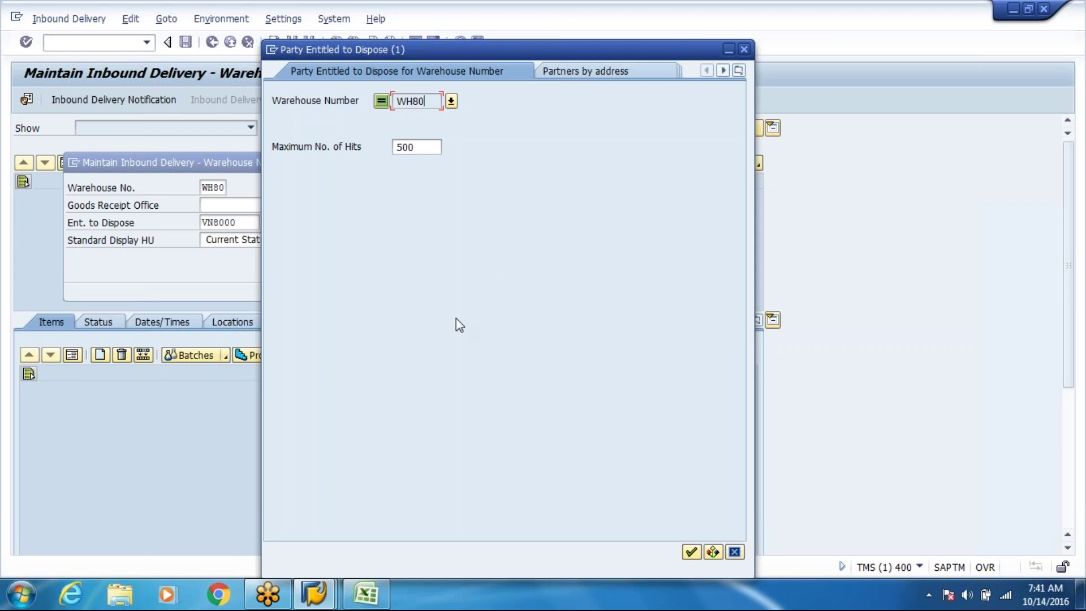
pyautogui.click(734, 552)
pyautogui.press('Delete')
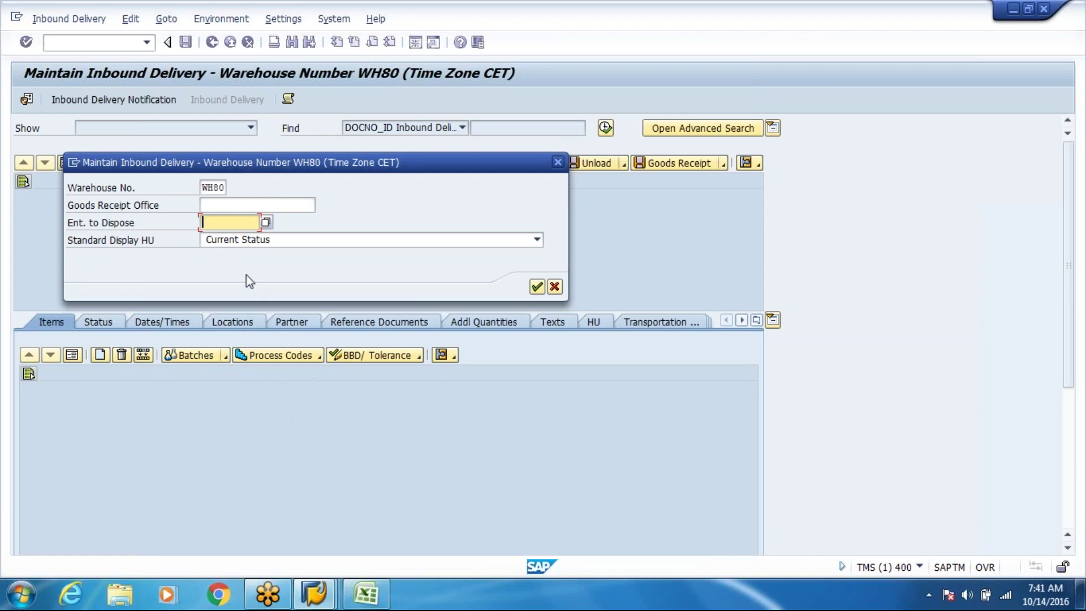
pyautogui.click(266, 224)
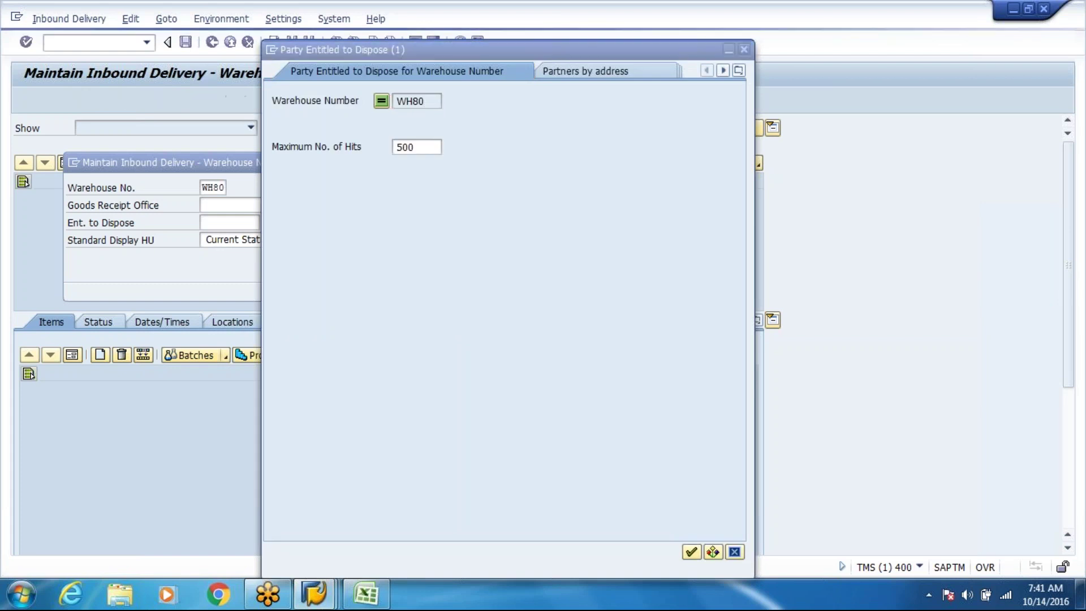
pyautogui.click(691, 552)
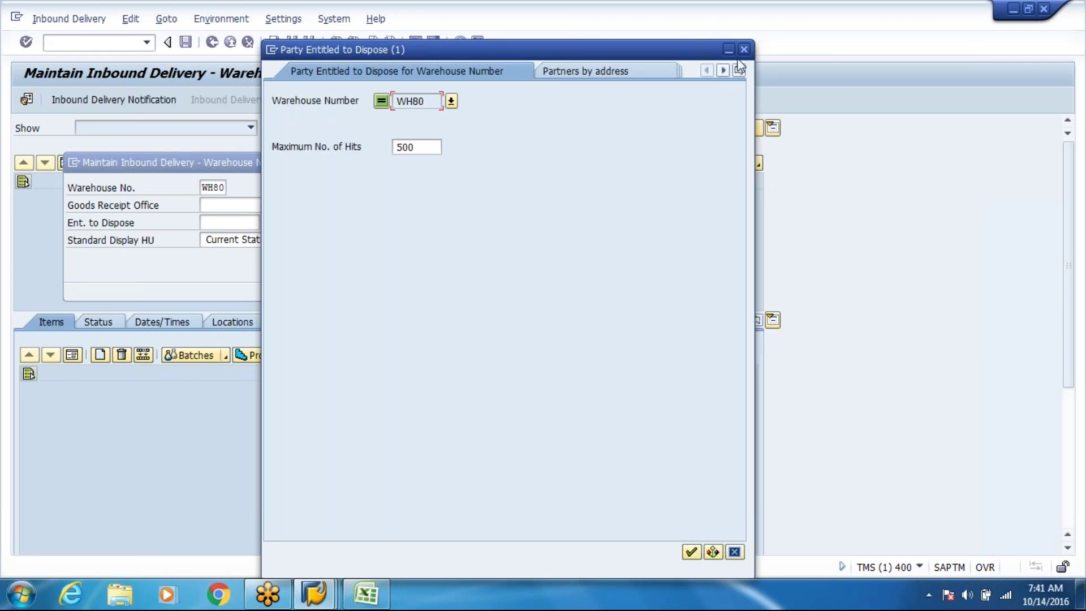
pyautogui.click(745, 50)
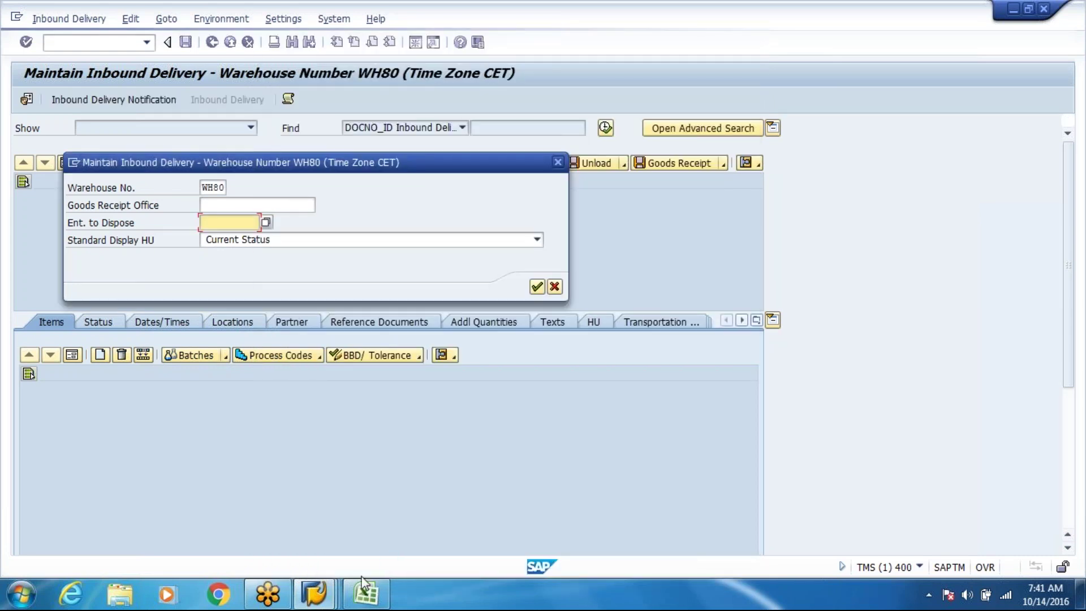
# Switch to the Data For Demo workbook in Excel and delete the "Not yet created" note beside the Warehouse EWM value
pyautogui.click(366, 601)
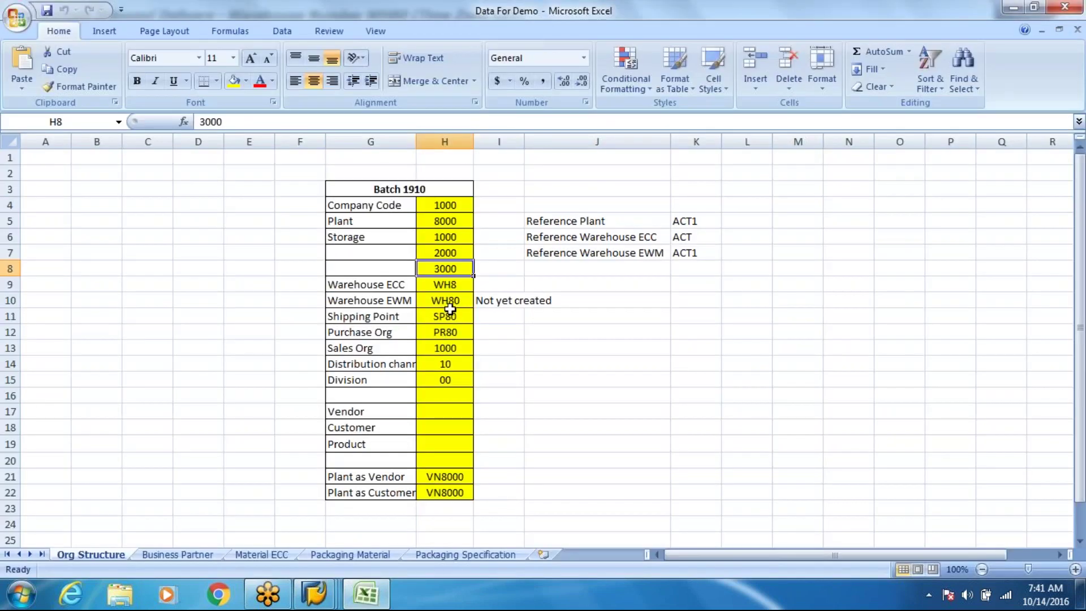
pyautogui.click(450, 305)
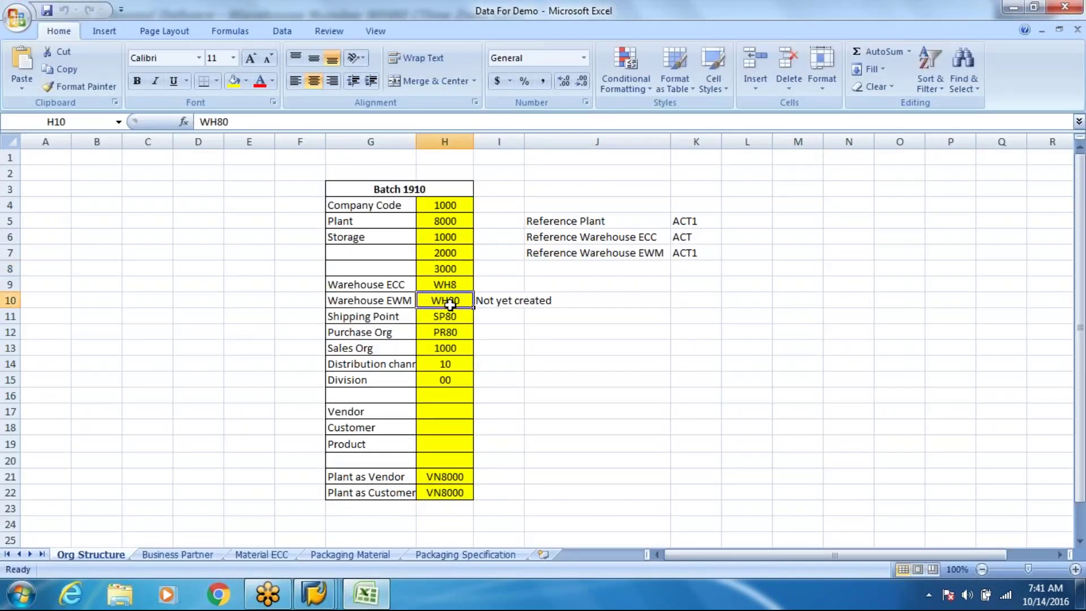
pyautogui.press('Right')
pyautogui.press('Delete')
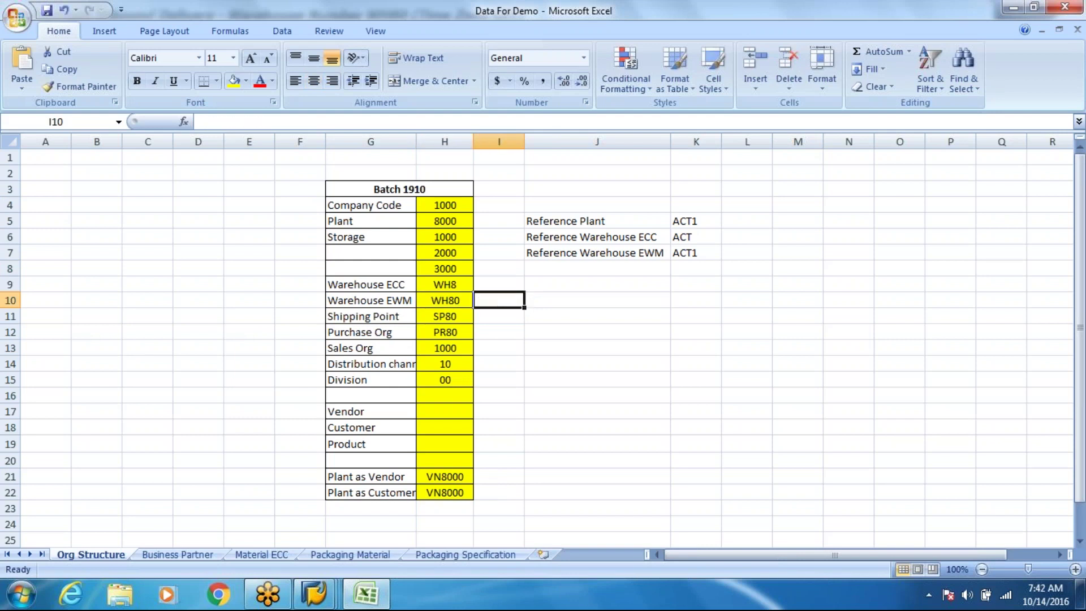
# Copy the inbound delivery number in SAP, then apply the WH80 defaults with the party entitled to dispose left blank
pyautogui.hotkey('alt', 'Tab')
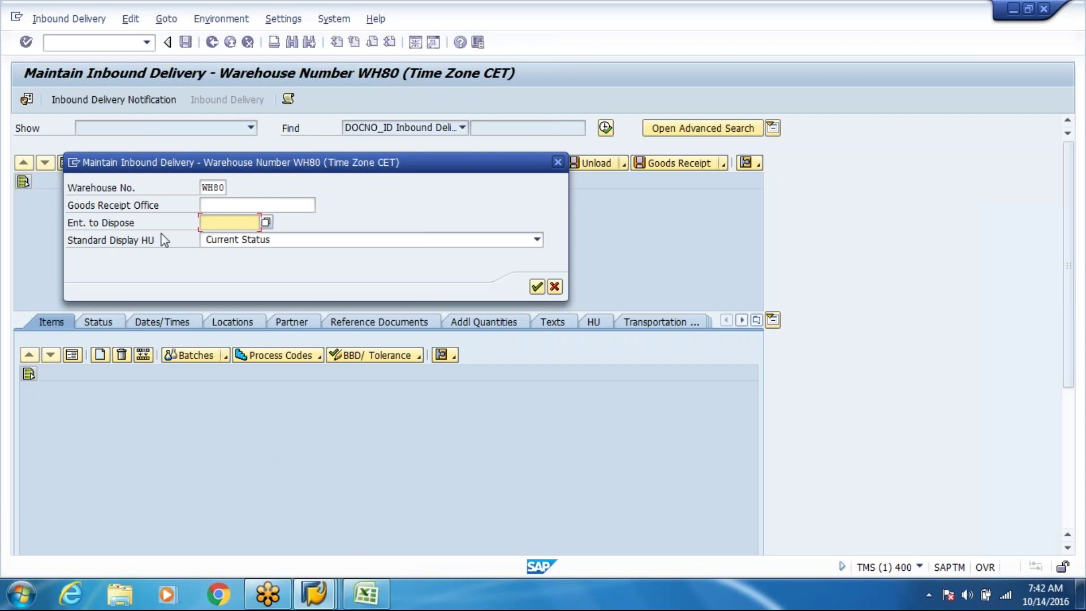
pyautogui.hotkey('alt', 'Tab')
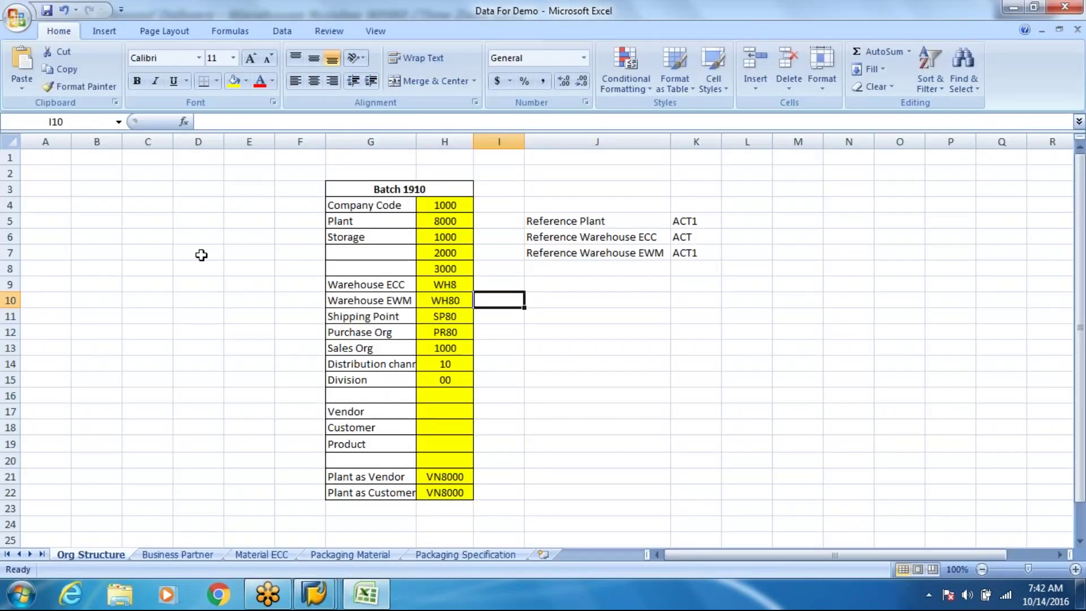
pyautogui.hotkey('alt', 'Tab')
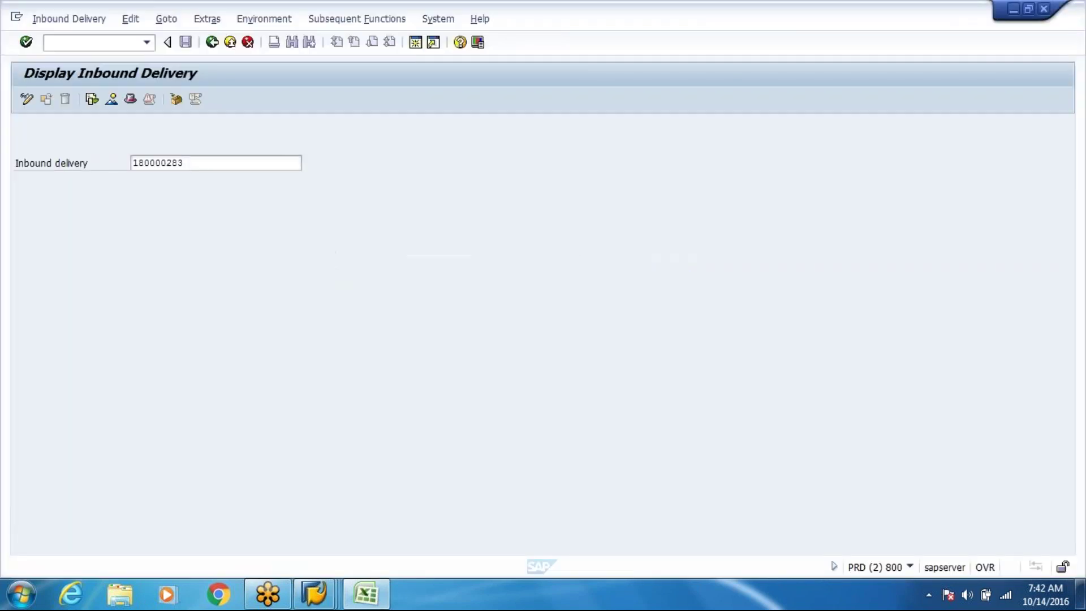
pyautogui.moveTo(194, 167); pyautogui.dragTo(113, 162)
pyautogui.click(134, 163)
pyautogui.hotkey('alt', 'Tab')
pyautogui.press('Tab')
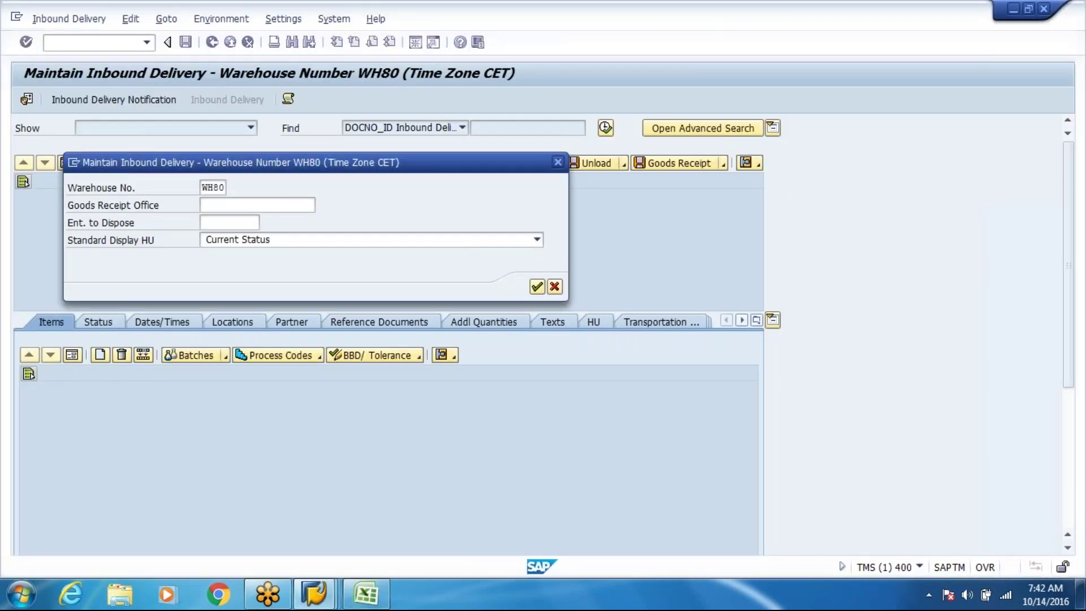
pyautogui.press('Return')
# Start transaction SMQ2 in a new session and list all inbound queues for client 400
pyautogui.hotkey('ctrl', '/')
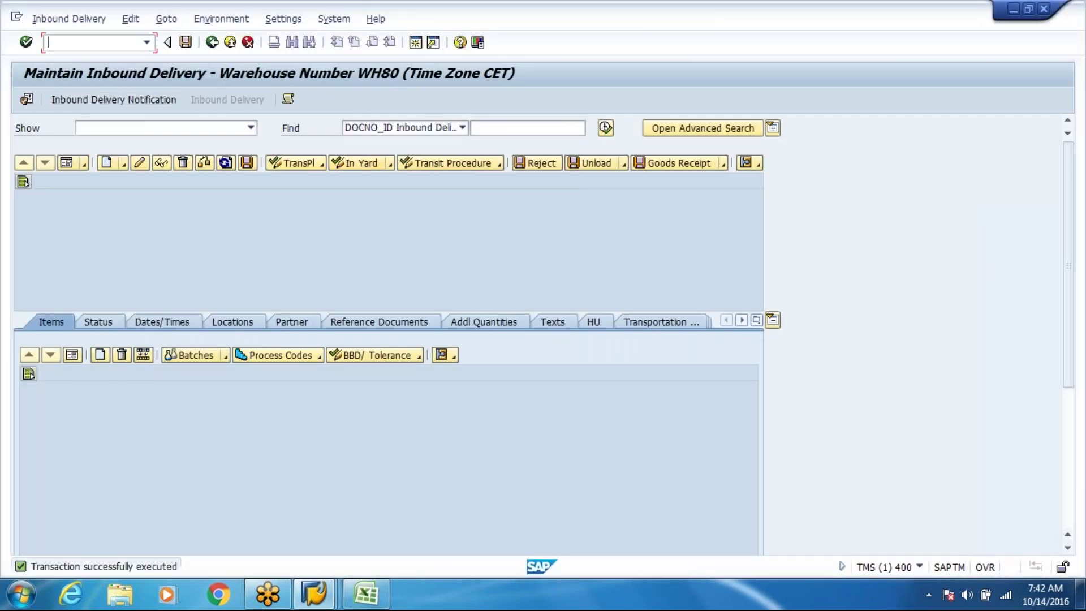
pyautogui.click(421, 44)
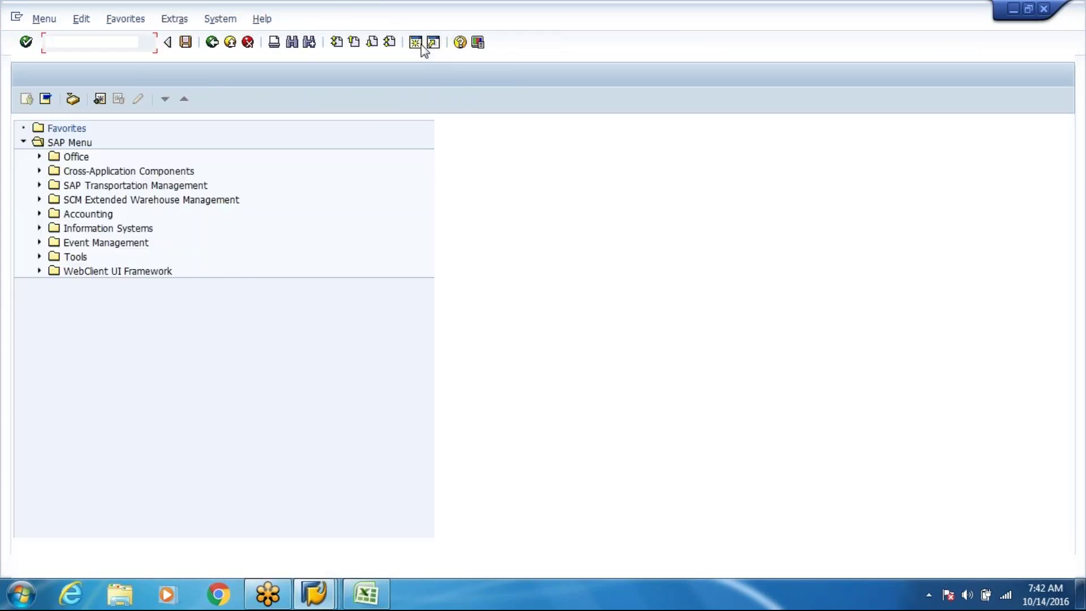
pyautogui.write('smq2')
pyautogui.press('Return')
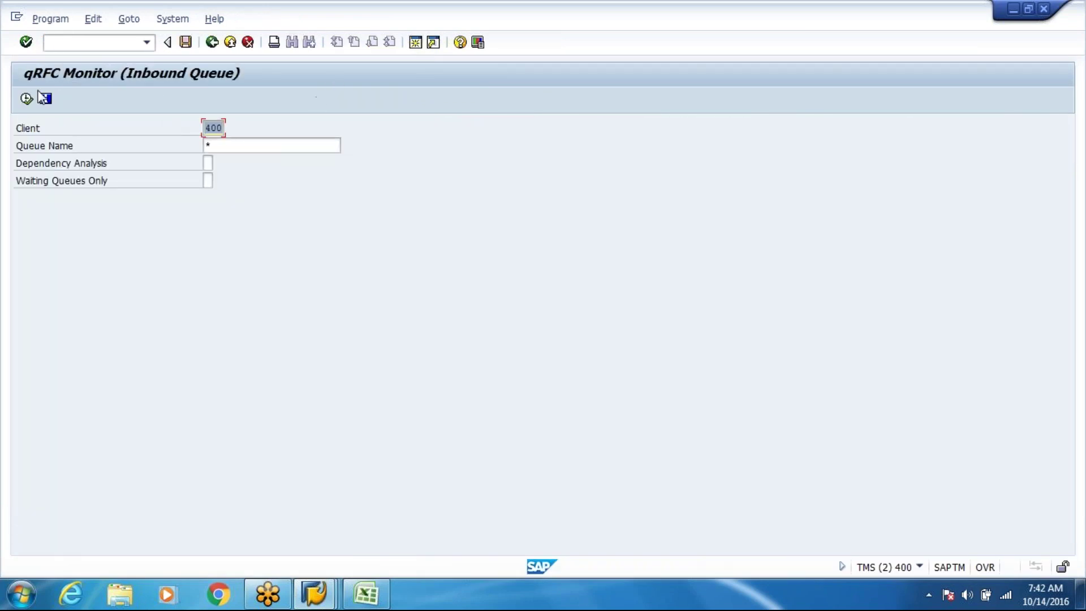
pyautogui.click(27, 99)
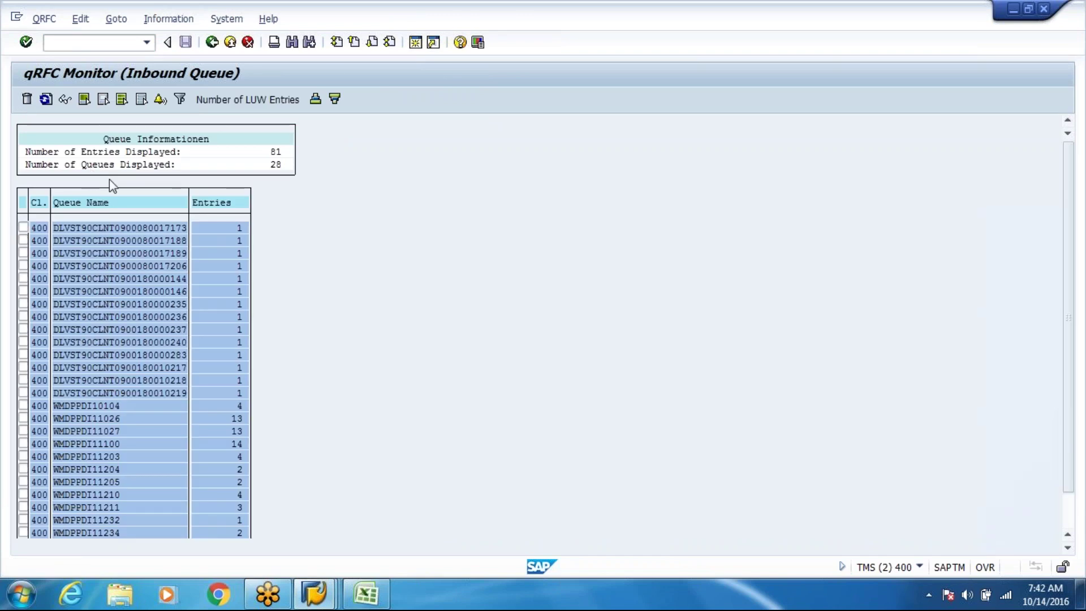
# Search the inbound queue list for the copied inbound delivery number
pyautogui.hotkey('ctrl', 'f')
pyautogui.press('Return')
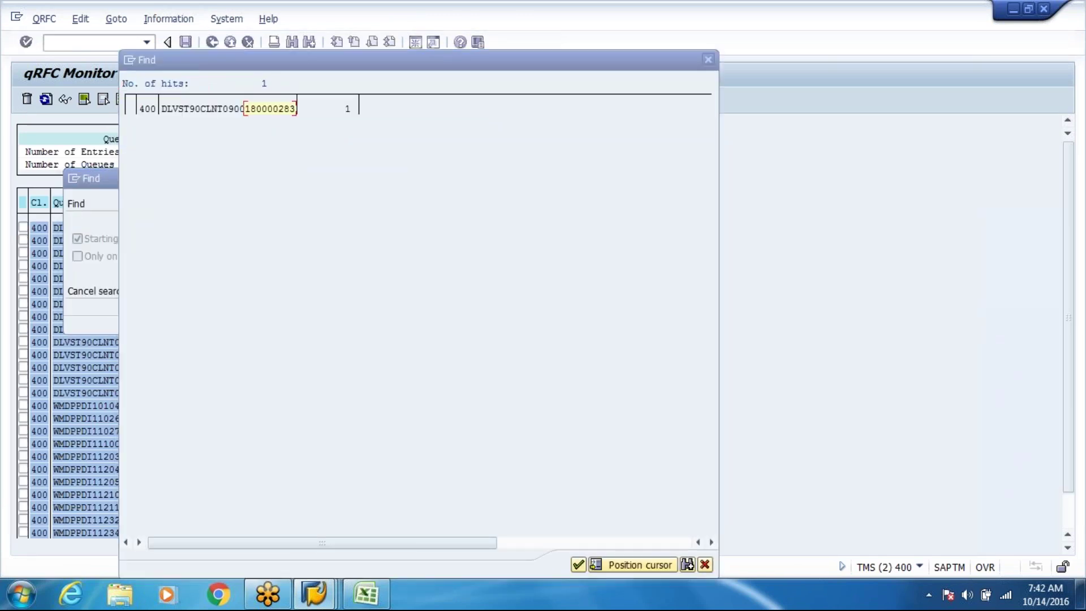
pyautogui.press('Return')
# Drill into the delivery's queue entry to display its processing log, and select the error message about creating the delivery item
pyautogui.doubleClick(159, 357)
pyautogui.doubleClick(150, 164)
pyautogui.doubleClick(620, 162)
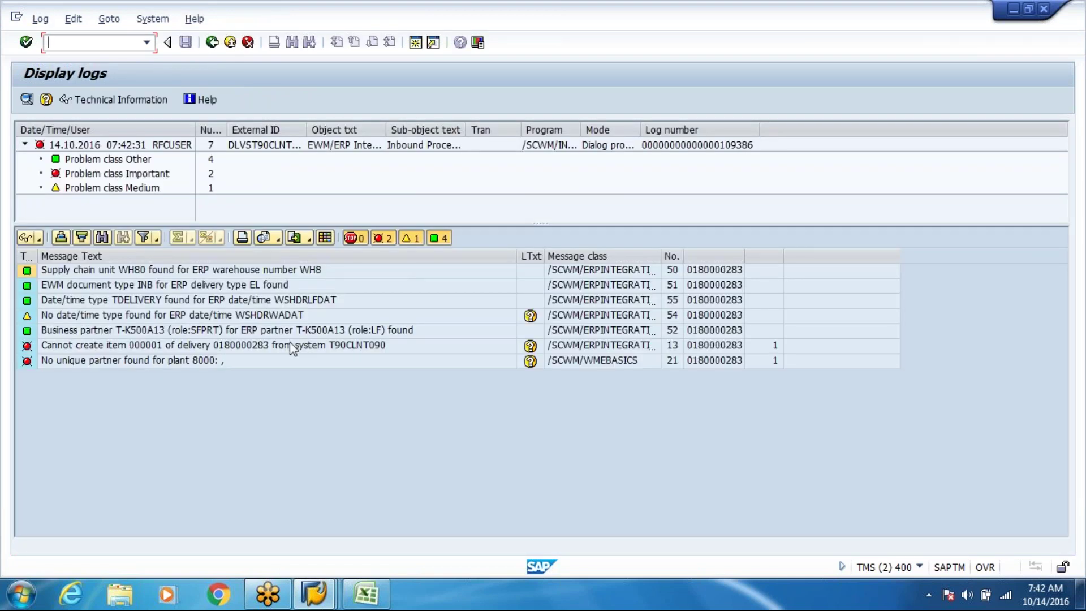
pyautogui.click(290, 351)
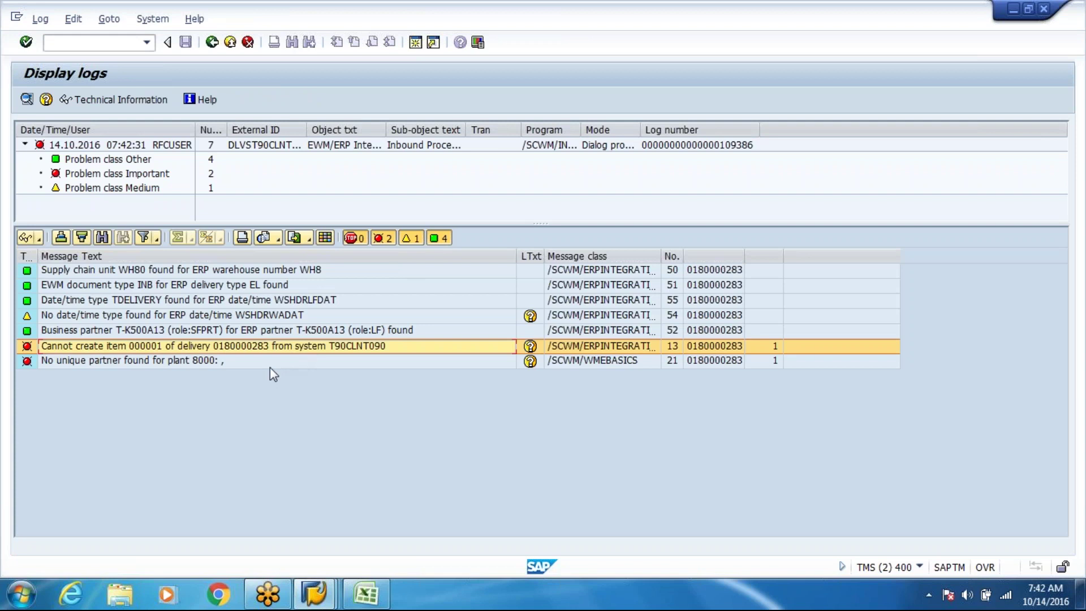
# Review the supply chain unit and plant 8000 partner messages in the processing log, and return to the queue entry
pyautogui.click(270, 366)
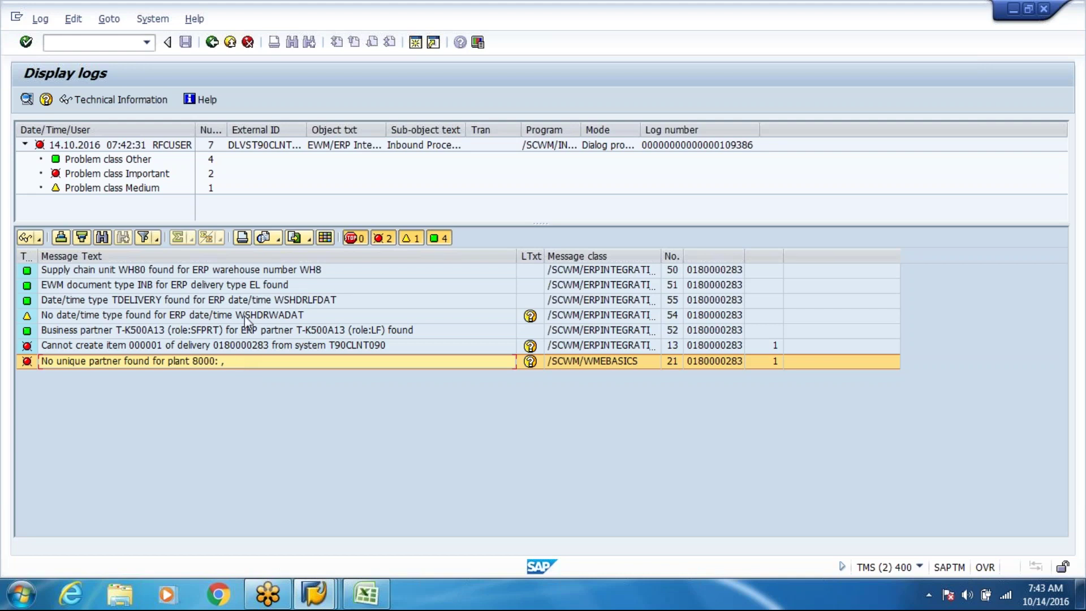
pyautogui.click(232, 276)
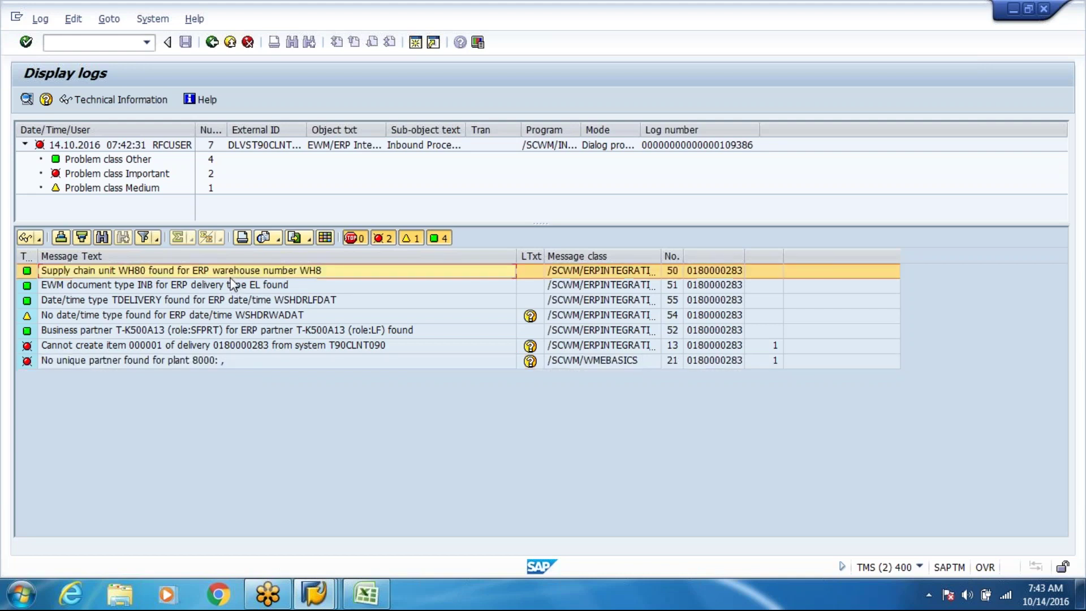
pyautogui.click(160, 360)
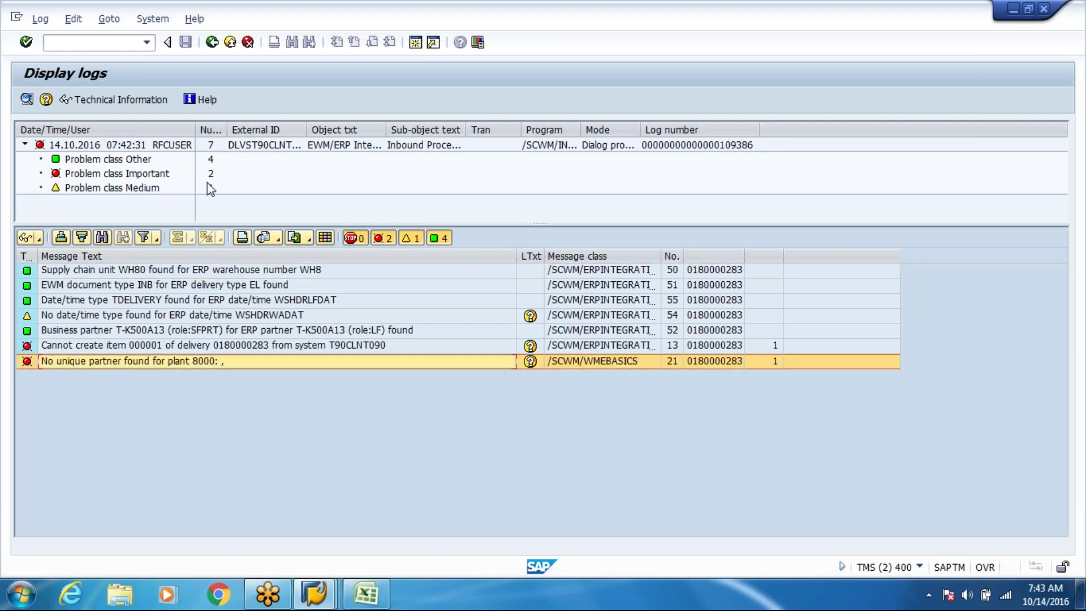
pyautogui.click(212, 43)
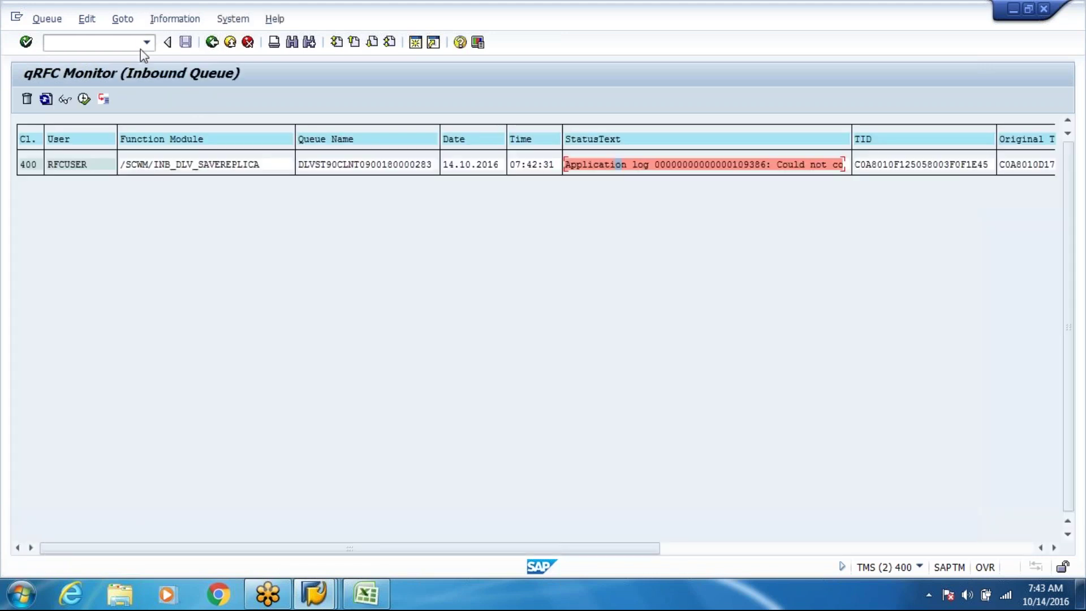
# Open a new session and try to start transaction /SCWM/SCU
pyautogui.click(415, 42)
pyautogui.write('/n/s')
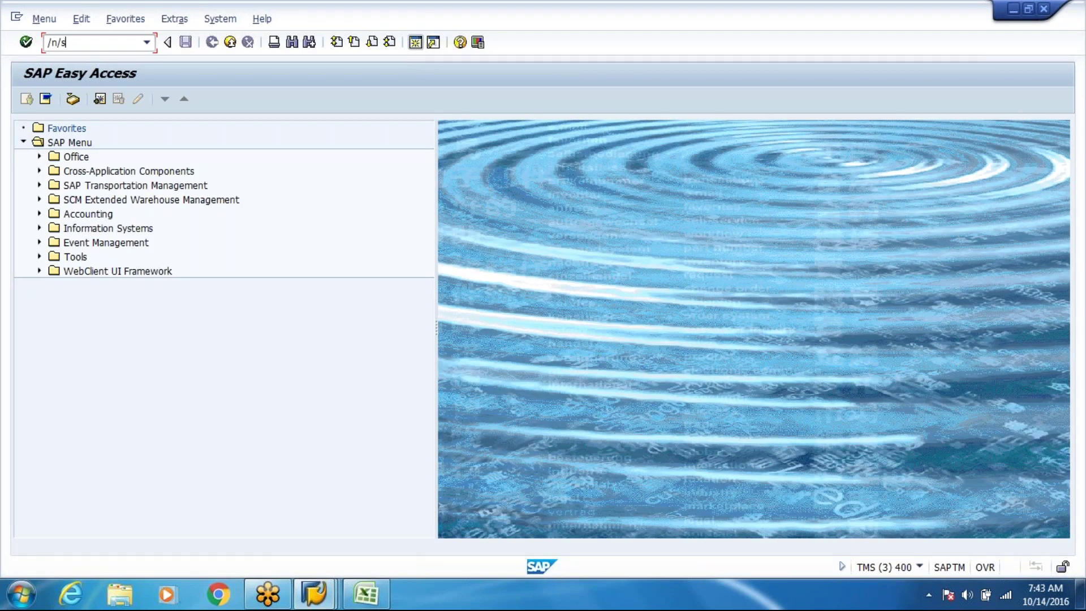
pyautogui.write('cwm/scu')
pyautogui.press('Return')
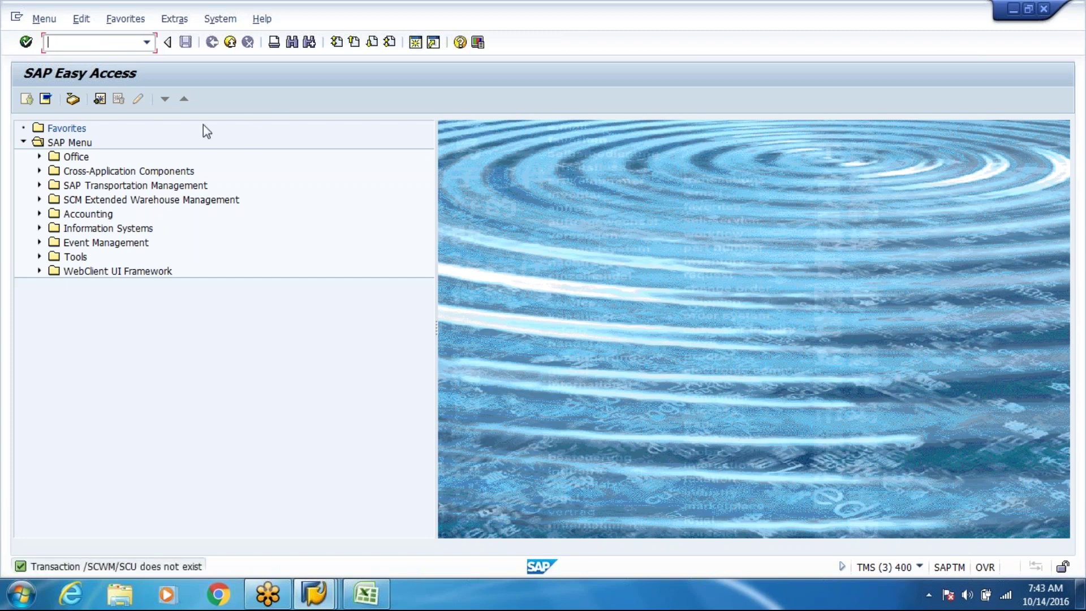
# Start supply chain unit maintenance from the Extended Warehouse Management master data
pyautogui.click(38, 200)
pyautogui.click(56, 215)
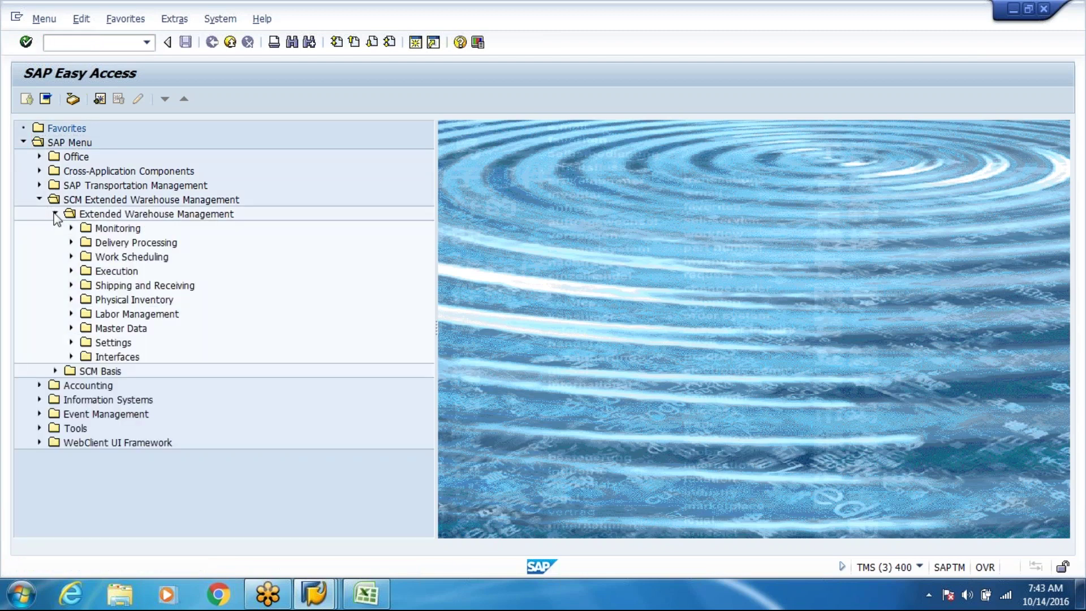
pyautogui.click(70, 328)
pyautogui.doubleClick(138, 342)
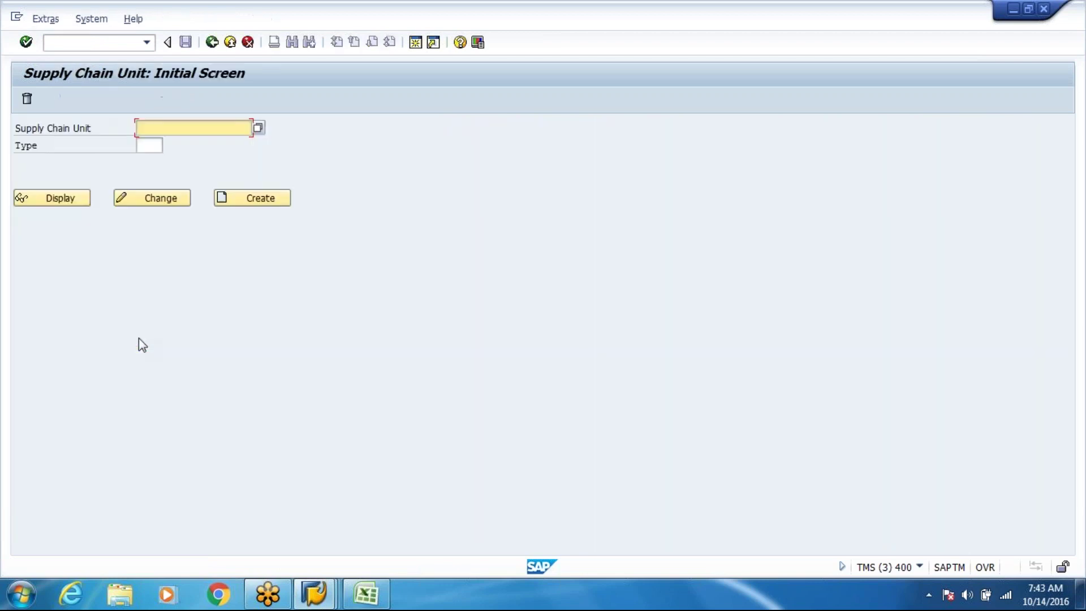
# Open supply chain unit 8000 for changes with the type left blank
pyautogui.press('space')
pyautogui.press('Down')
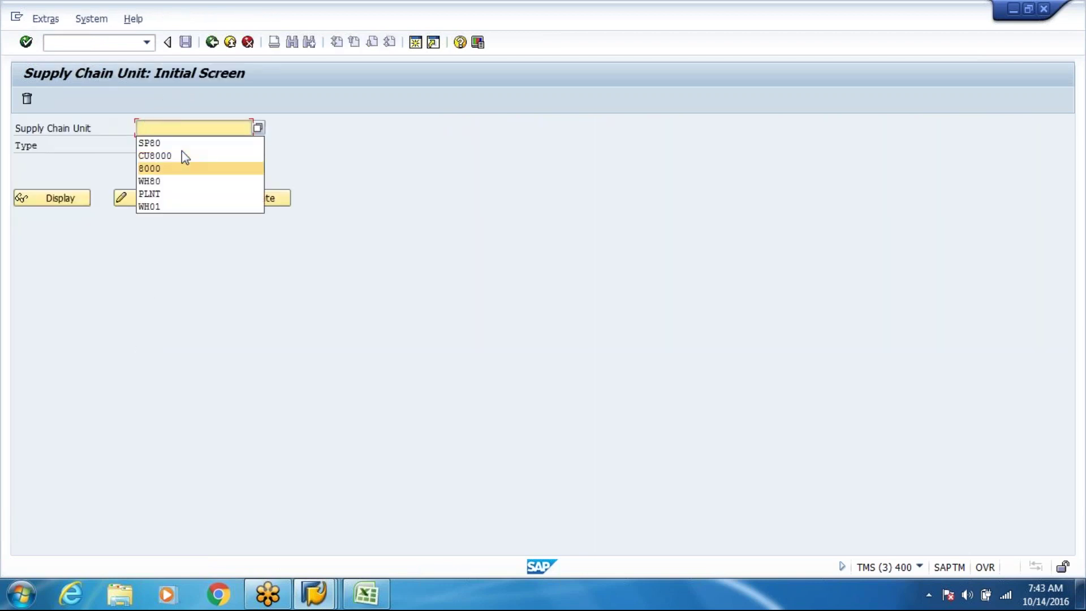
pyautogui.press('Return')
pyautogui.press('Tab')
pyautogui.press('space')
pyautogui.press('Down')
pyautogui.press('Return')
pyautogui.press('BackSpace')
pyautogui.press('BackSpace')
pyautogui.press('BackSpace')
pyautogui.press('BackSpace')
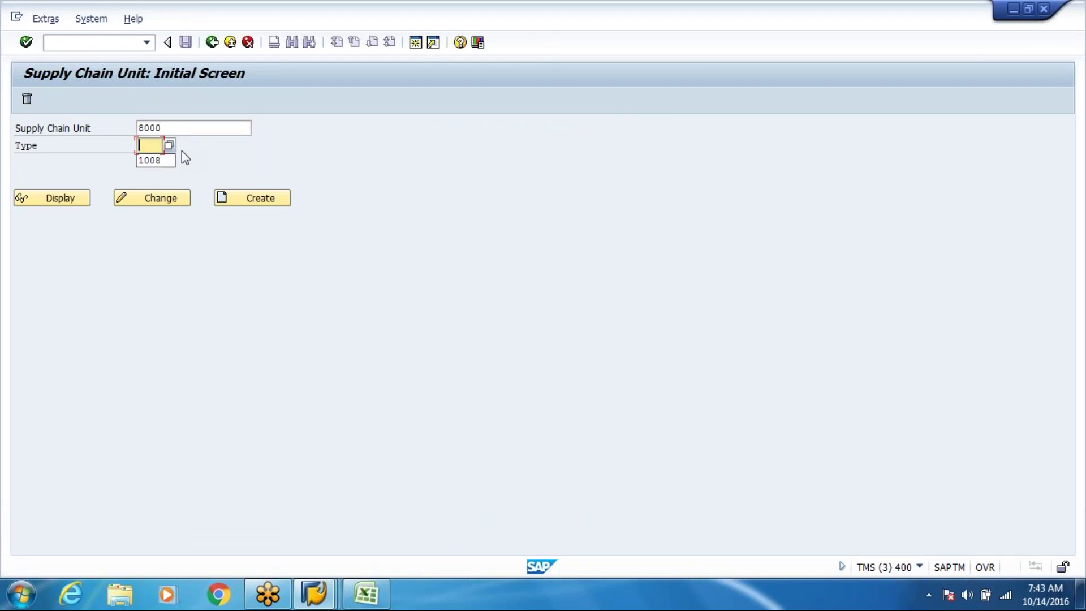
pyautogui.hotkey('shift', 'Tab')
pyautogui.click(142, 197)
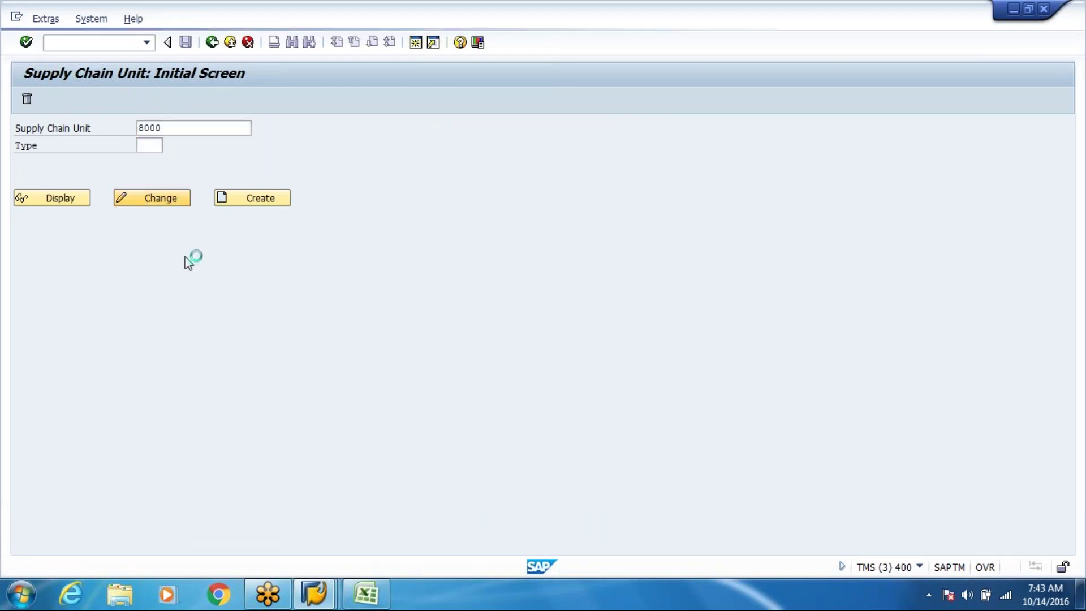
# Assign business partner VN8000 to supply chain unit 8000, save, and leave the maintenance screen
pyautogui.click(152, 425)
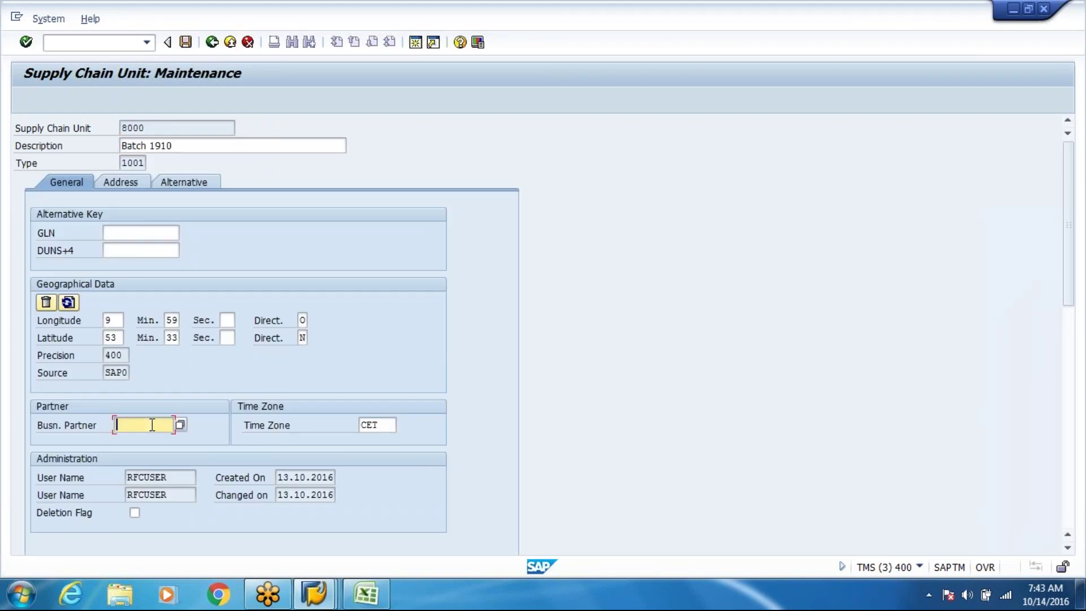
pyautogui.write('VN8000')
pyautogui.hotkey('ctrl', 's')
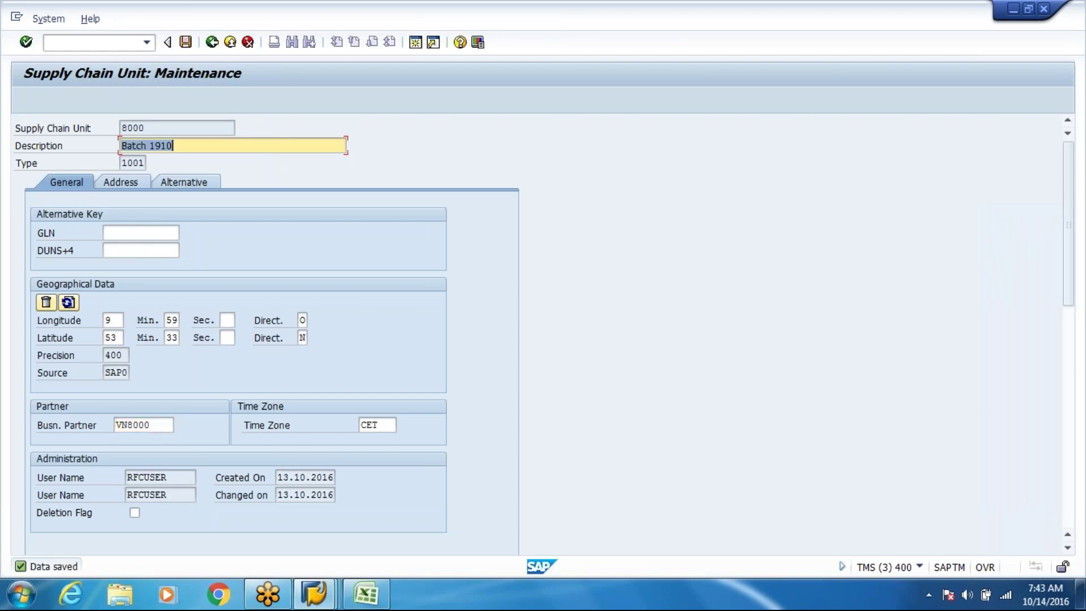
pyautogui.click(213, 43)
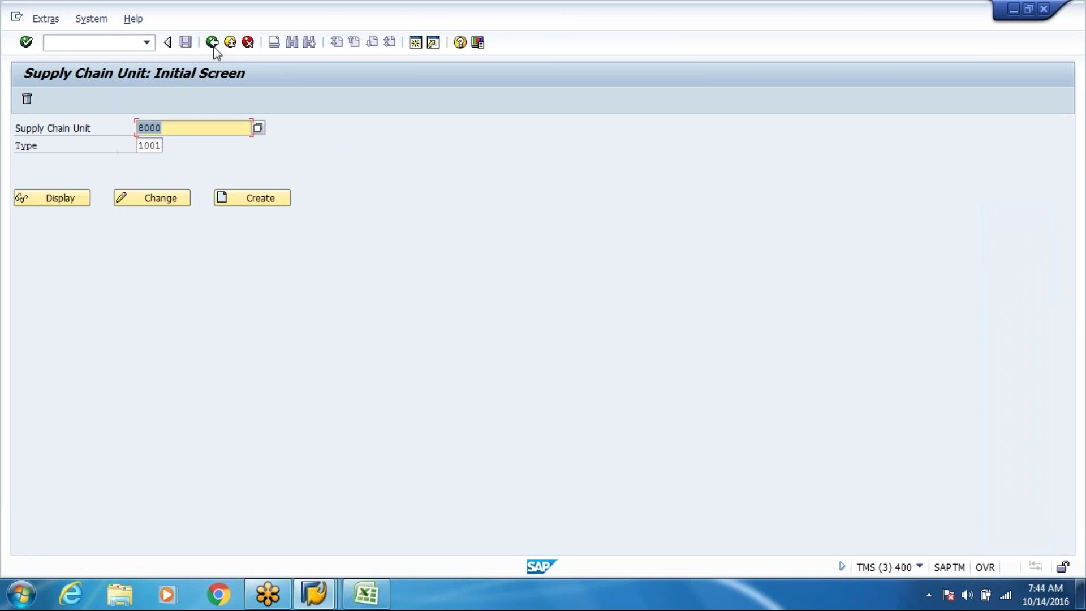
pyautogui.click(213, 43)
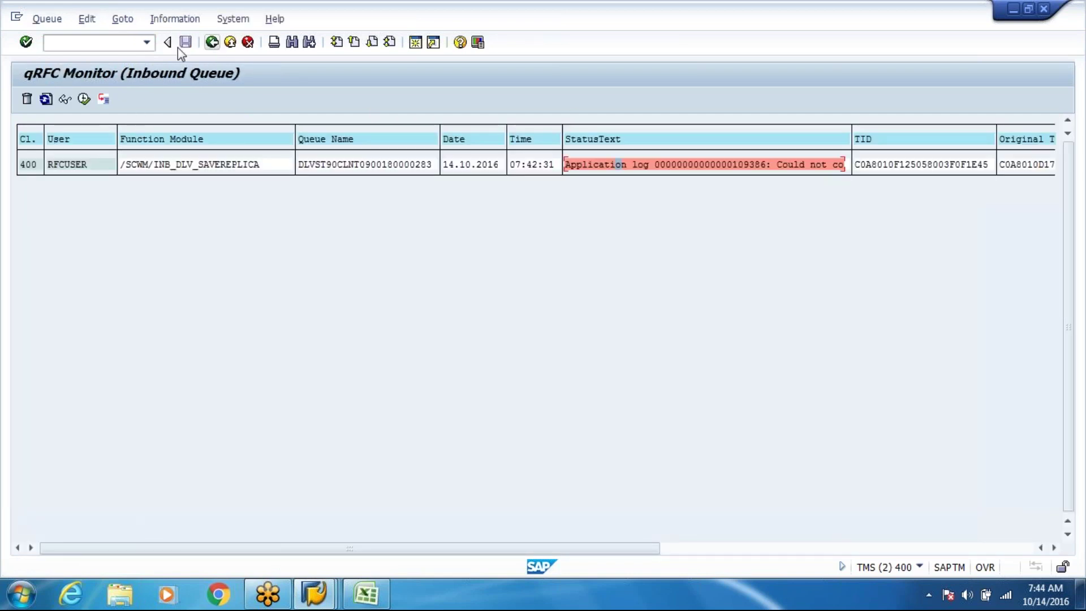
# Return to the inbound queue overview, activate the delivery's failed queue, and refresh the list
pyautogui.click(212, 43)
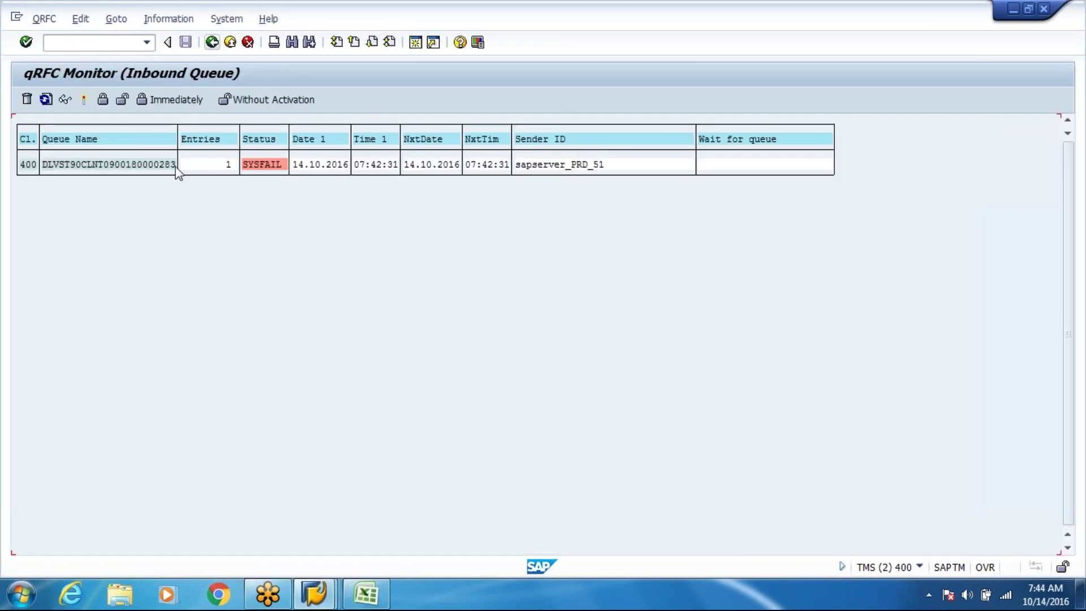
pyautogui.click(83, 101)
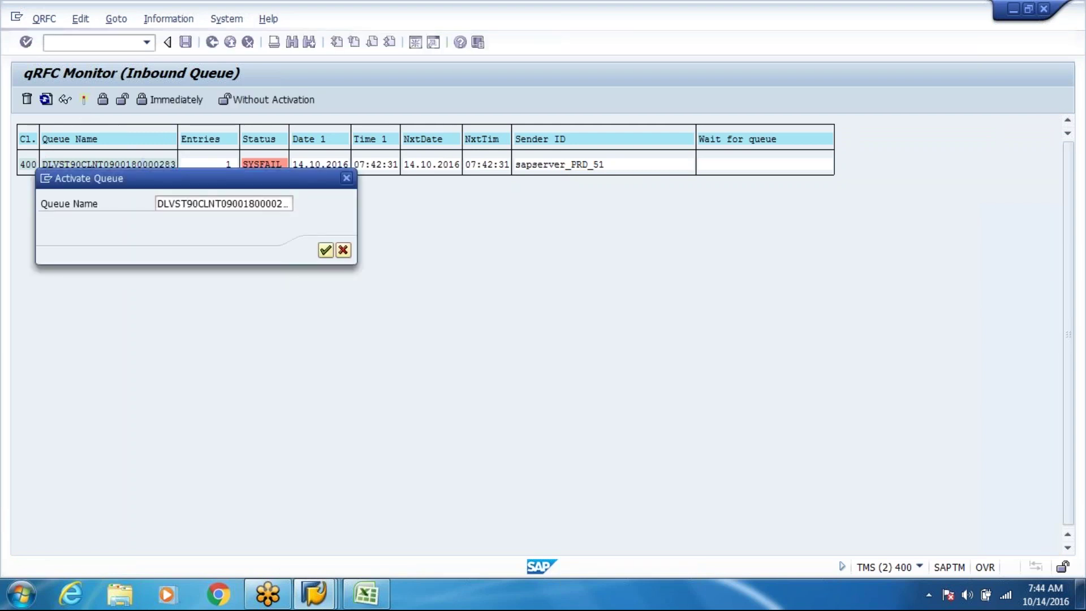
pyautogui.press('Return')
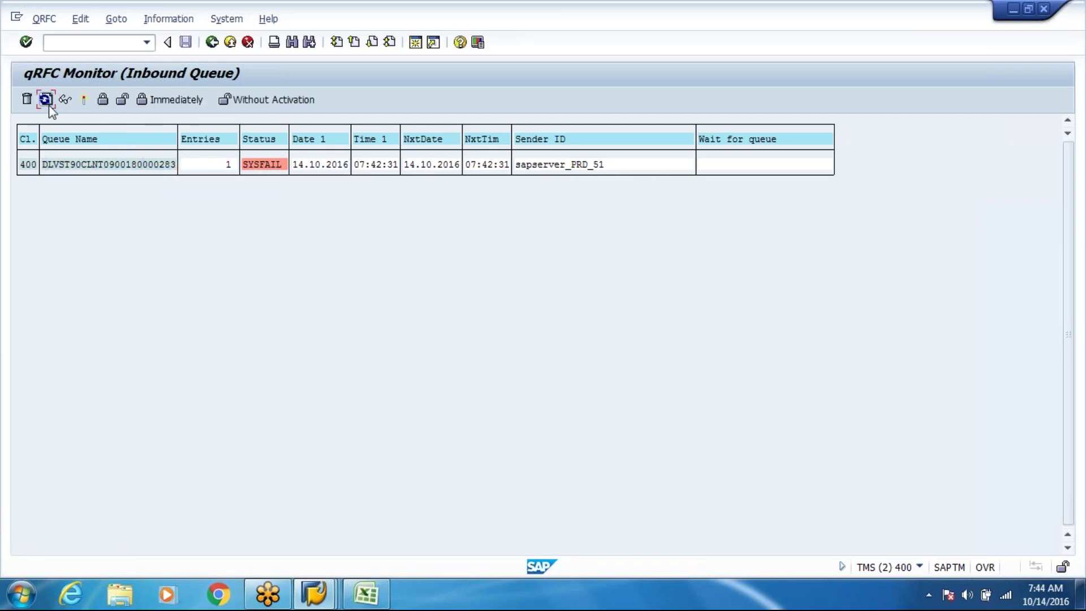
pyautogui.click(46, 101)
# Execute the LUW of the delivery's queue entry again and display its new processing log
pyautogui.doubleClick(153, 170)
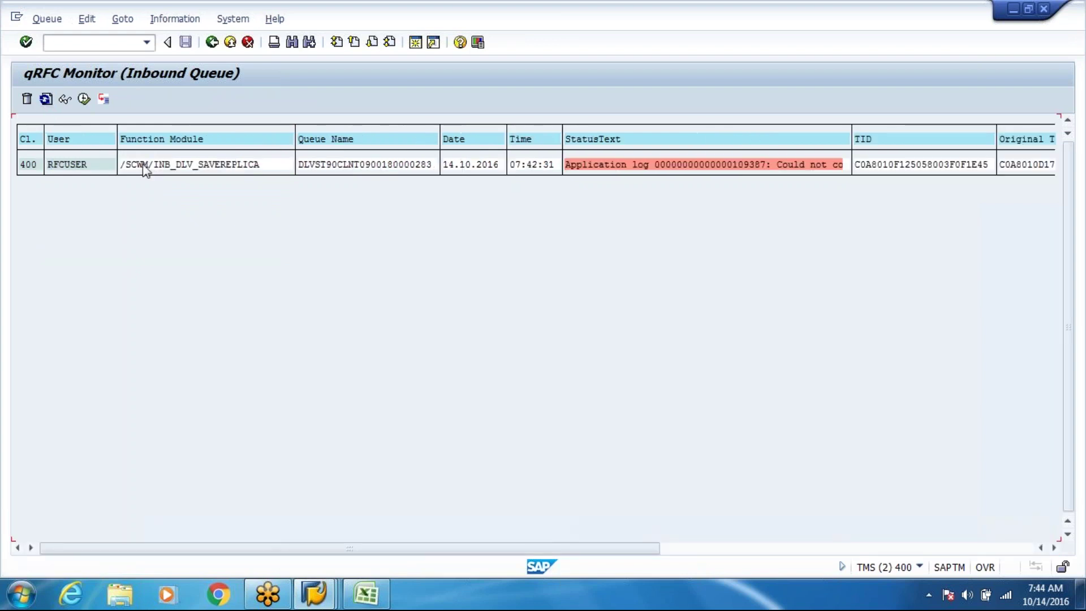
pyautogui.click(83, 165)
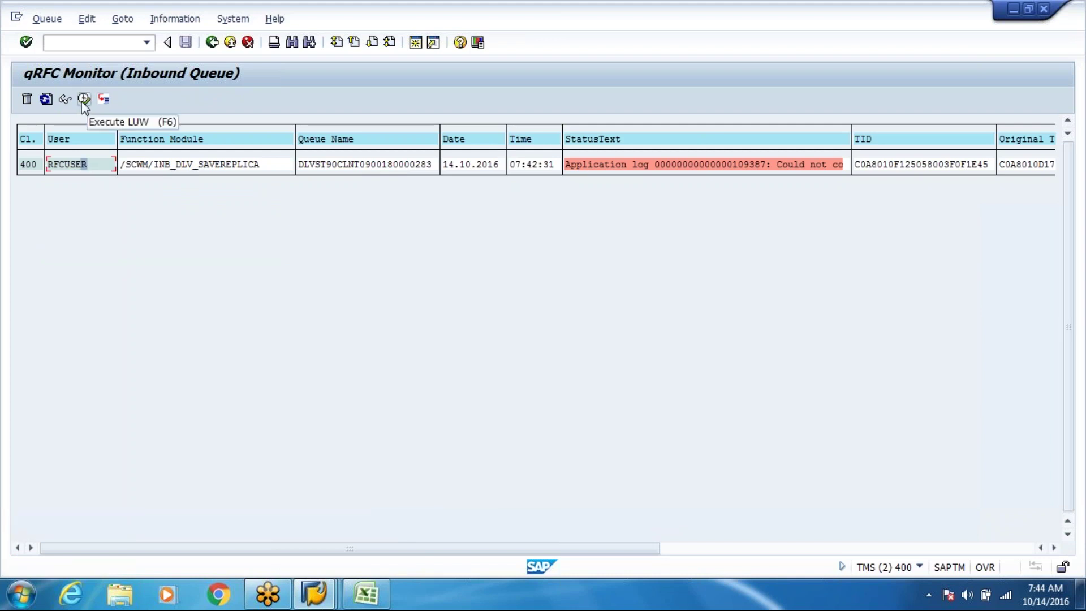
pyautogui.click(83, 101)
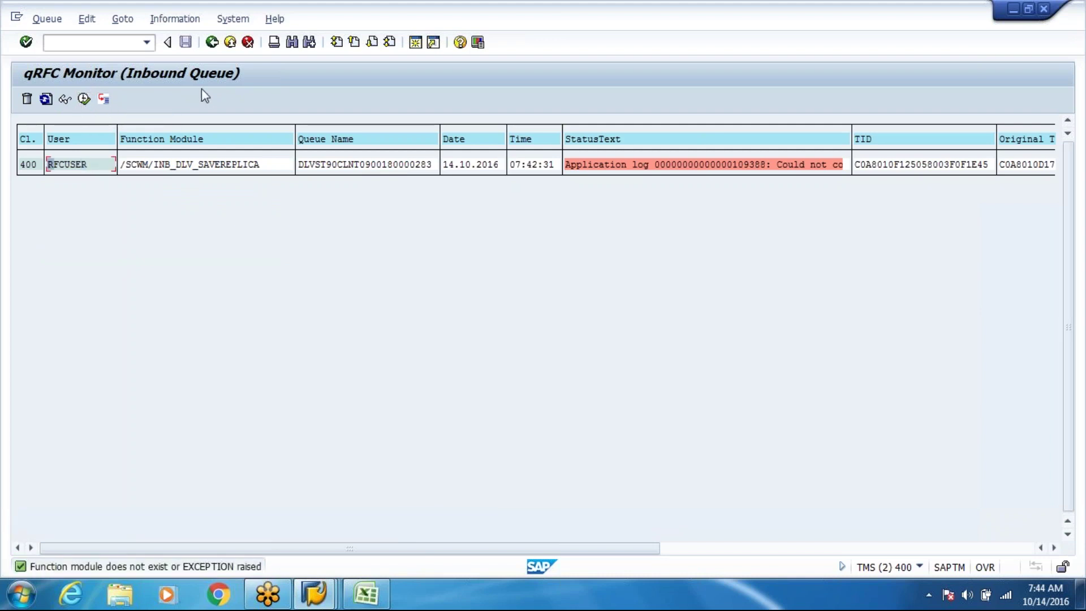
pyautogui.doubleClick(673, 164)
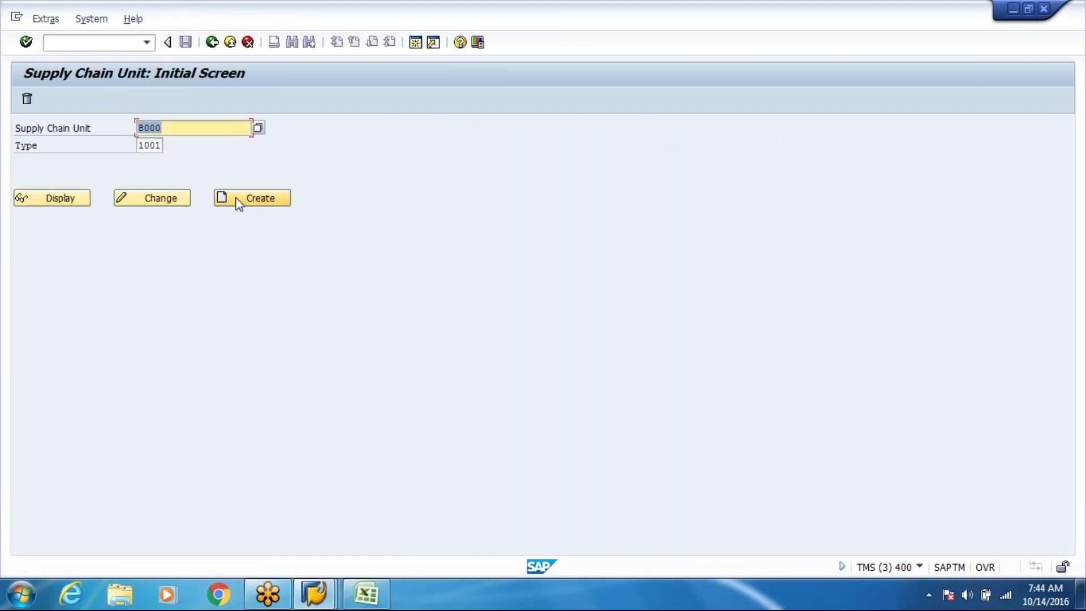
# Reopen supply chain unit 8000 for changes, add the alternative business attribute INV, and save
pyautogui.click(185, 197)
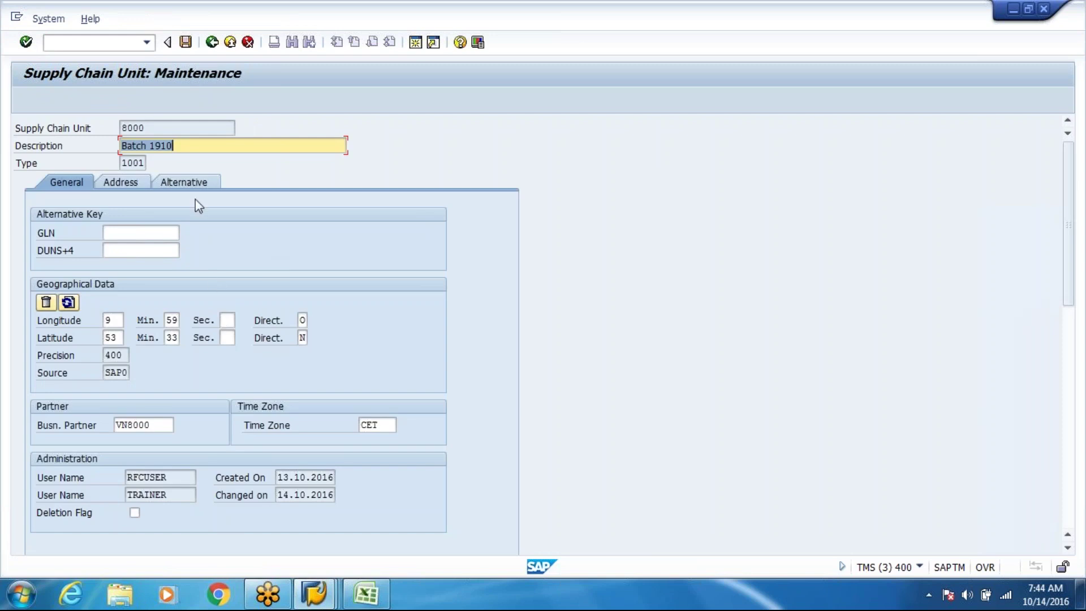
pyautogui.click(191, 183)
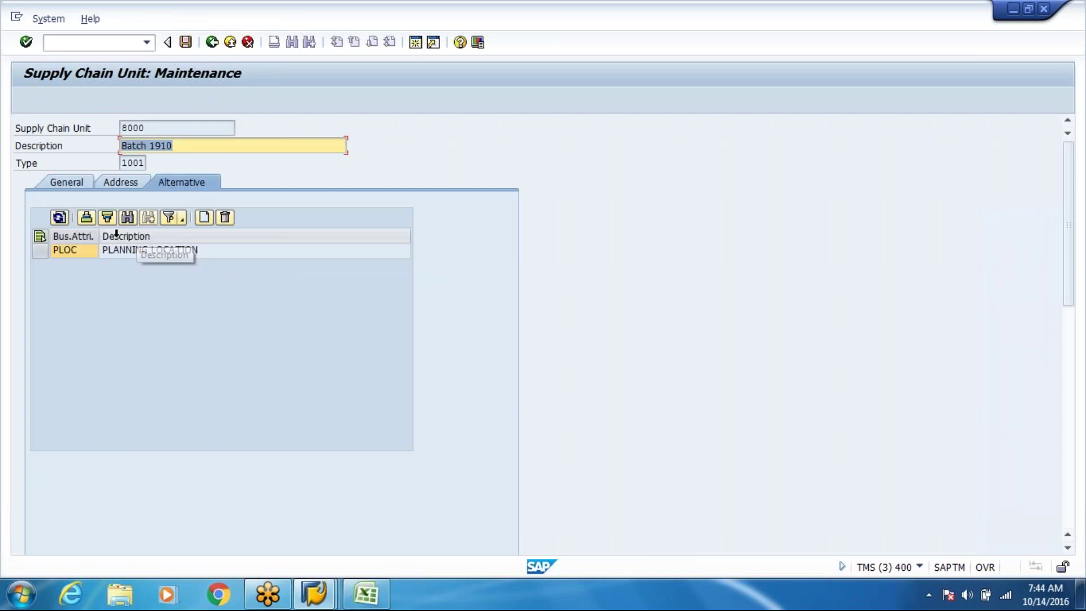
pyautogui.click(204, 217)
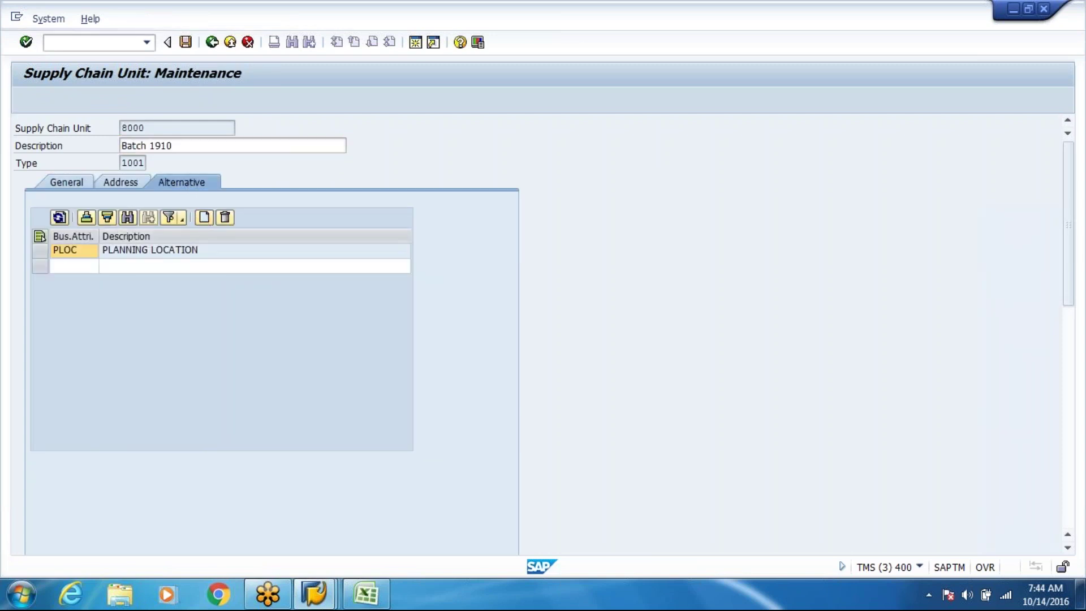
pyautogui.click(93, 267)
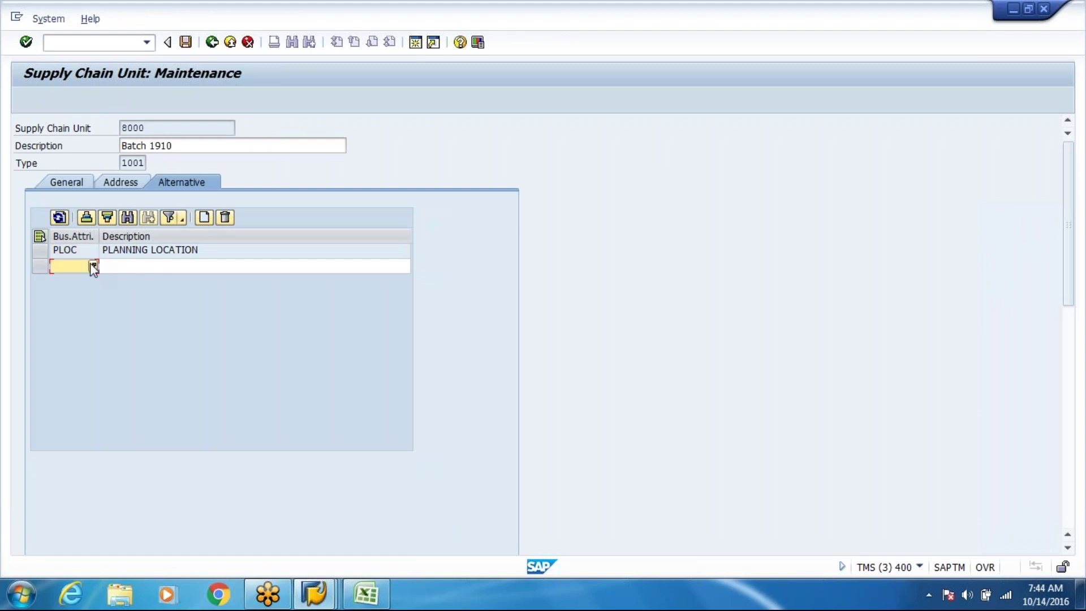
pyautogui.write('INV')
pyautogui.press('Return')
pyautogui.hotkey('ctrl', 's')
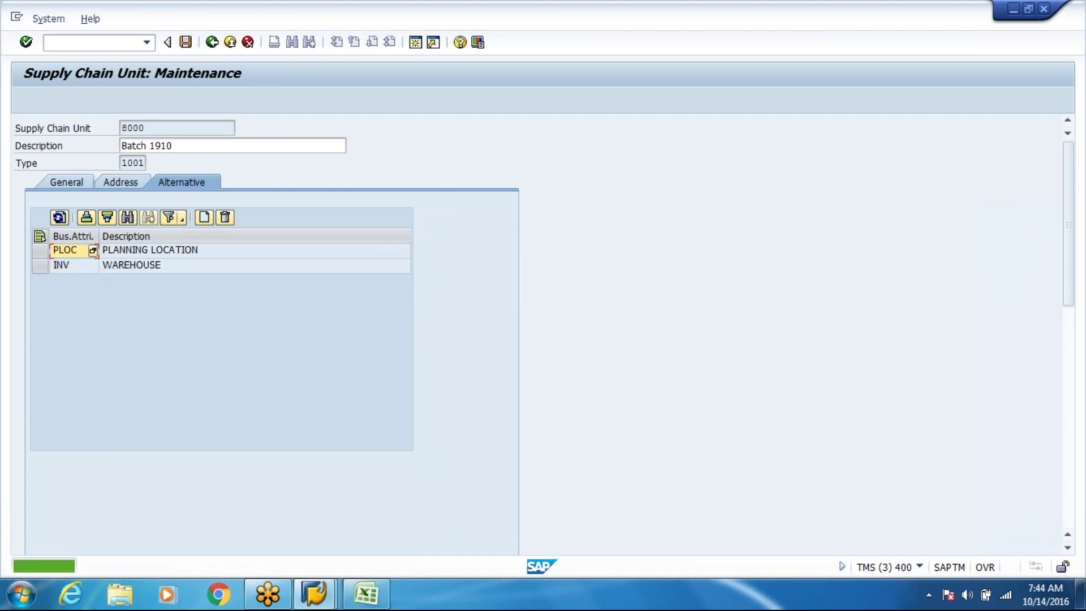
# Return from the processing log to the delivery's queue entry and execute its LUW once more
pyautogui.hotkey('alt', 'Tab')
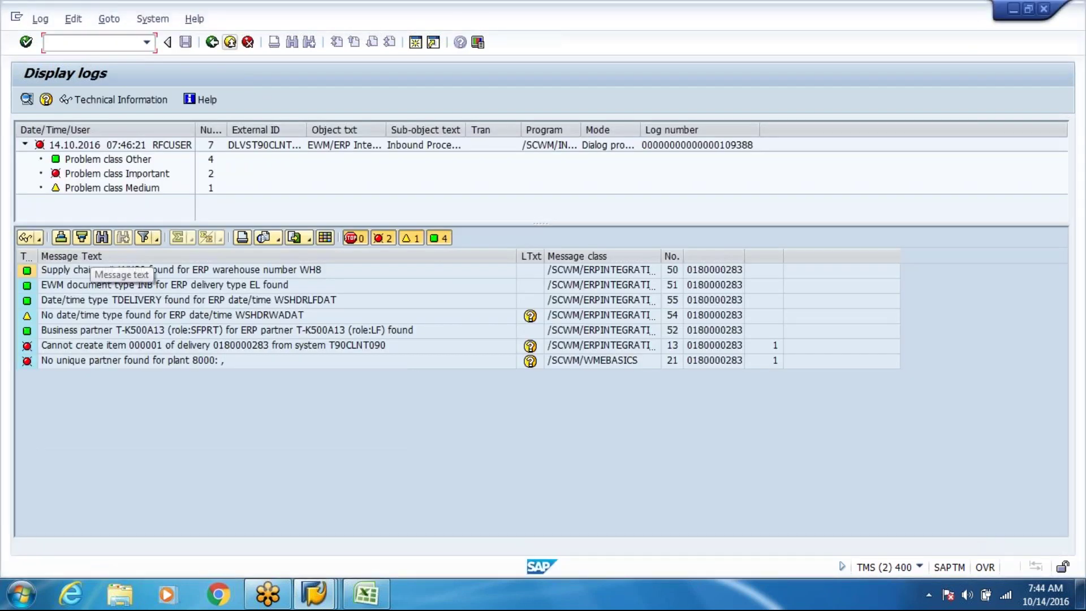
pyautogui.click(212, 49)
pyautogui.click(156, 164)
pyautogui.click(82, 101)
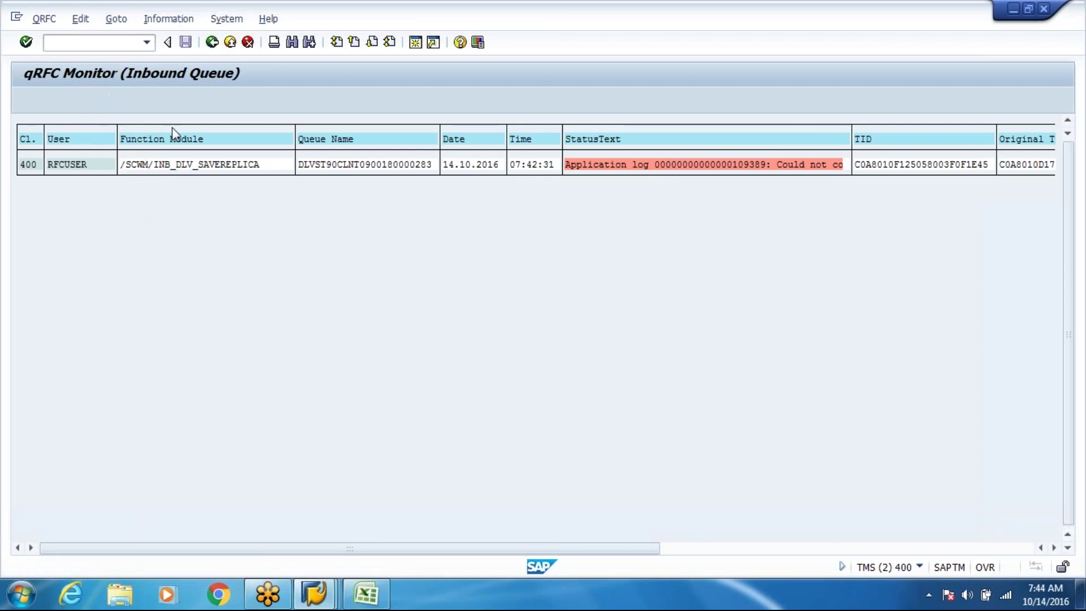
# Go back to the queue overview, reactivate the delivery's inbound queue, and refresh its status
pyautogui.click(211, 42)
pyautogui.click(84, 101)
pyautogui.press('Return')
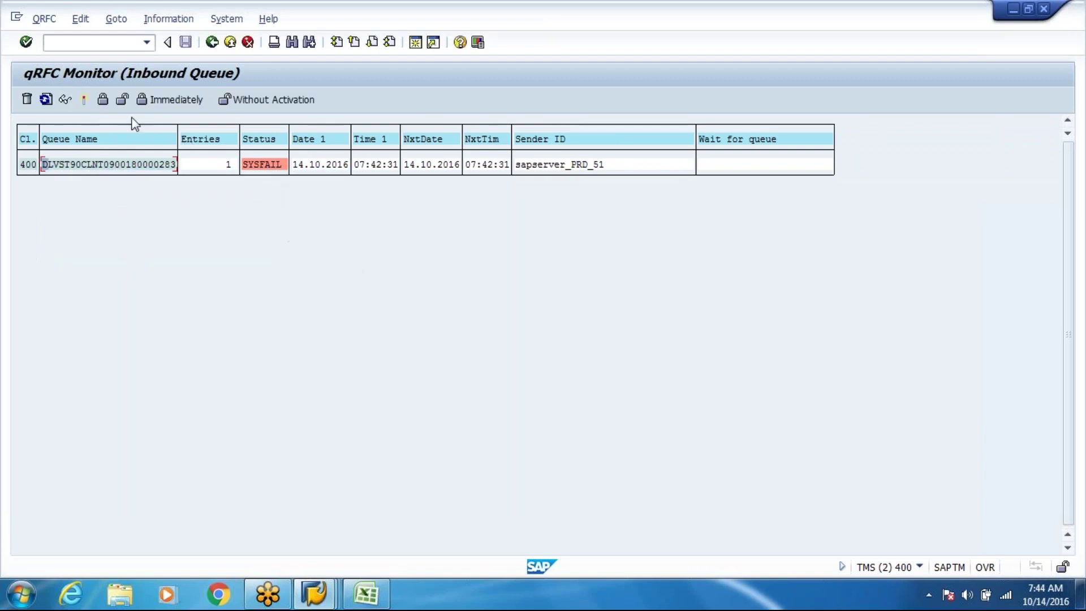
pyautogui.click(45, 99)
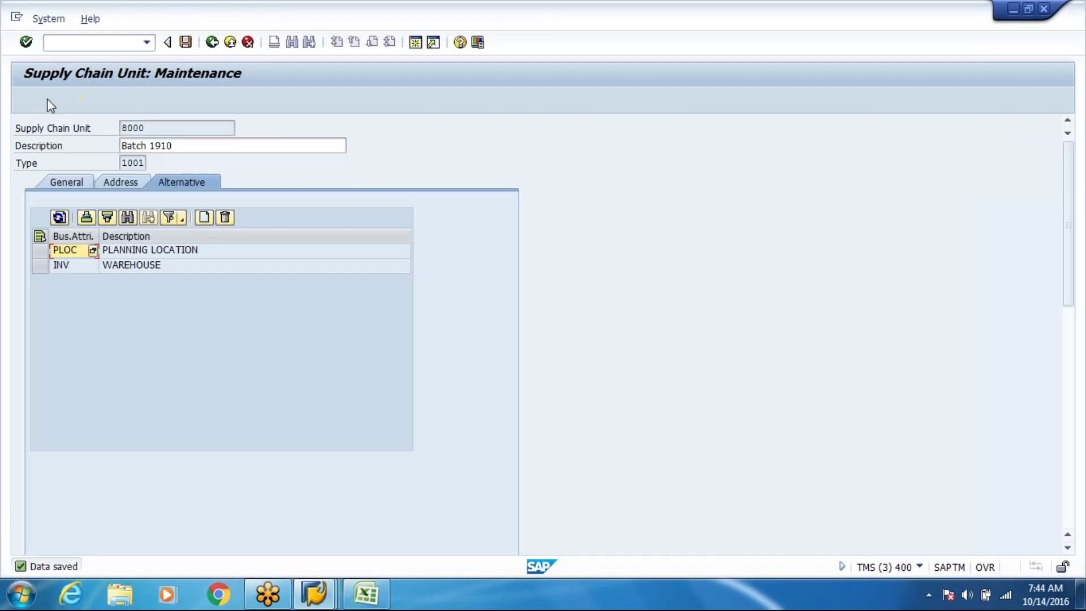
# Switch to the ERP purchase order session in client 800 and log off that system with /nex
pyautogui.hotkey('alt', 'Tab')
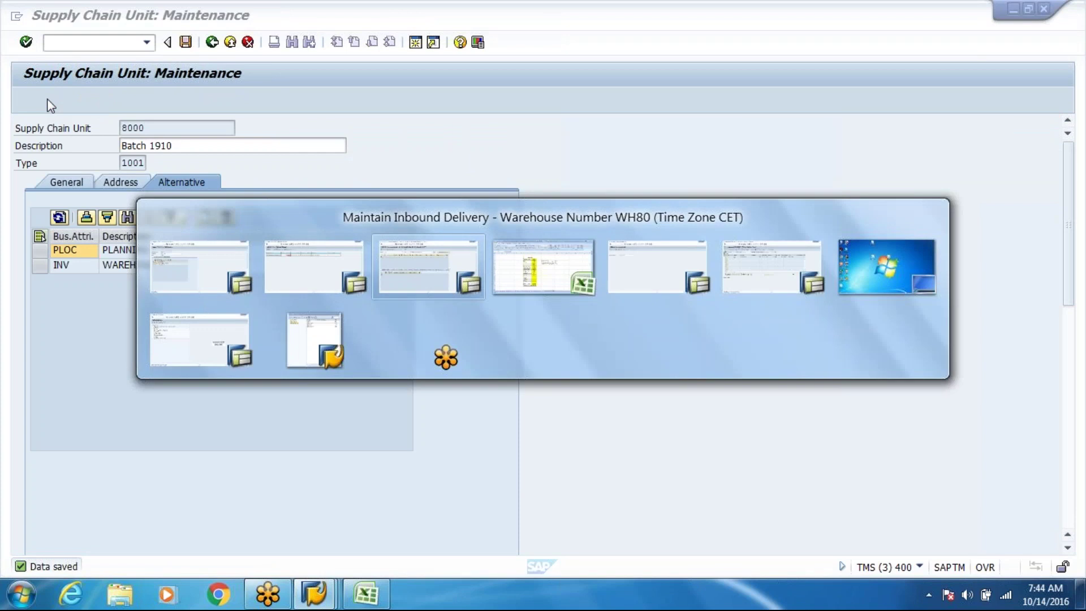
pyautogui.hotkey('alt', 'Tab')
pyautogui.hotkey('alt', 'Tab')
pyautogui.hotkey('alt', 'Tab')
pyautogui.hotkey('alt', 'Tab')
pyautogui.hotkey('alt', 'Tab')
pyautogui.click(124, 44)
pyautogui.write('/nex')
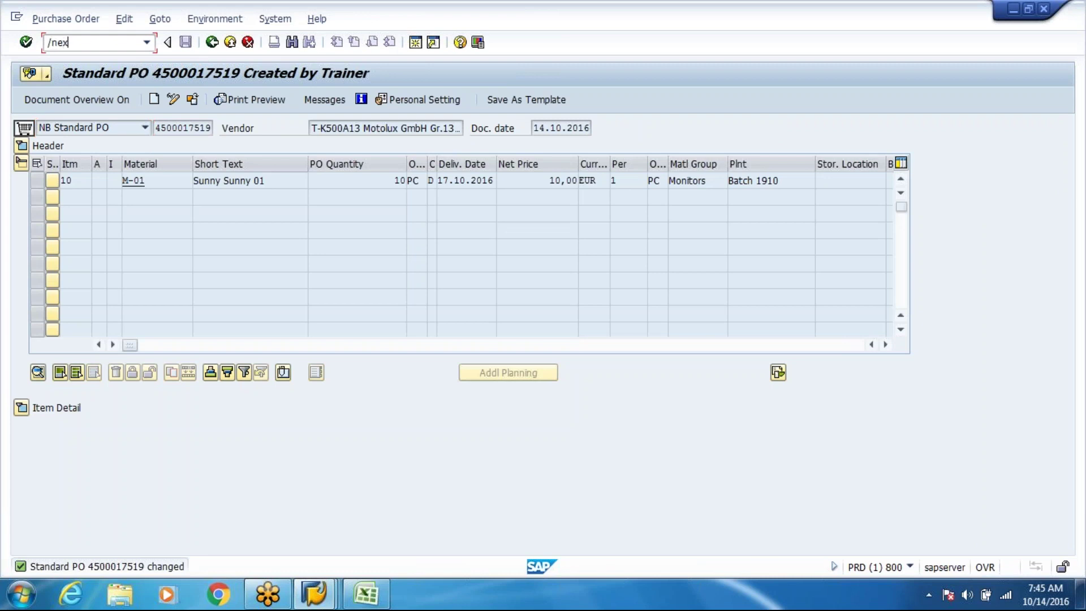
pyautogui.press('Return')
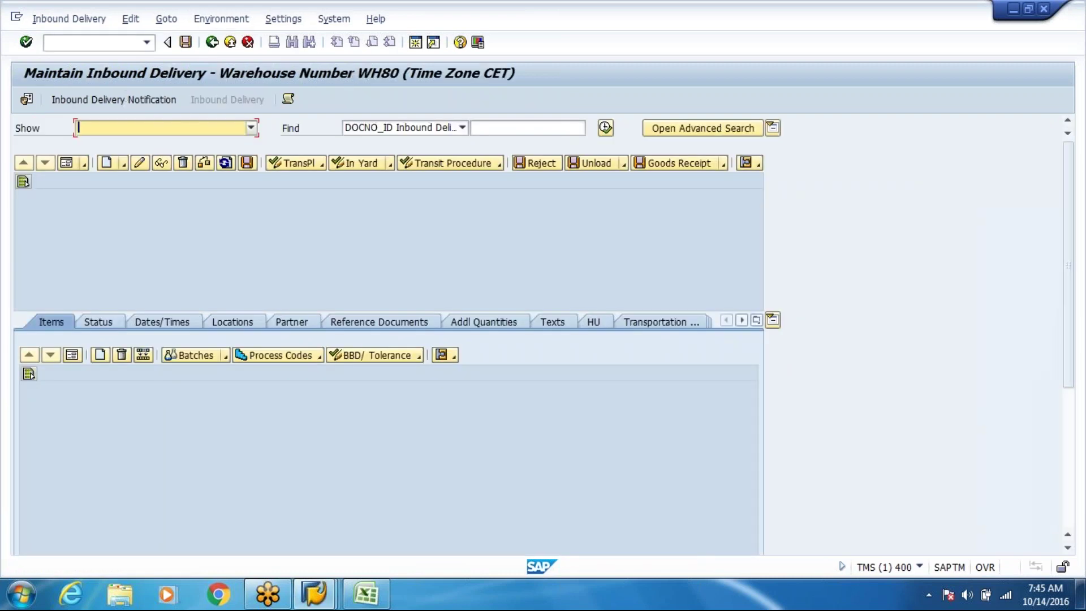
pyautogui.hotkey('alt', 'Tab')
pyautogui.hotkey('alt', 'Tab')
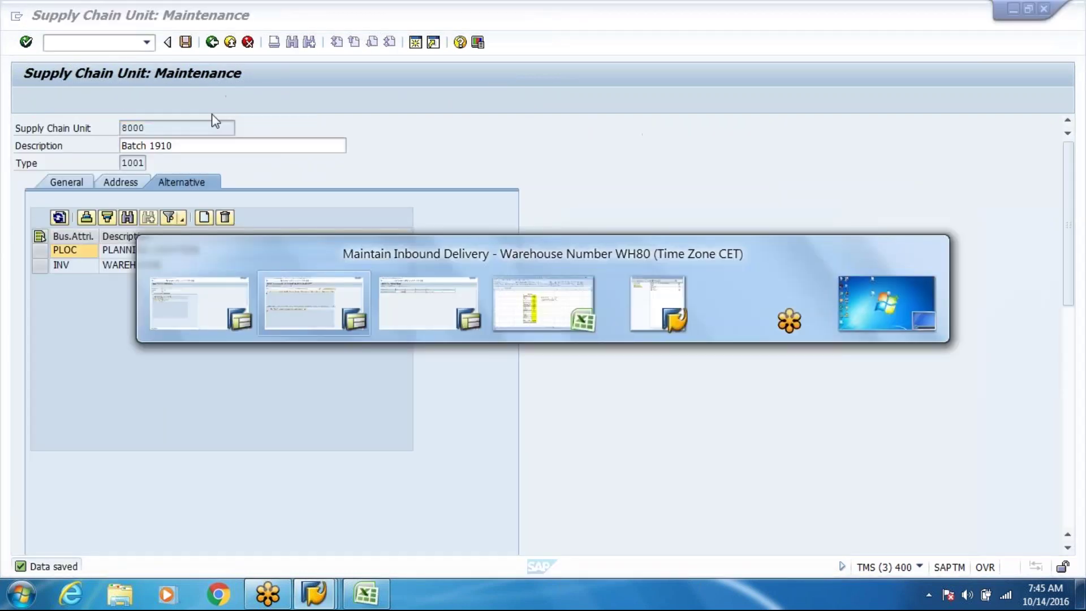
# Switch to the inbound queue monitor and try to open customizing in a separate session with /ospro
pyautogui.hotkey('alt', 'Tab')
pyautogui.hotkey('alt', 'Tab')
pyautogui.press('alt')
pyautogui.click(109, 41)
pyautogui.write('/ospro')
pyautogui.press('Return')
pyautogui.click(45, 100)
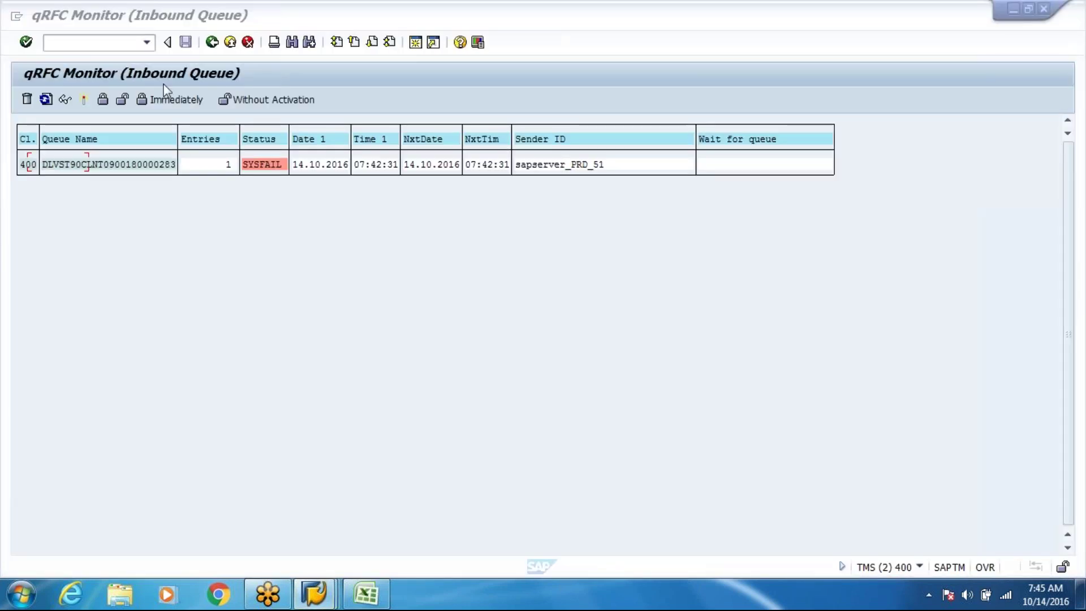
# Create a new session, start transaction spro, and display the SAP Customizing Implementation Guide
pyautogui.click(413, 44)
pyautogui.write('spro')
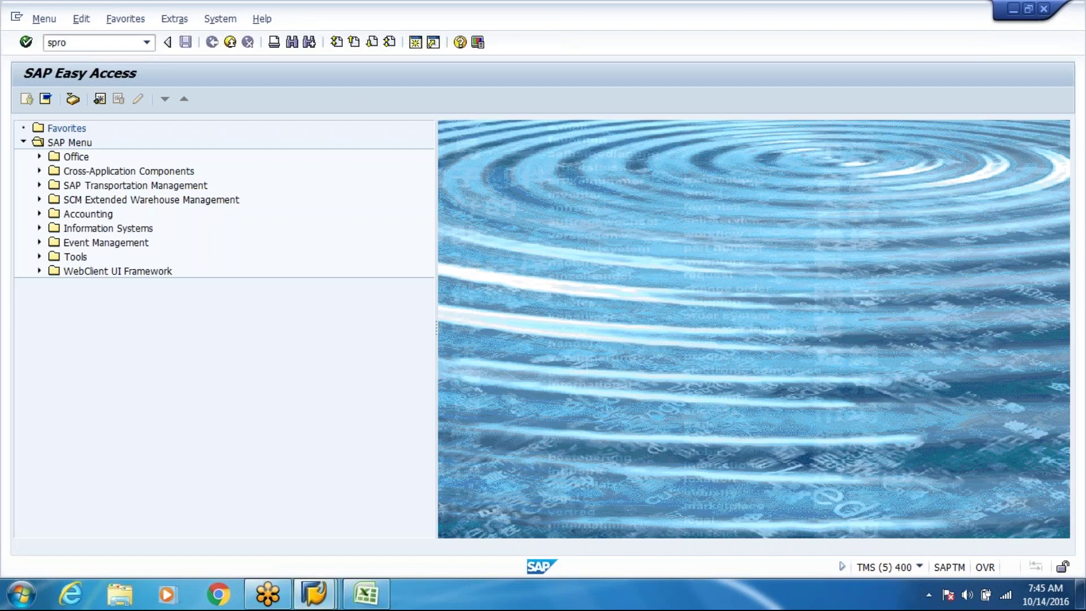
pyautogui.press('Return')
pyautogui.click(79, 103)
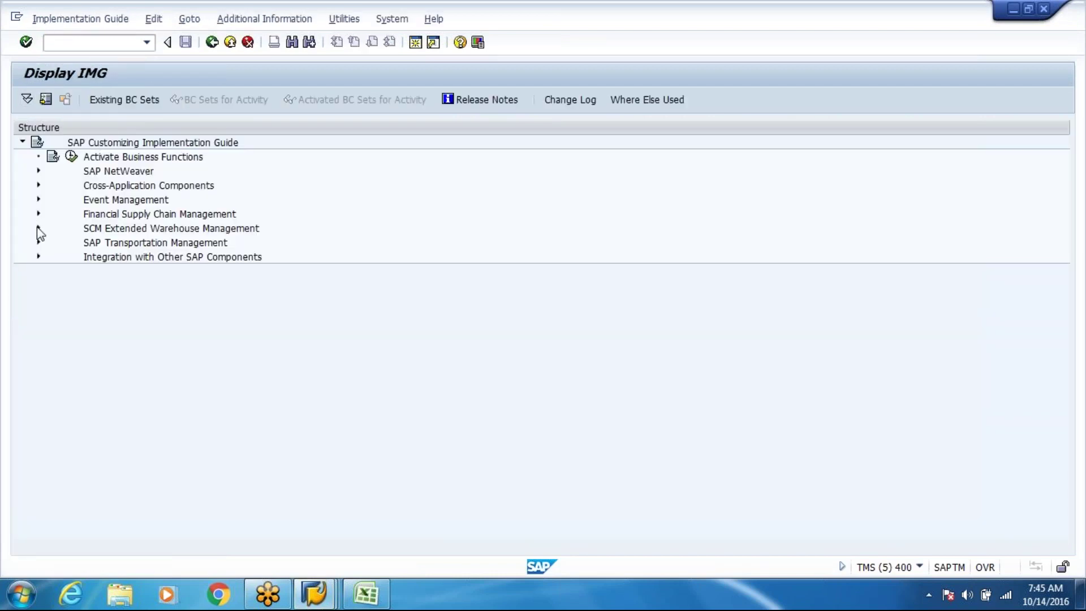
# Open Assign Warehouse Numbers for WH80 under the Extended Warehouse Management master data and check its supply chain unit, custodian, and default party entitled
pyautogui.click(38, 227)
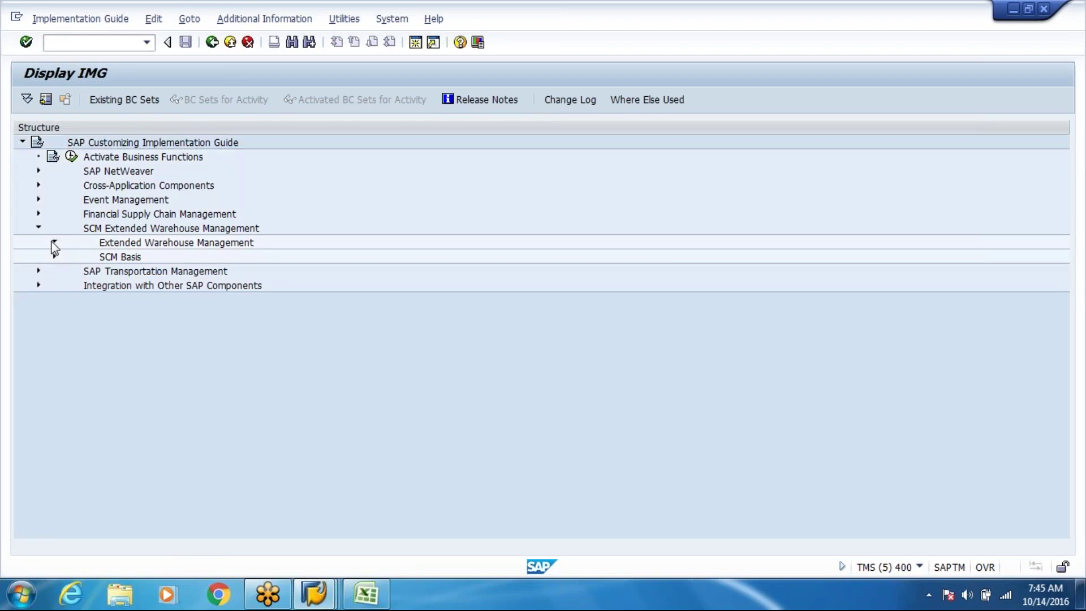
pyautogui.click(53, 242)
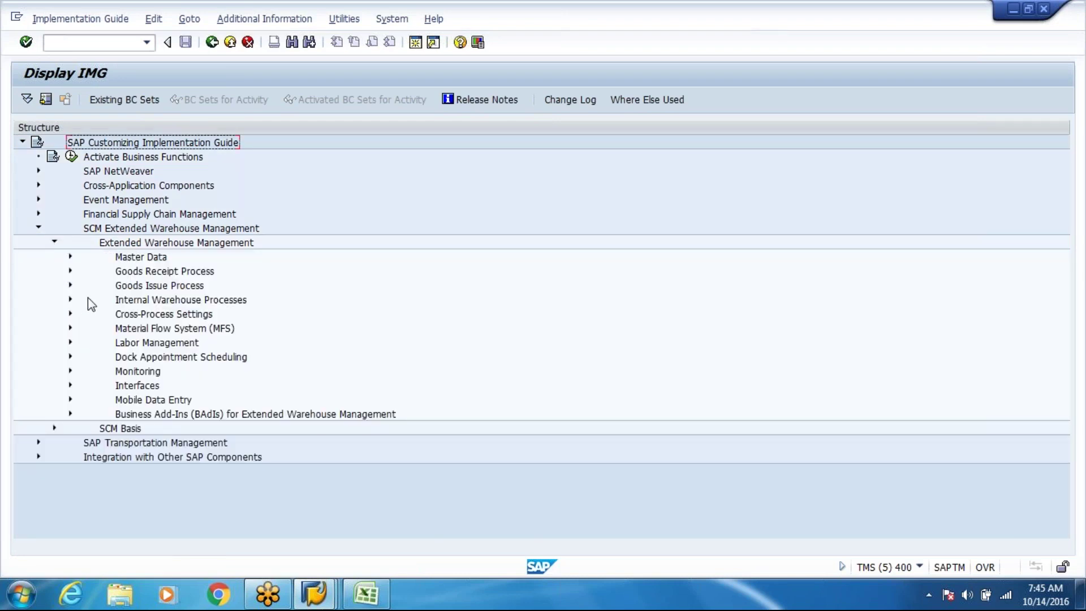
pyautogui.click(69, 315)
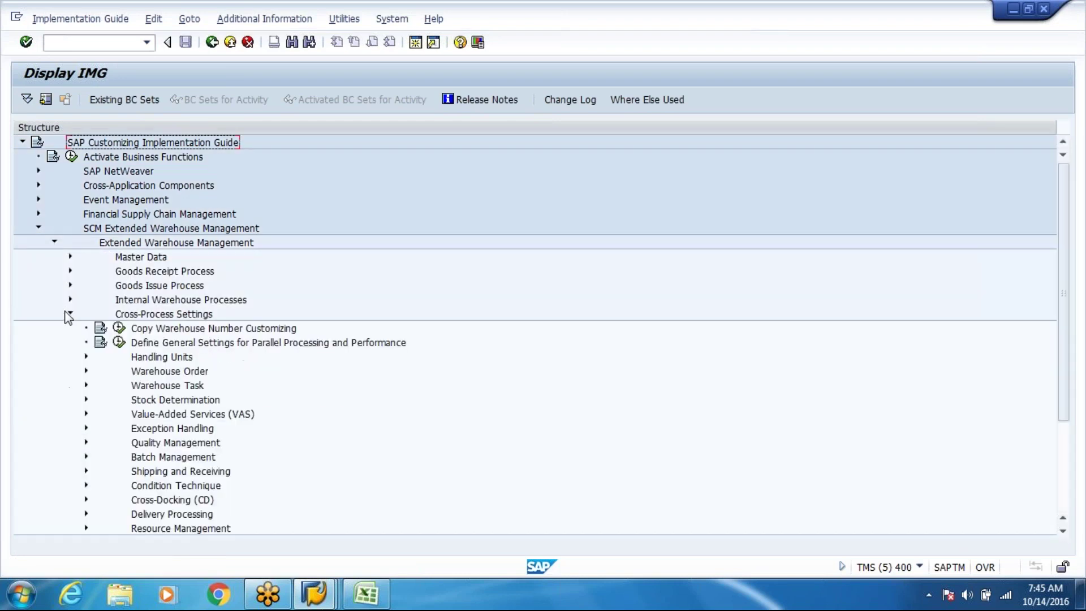
pyautogui.click(70, 257)
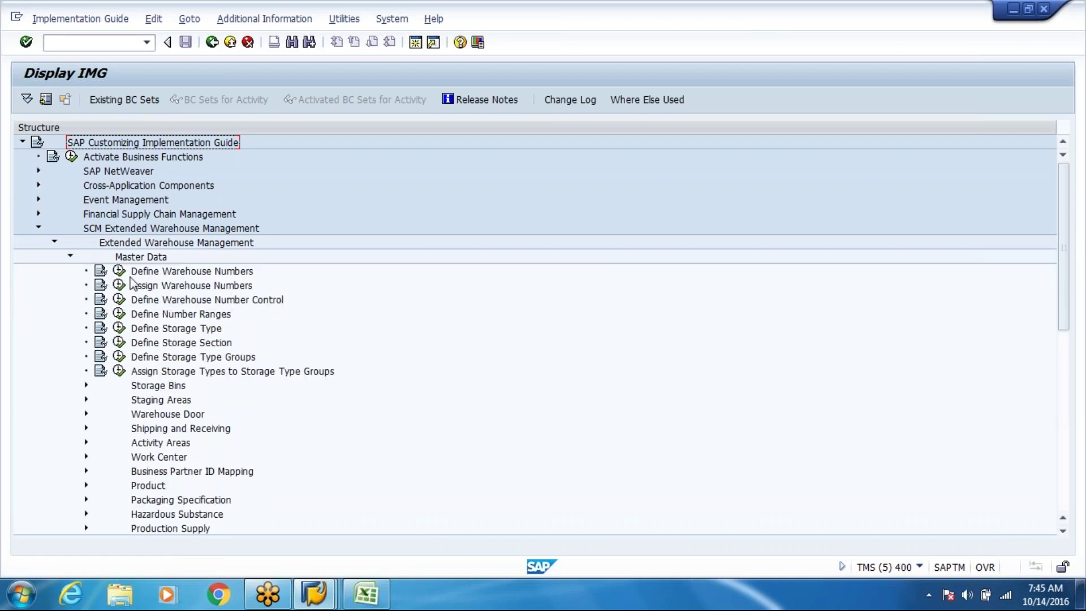
pyautogui.click(119, 285)
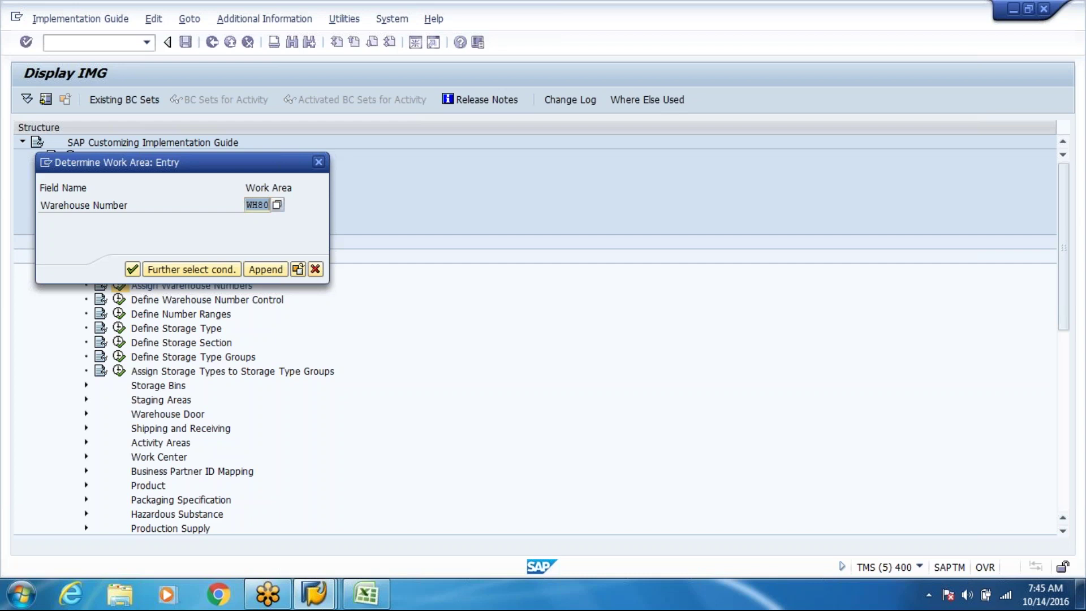
pyautogui.press('Return')
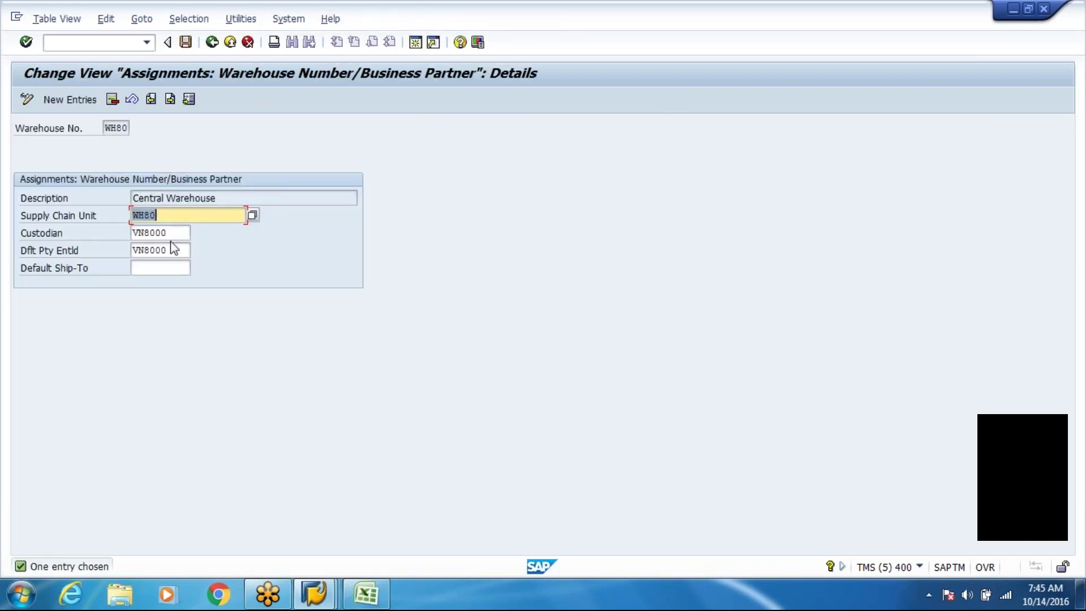
pyautogui.click(184, 214)
pyautogui.click(184, 233)
pyautogui.click(182, 250)
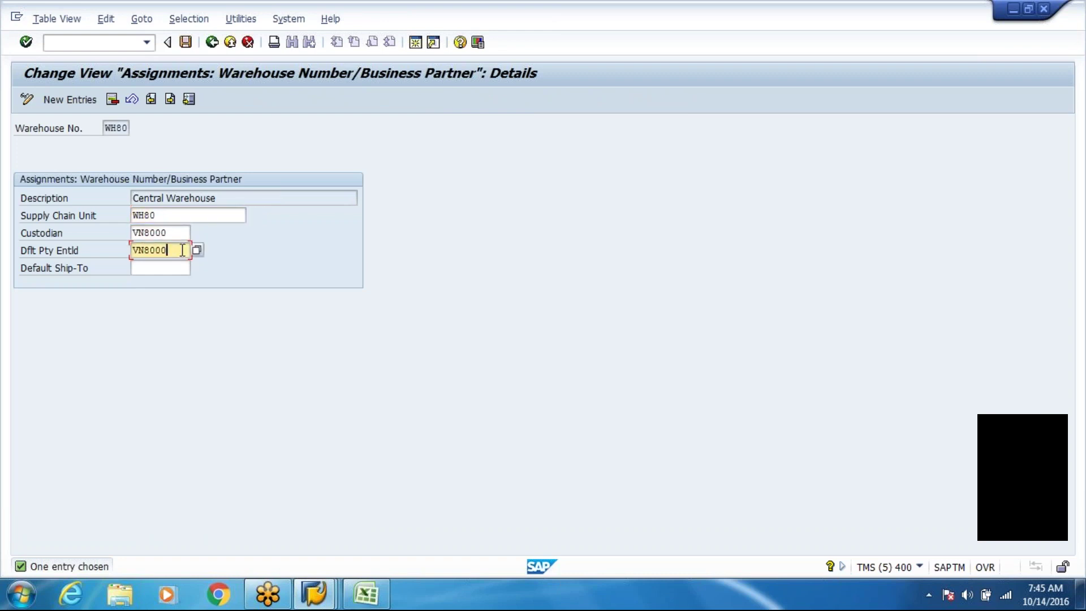
pyautogui.press('F3')
# Switch to the supply chain unit session, leave unit 8000, and open unit WH80 in change mode to check its general data
pyautogui.hotkey('alt', 'Tab')
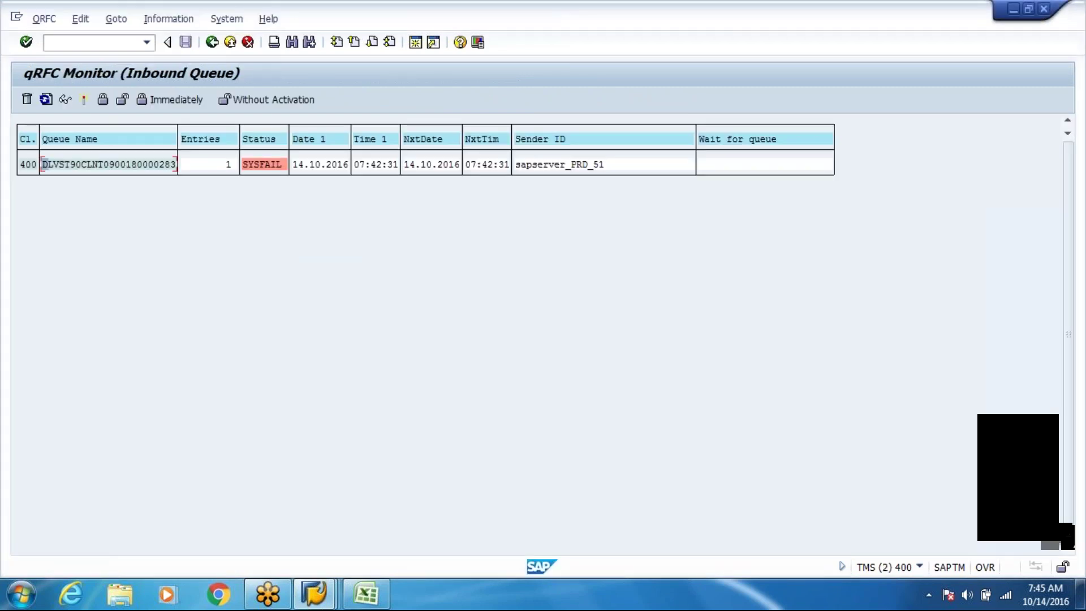
pyautogui.hotkey('alt', 'Tab')
pyautogui.hotkey('alt', 'Tab')
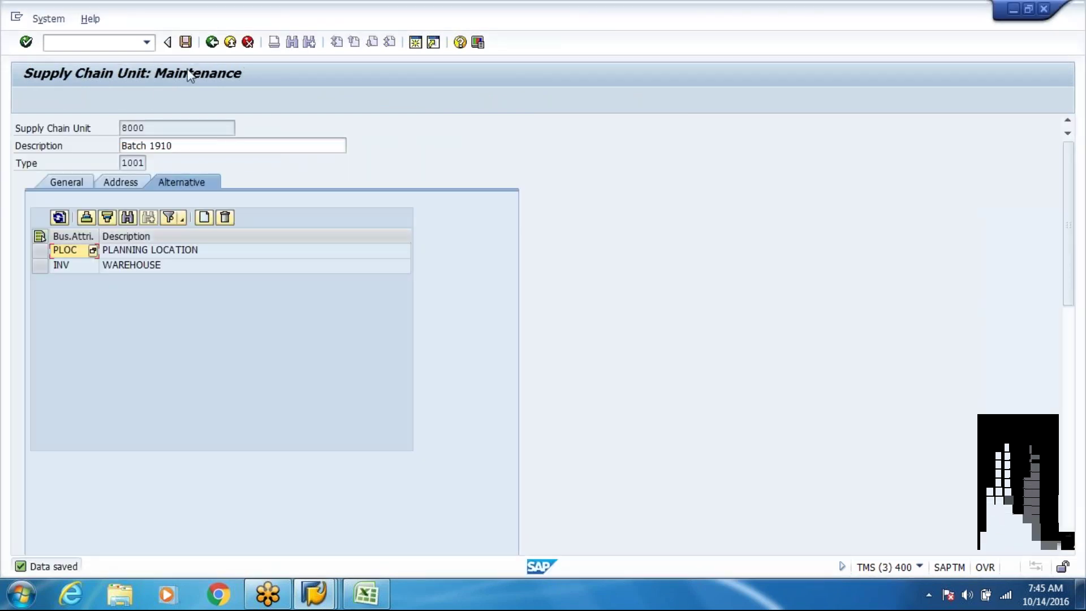
pyautogui.click(212, 42)
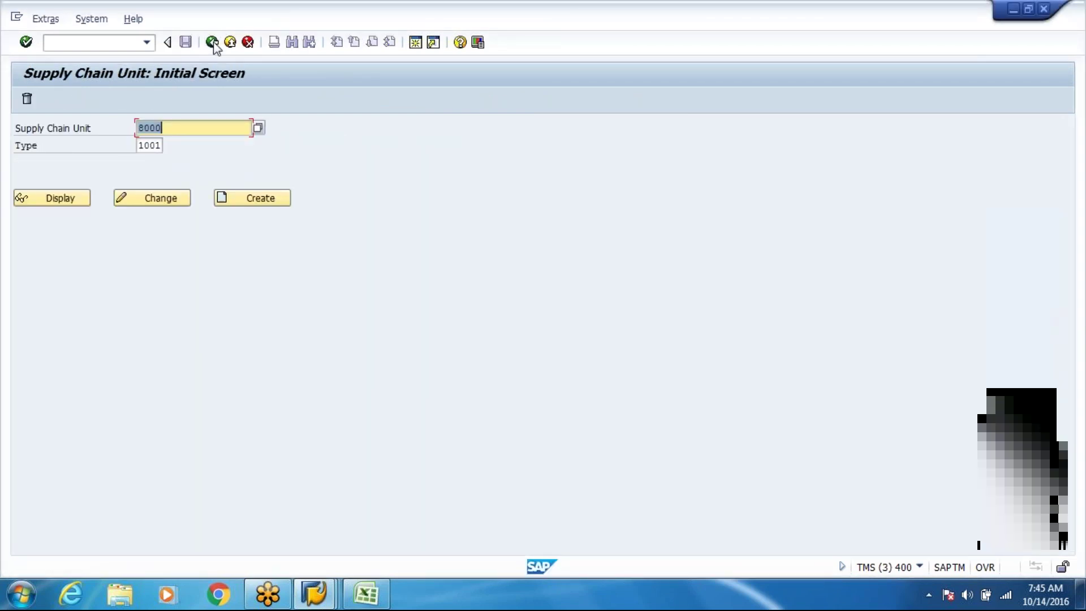
pyautogui.write('WH80')
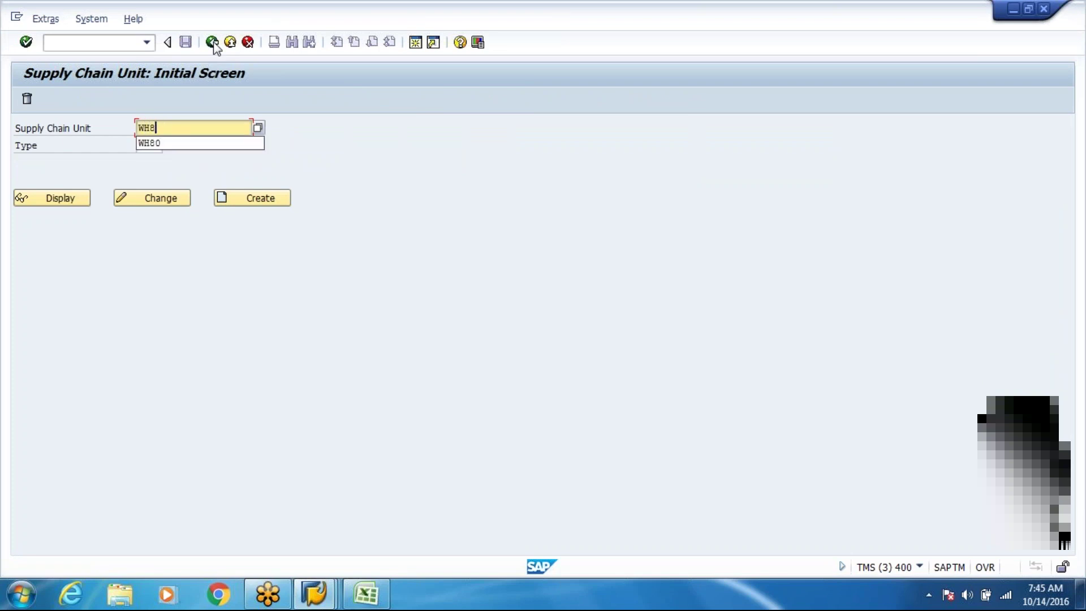
pyautogui.press('Return')
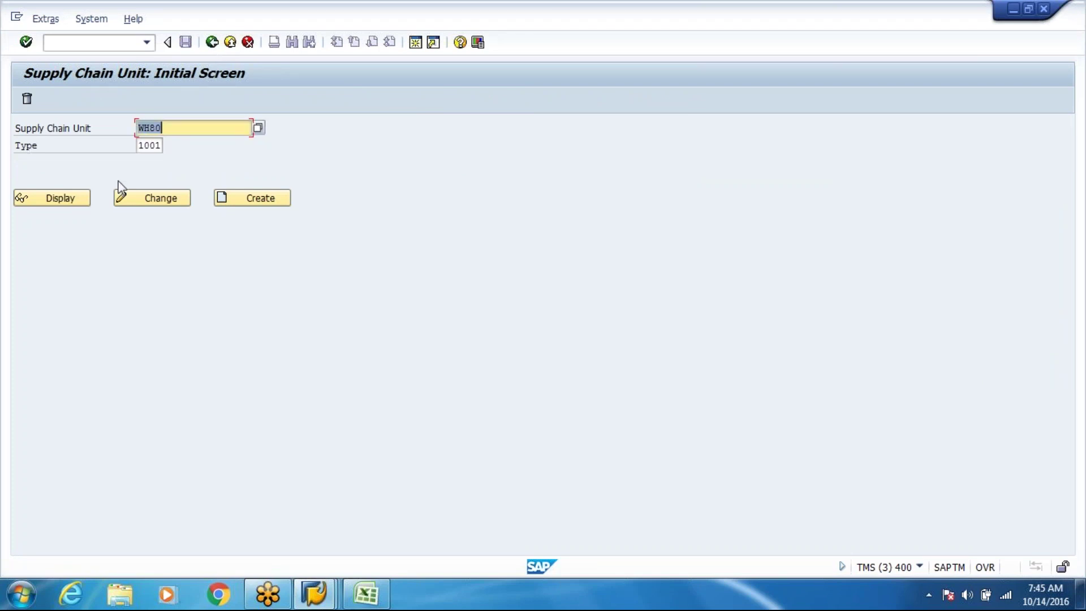
pyautogui.click(154, 200)
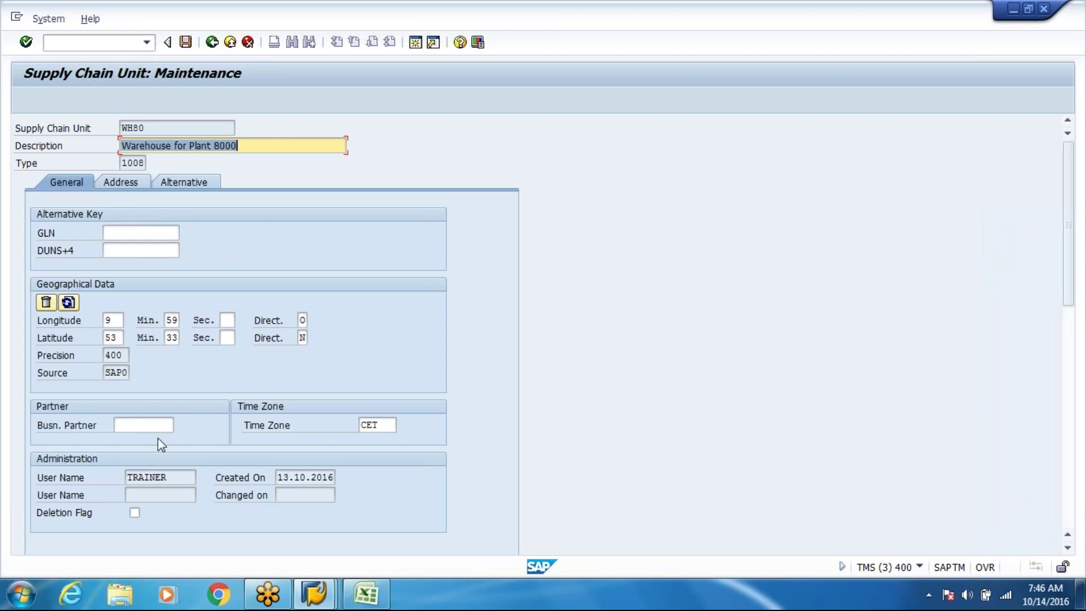
# Return to the inbound queue monitor, open the delivery's queue entry, and display its processing log
pyautogui.click(327, 594)
pyautogui.click(462, 503)
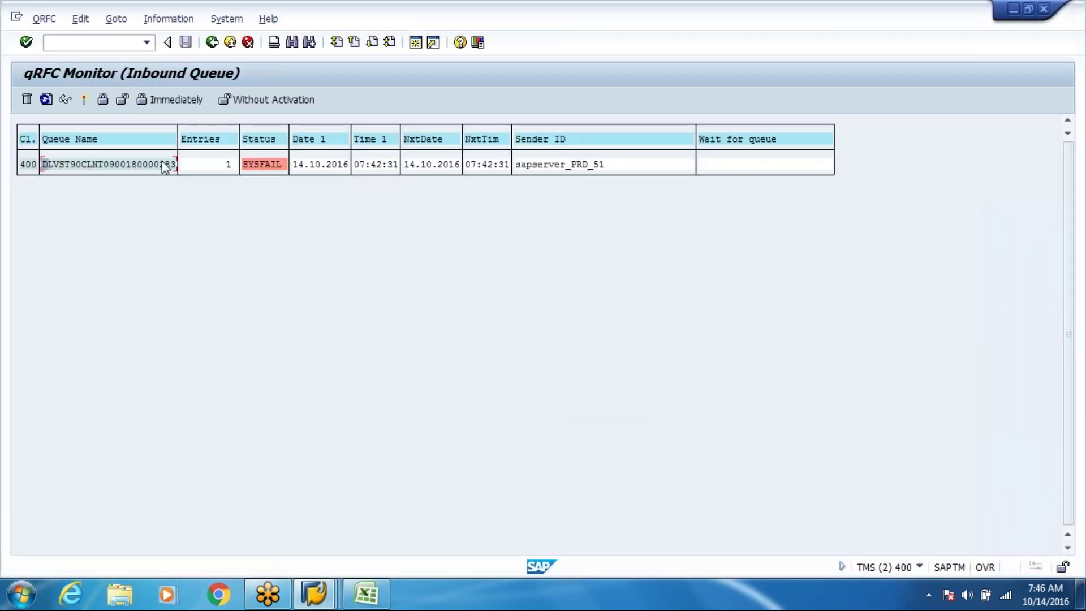
pyautogui.click(152, 164)
pyautogui.doubleClick(152, 162)
pyautogui.doubleClick(612, 162)
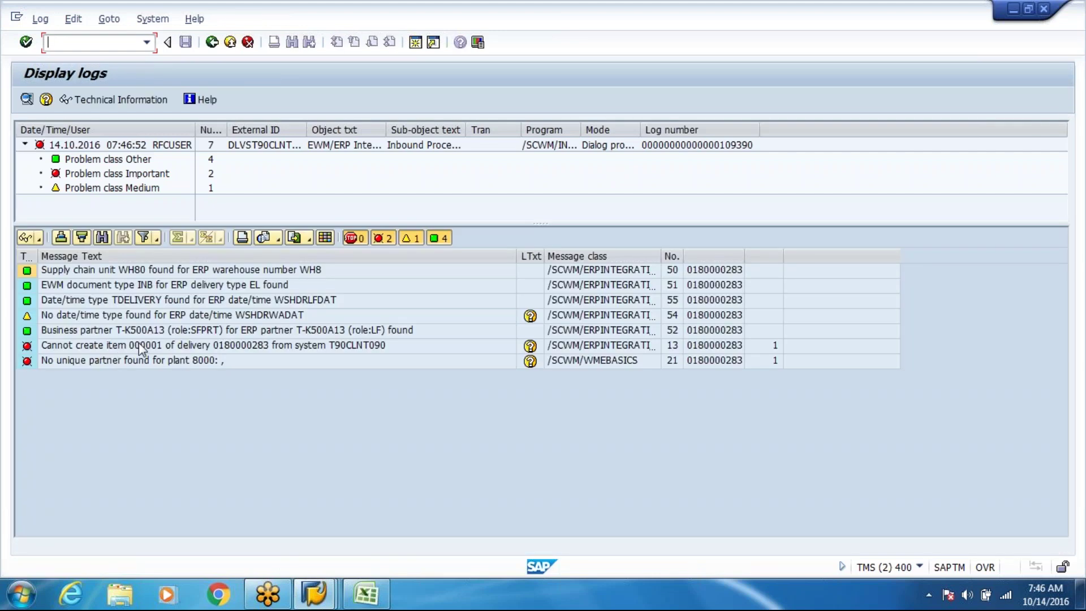
# Read the long text of the "No unique partner found for plant 8000" error, including identification category CRM011, and close it
pyautogui.click(142, 349)
pyautogui.click(90, 361)
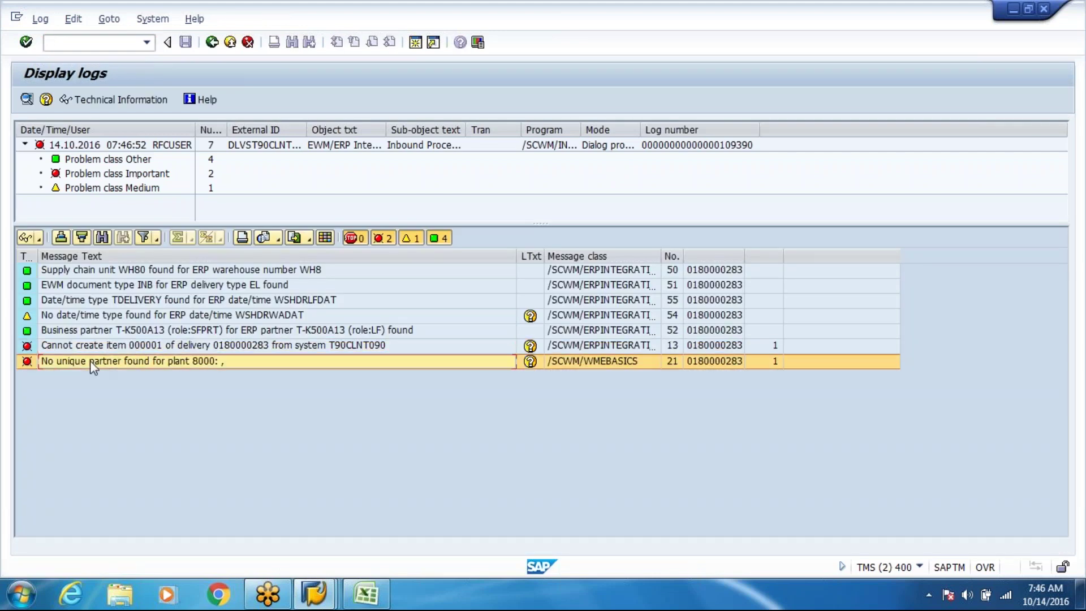
pyautogui.doubleClick(90, 361)
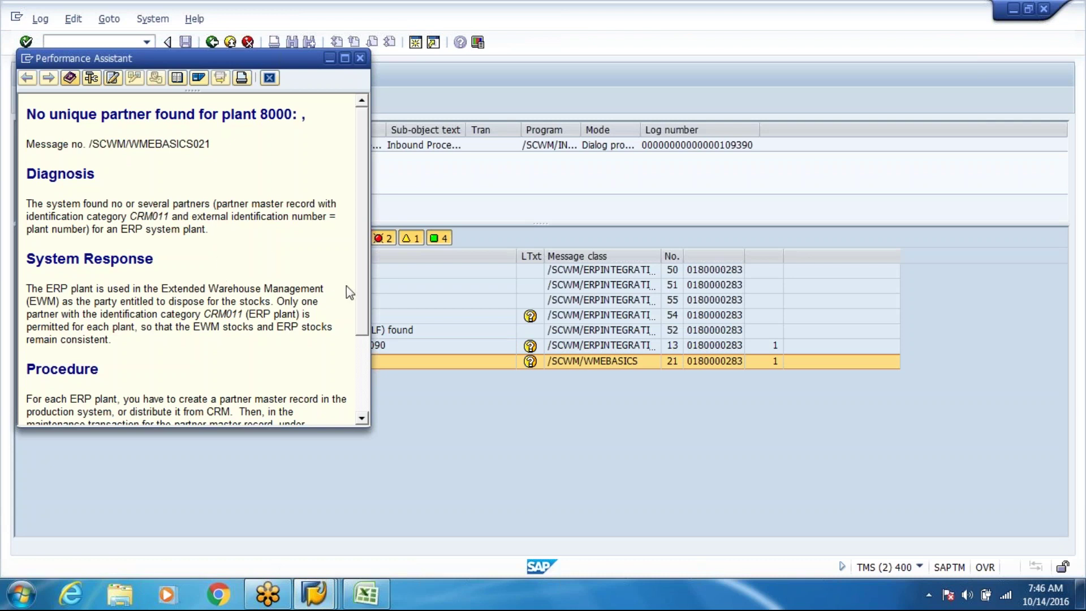
pyautogui.moveTo(362, 296); pyautogui.dragTo(353, 381)
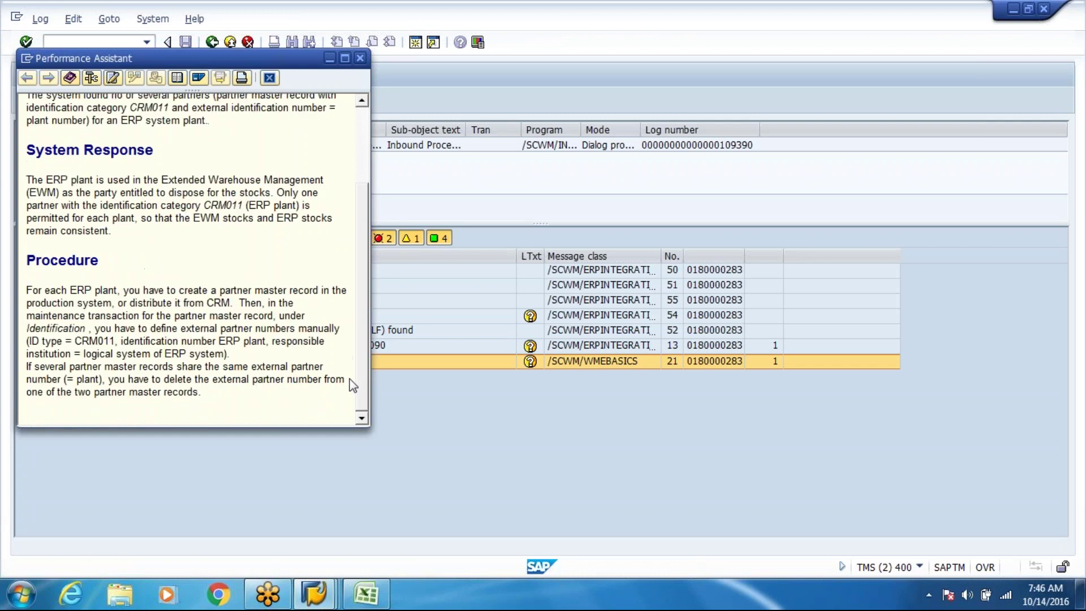
pyautogui.moveTo(228, 206); pyautogui.dragTo(205, 206)
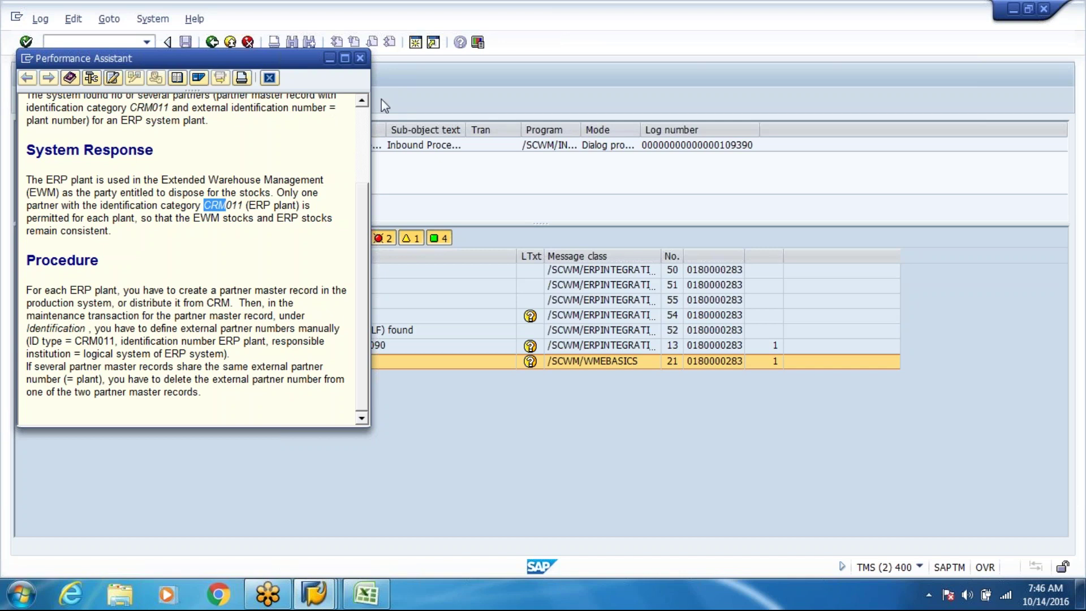
pyautogui.click(361, 58)
# Open business partner maintenance in a separate session from the log with /obp
pyautogui.click(124, 41)
pyautogui.write('/obp')
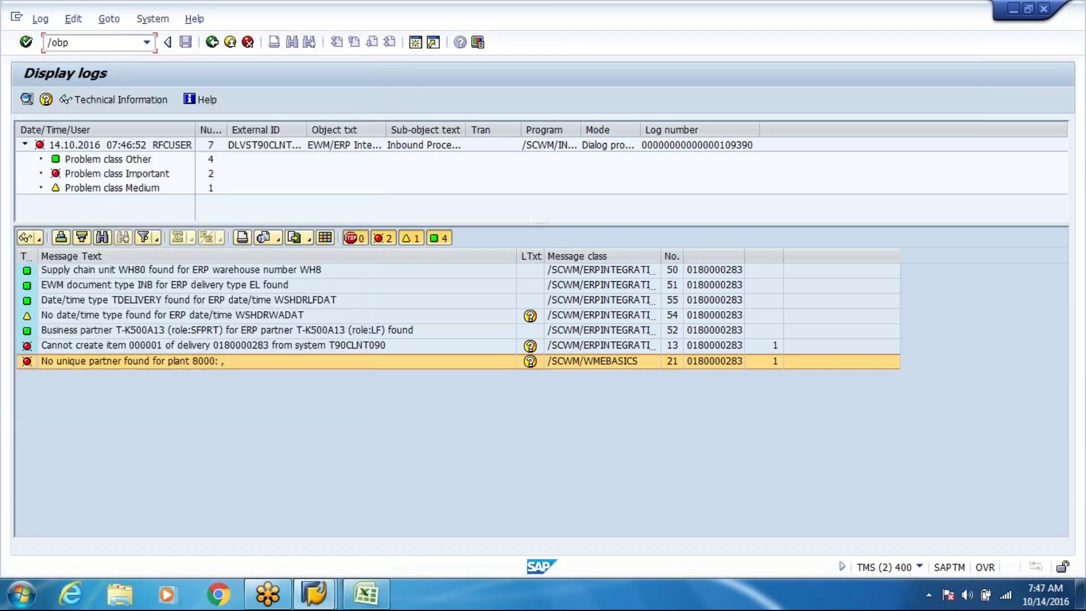
pyautogui.press('Return')
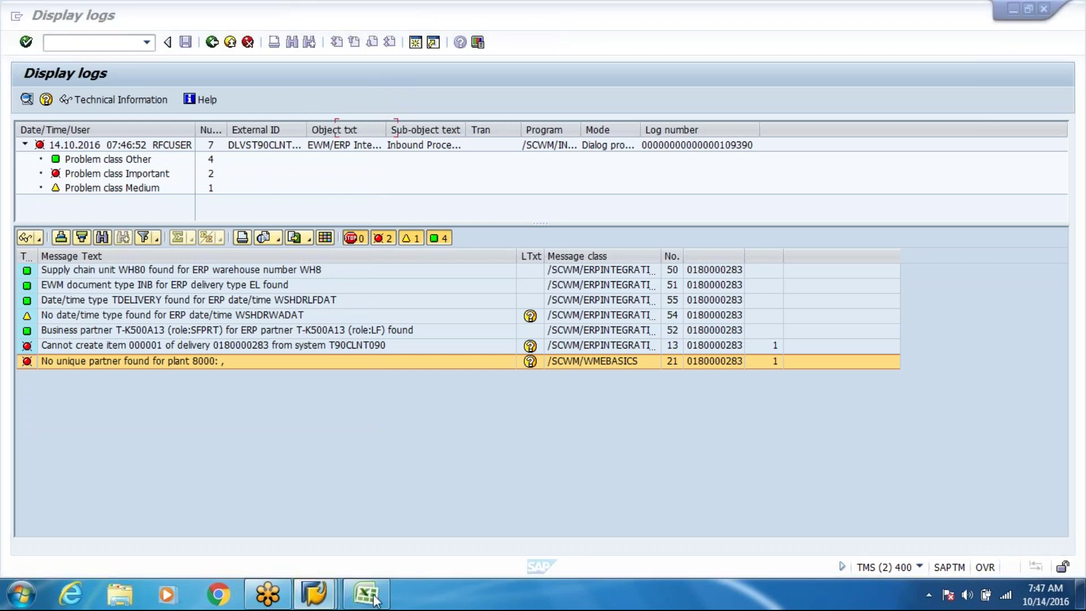
# Close the extra Customizing and Maintain Business Partner sessions
pyautogui.click(304, 600)
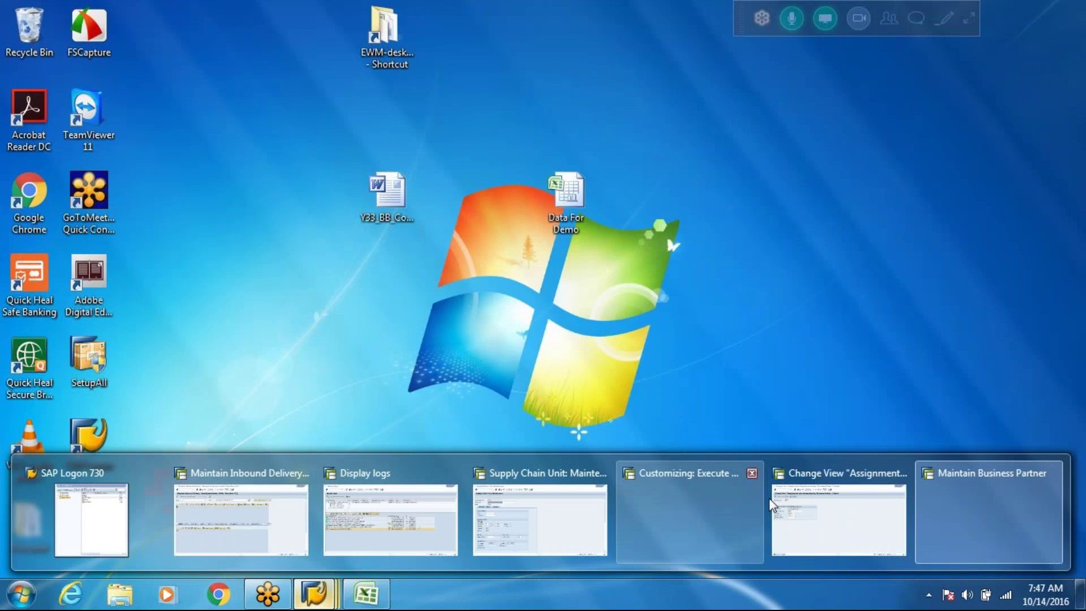
pyautogui.click(751, 473)
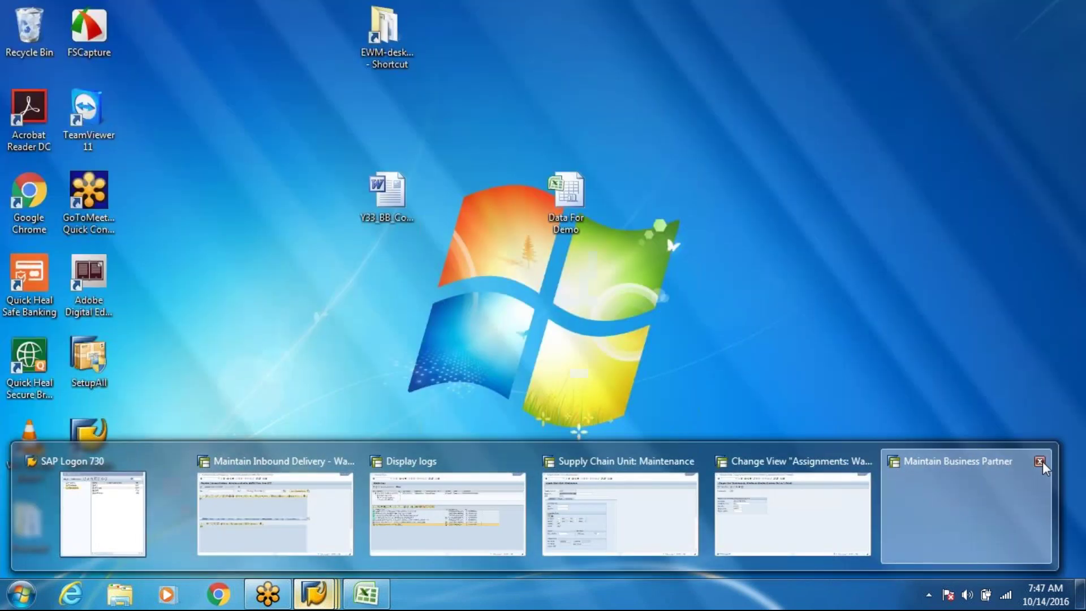
pyautogui.click(1040, 462)
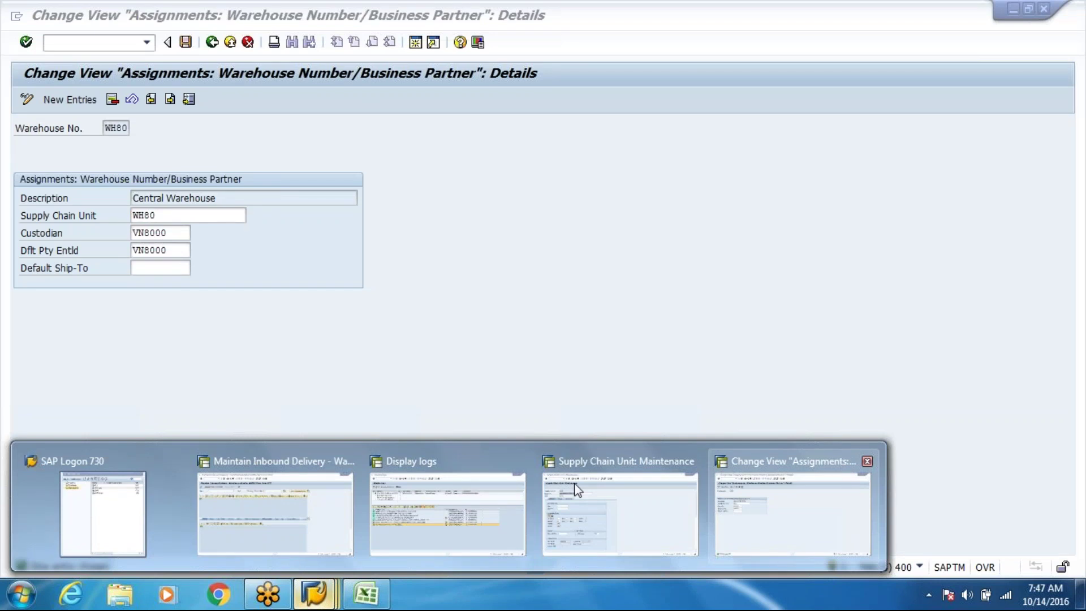
# Return to the supply chain unit session, leave WH80, and reopen unit 8000 for changes at its alternative business attributes
pyautogui.click(577, 489)
pyautogui.click(213, 44)
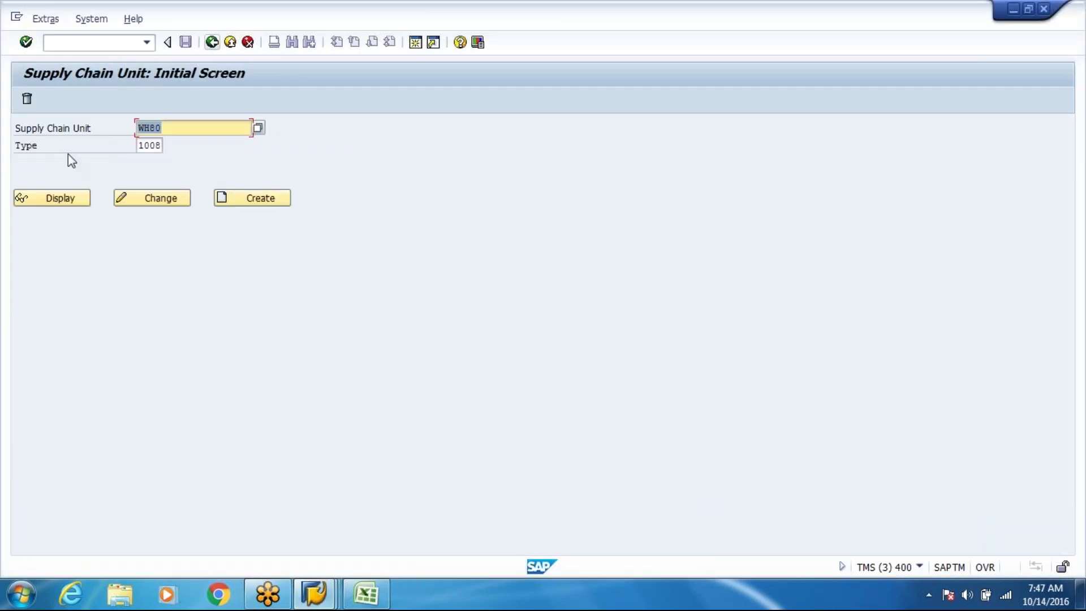
pyautogui.press('BackSpace')
pyautogui.click(154, 155)
pyautogui.click(139, 195)
pyautogui.click(195, 183)
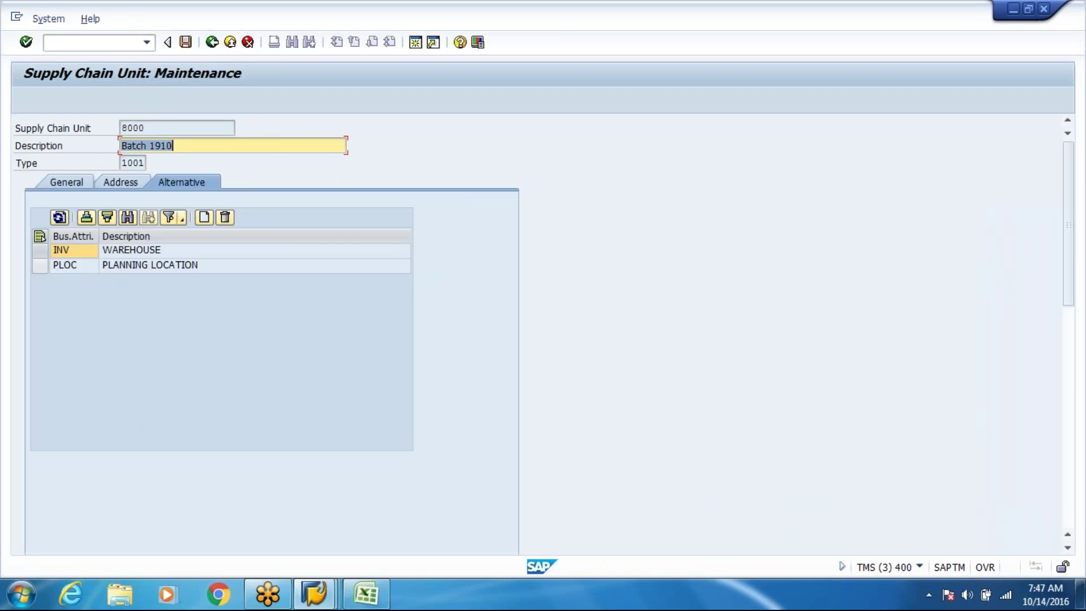
# Delete the alternative business attribute INV from supply chain unit 8000 and save
pyautogui.click(40, 266)
pyautogui.click(39, 251)
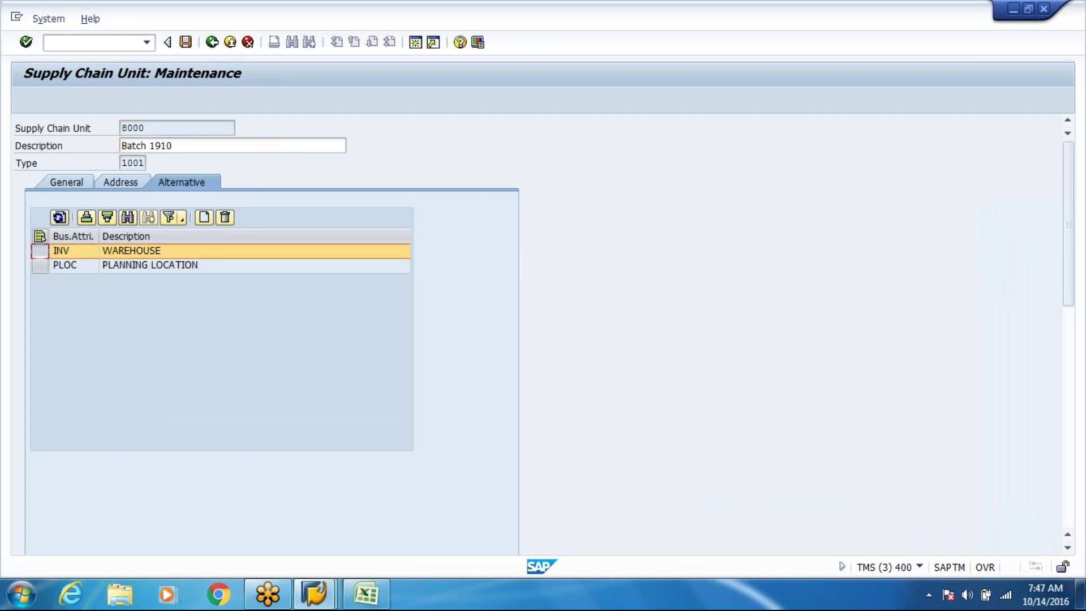
pyautogui.click(225, 218)
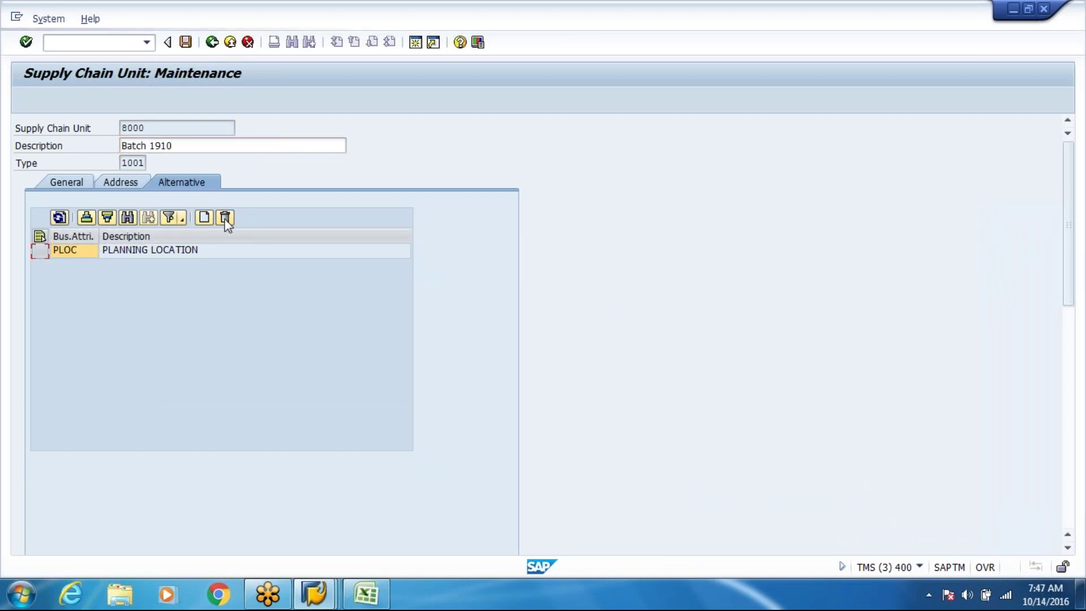
pyautogui.click(185, 45)
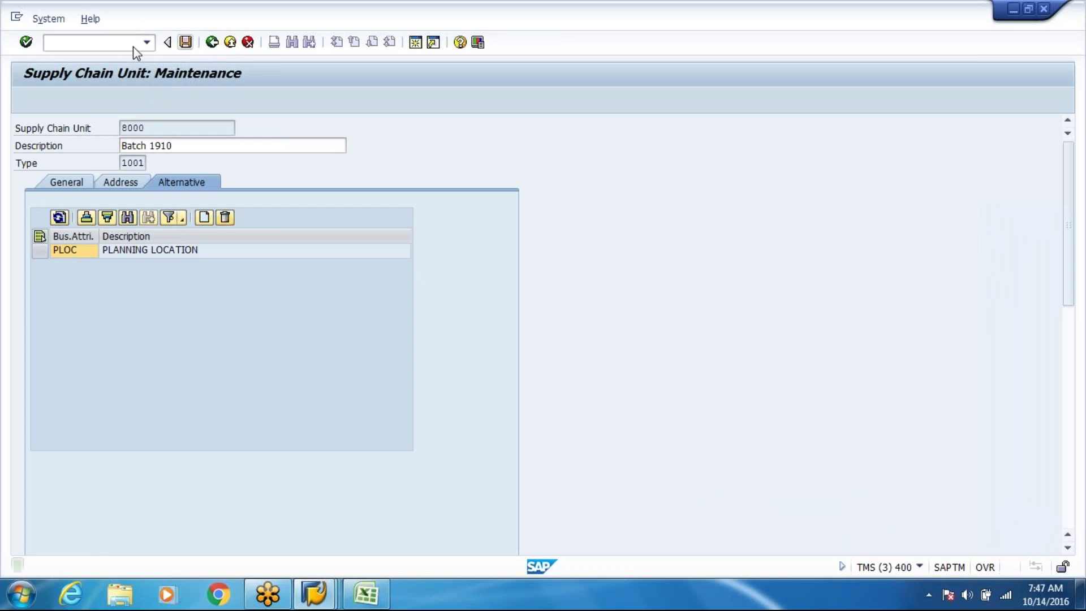
# Switch this session to business partner maintenance with /nbp and search for business partner number 8000
pyautogui.click(100, 50)
pyautogui.write('/nbp')
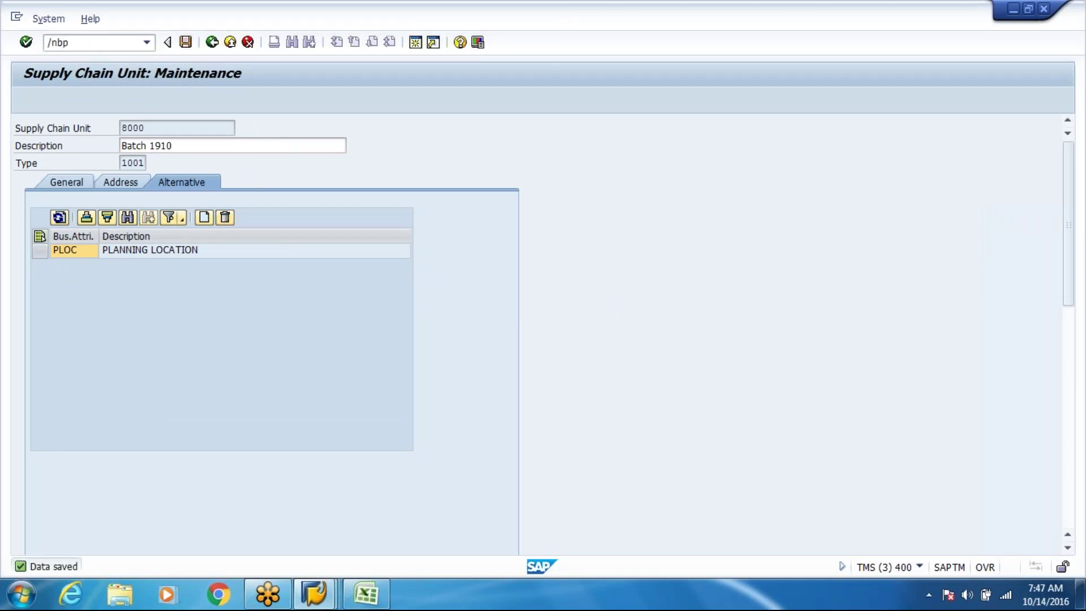
pyautogui.press('Return')
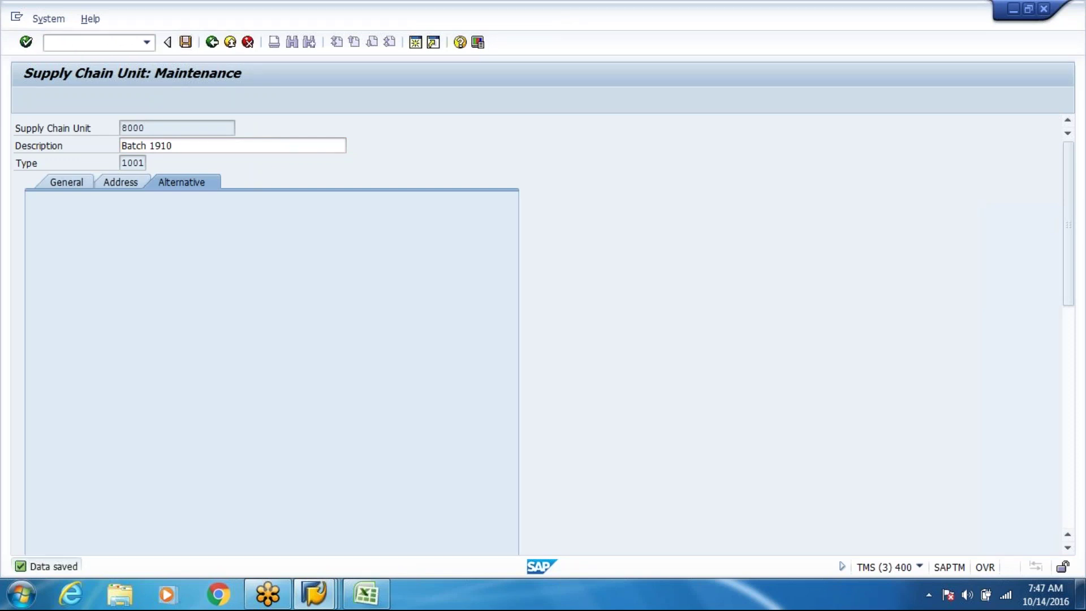
pyautogui.click(161, 233)
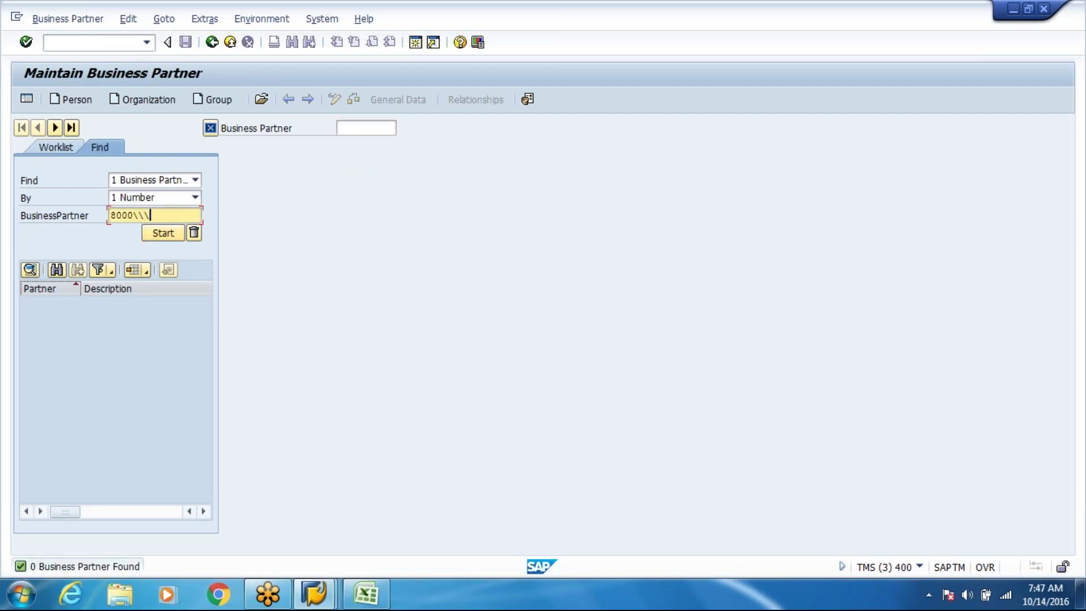
# Search for business partner number VN8000 and open the matching organization
pyautogui.press('BackSpace')
pyautogui.press('BackSpace')
pyautogui.press('BackSpace')
pyautogui.press('BackSpace')
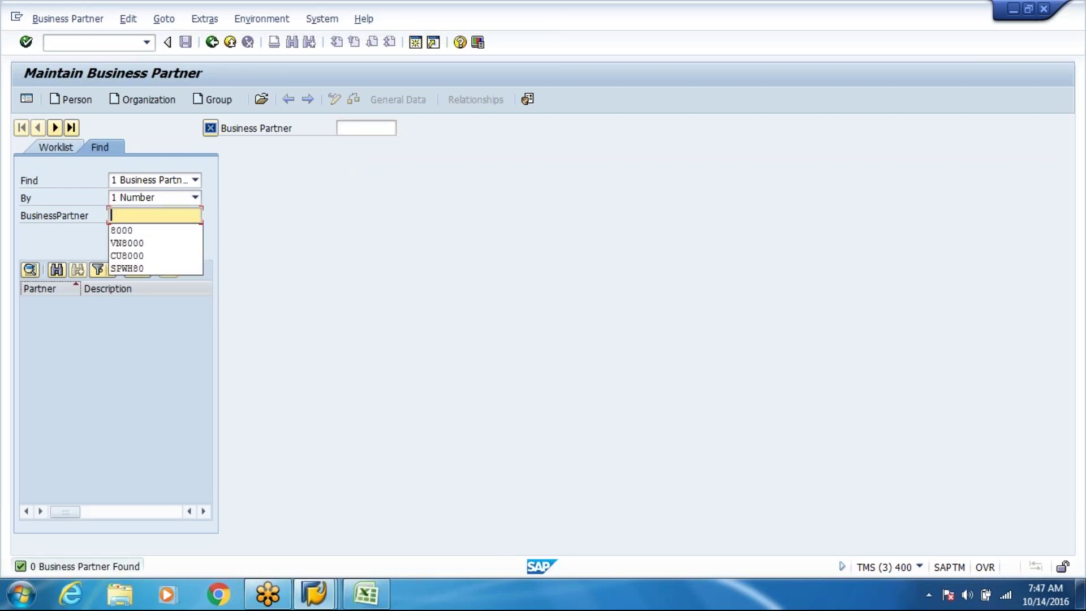
pyautogui.write('VN')
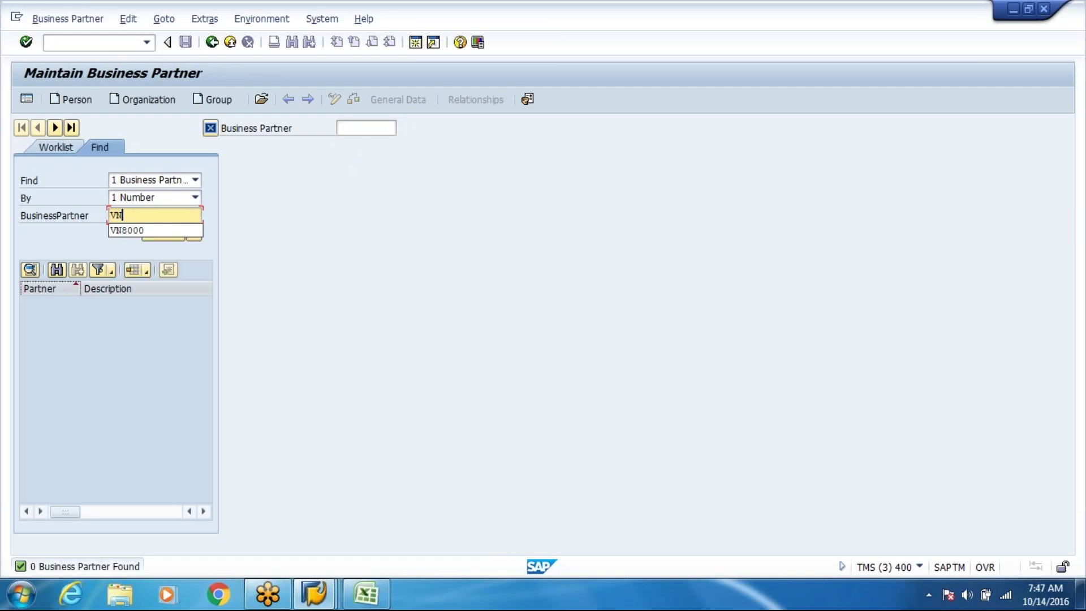
pyautogui.write('8000')
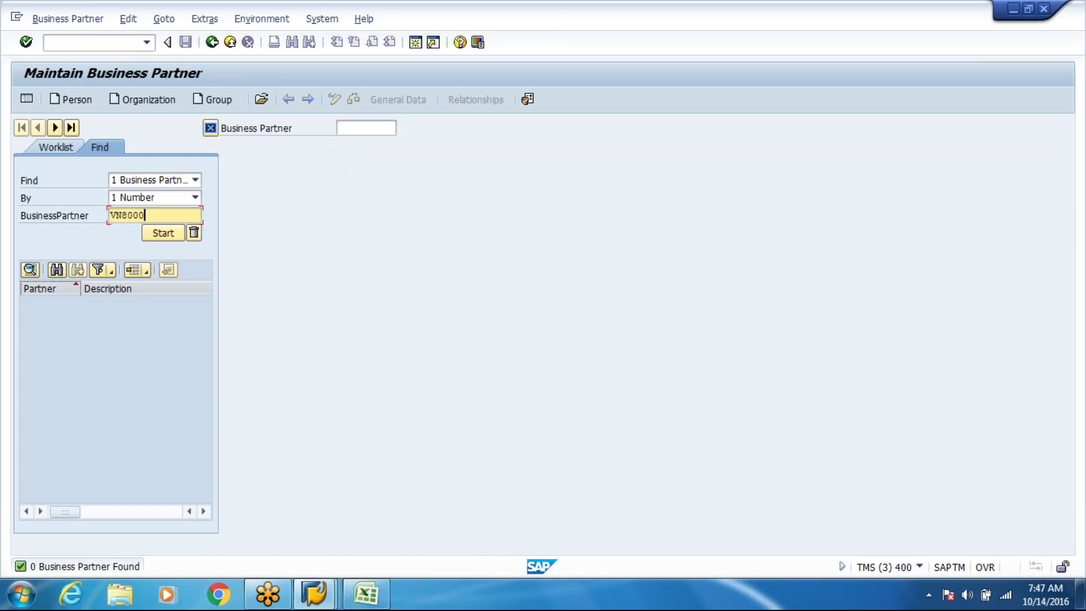
pyautogui.click(167, 239)
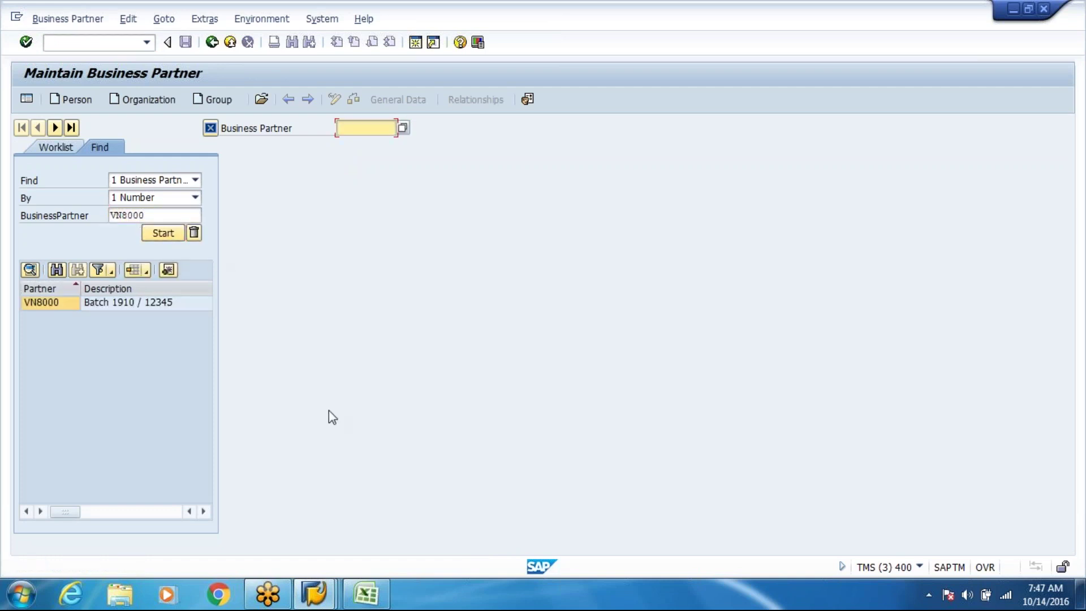
pyautogui.doubleClick(147, 305)
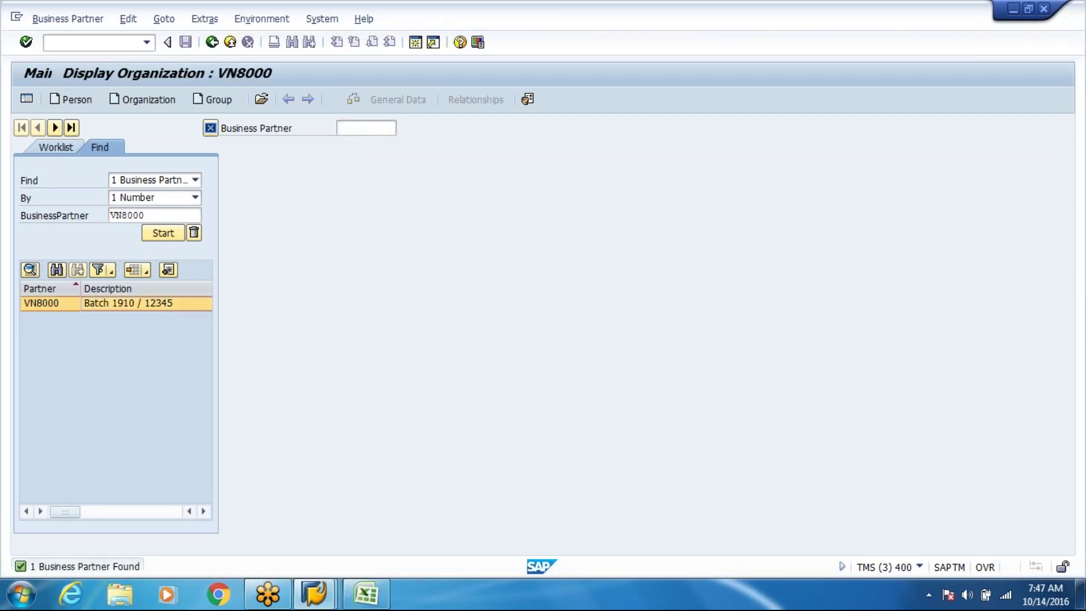
# Examine the address data and the identification numbers of business partner VN8000
pyautogui.scroll(-10, 891, 406)
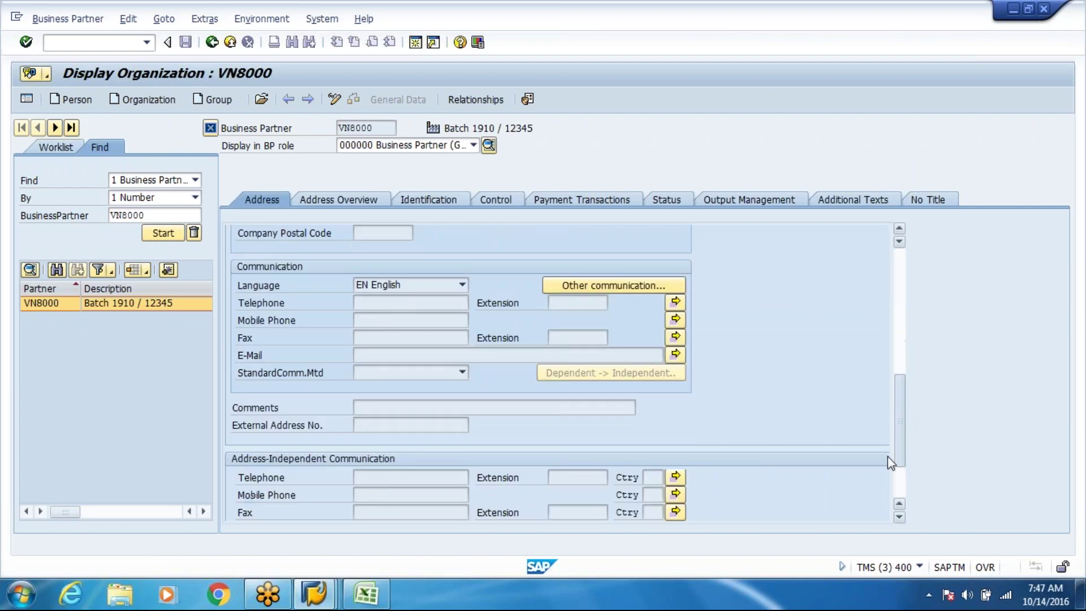
pyautogui.scroll(-2, 888, 456)
pyautogui.scroll(5, 888, 480)
pyautogui.click(419, 198)
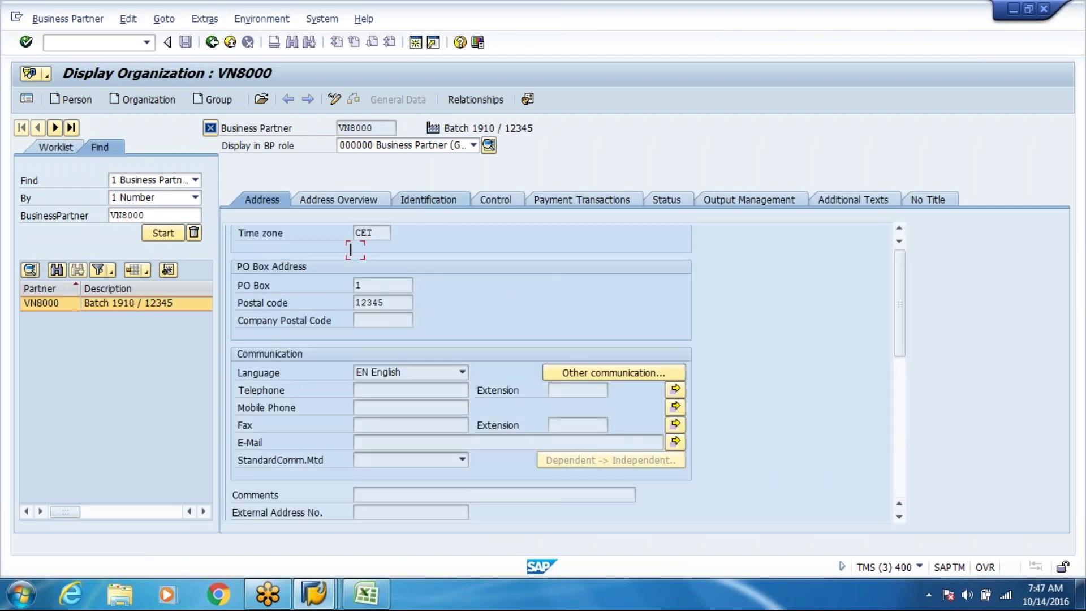
pyautogui.scroll(-5, 903, 363)
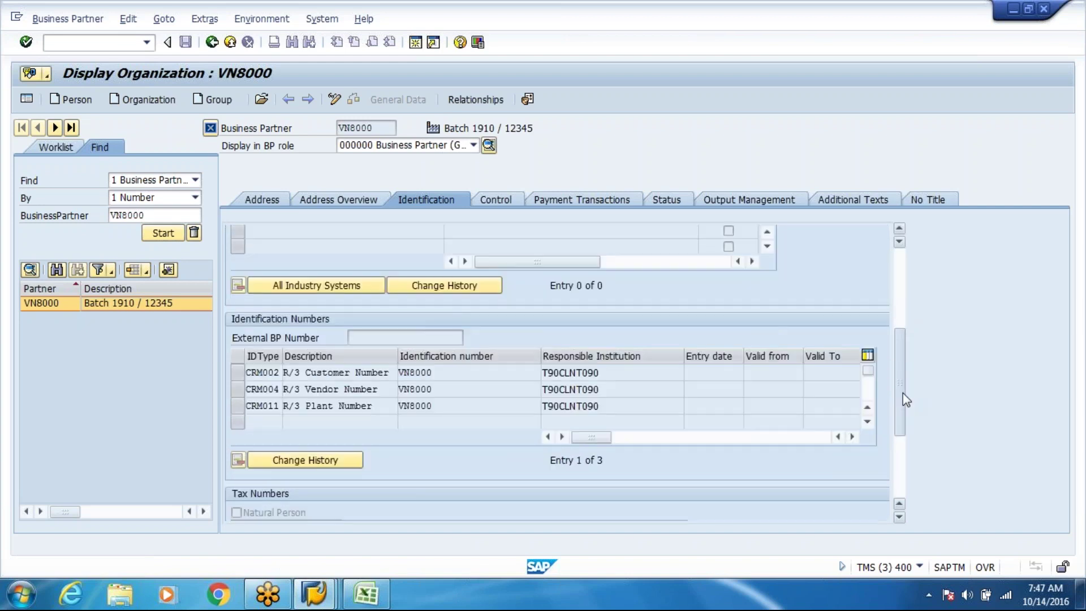
# Find and open business partner CU8000, and examine its identification numbers
pyautogui.click(158, 215)
pyautogui.press('BackSpace')
pyautogui.press('BackSpace')
pyautogui.press('BackSpace')
pyautogui.press('BackSpace')
pyautogui.press('BackSpace')
pyautogui.press('BackSpace')
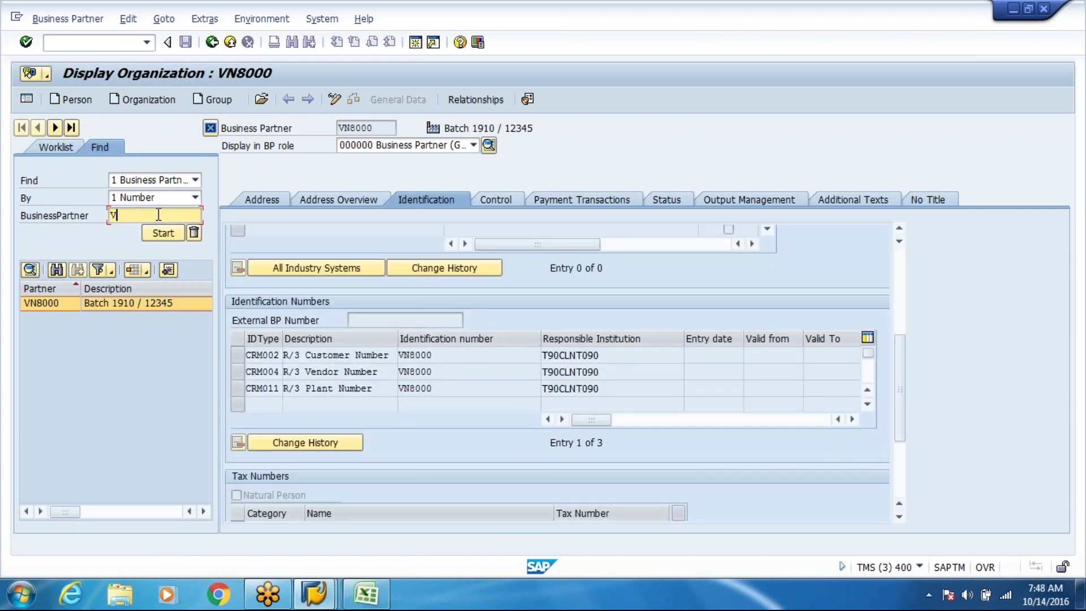
pyautogui.write('CU8000')
pyautogui.click(159, 234)
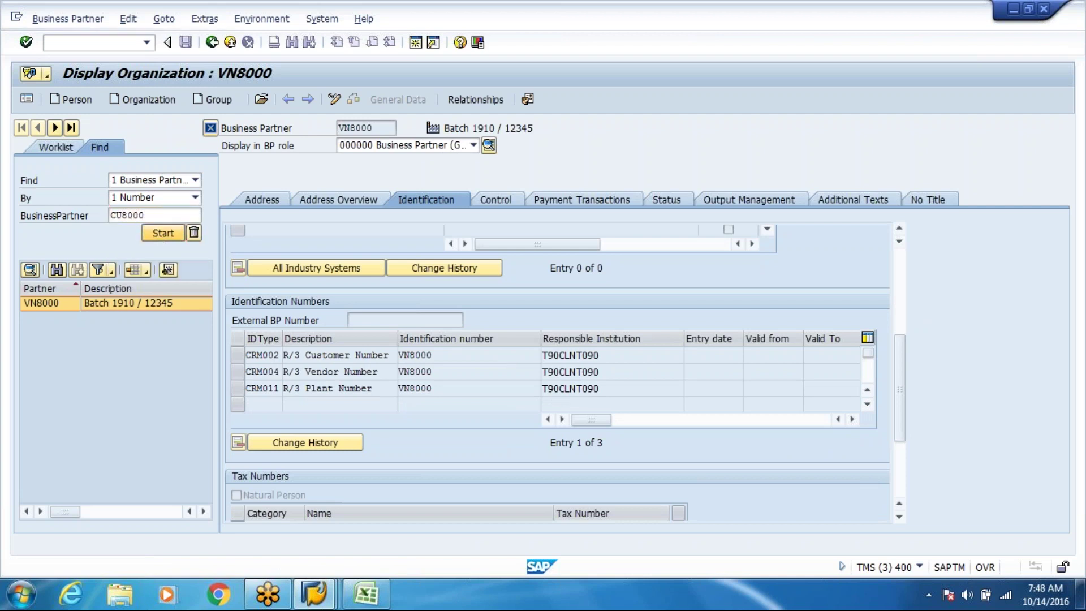
pyautogui.doubleClick(130, 304)
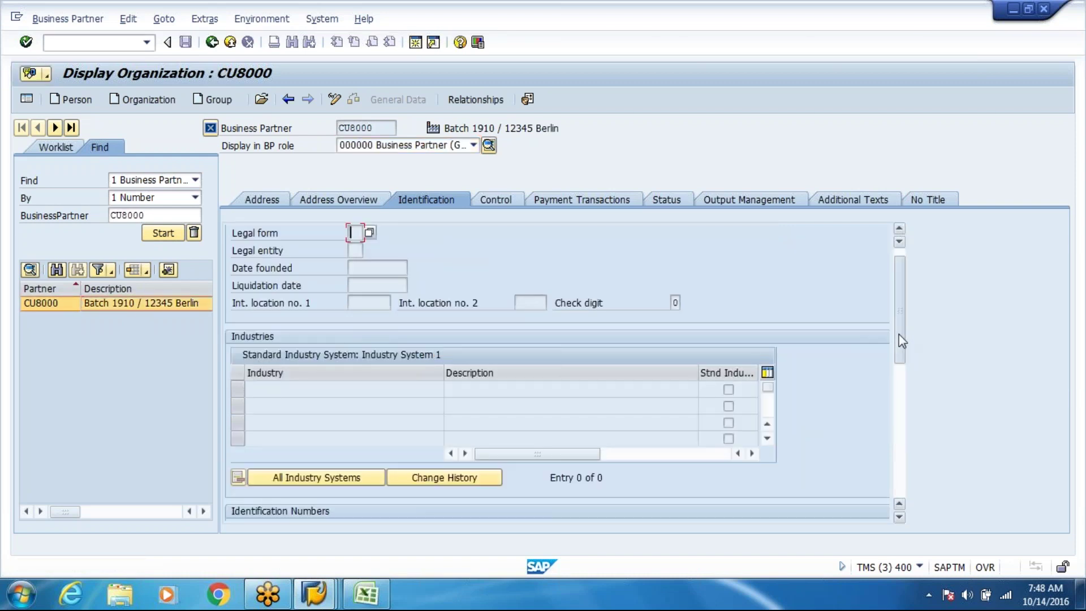
pyautogui.moveTo(900, 339); pyautogui.dragTo(891, 402)
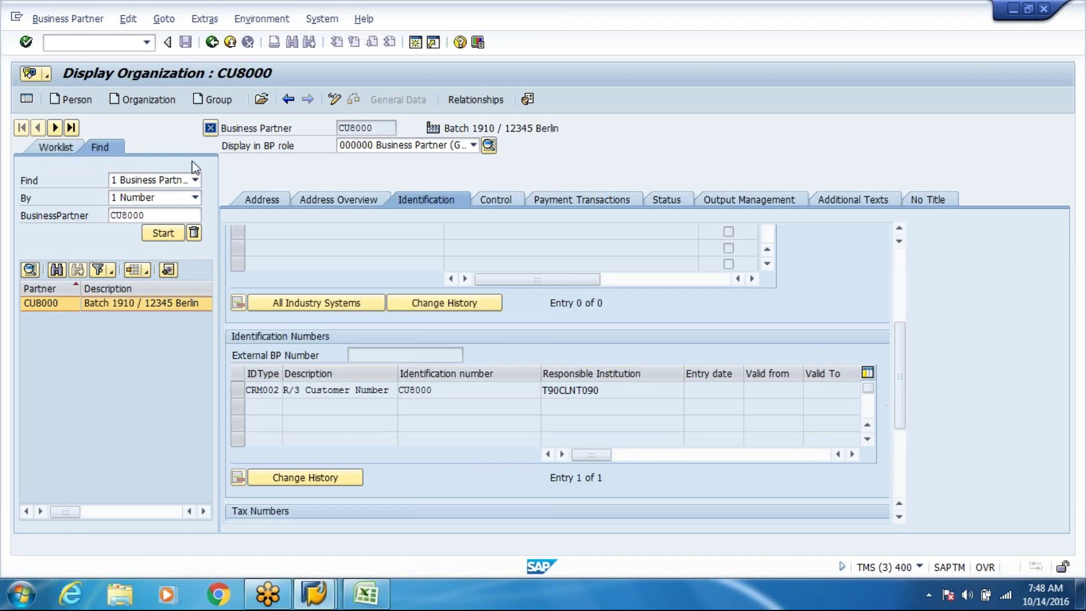
# Search for all business partners with an empty number criterion and look through the end of the result list
pyautogui.doubleClick(155, 214)
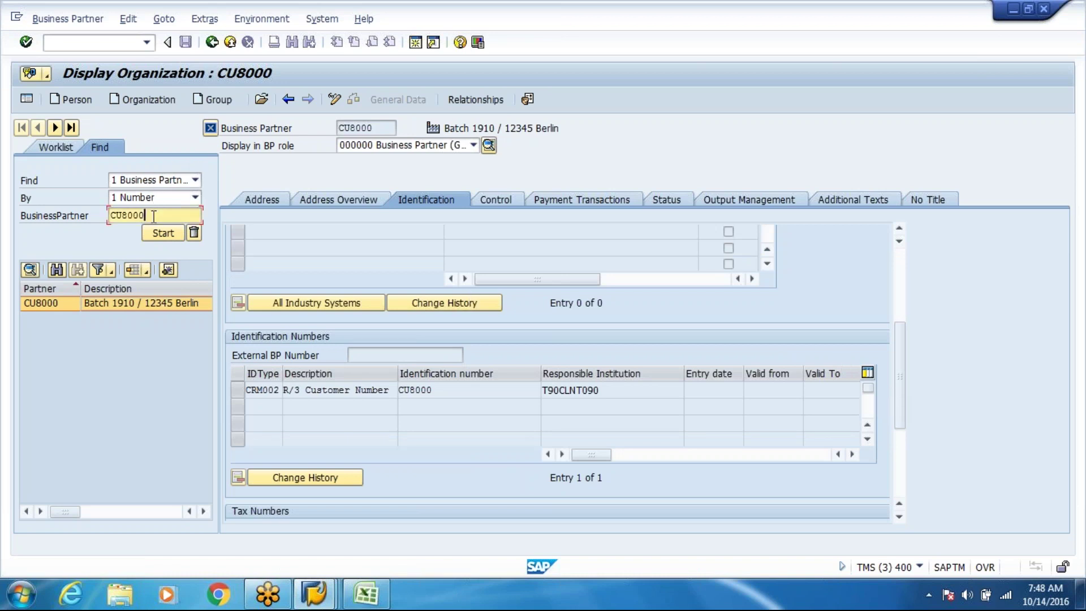
pyautogui.write('CU80')
pyautogui.press('BackSpace')
pyautogui.press('BackSpace')
pyautogui.press('BackSpace')
pyautogui.press('BackSpace')
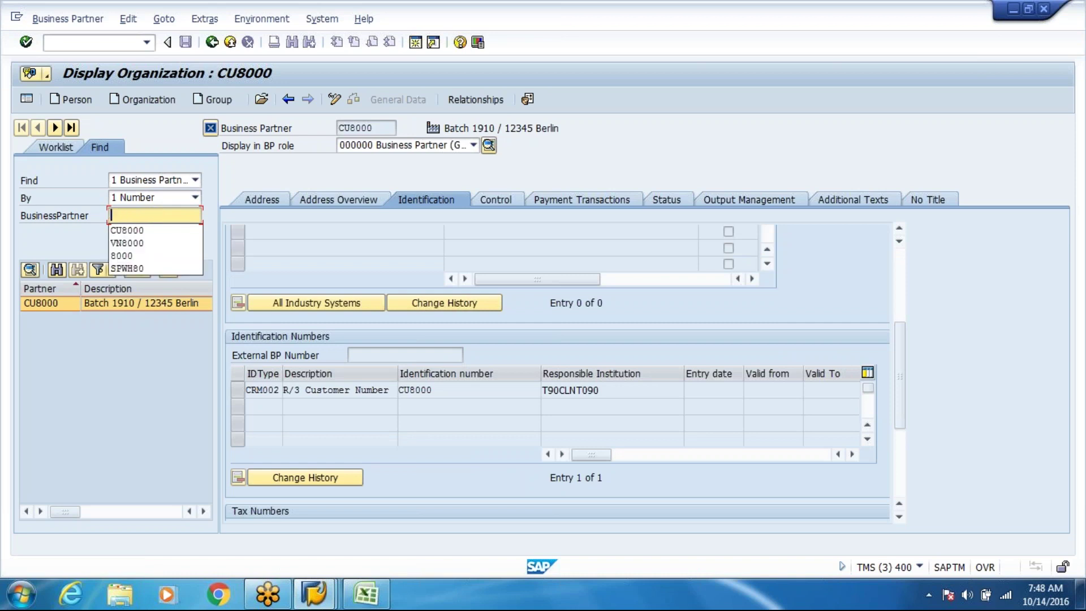
pyautogui.press('Down')
pyautogui.click(164, 307)
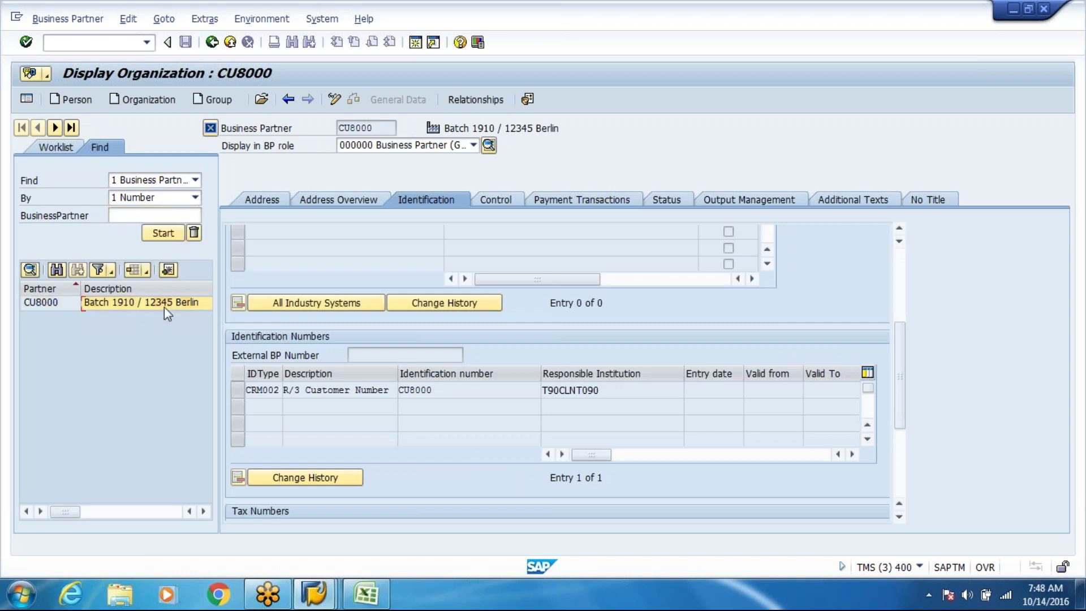
pyautogui.click(164, 233)
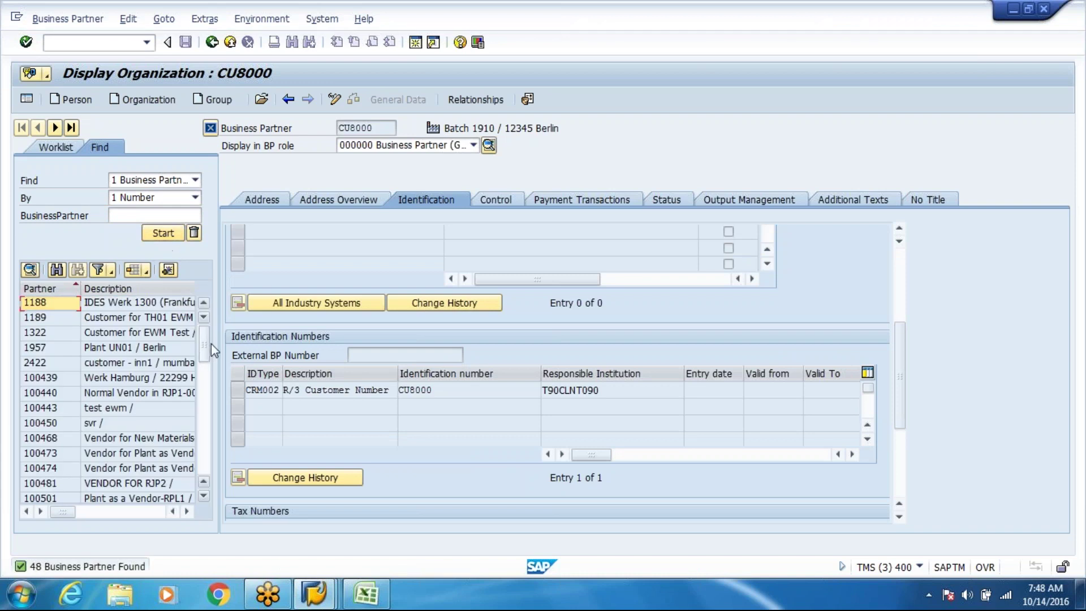
pyautogui.moveTo(204, 345); pyautogui.dragTo(201, 473)
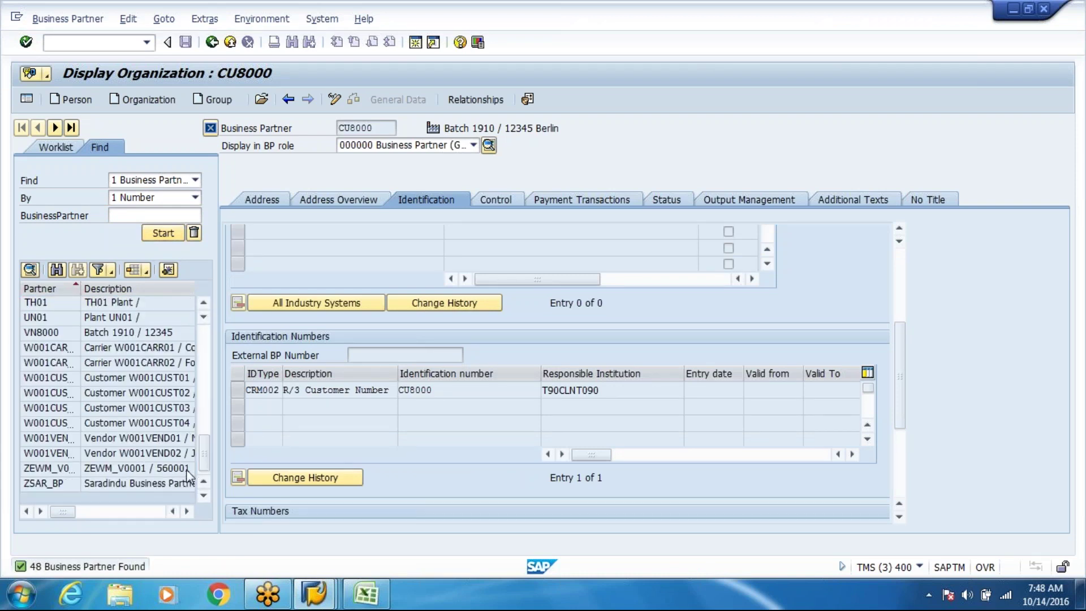
# Open VN8000 from the result list and switch it to change mode at its identification numbers
pyautogui.click(52, 337)
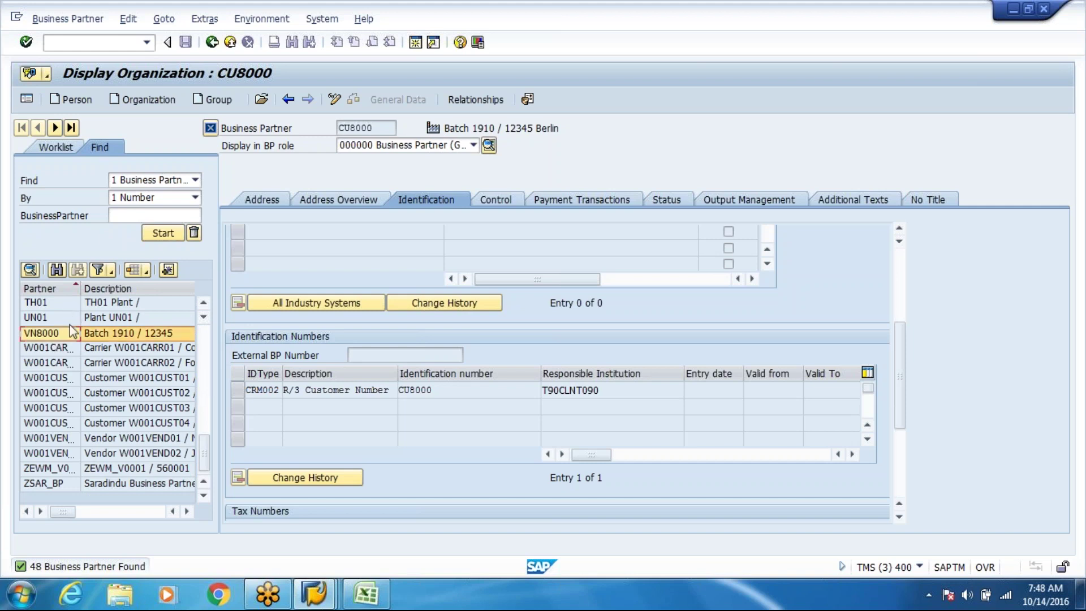
pyautogui.doubleClick(66, 329)
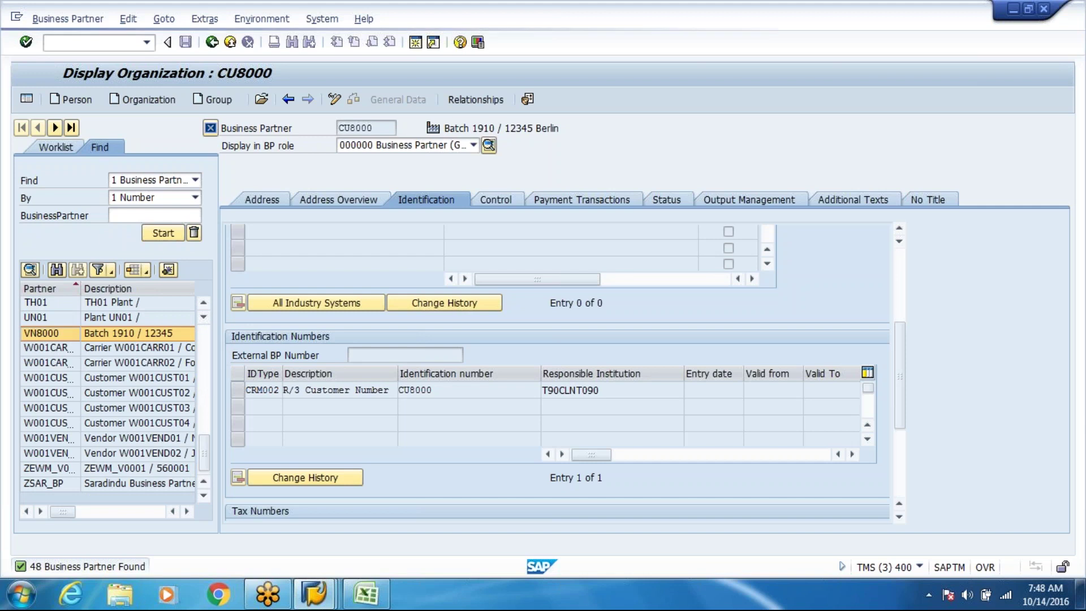
pyautogui.moveTo(901, 320); pyautogui.dragTo(898, 387)
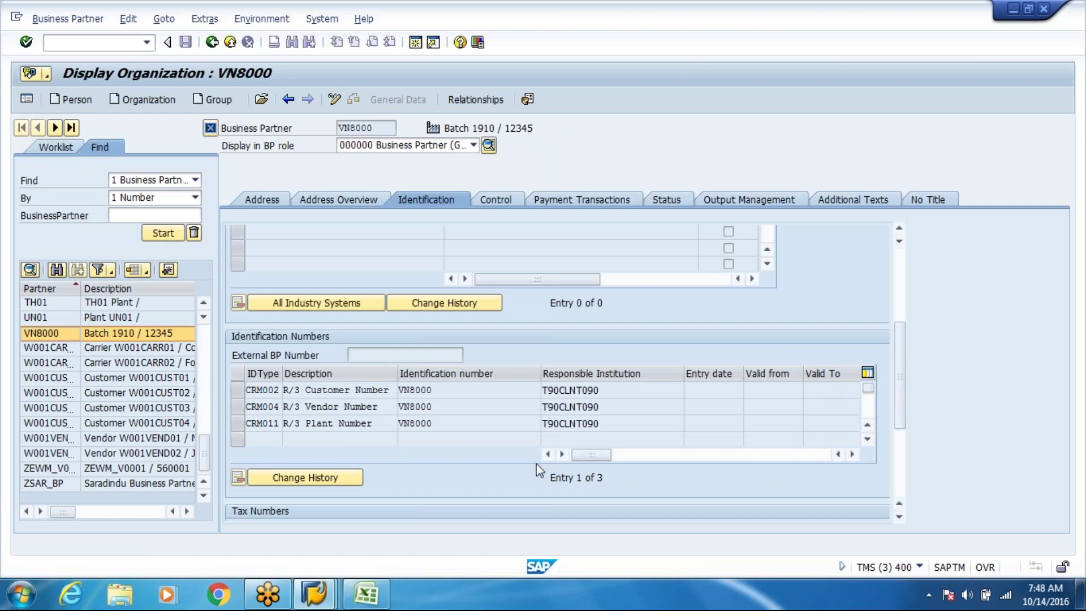
pyautogui.click(480, 406)
pyautogui.click(332, 103)
pyautogui.moveTo(896, 323); pyautogui.dragTo(899, 469)
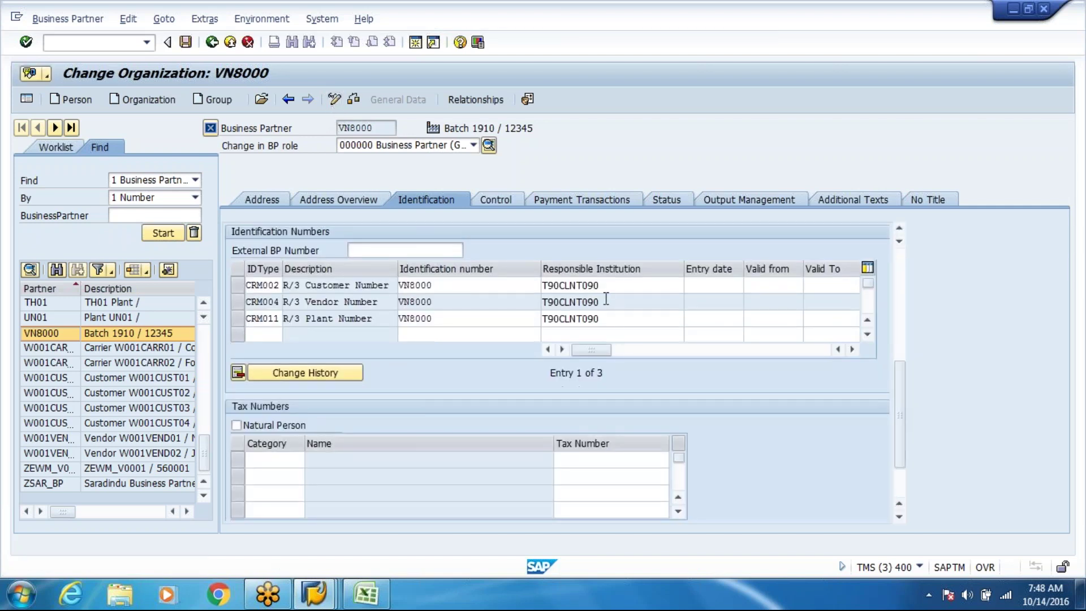
# Remove the VN prefix from the CRM011 R/3 Plant Number identification of VN8000 and save
pyautogui.click(416, 318)
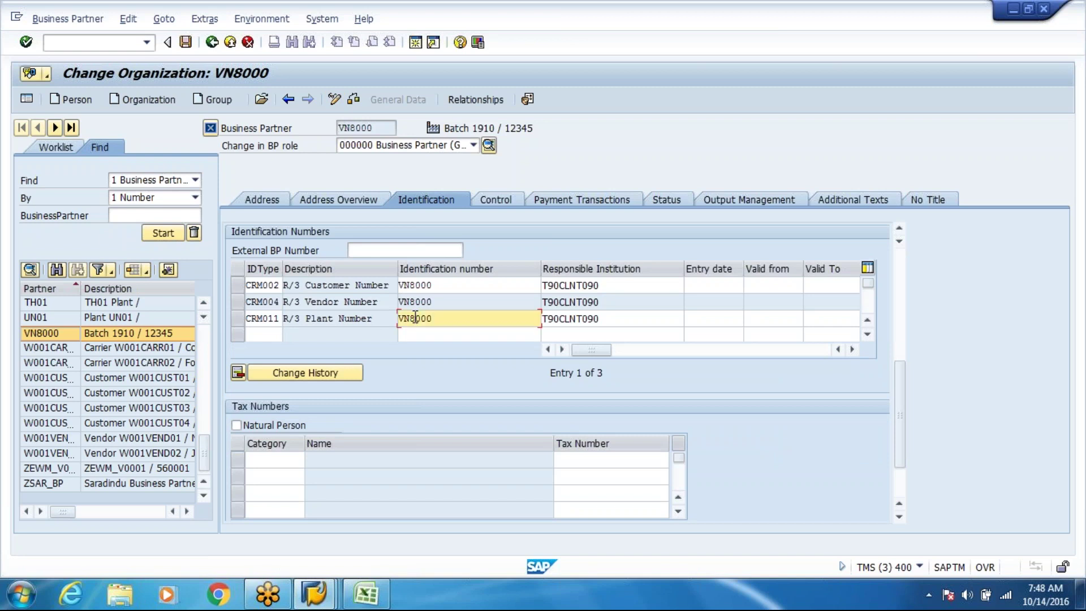
pyautogui.press('BackSpace')
pyautogui.press('BackSpace')
pyautogui.press('Return')
pyautogui.hotkey('ctrl', 's')
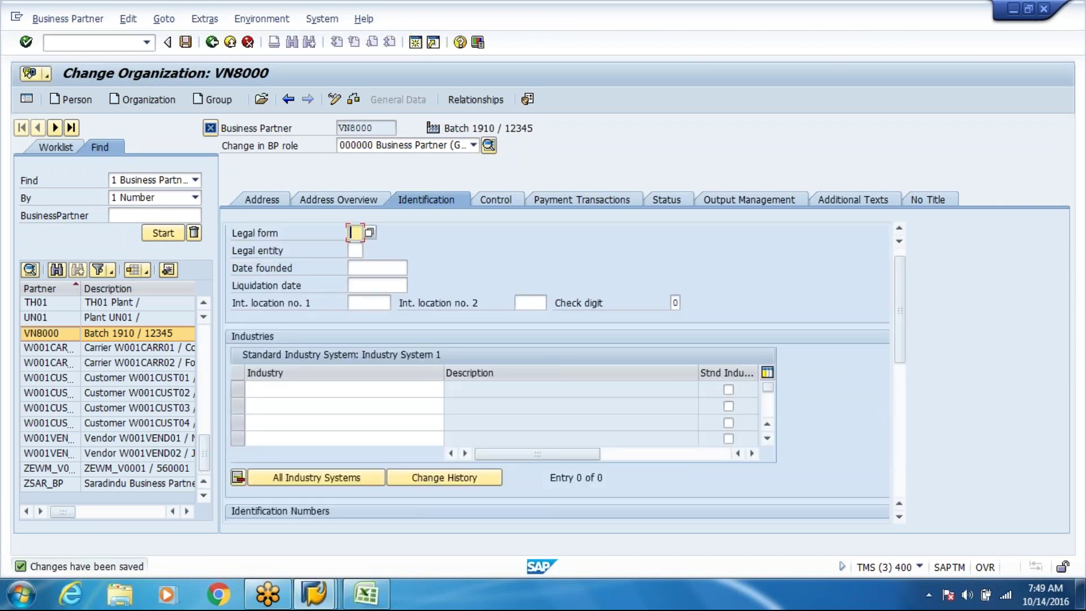
# Return to the log display session, leave the logs, and rerun the failed inbound queue in the qRFC Monitor
pyautogui.hotkey('alt', 'Tab')
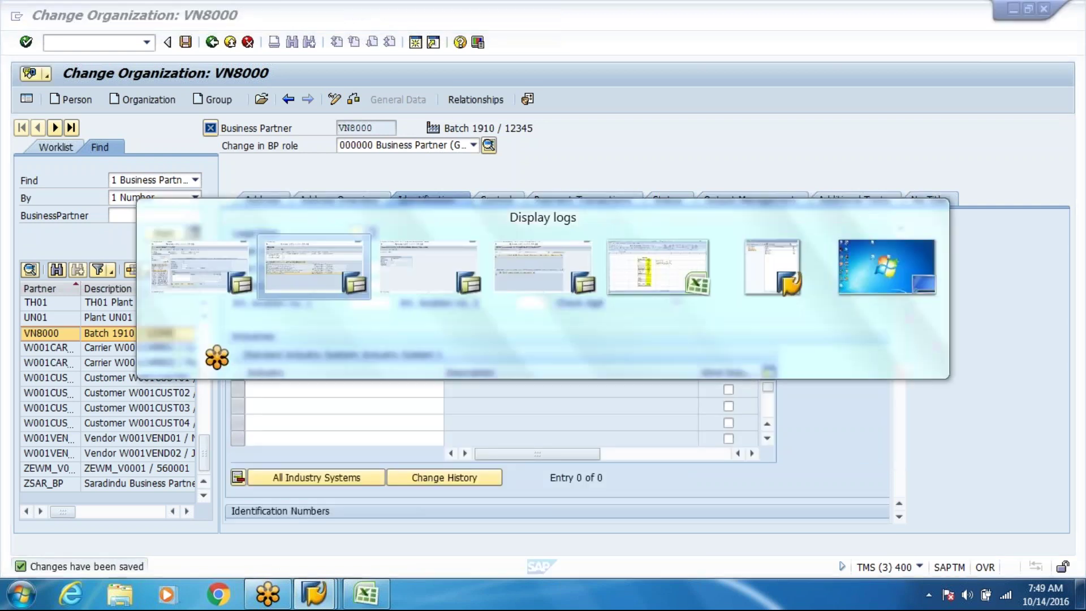
pyautogui.click(208, 47)
pyautogui.click(85, 101)
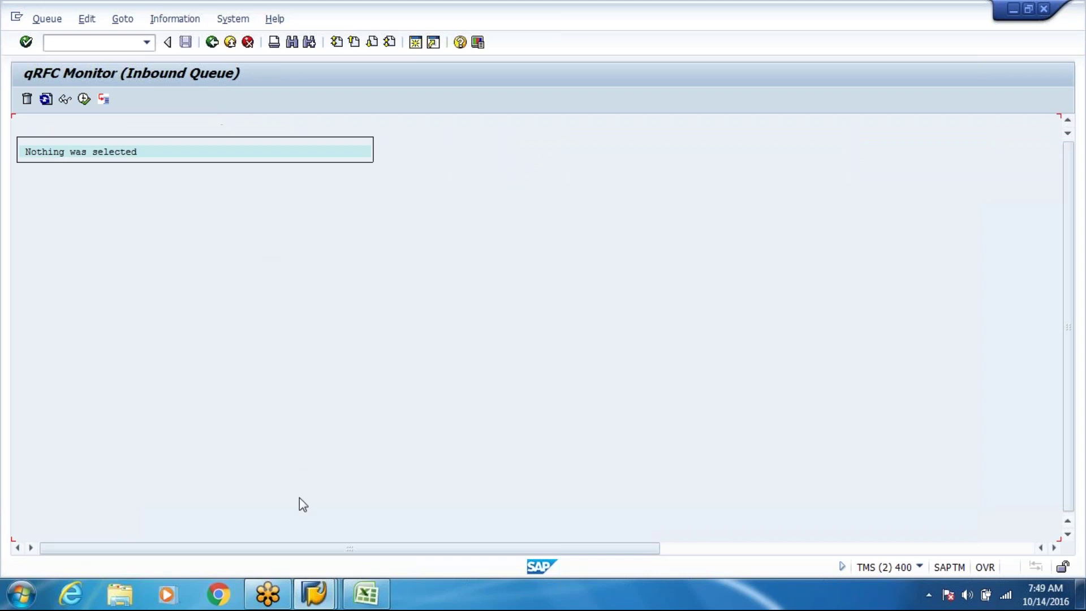
# Switch to the WH80 inbound delivery session and try default values with VN8000 as party entitled to dispose
pyautogui.click(313, 596)
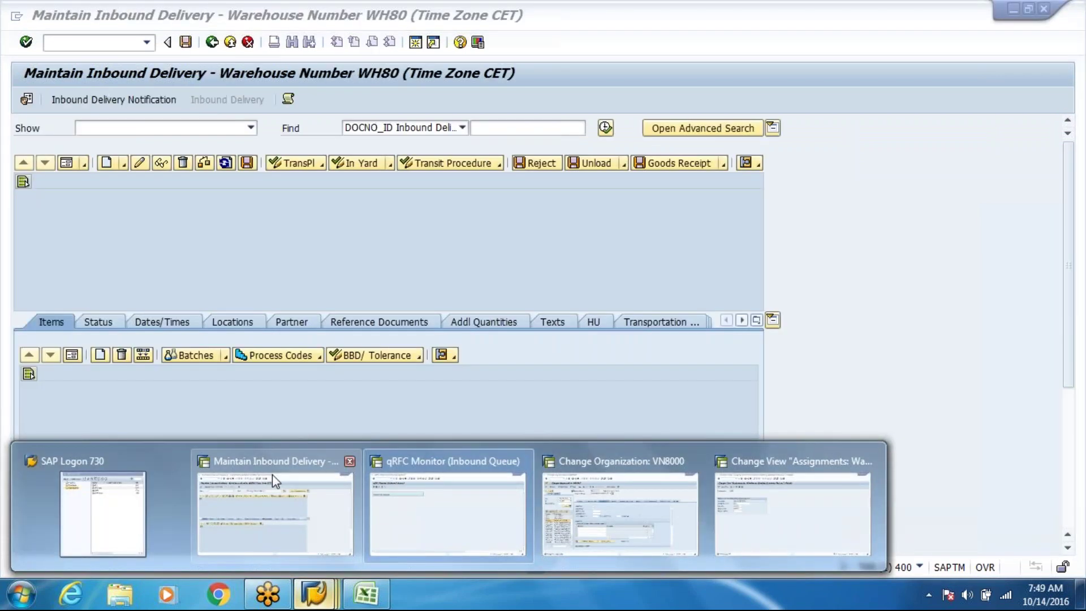
pyautogui.click(272, 475)
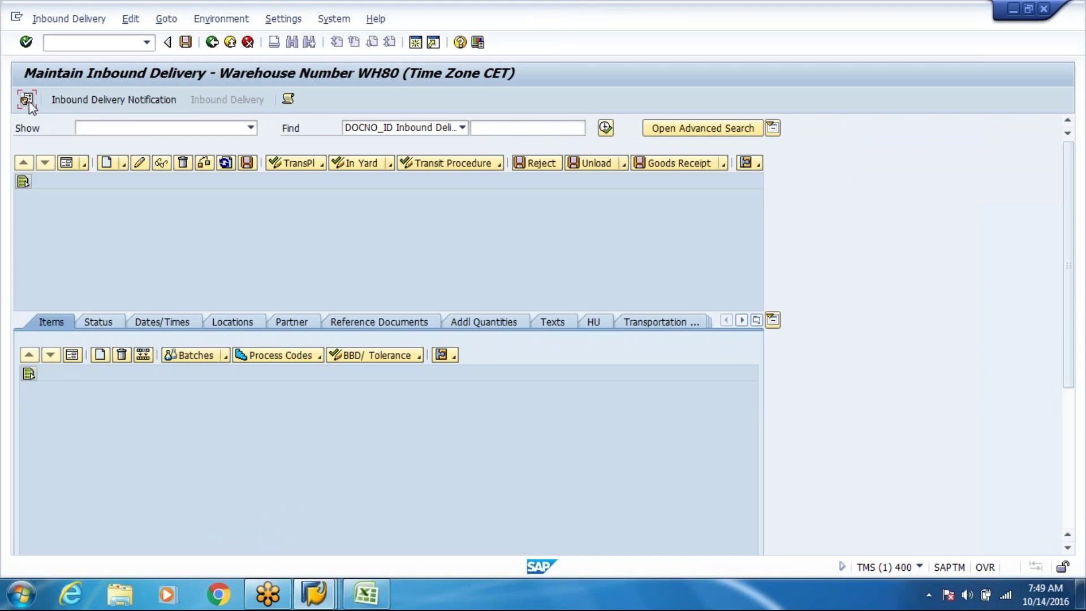
pyautogui.click(29, 101)
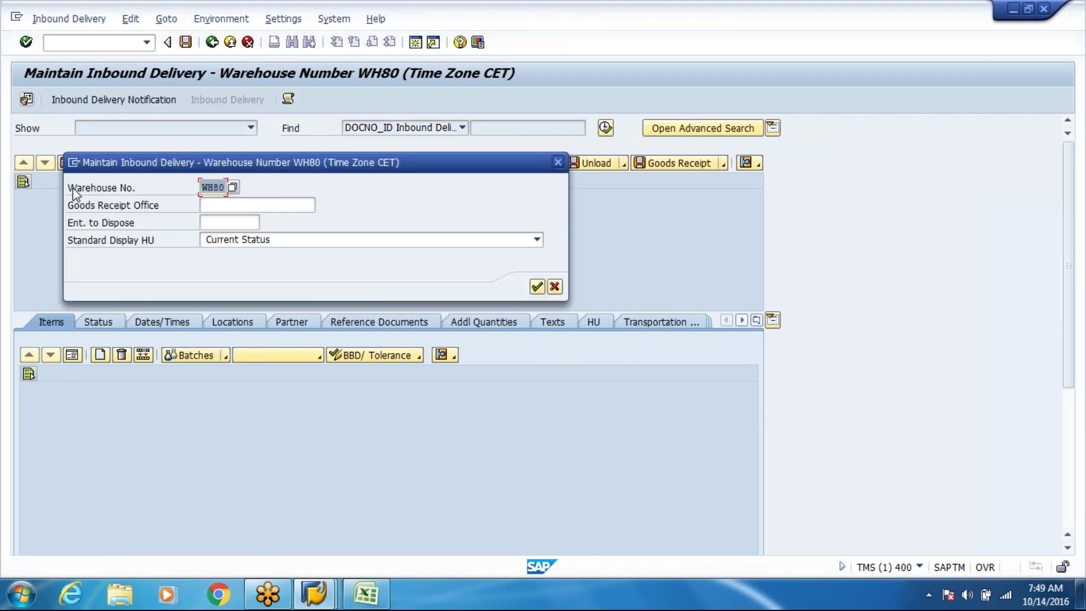
pyautogui.click(229, 221)
pyautogui.click(229, 235)
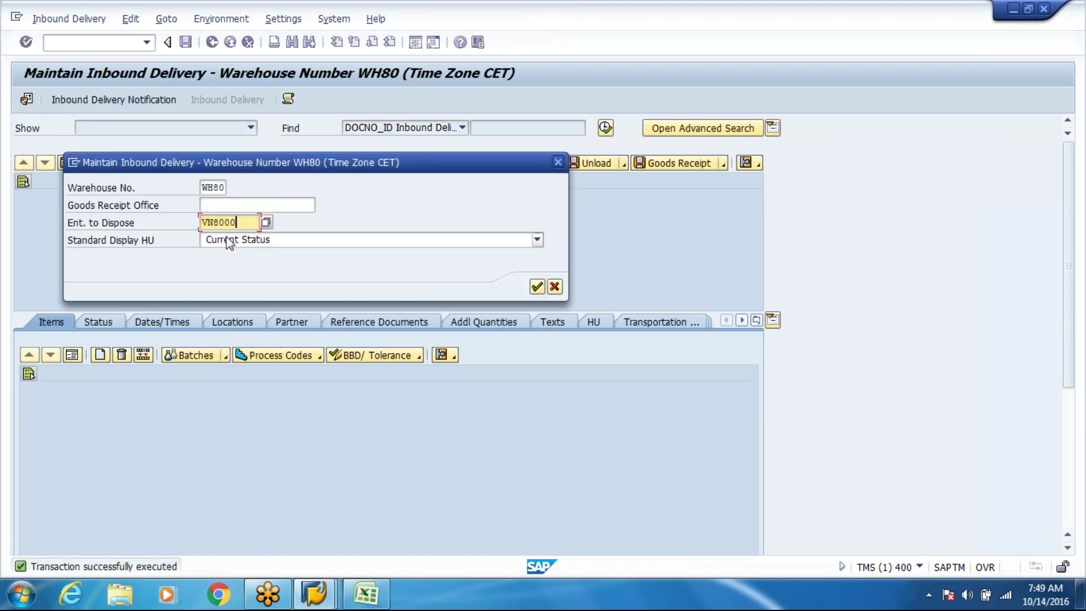
pyautogui.click(538, 287)
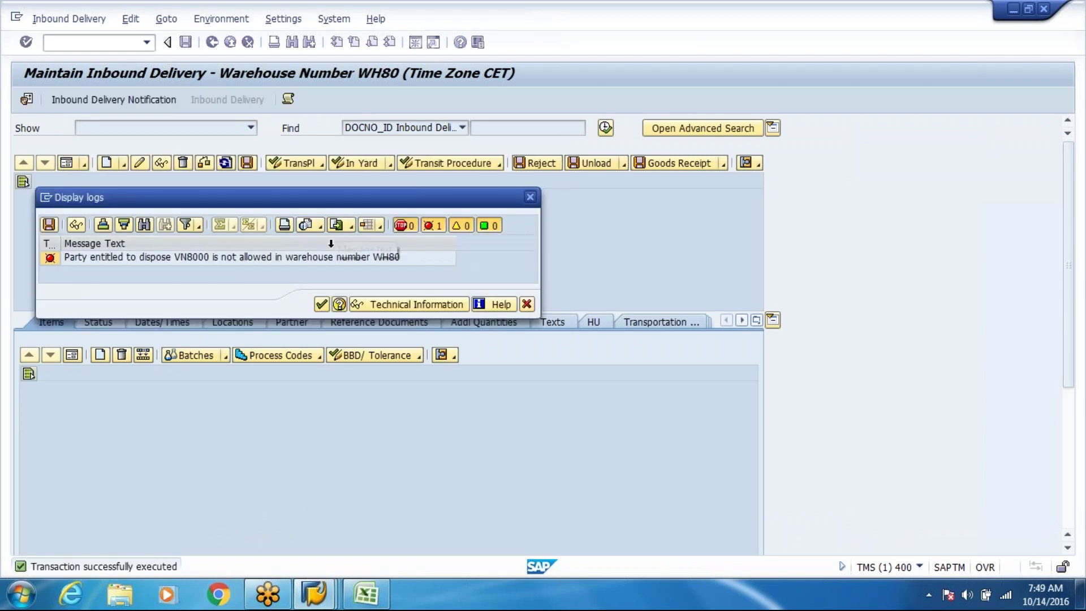
pyautogui.click(326, 259)
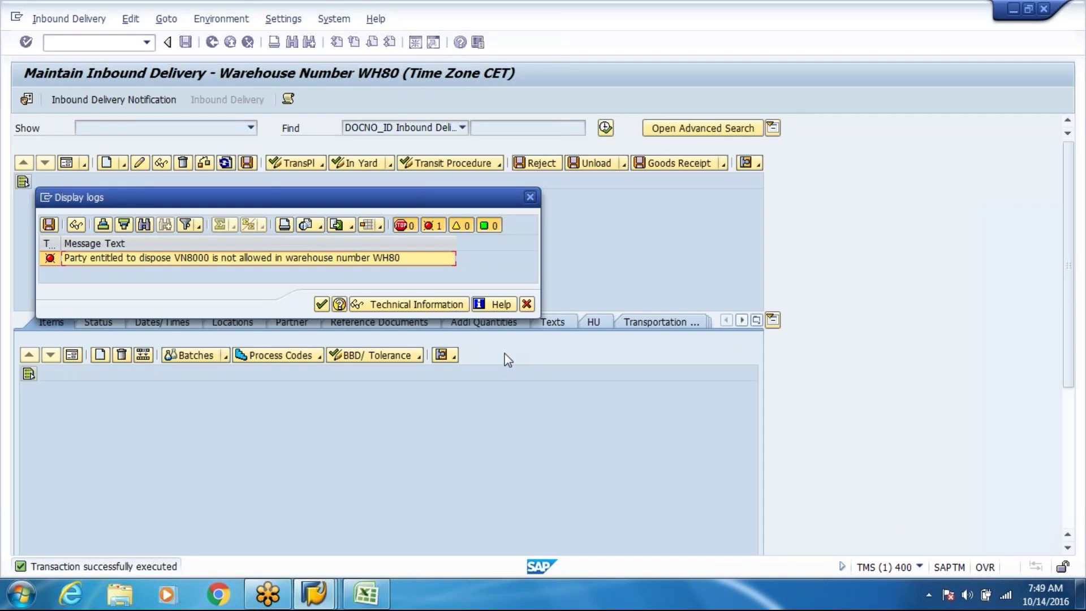
pyautogui.click(527, 304)
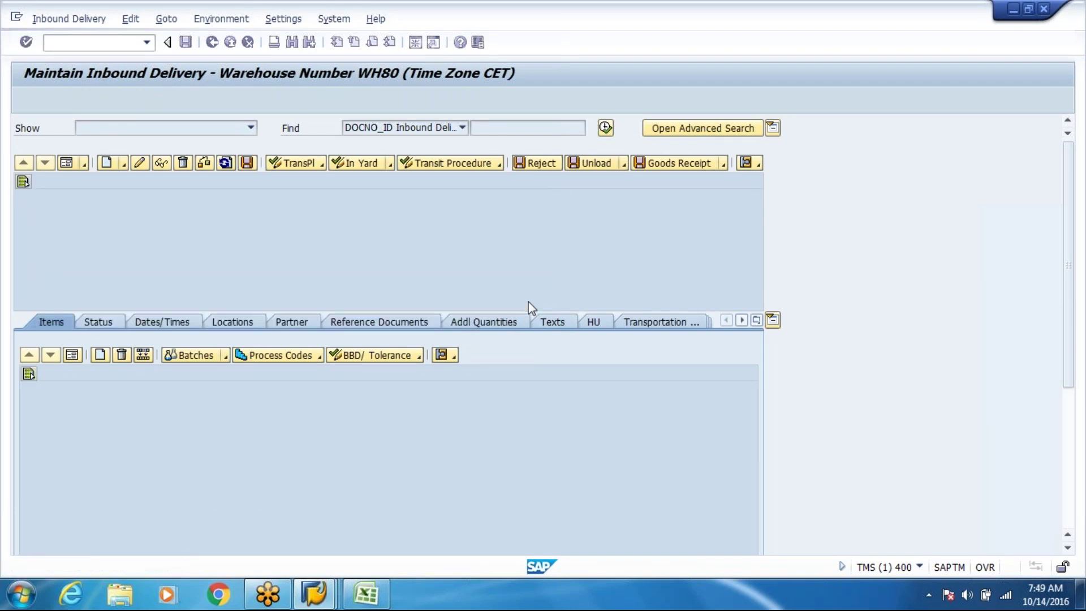
# Try again to confirm the WH80 default values with VN8000 as party entitled to dispose
pyautogui.click(140, 163)
pyautogui.click(249, 222)
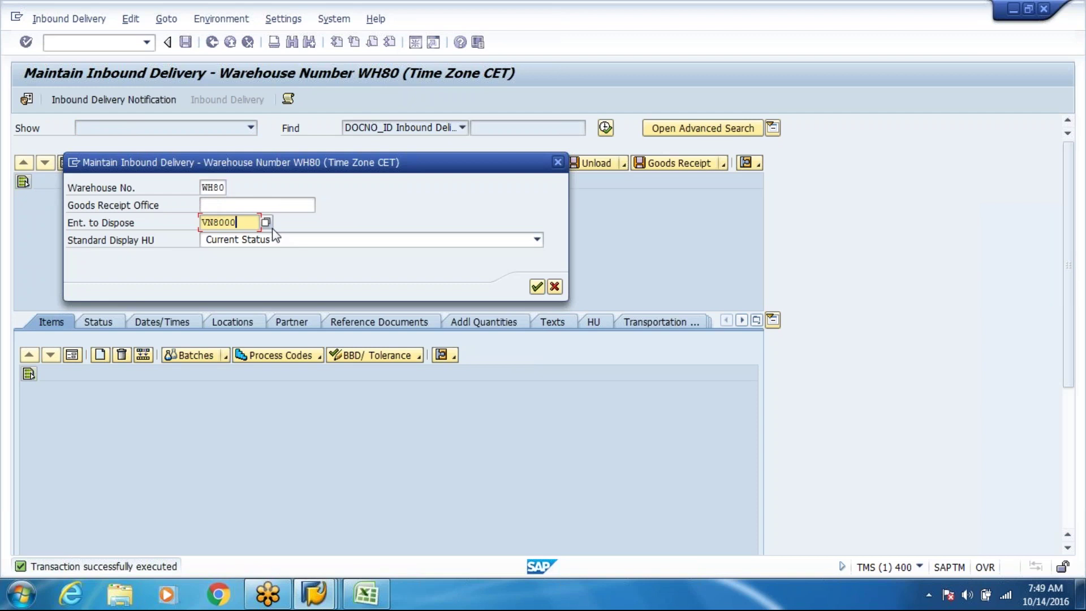
pyautogui.press('Return')
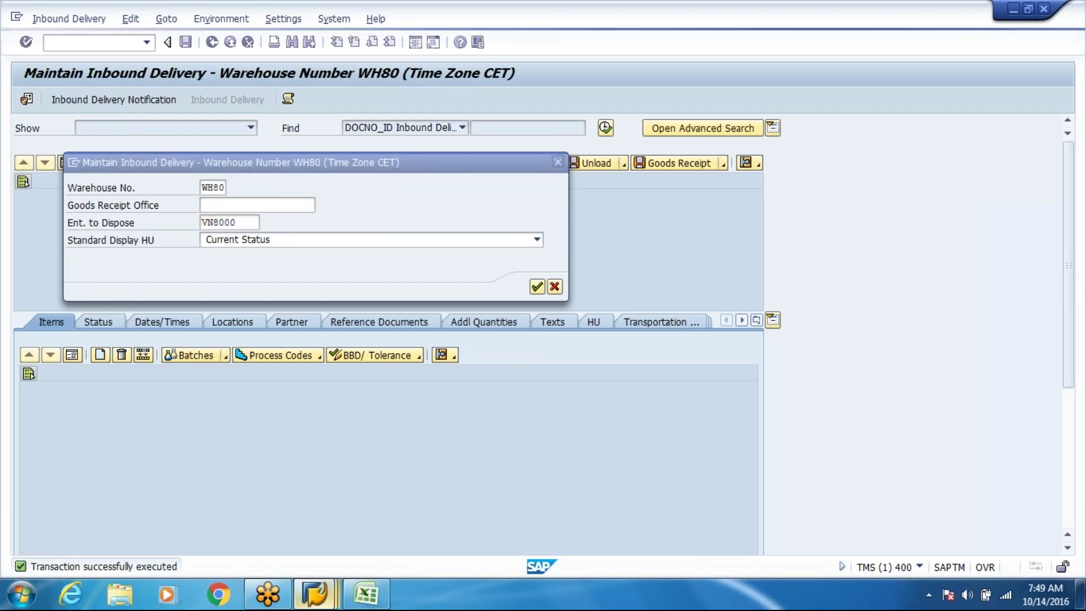
# Switch to the qRFC Monitor session, check the inbound queue, and leave the queue list
pyautogui.moveTo(314, 594)
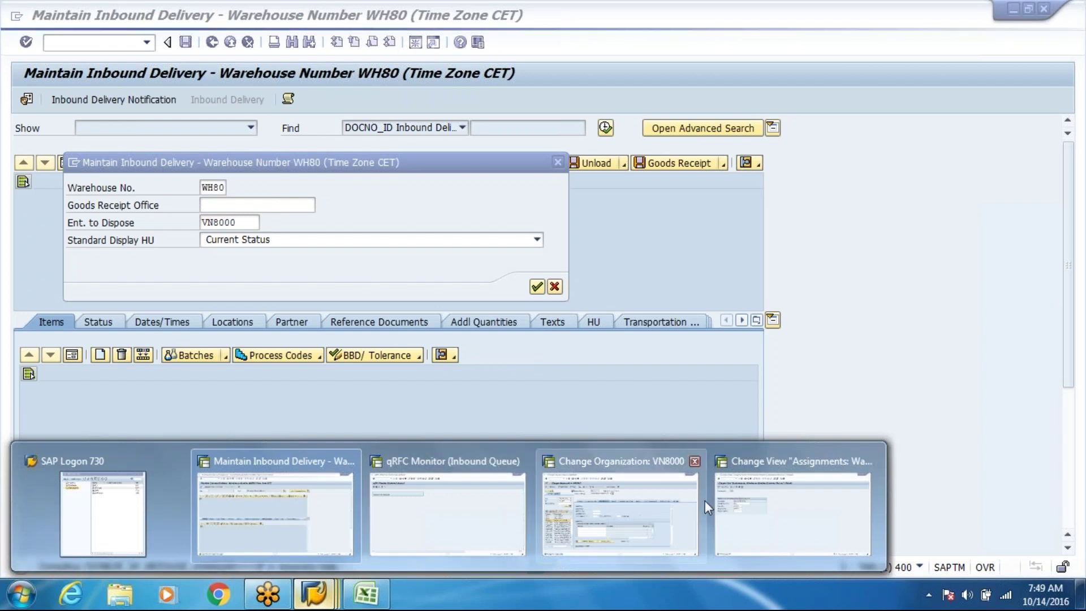
pyautogui.click(447, 509)
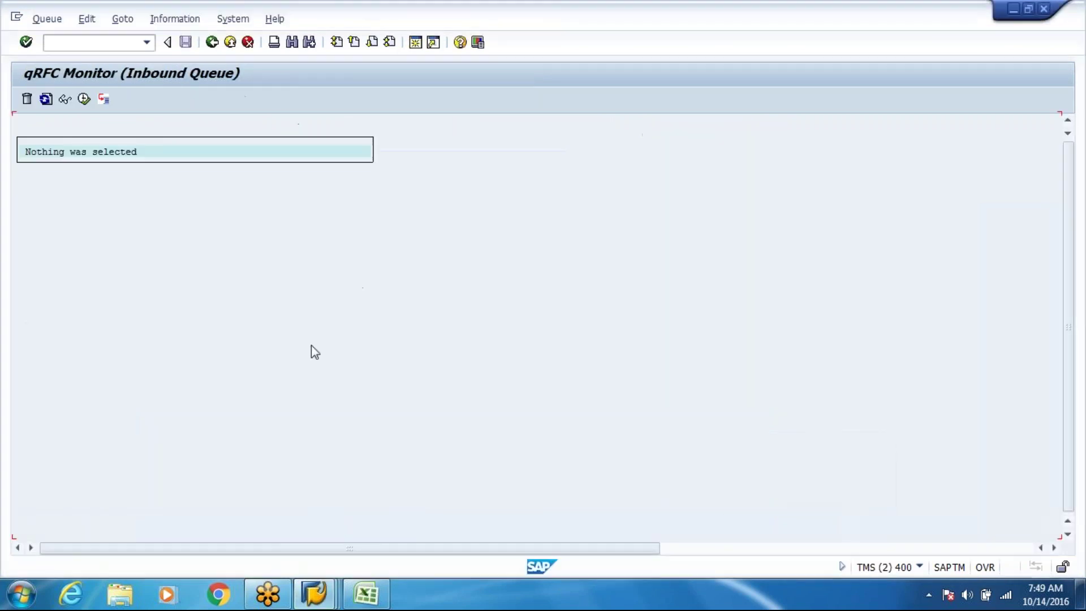
pyautogui.click(229, 43)
pyautogui.click(230, 43)
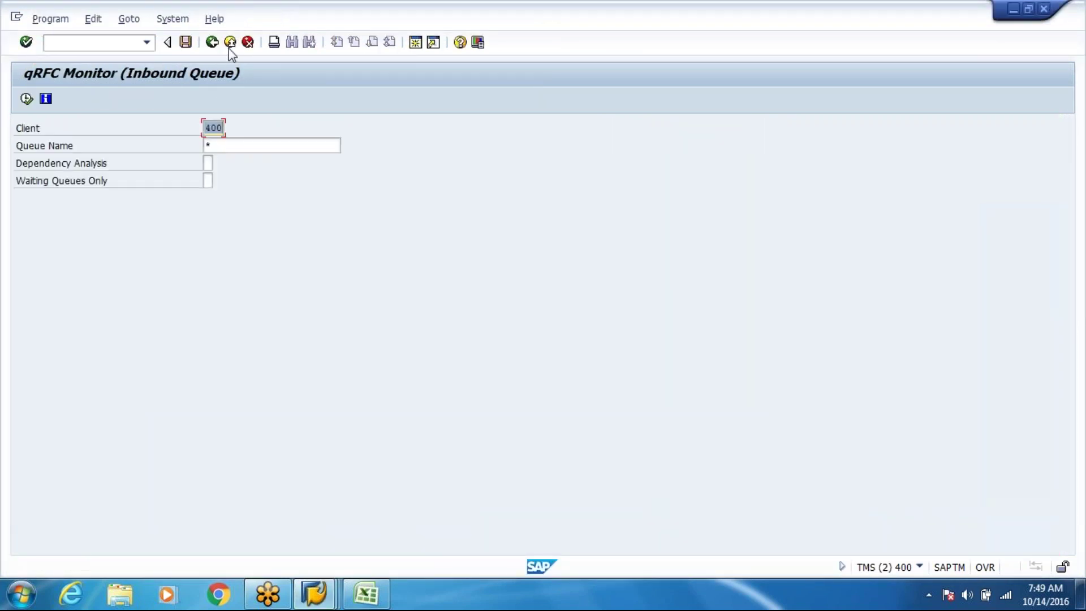
pyautogui.click(230, 43)
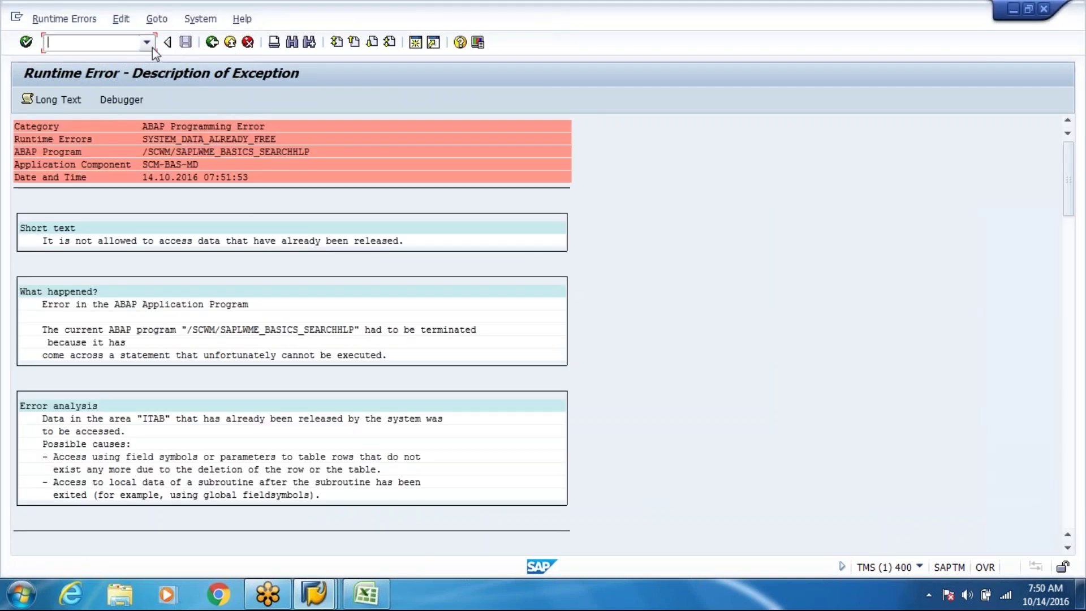
# Restart /n/scwm/prdi in the session with the runtime error and list all WH80 inbound deliveries without search criteria
pyautogui.click(152, 48)
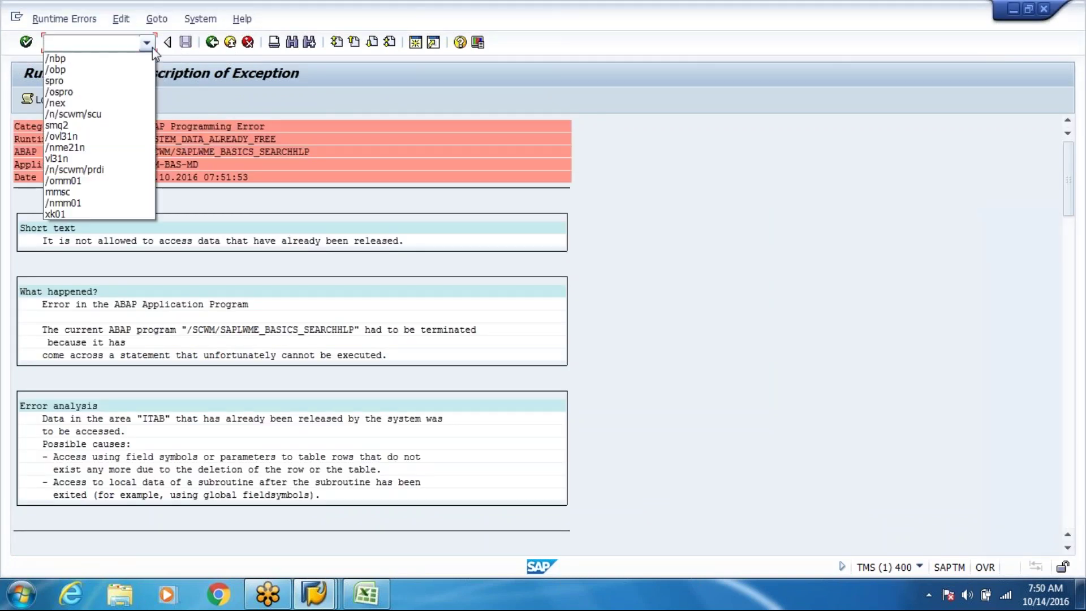
pyautogui.click(84, 169)
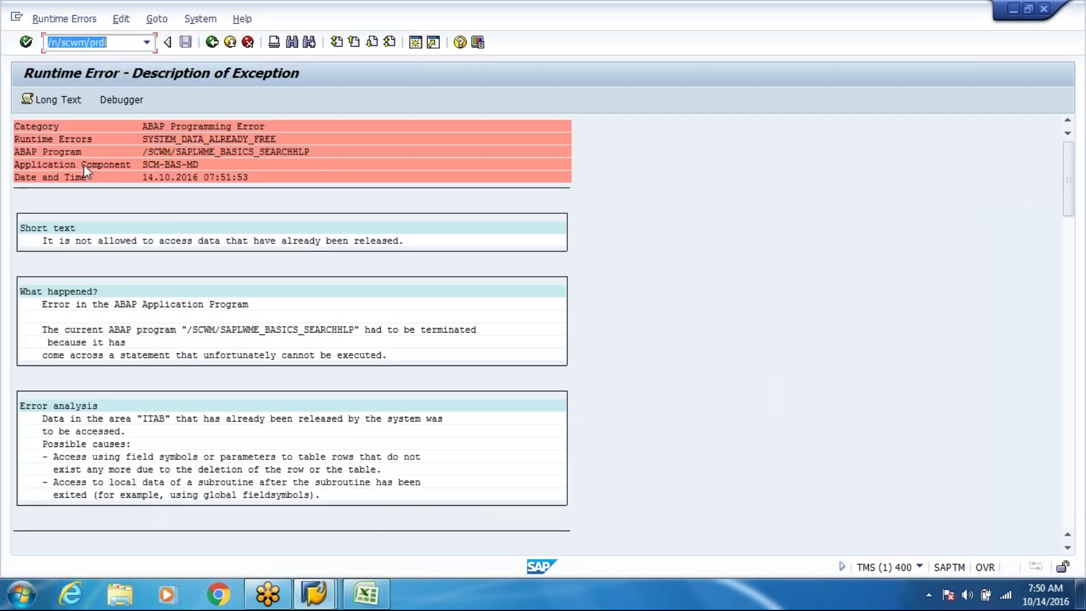
pyautogui.press('Return')
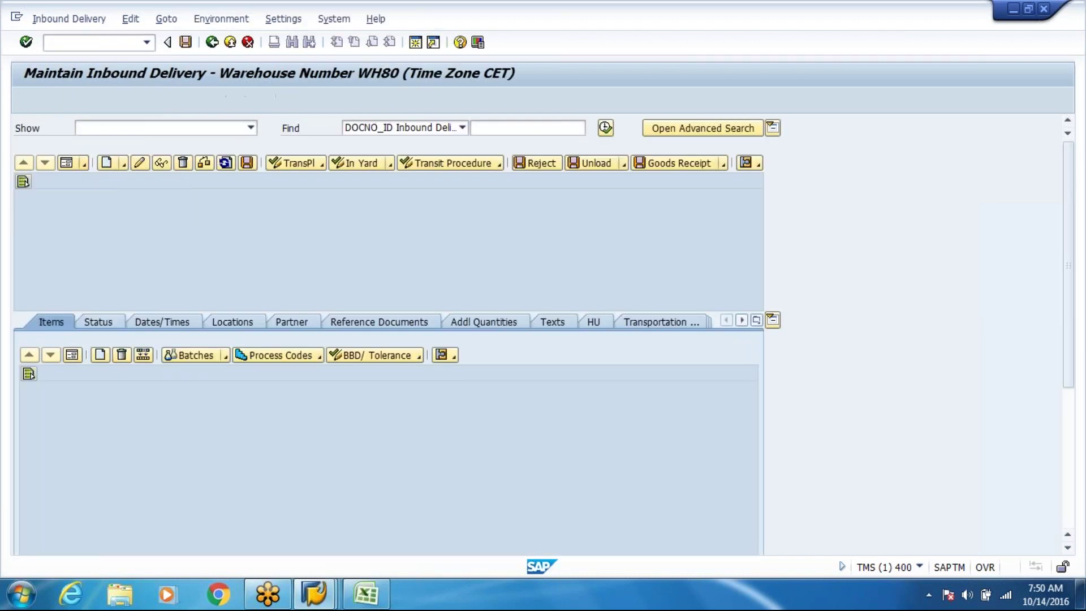
pyautogui.press('Return')
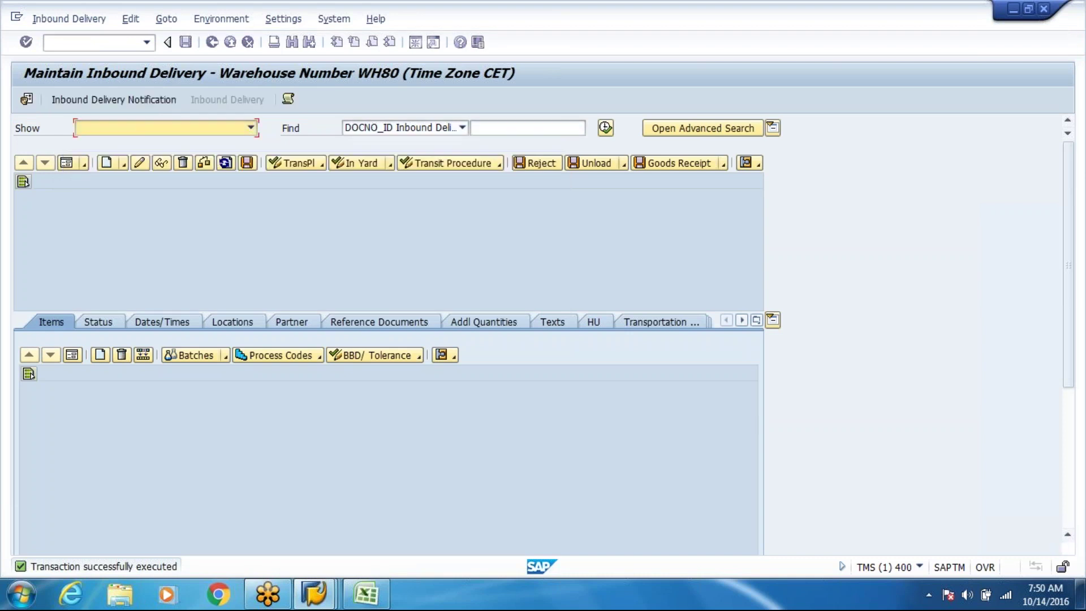
pyautogui.click(605, 132)
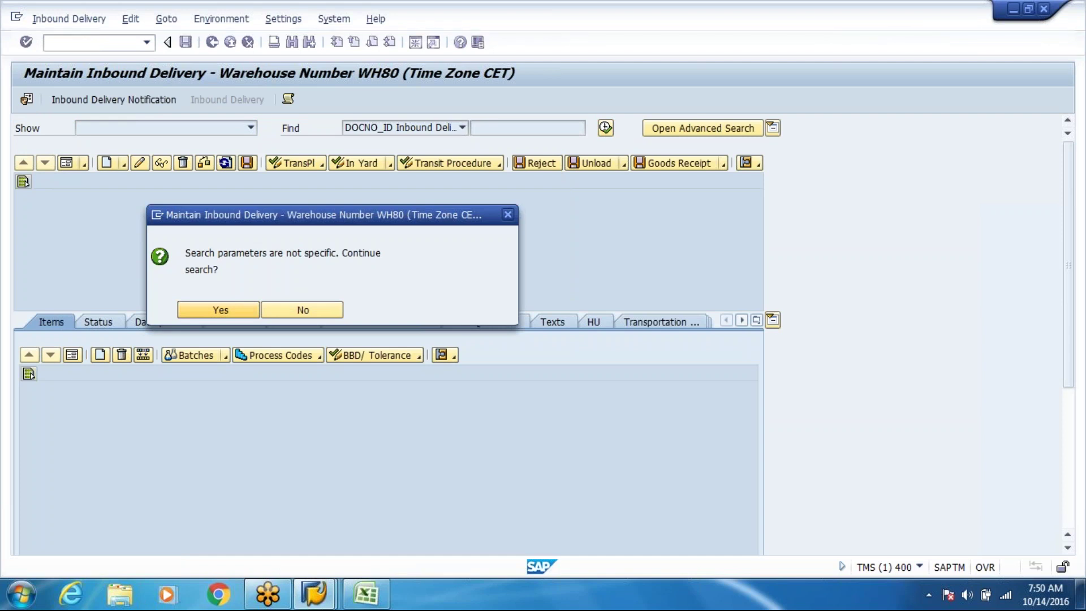
pyautogui.press('Return')
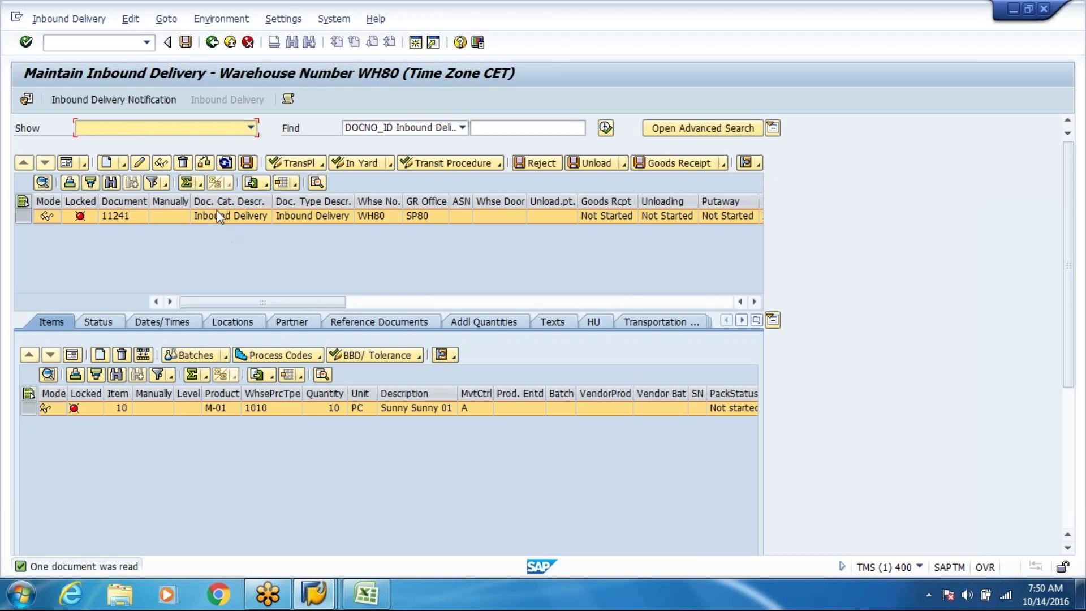
# Check the listed inbound delivery for consistency and review the error messages in its log
pyautogui.click(205, 164)
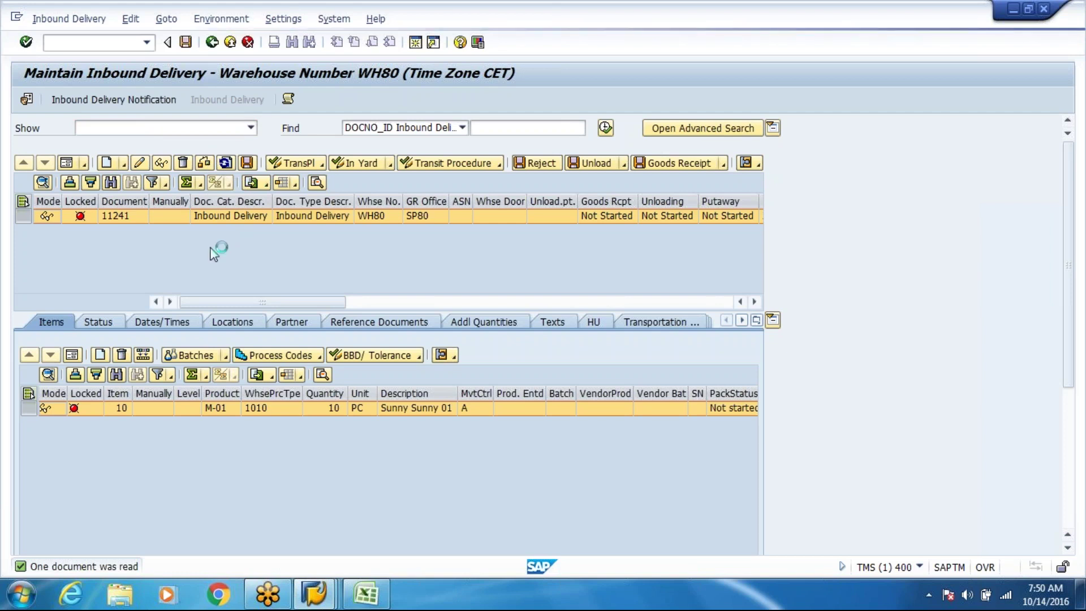
pyautogui.click(206, 288)
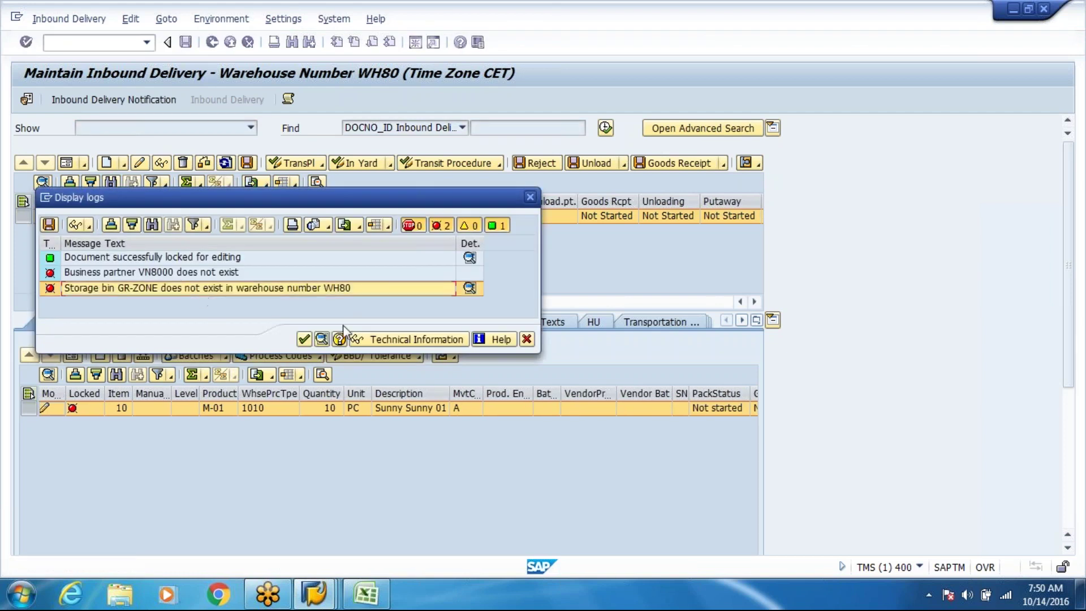
pyautogui.click(263, 279)
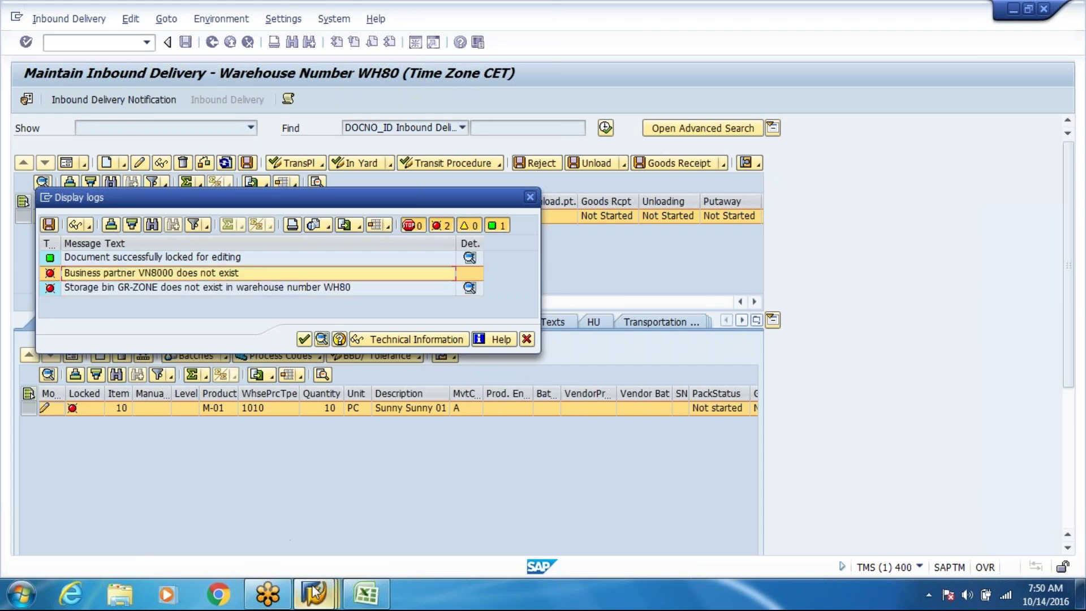
# Switch to the VN8000 business partner session and try to save it with the role FS0000 Financial Services BP
pyautogui.moveTo(312, 592)
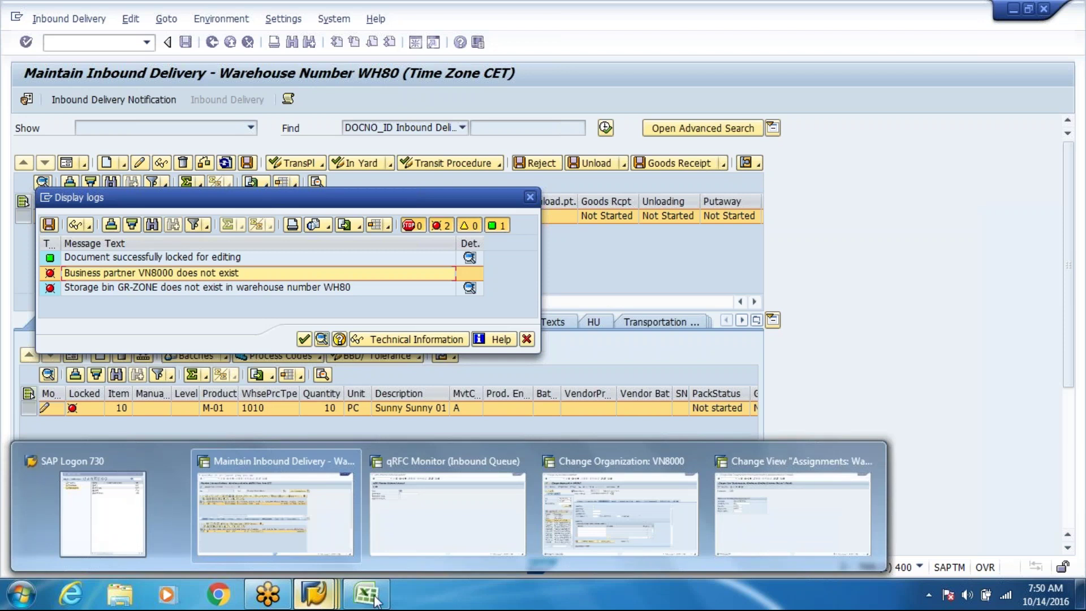
pyautogui.click(634, 515)
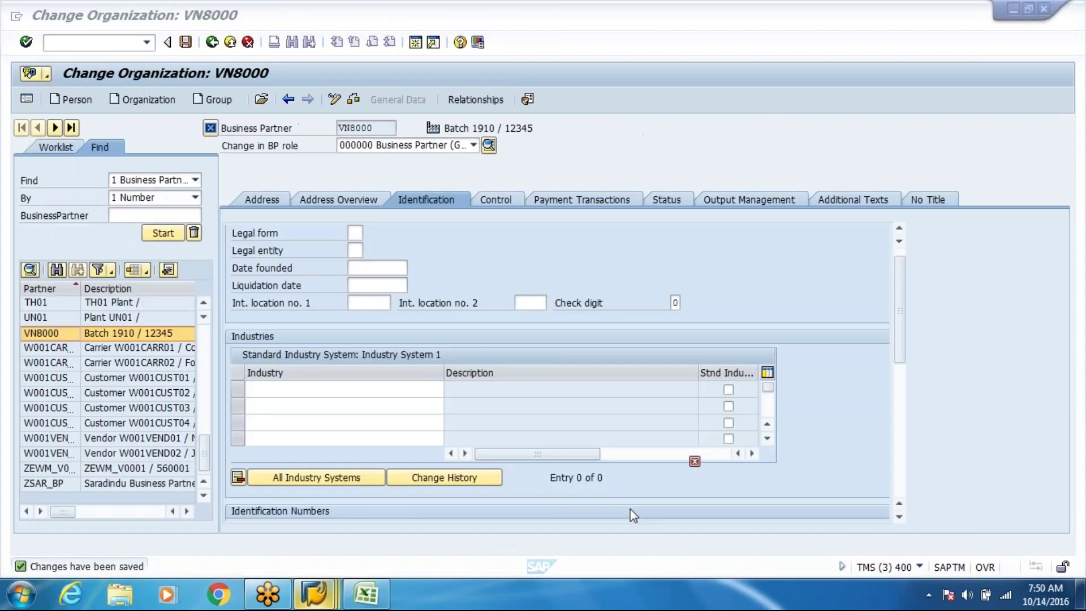
pyautogui.click(370, 146)
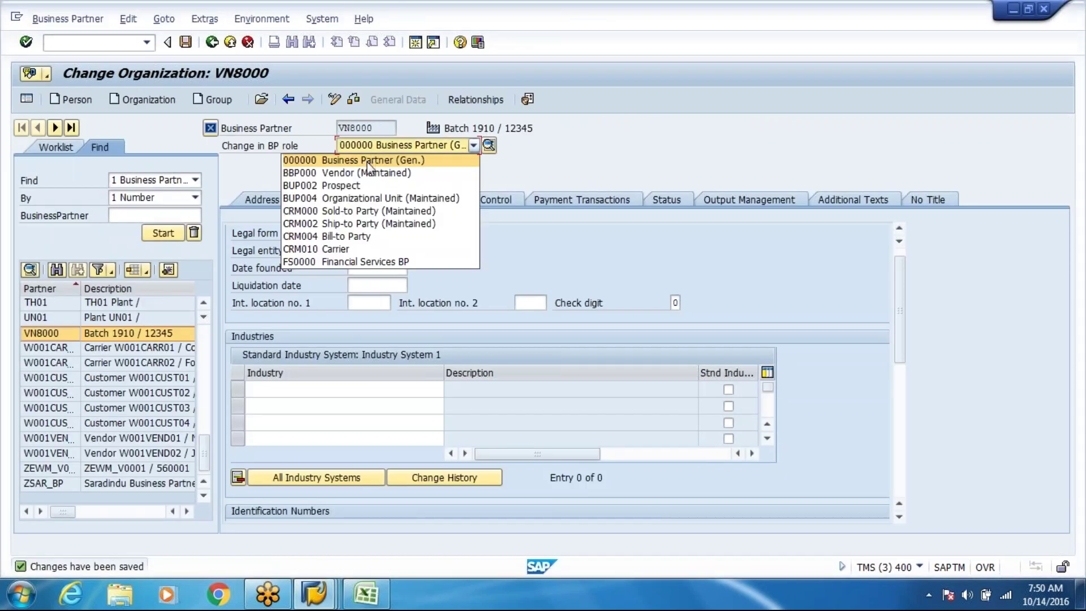
pyautogui.click(421, 263)
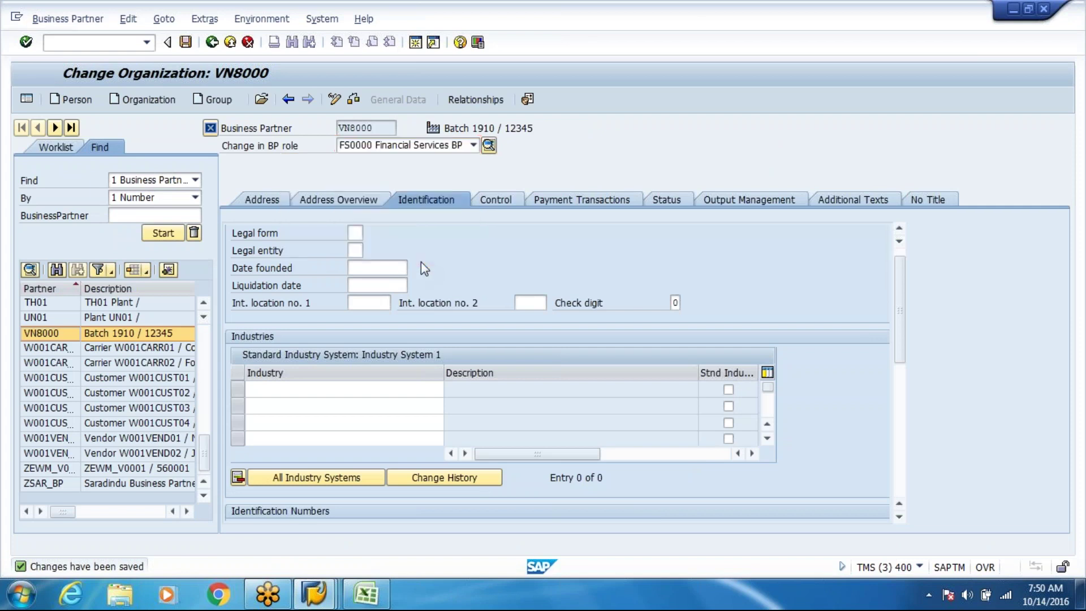
pyautogui.click(187, 44)
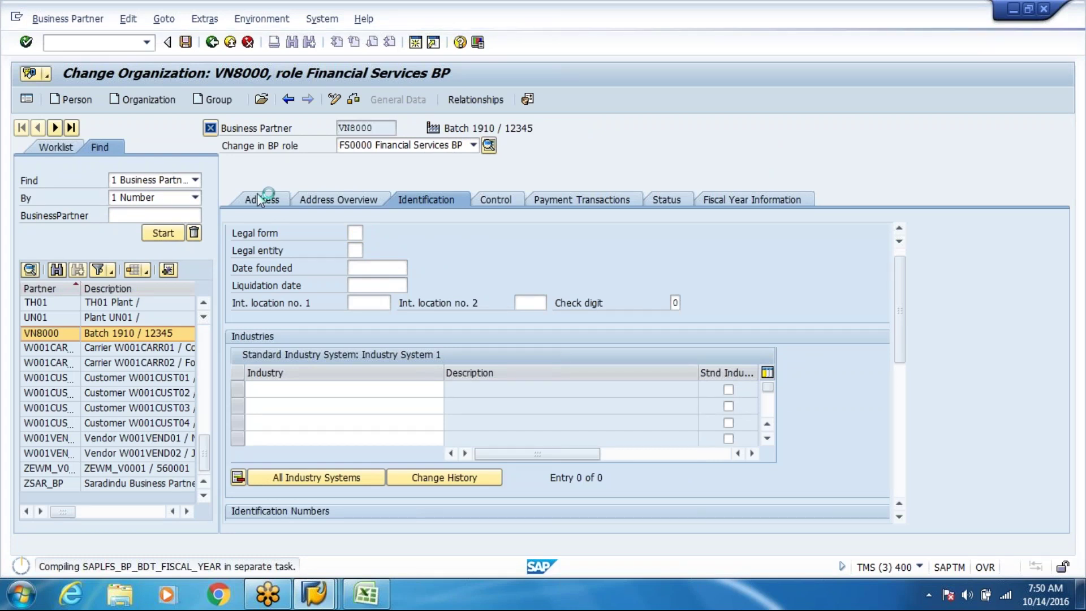
# Recheck the delivery's error log, return to VN8000, and review its identification and tax numbers
pyautogui.hotkey('alt', 'Tab')
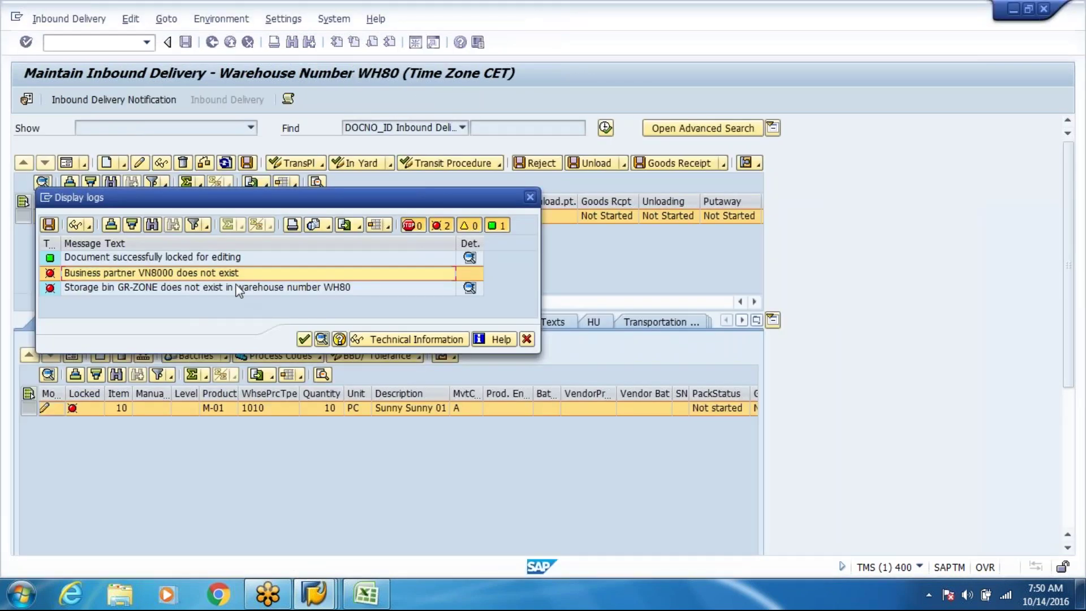
pyautogui.hotkey('alt', 'Tab')
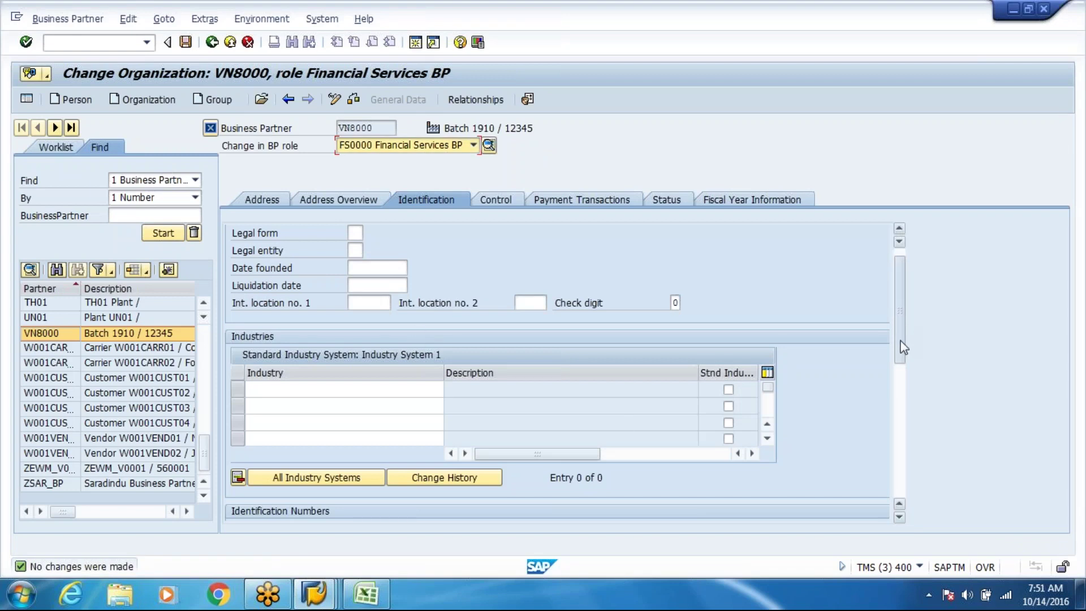
pyautogui.scroll(-5, 905, 401)
pyautogui.scroll(3, 903, 385)
pyautogui.scroll(-2, 901, 402)
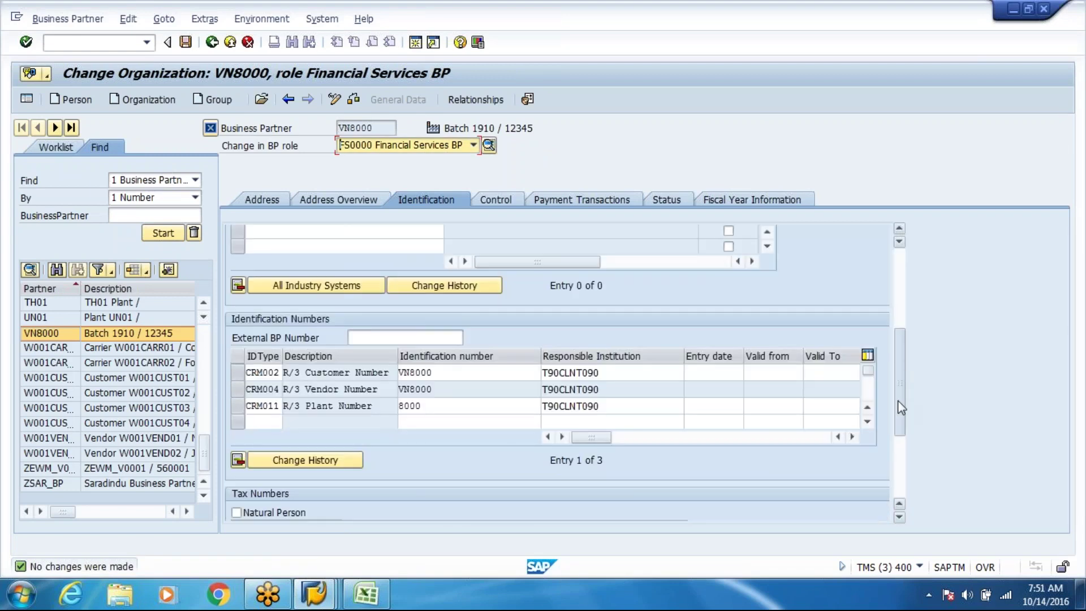
pyautogui.scroll(-3, 905, 430)
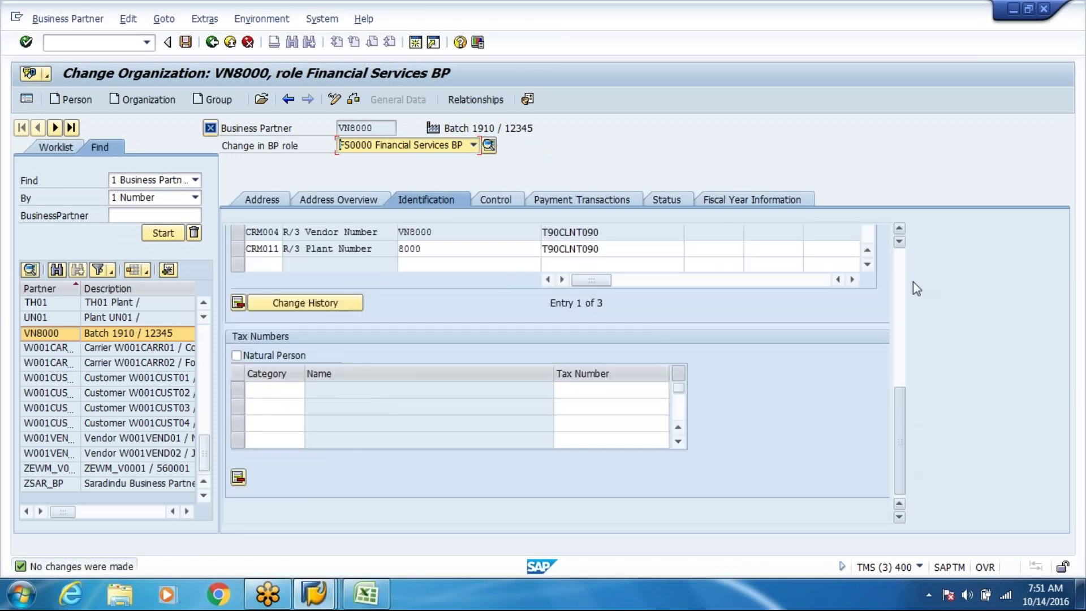
pyautogui.scroll(5, 913, 282)
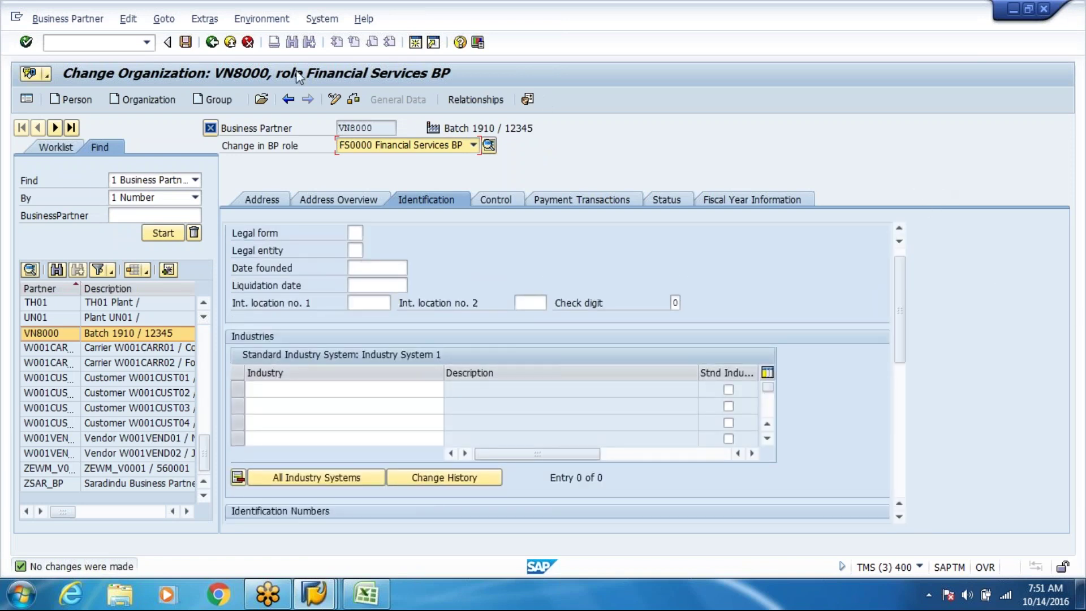
# Add the roles BUP002 Prospect and CRM004 Bill-to Party to business partner VN8000, saving after each
pyautogui.click(380, 148)
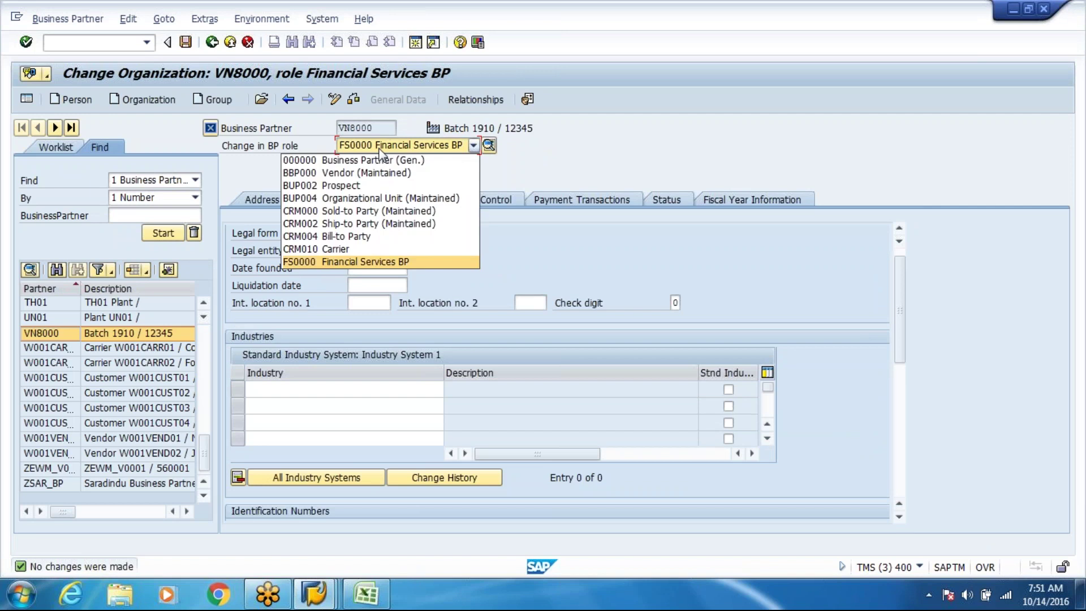
pyautogui.click(395, 186)
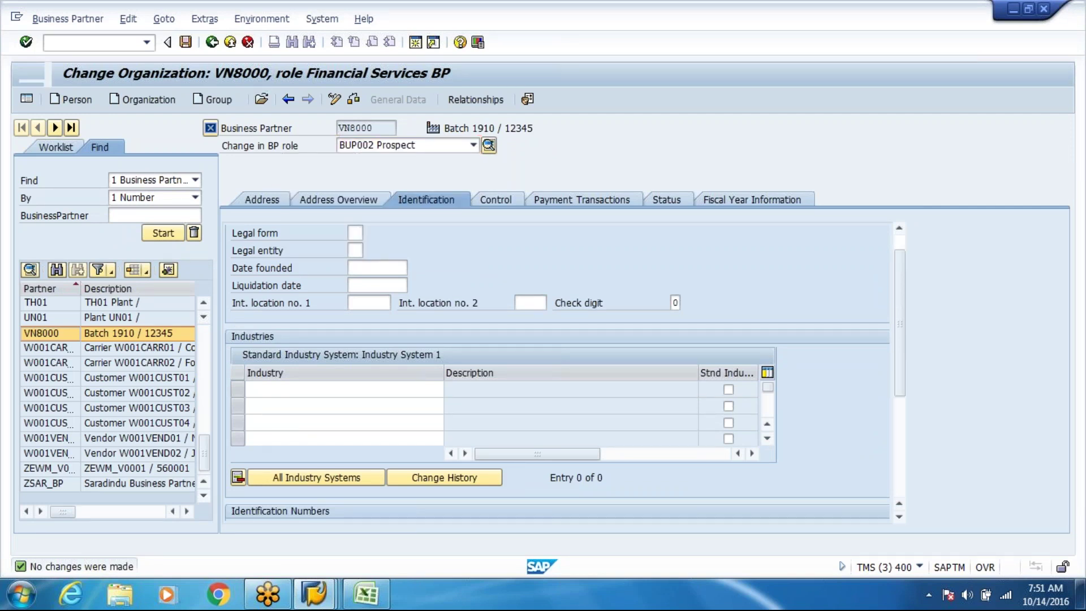
pyautogui.click(186, 43)
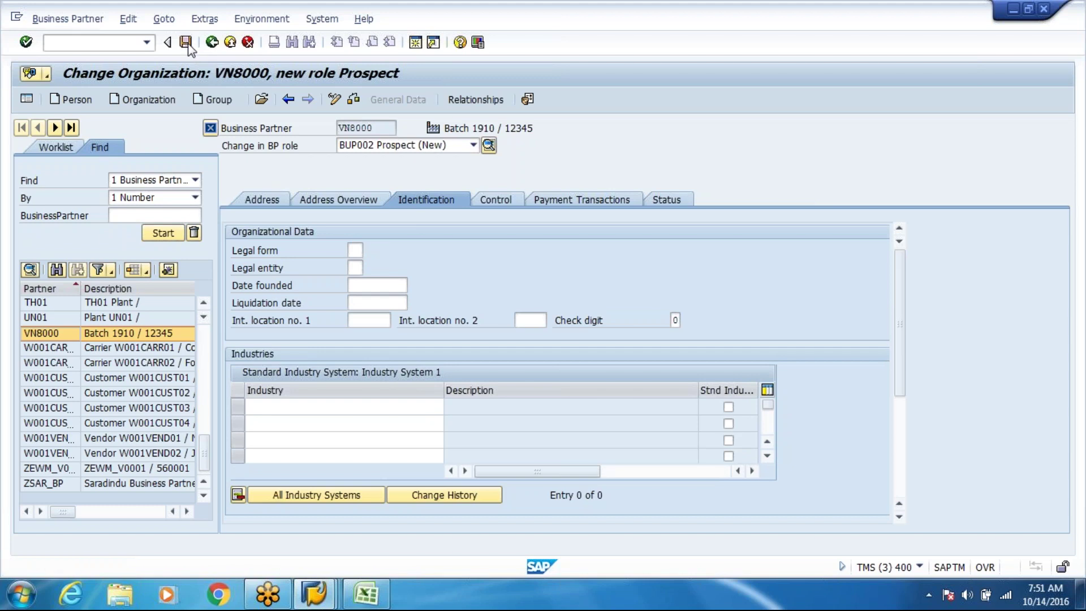
pyautogui.click(382, 148)
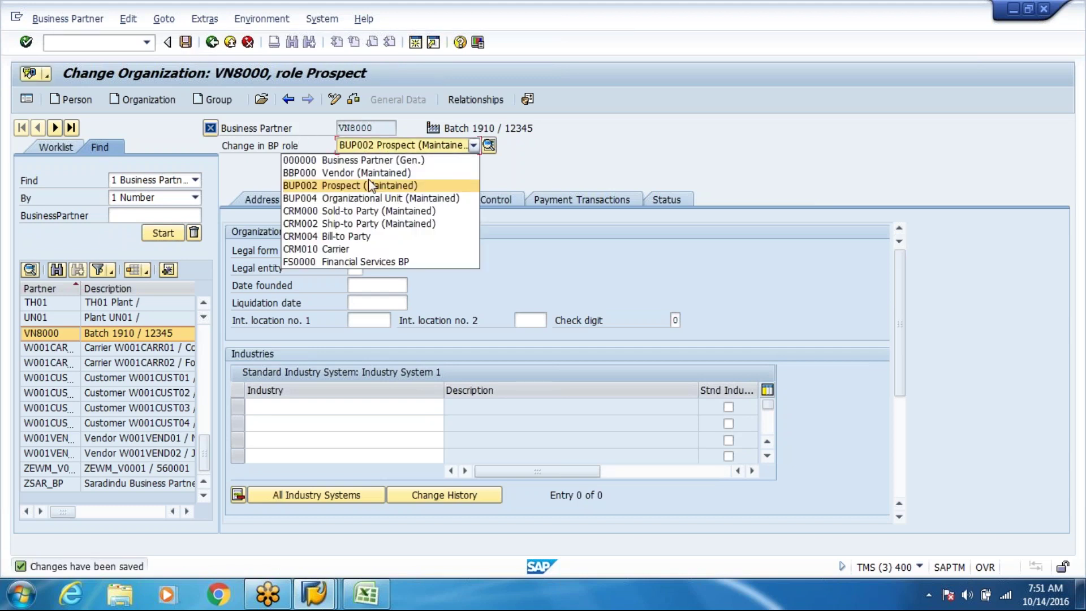
pyautogui.click(366, 239)
pyautogui.click(185, 42)
# Run /n/scwm/ls01 and start creating storage bin GR-ZONE in warehouse WH80
pyautogui.click(128, 47)
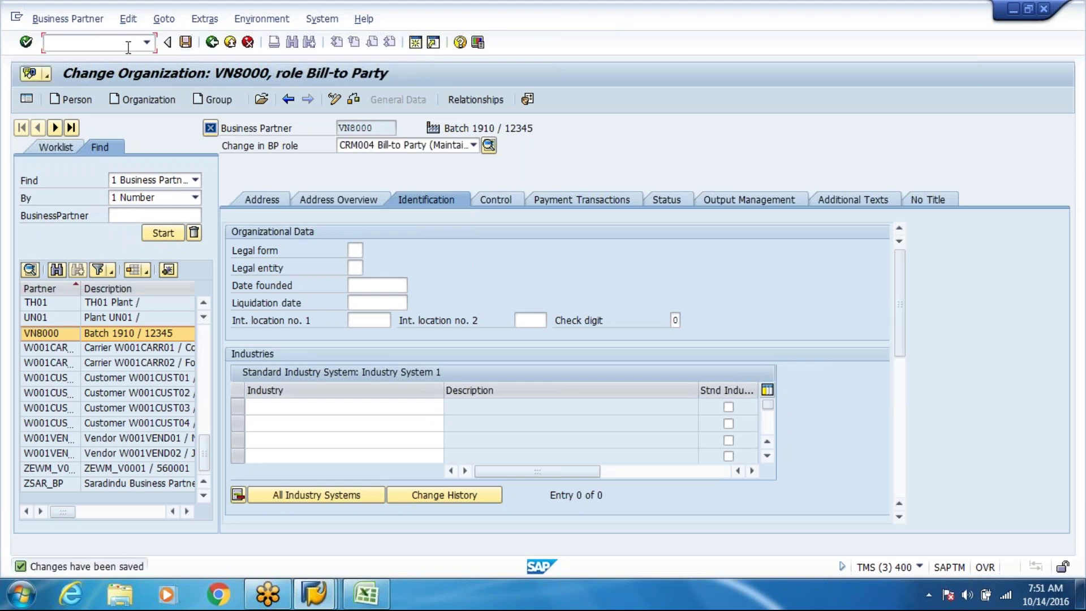
pyautogui.write('/n/scwm/ls01')
pyautogui.press('Return')
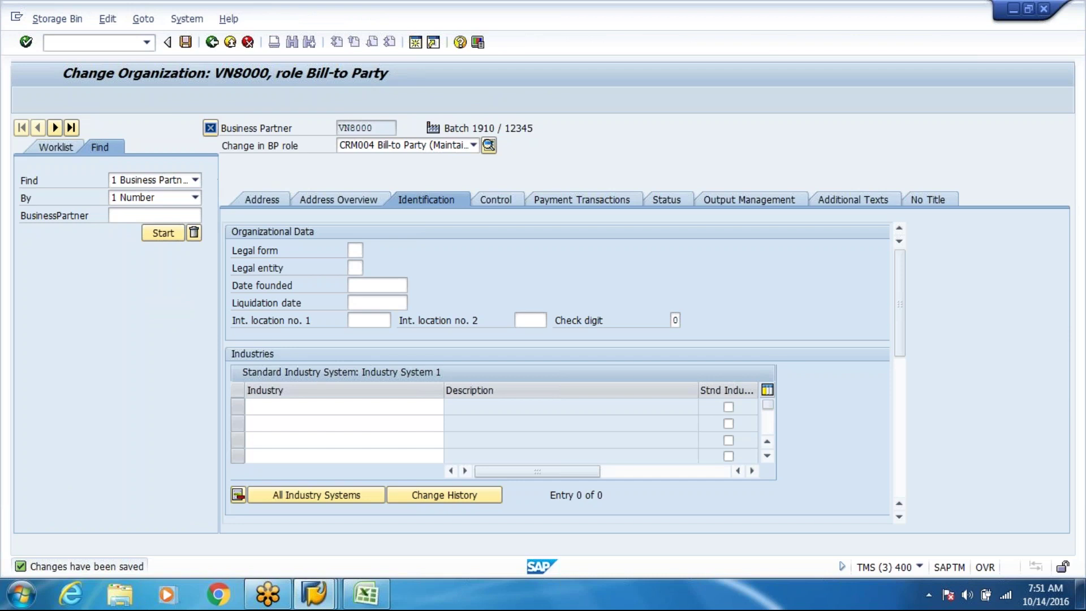
pyautogui.write('Gr')
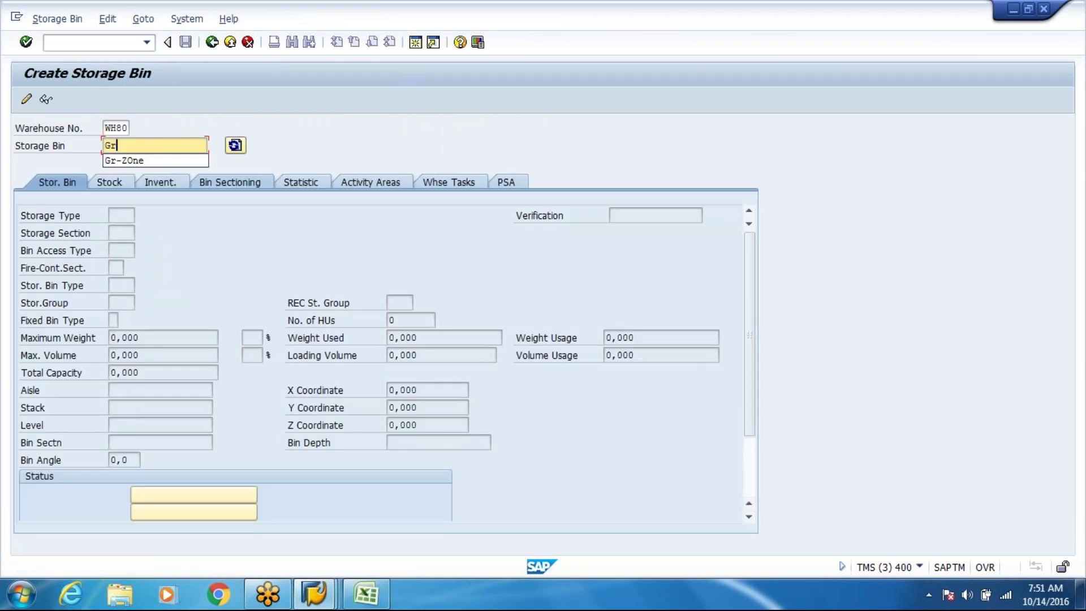
pyautogui.write('-')
pyautogui.press('Down')
pyautogui.press('Return')
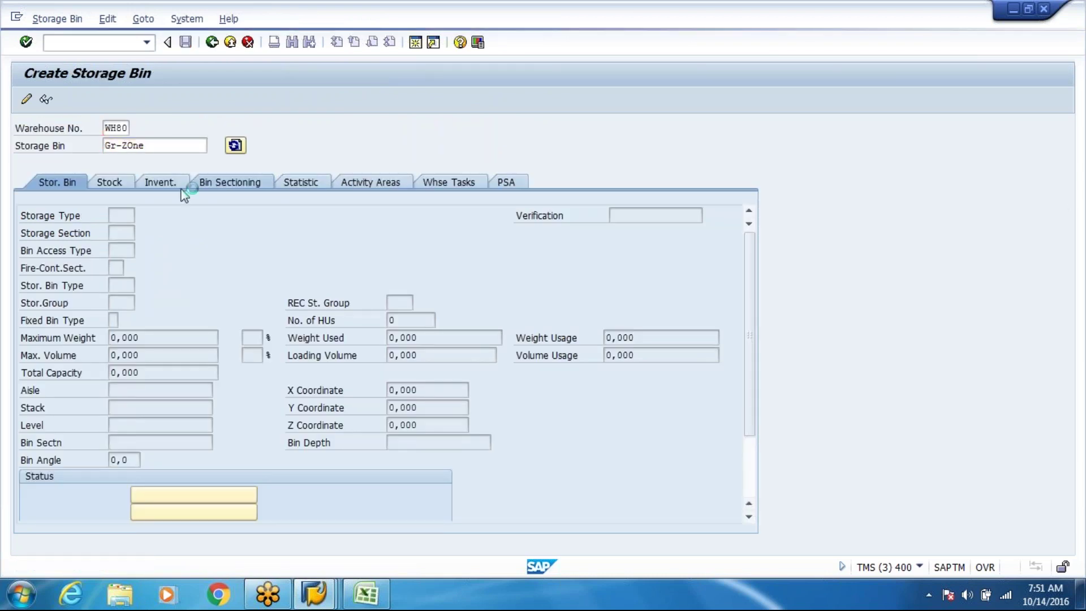
pyautogui.press('Return')
# Assign storage type 9010 to the new bin GR-ZONE in warehouse WH80 and save the bin
pyautogui.write('90')
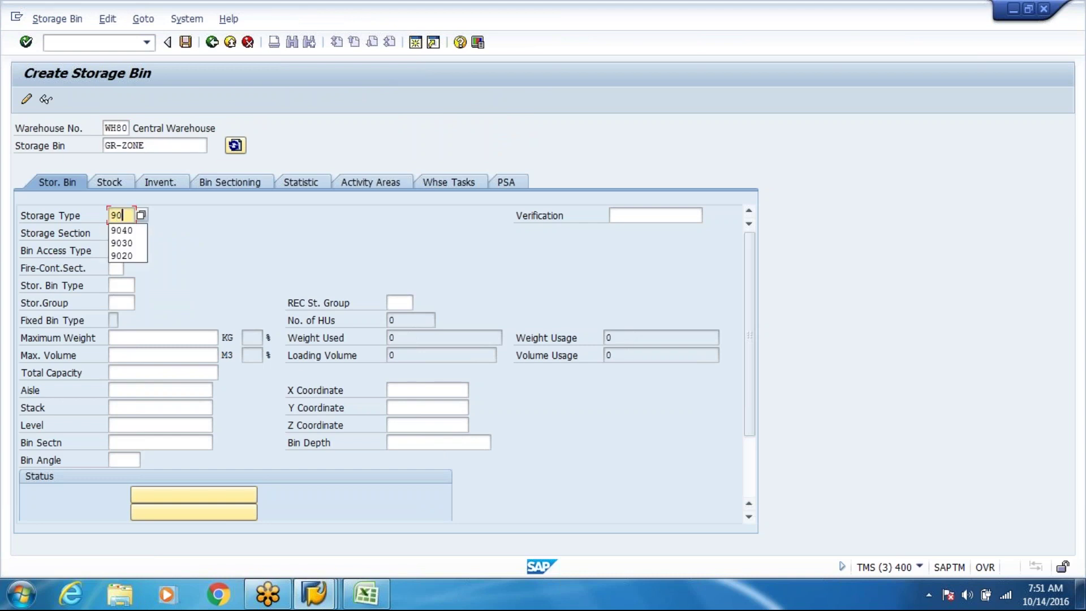
pyautogui.write('10')
pyautogui.press('Tab')
pyautogui.press('Tab')
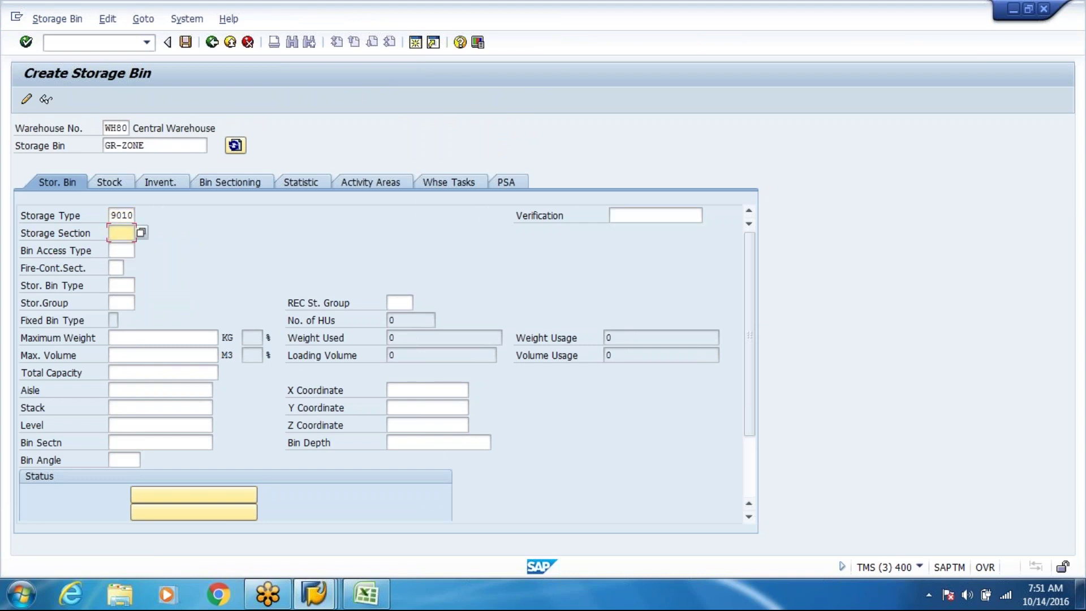
pyautogui.press('Return')
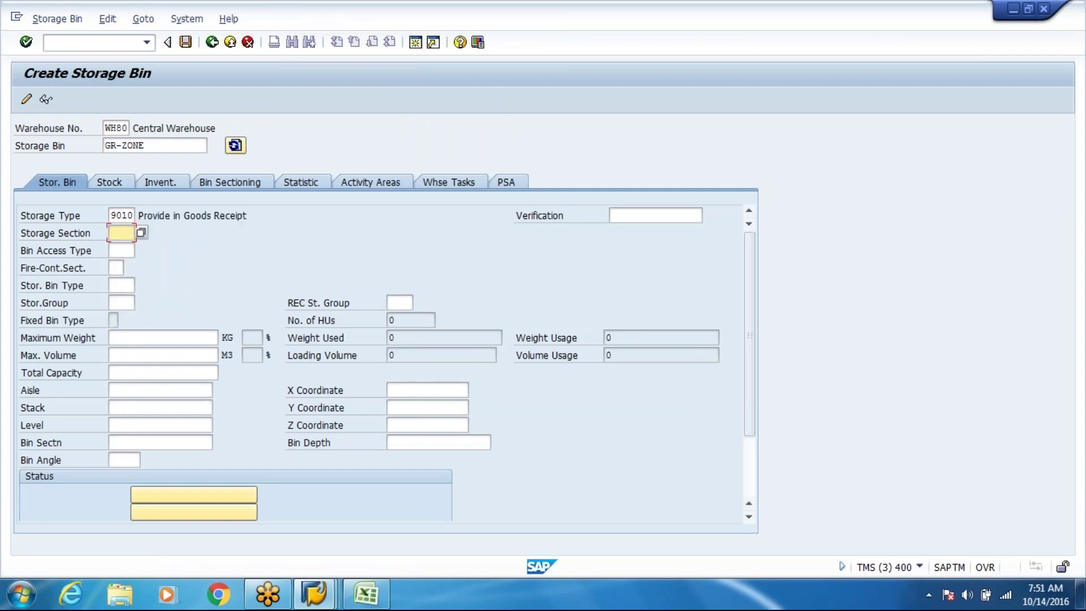
pyautogui.press('Tab')
pyautogui.press('Tab')
pyautogui.press('Tab')
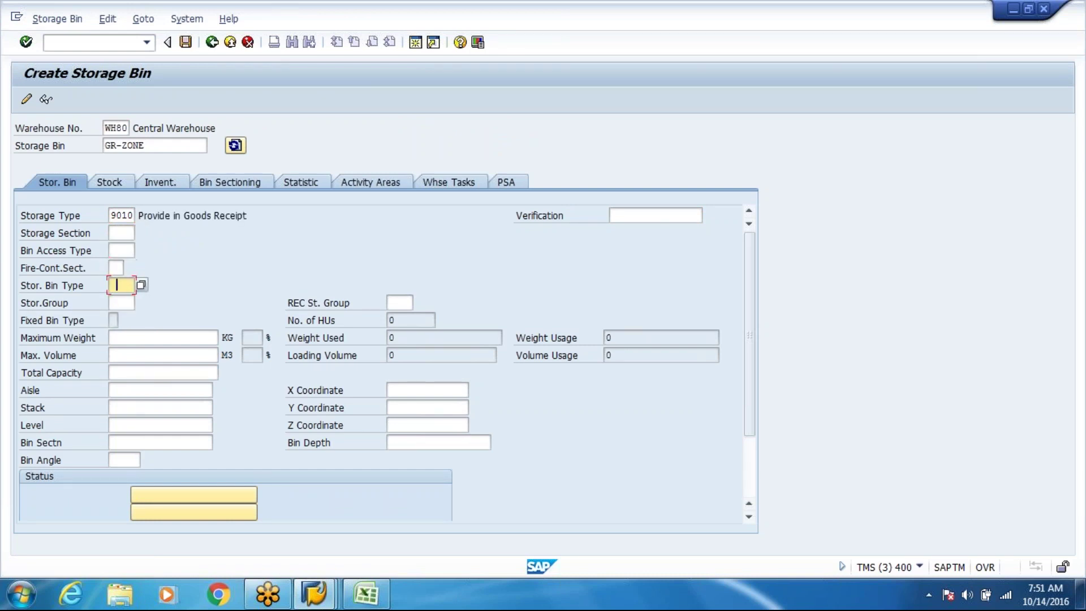
pyautogui.press('Tab')
pyautogui.press('Tab')
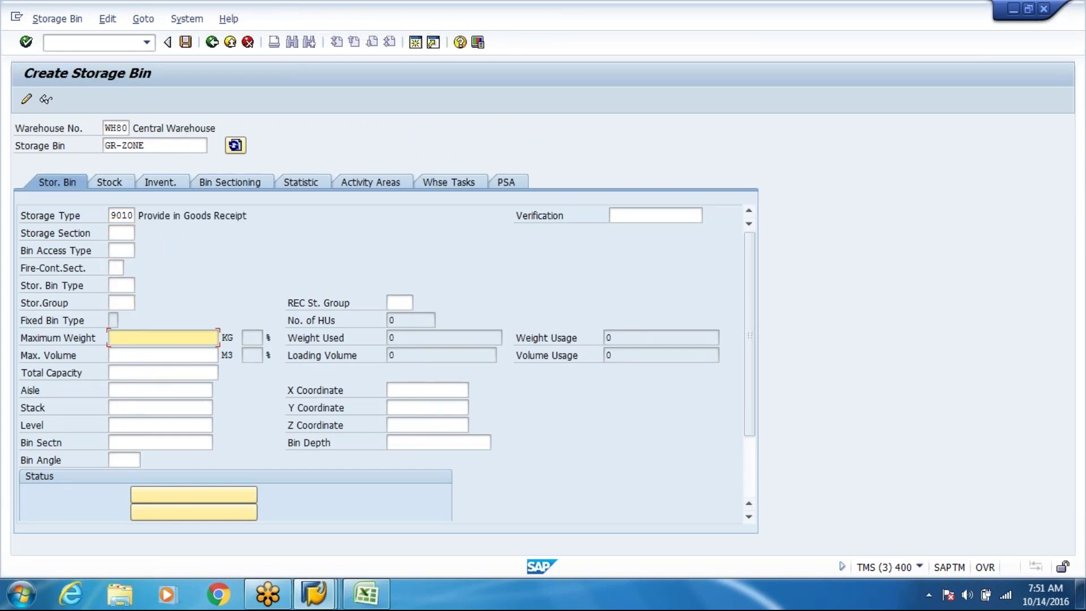
pyautogui.hotkey('ctrl', 's')
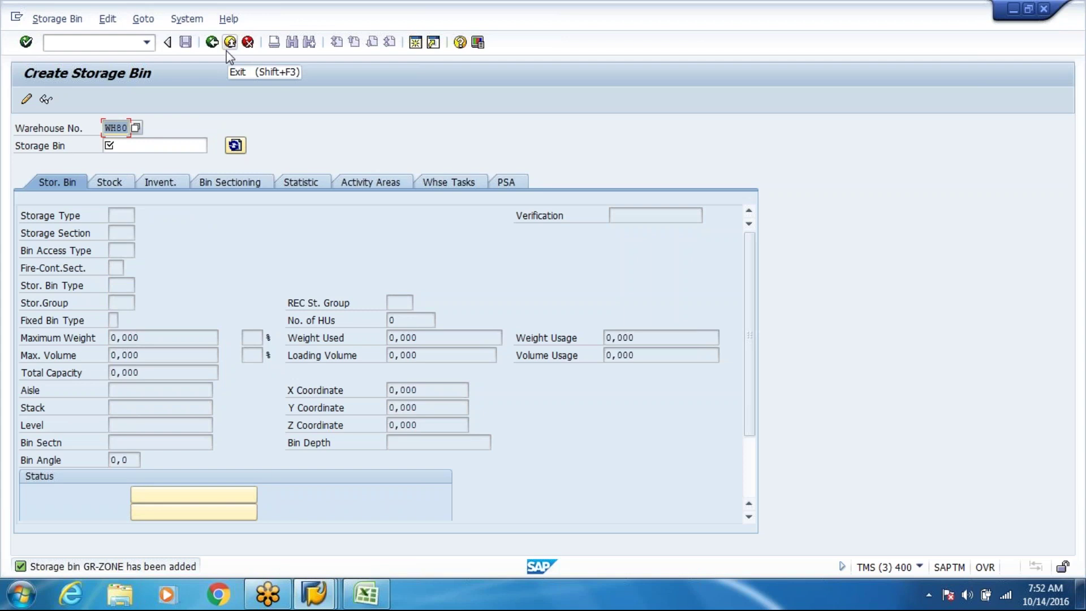
# Return to the inbound delivery in warehouse WH80, close its log, and save the delivery
pyautogui.click(148, 44)
pyautogui.click(264, 123)
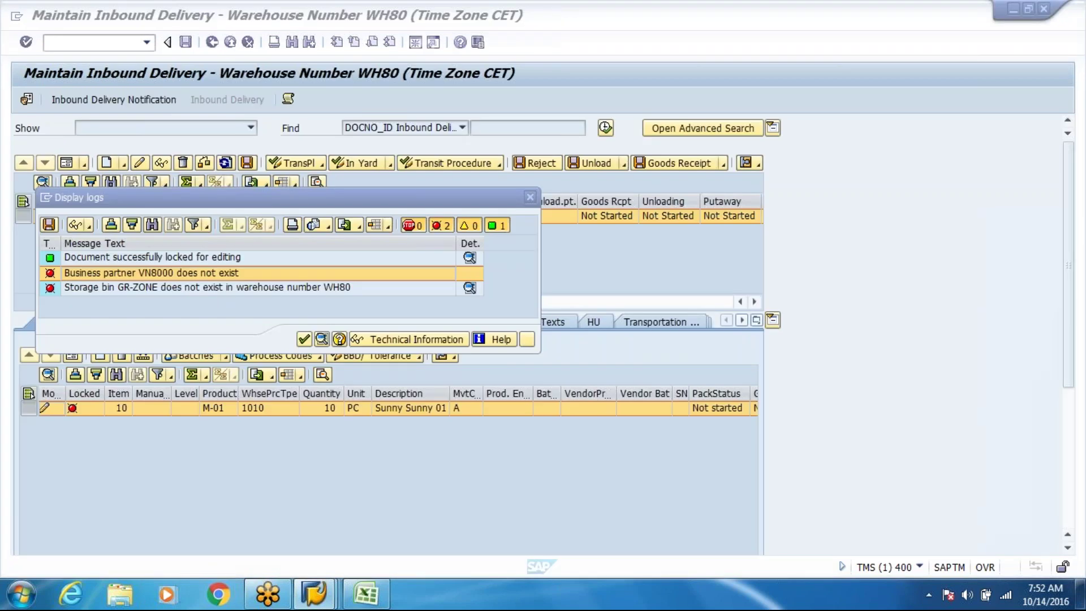
pyautogui.click(527, 340)
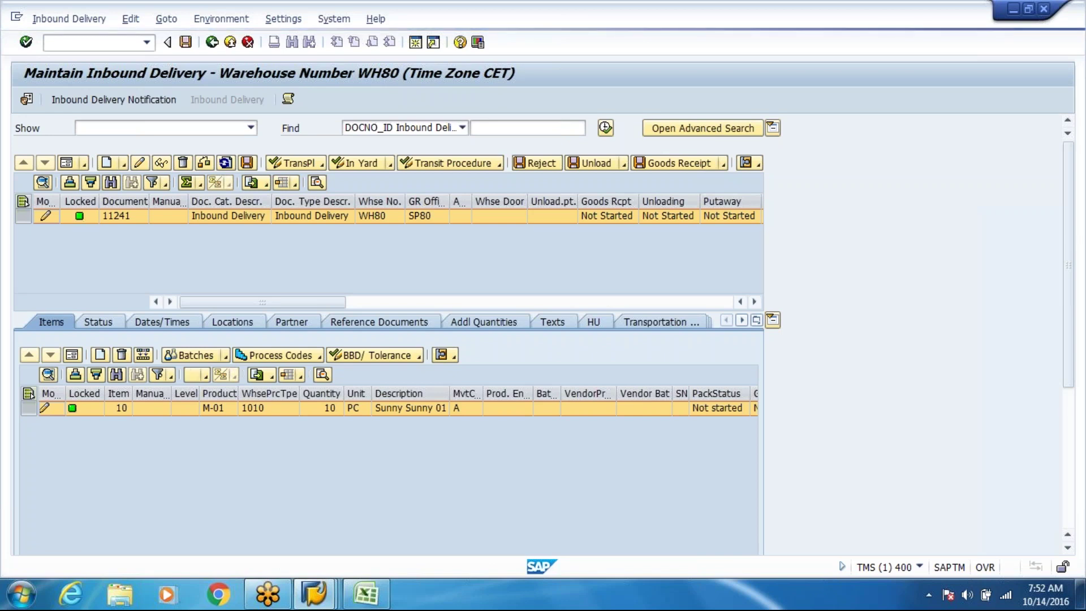
pyautogui.click(186, 42)
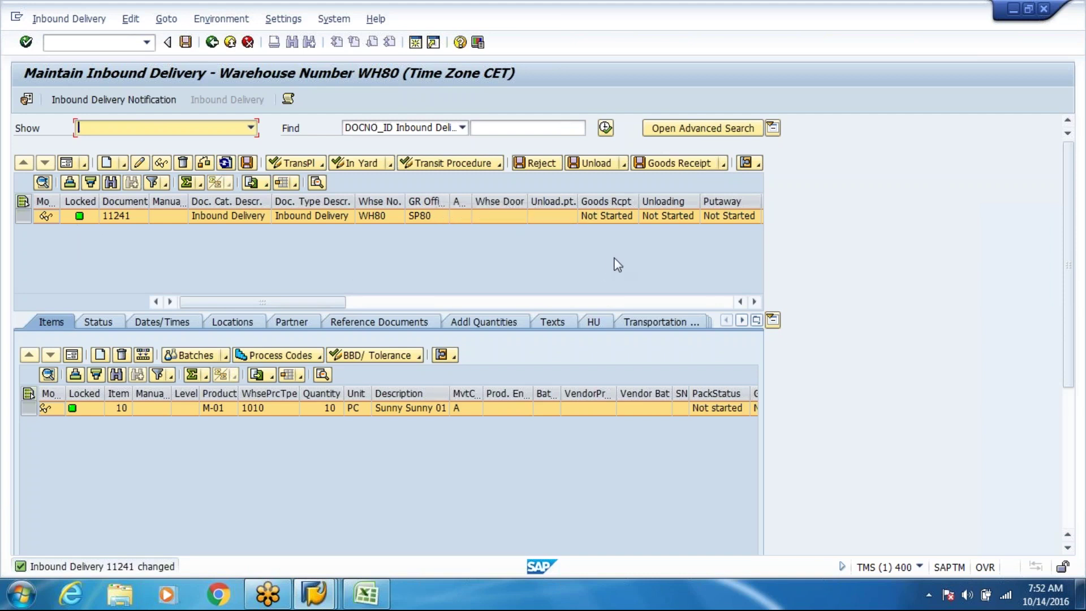
# Try to post the inbound delivery's goods receipt, and start a new session from the resulting log
pyautogui.click(667, 163)
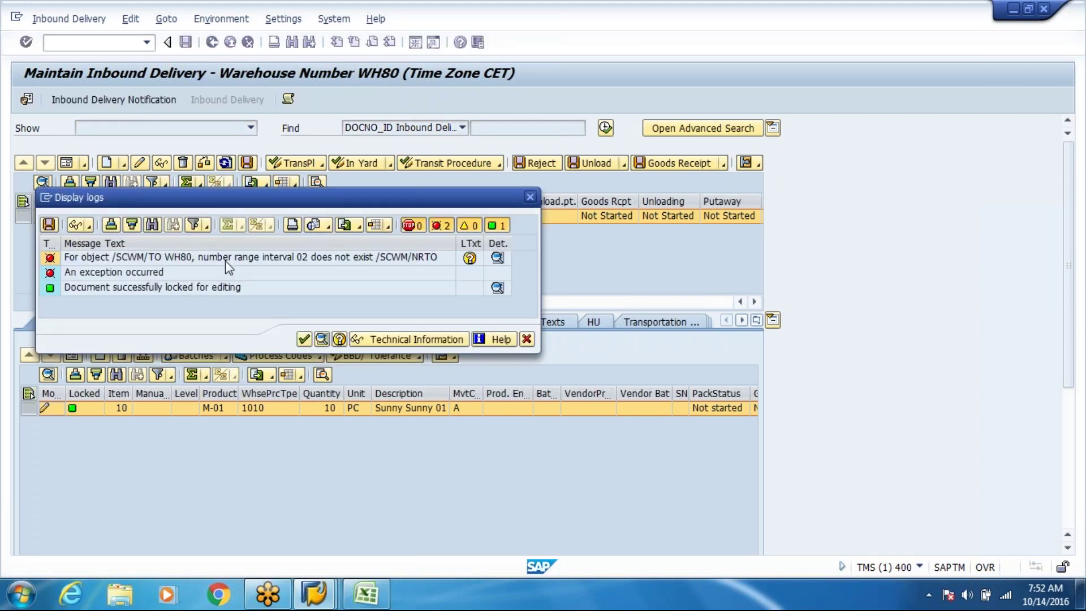
pyautogui.click(227, 260)
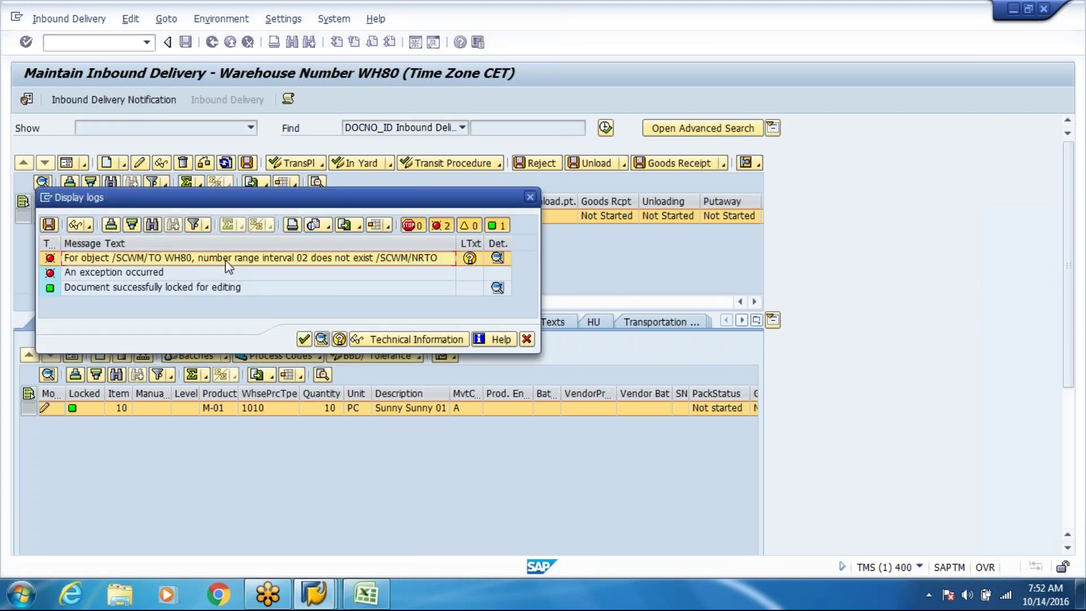
pyautogui.click(53, 201)
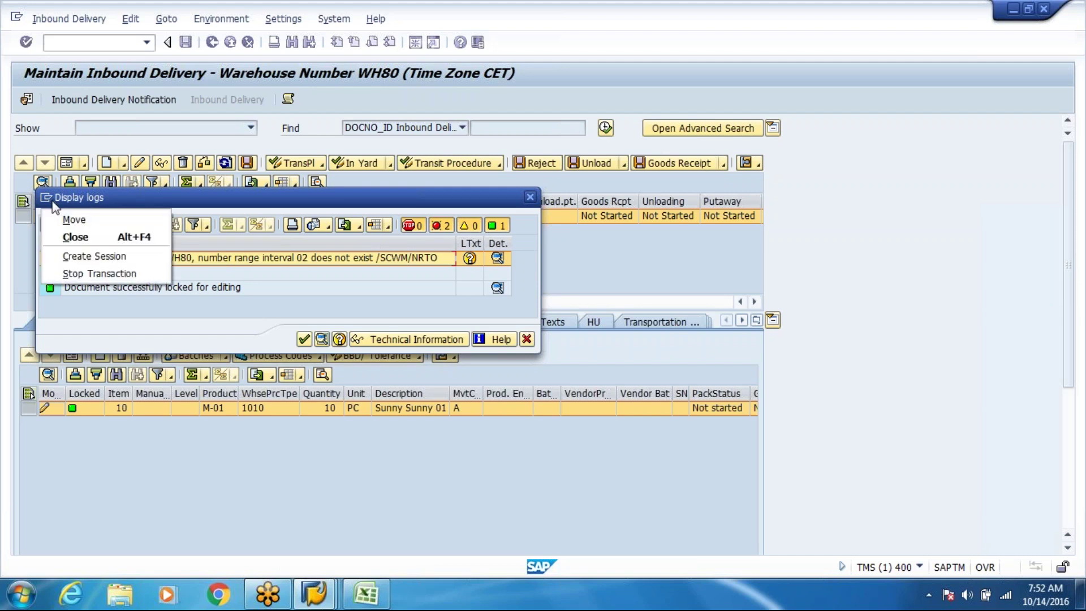
pyautogui.click(89, 257)
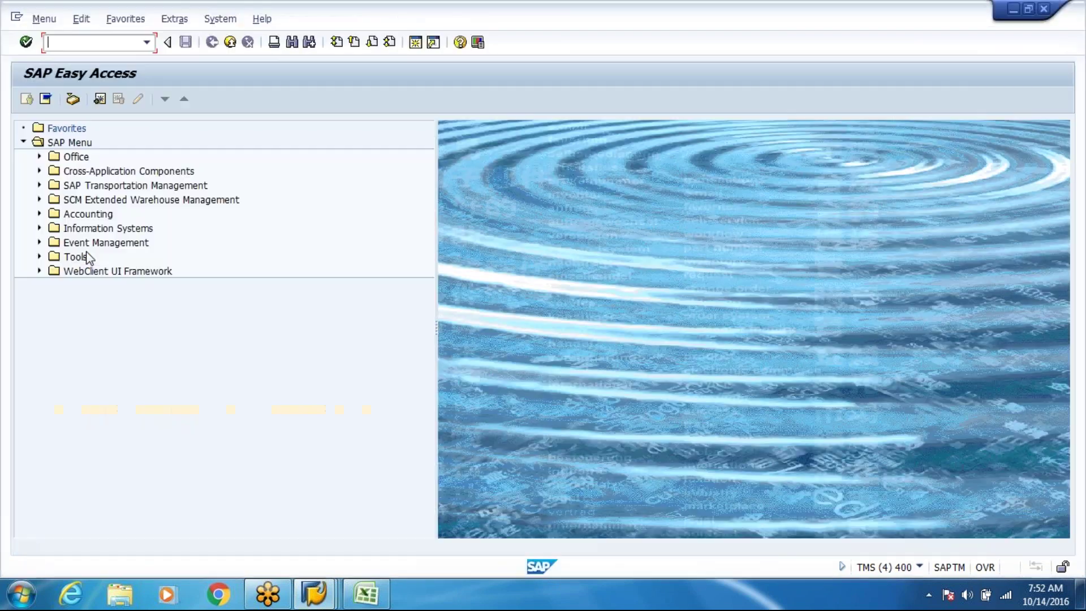
# Run spro and open the number range activities in the Master Data customizing of Extended Warehouse Management
pyautogui.write('spro')
pyautogui.press('Return')
pyautogui.click(84, 104)
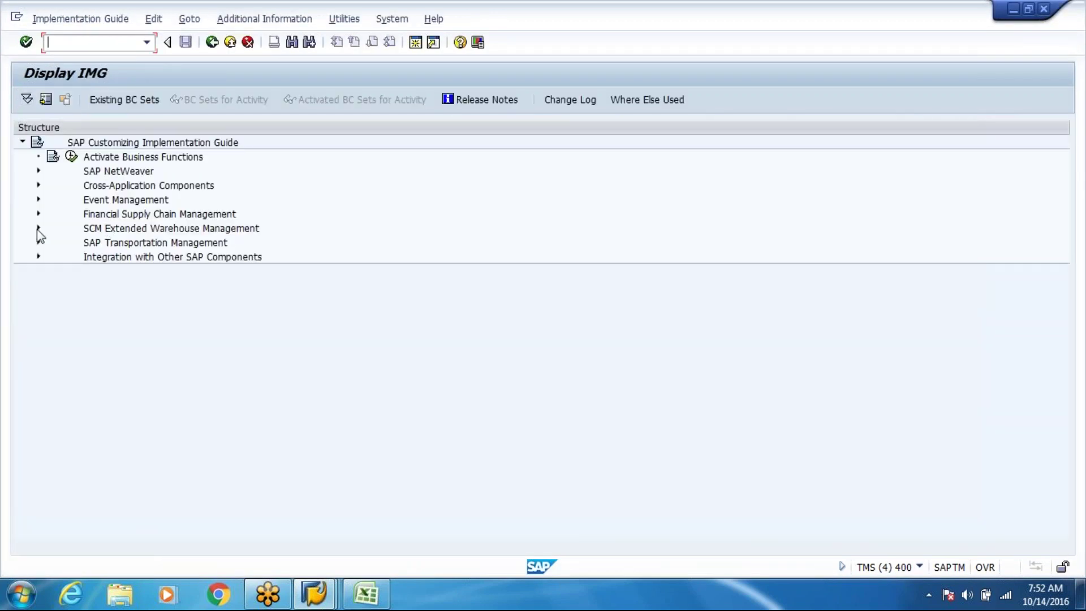
pyautogui.click(37, 228)
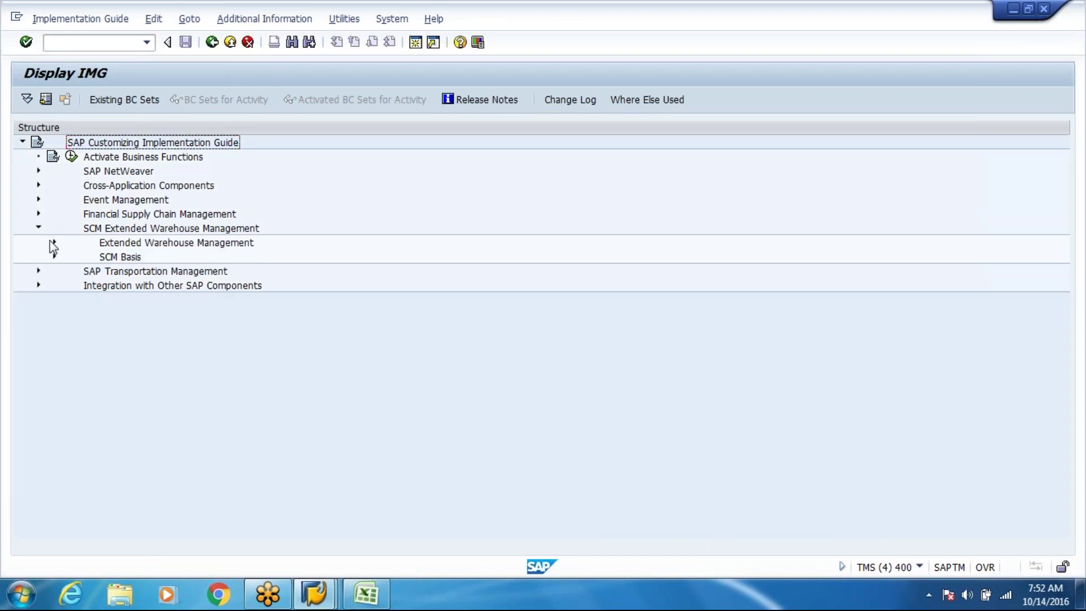
pyautogui.click(53, 242)
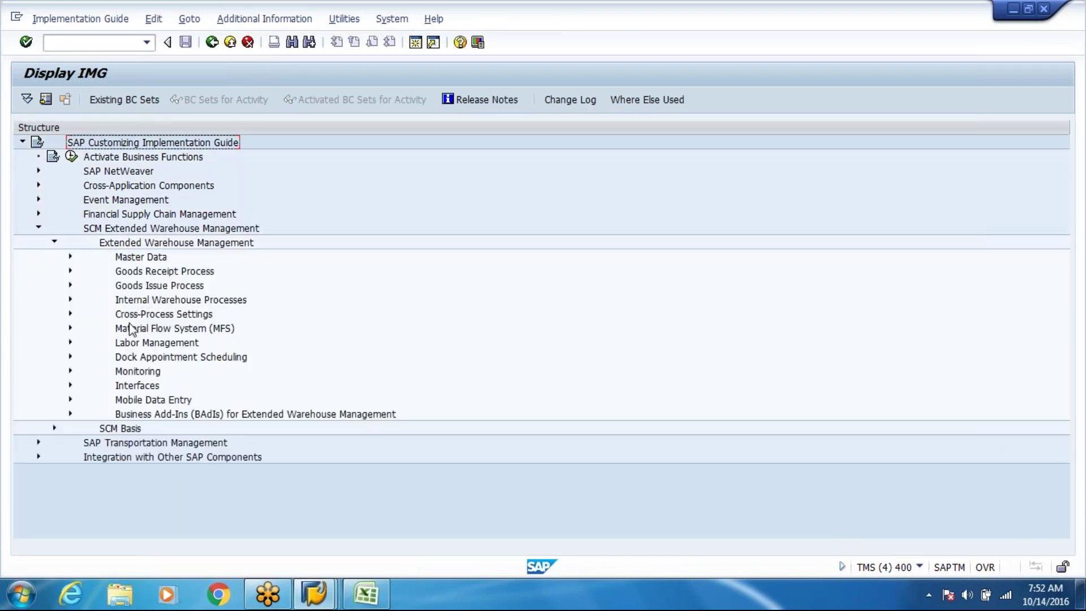
pyautogui.click(70, 314)
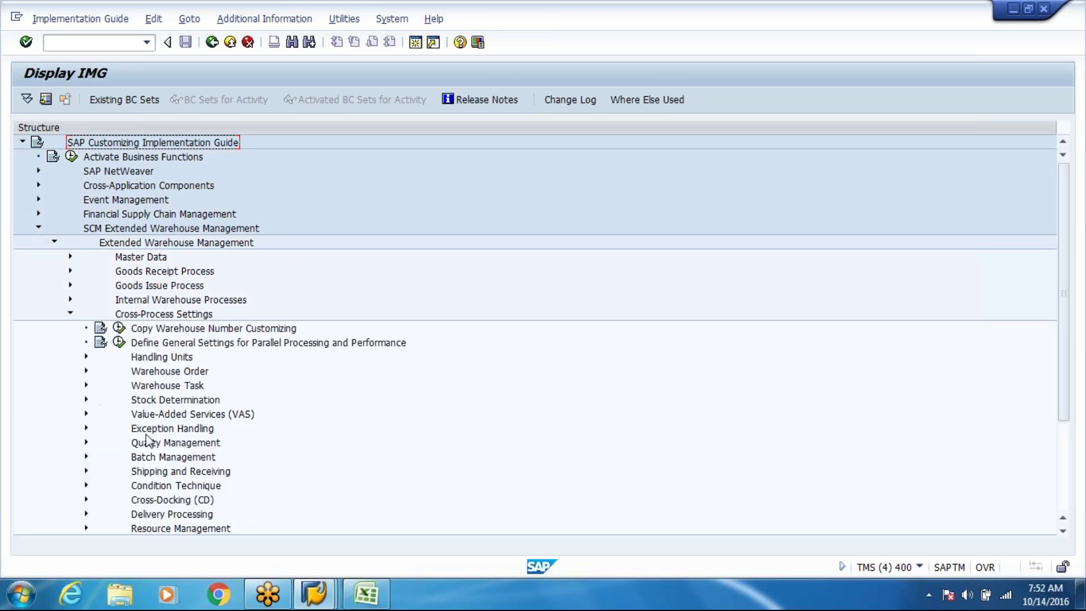
pyautogui.click(69, 256)
pyautogui.click(119, 314)
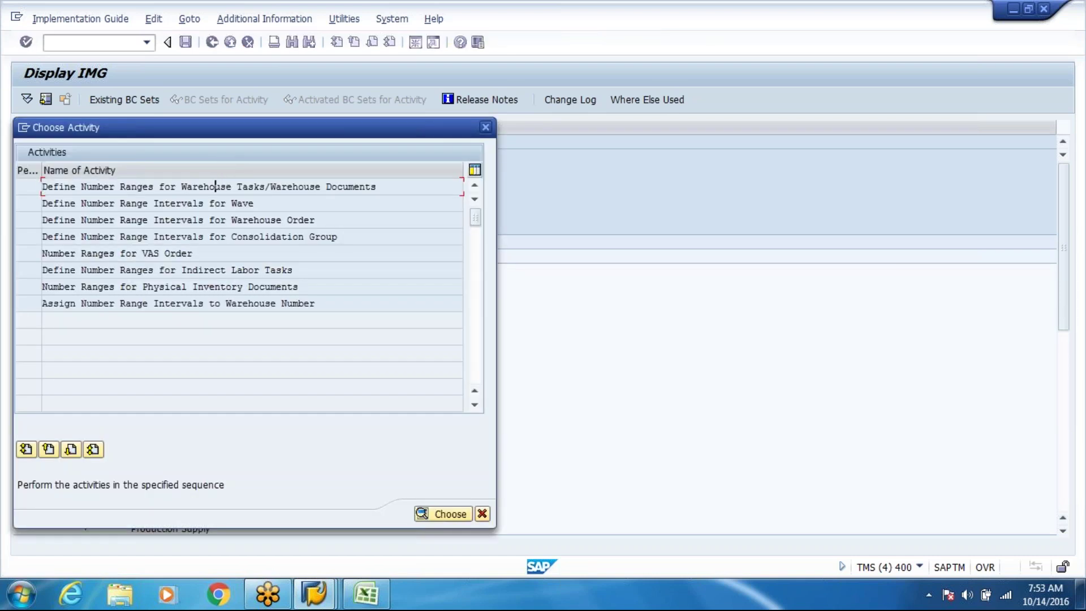
# Check the warehouse task number range intervals of warehouse WH80 in Define Number Ranges for Warehouse Tasks/Warehouse Documents
pyautogui.doubleClick(216, 186)
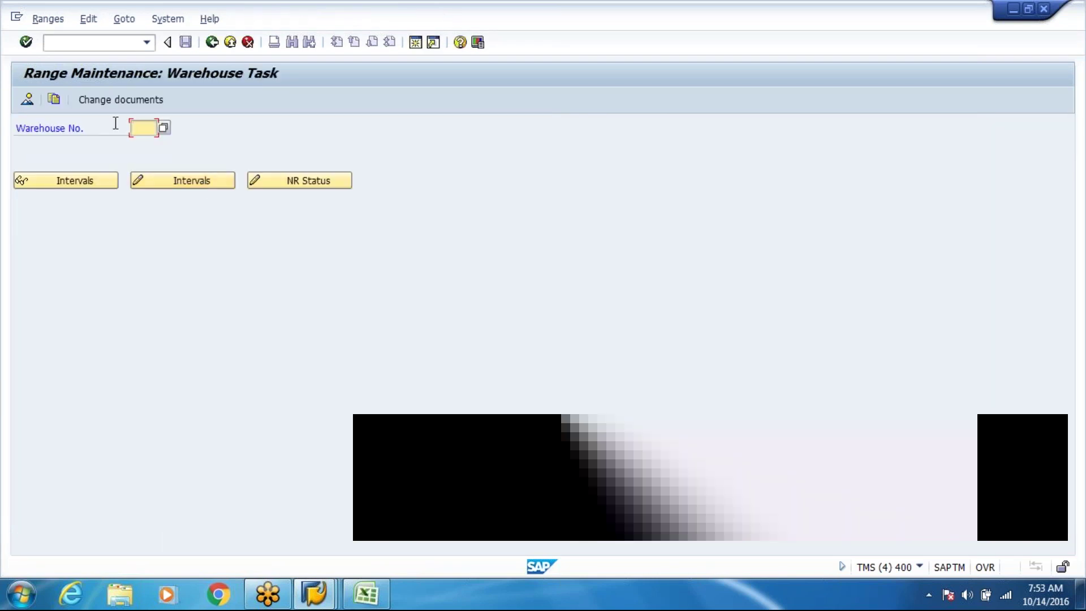
pyautogui.write('Wh80')
pyautogui.press('Return')
pyautogui.click(51, 188)
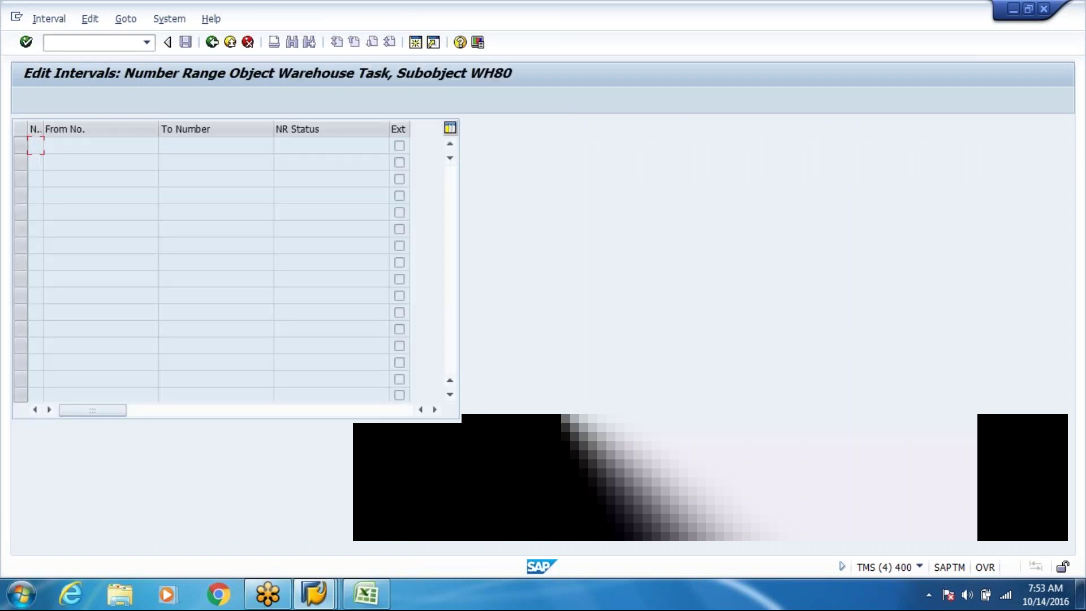
pyautogui.click(212, 43)
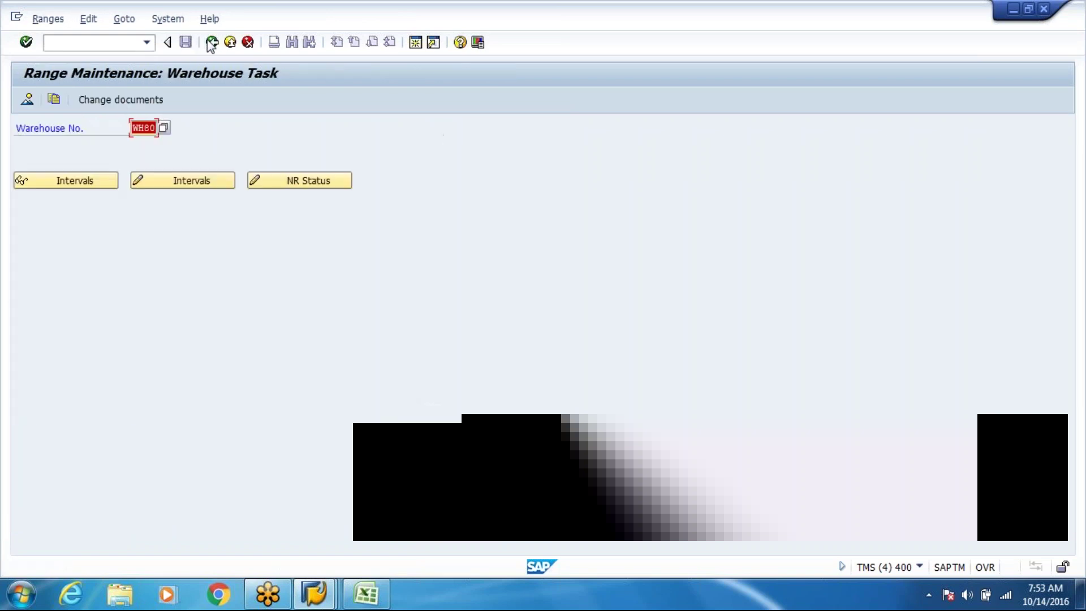
# Copy the warehouse task number ranges from warehouse ACT1 to WH80 and return to the activity list
pyautogui.click(54, 102)
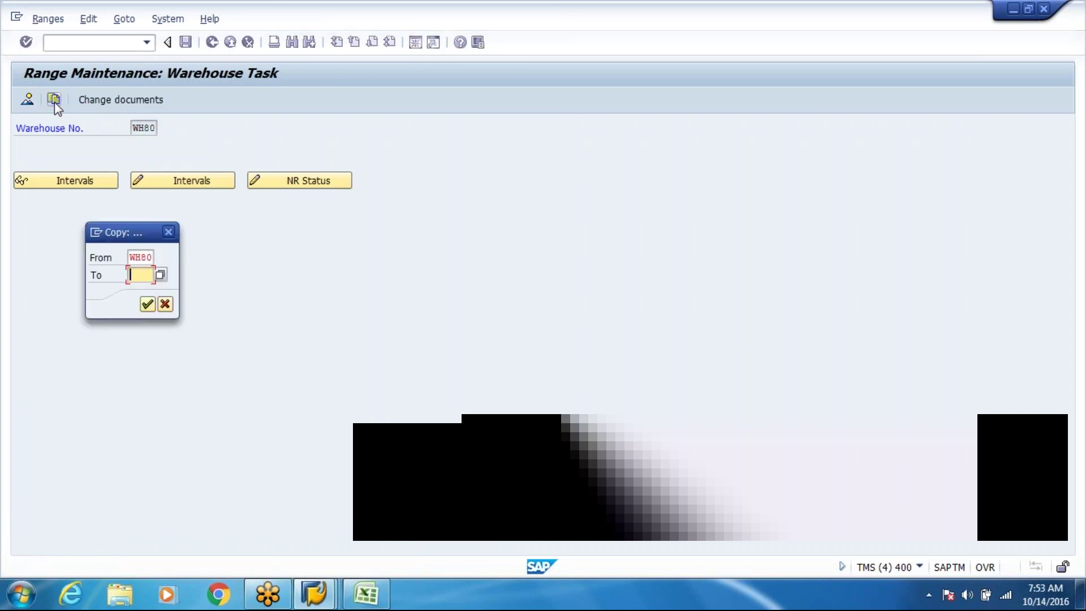
pyautogui.hotkey('shift', 'Tab')
pyautogui.write('AC')
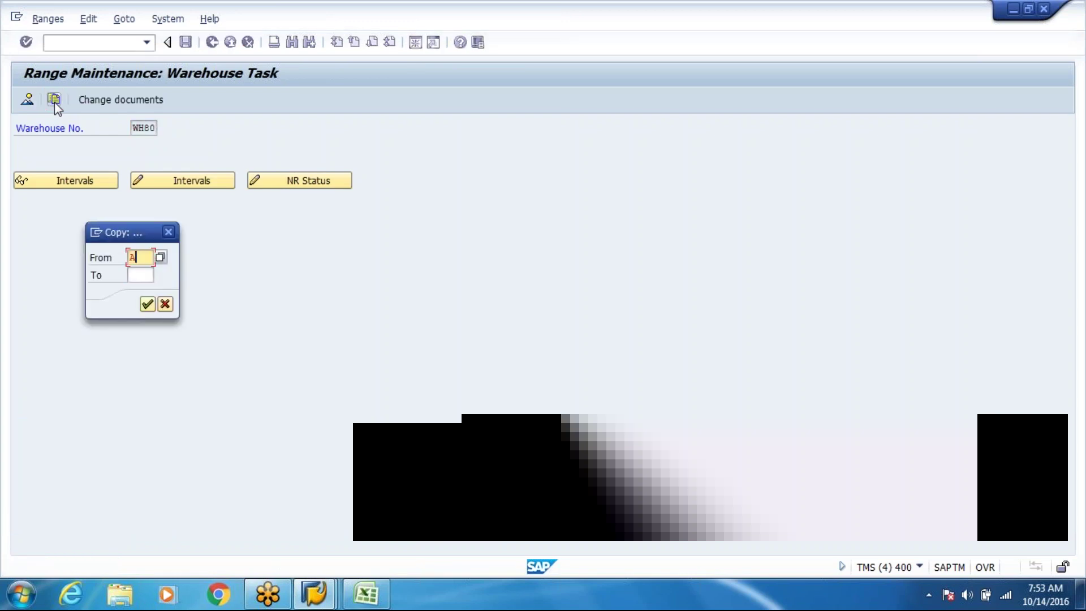
pyautogui.press('Tab')
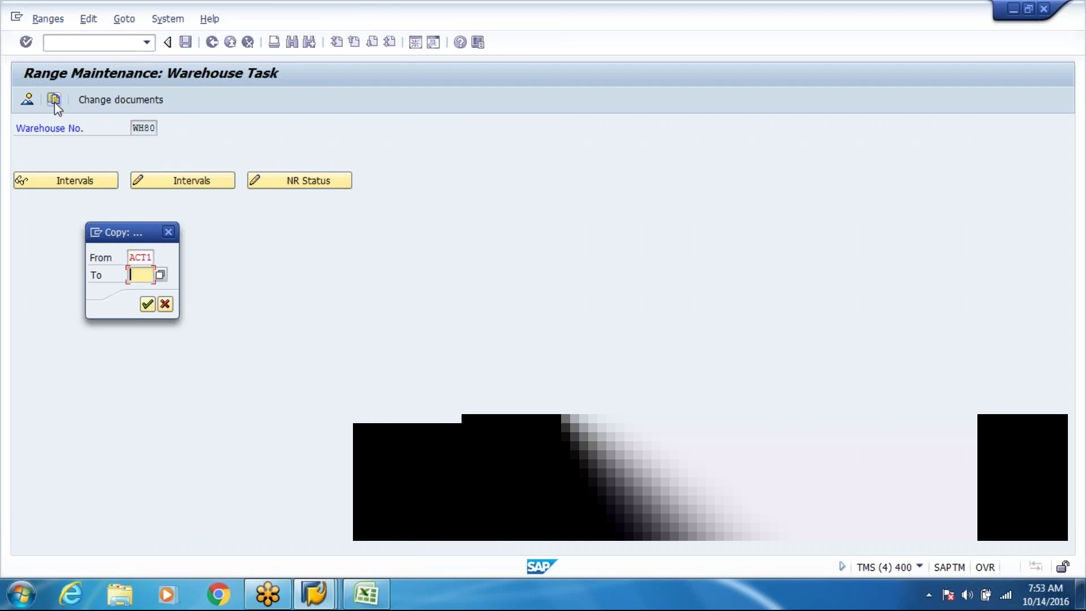
pyautogui.write('Wh80')
pyautogui.press('Return')
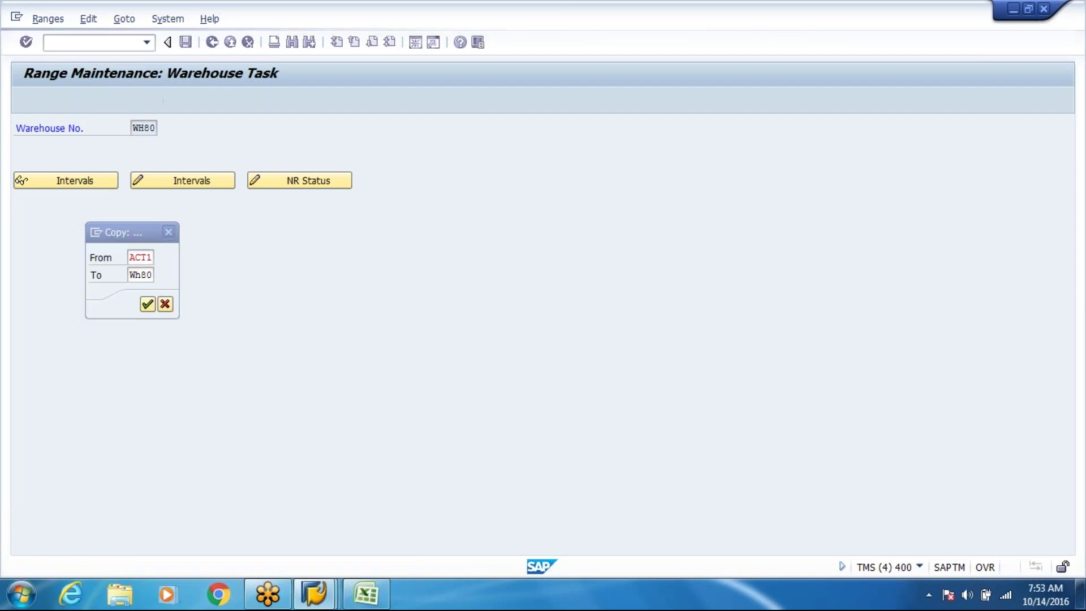
pyautogui.press('Return')
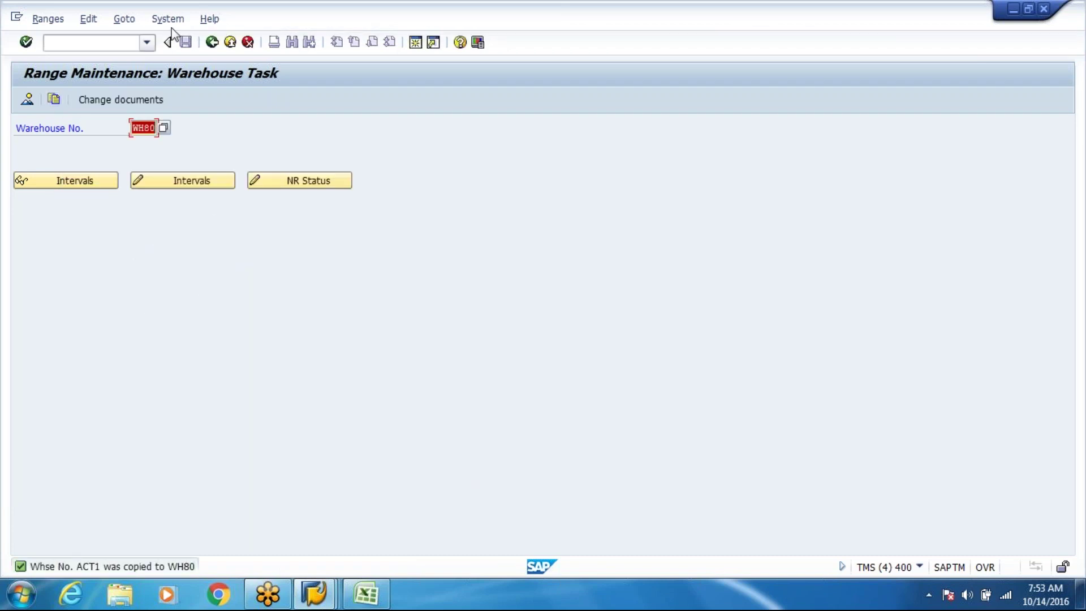
pyautogui.click(212, 43)
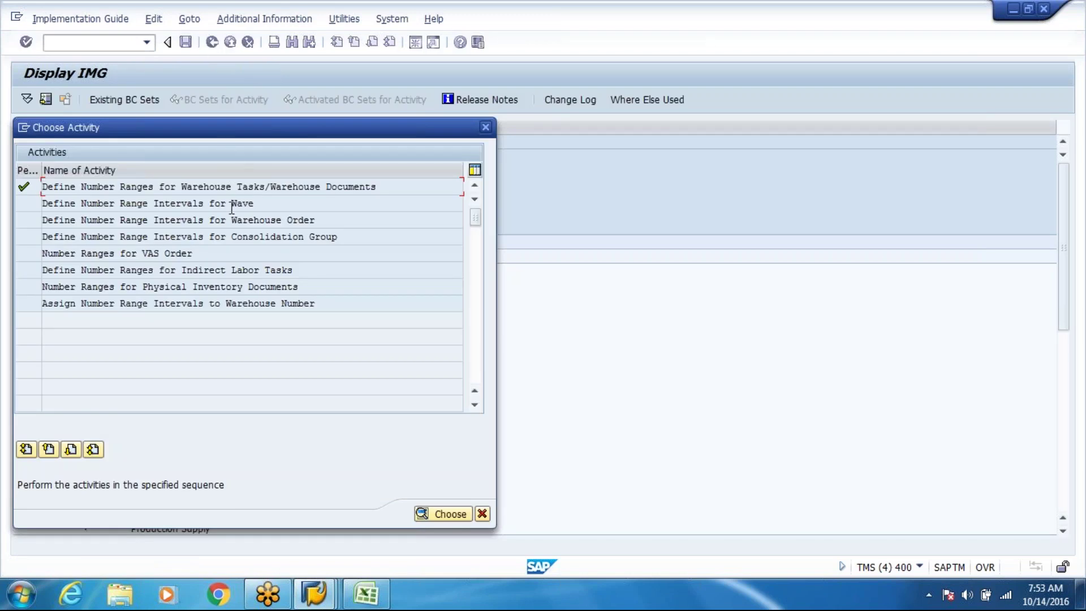
# Copy the wave number range intervals from warehouse ACT1 to WH80 and return to the activity list
pyautogui.doubleClick(148, 204)
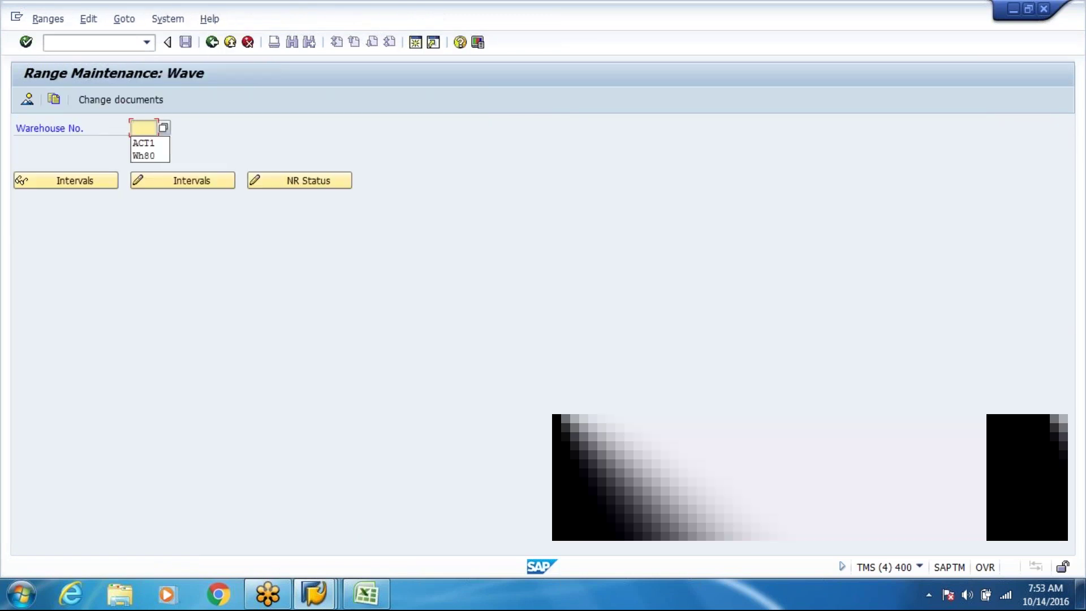
pyautogui.click(53, 101)
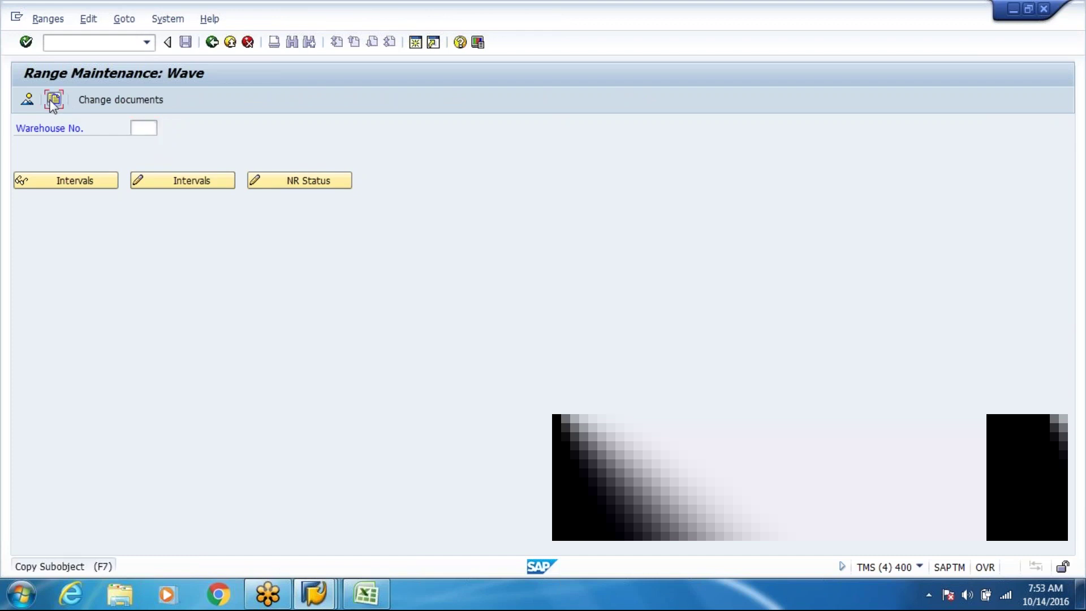
pyautogui.press('Down')
pyautogui.press('Return')
pyautogui.press('Tab')
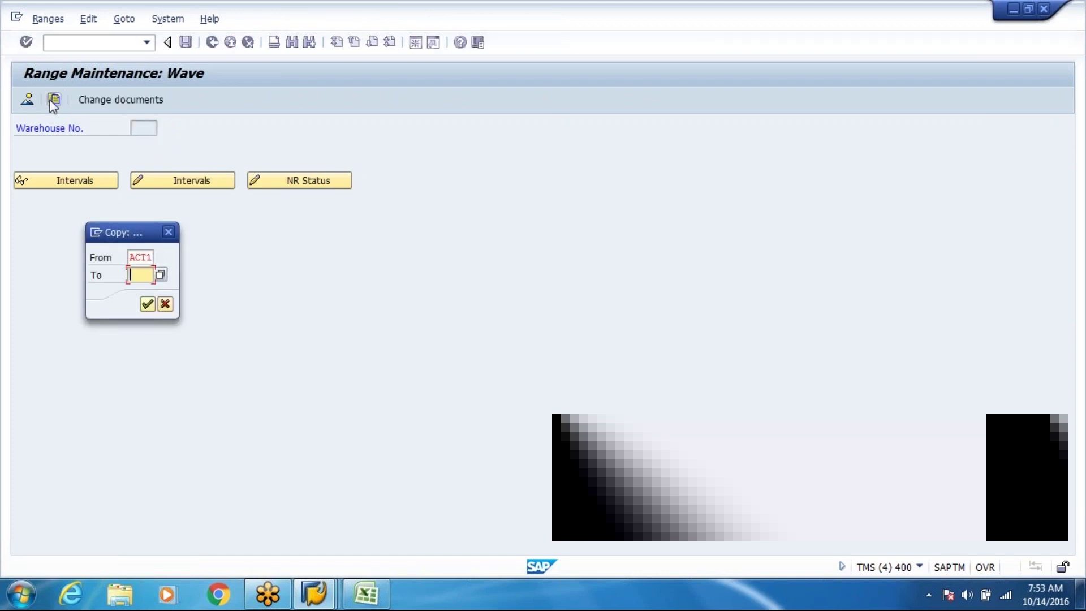
pyautogui.press('Down')
pyautogui.press('Return')
pyautogui.press('Return')
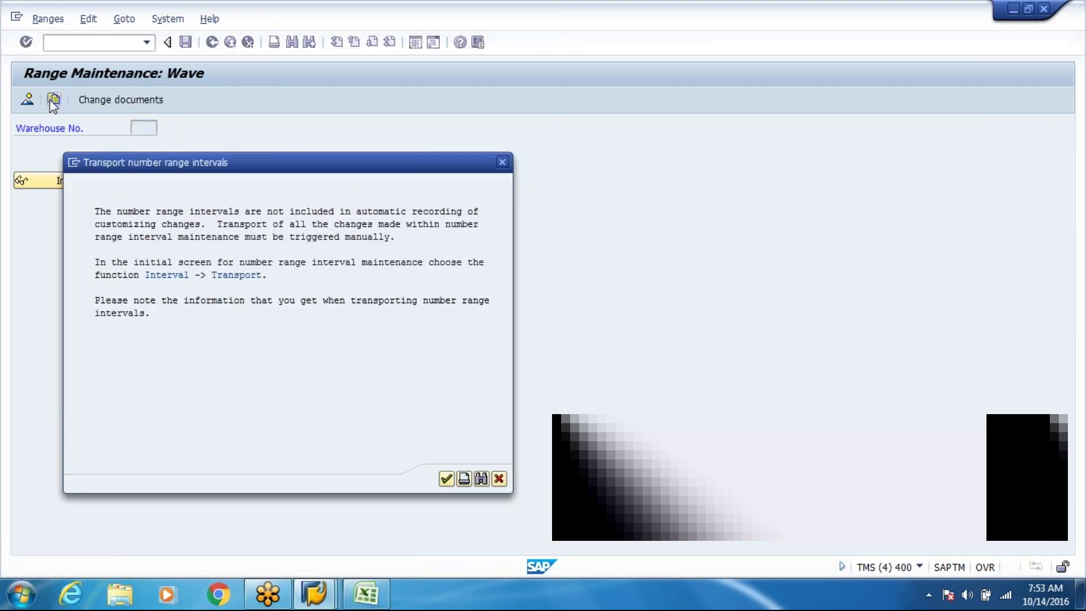
pyautogui.press('Return')
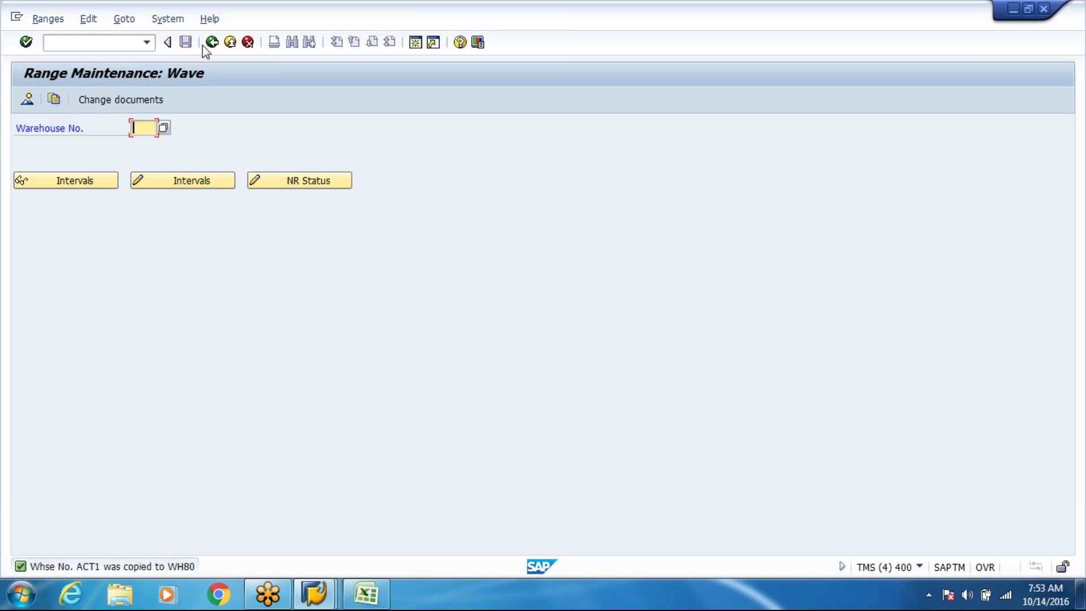
pyautogui.click(212, 43)
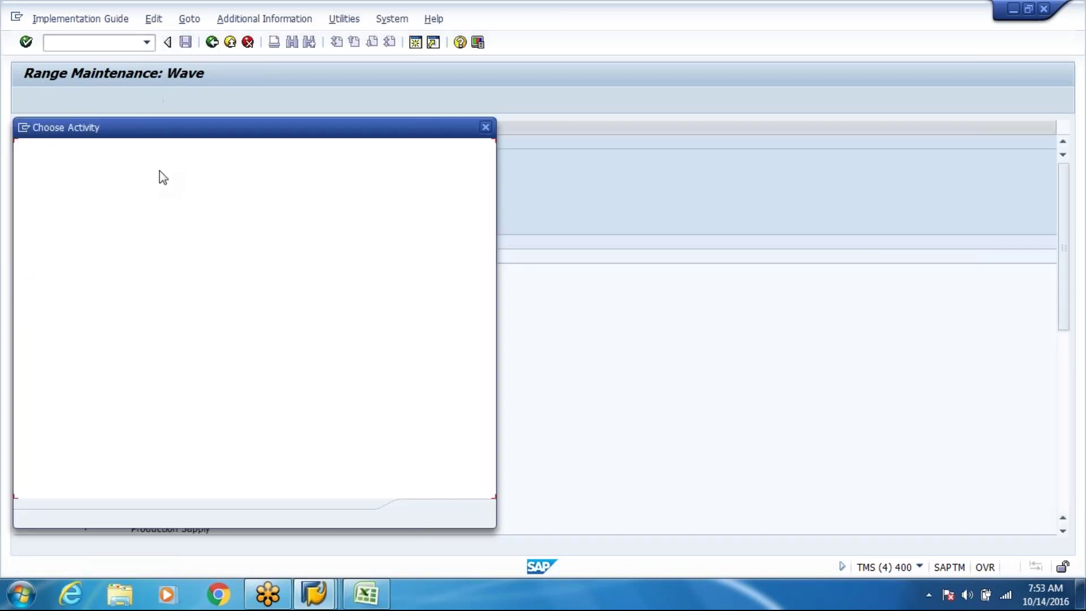
# Copy the warehouse order number range intervals from warehouse ACT1 to WH80 and return to the activity list
pyautogui.doubleClick(177, 220)
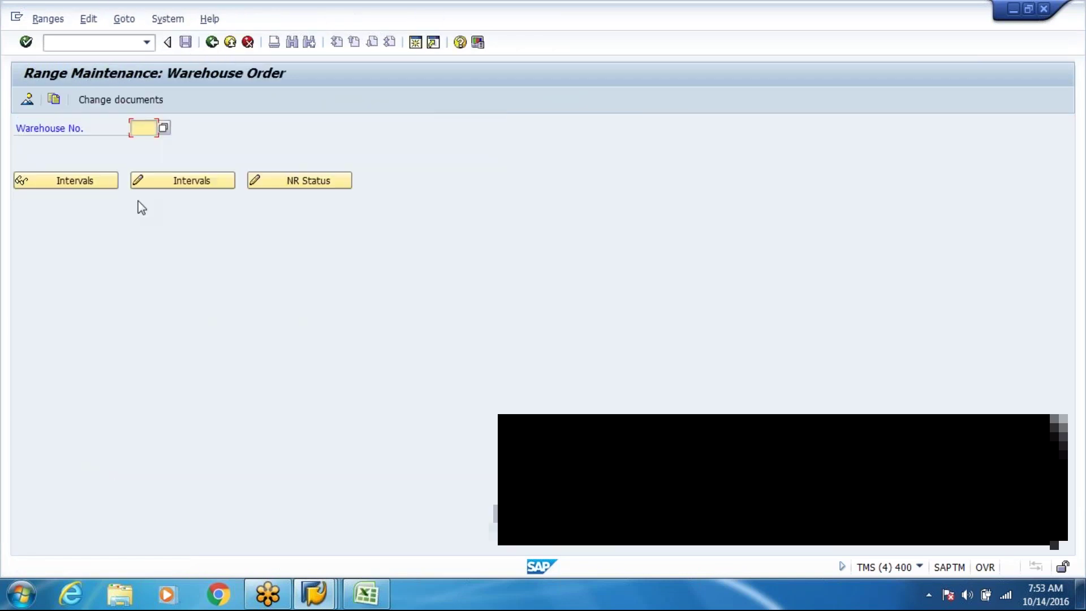
pyautogui.click(58, 104)
pyautogui.press('space')
pyautogui.press('Down')
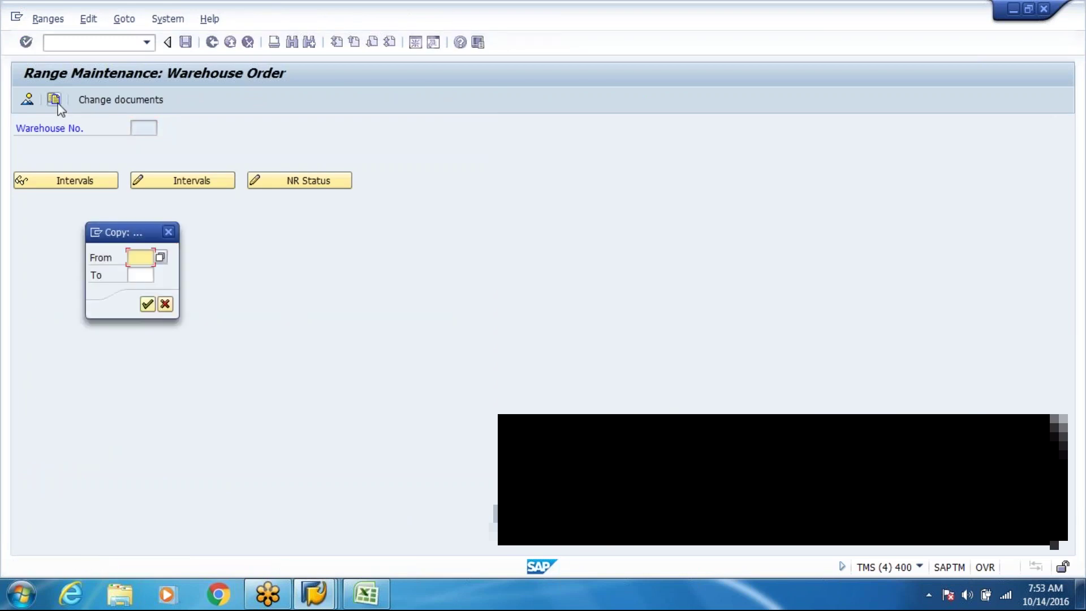
pyautogui.press('Return')
pyautogui.press('Tab')
pyautogui.press('space')
pyautogui.press('Down')
pyautogui.press('Return')
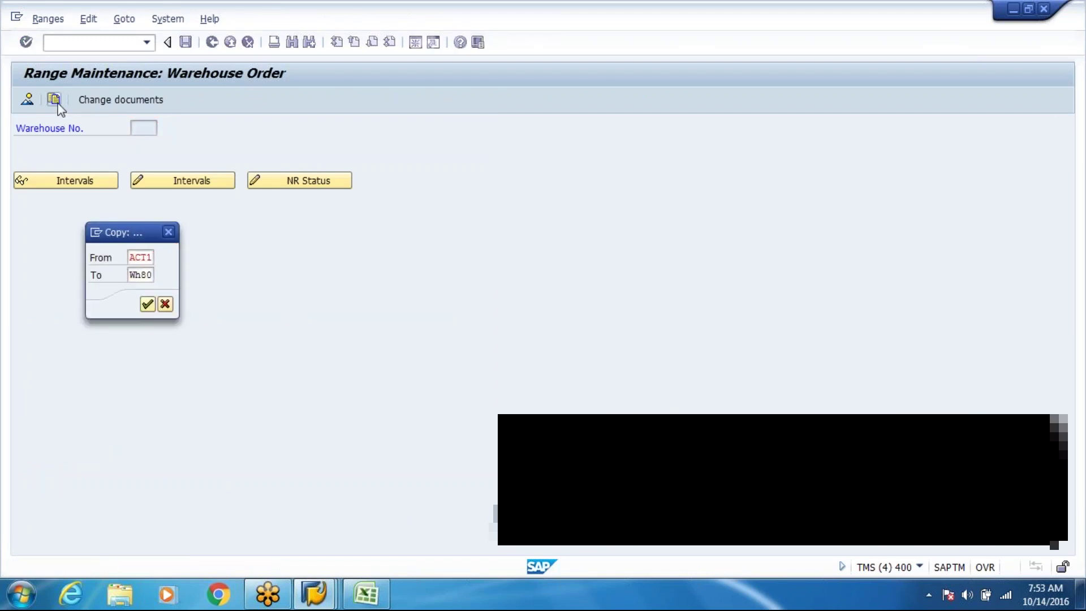
pyautogui.press('Return')
pyautogui.press('Return')
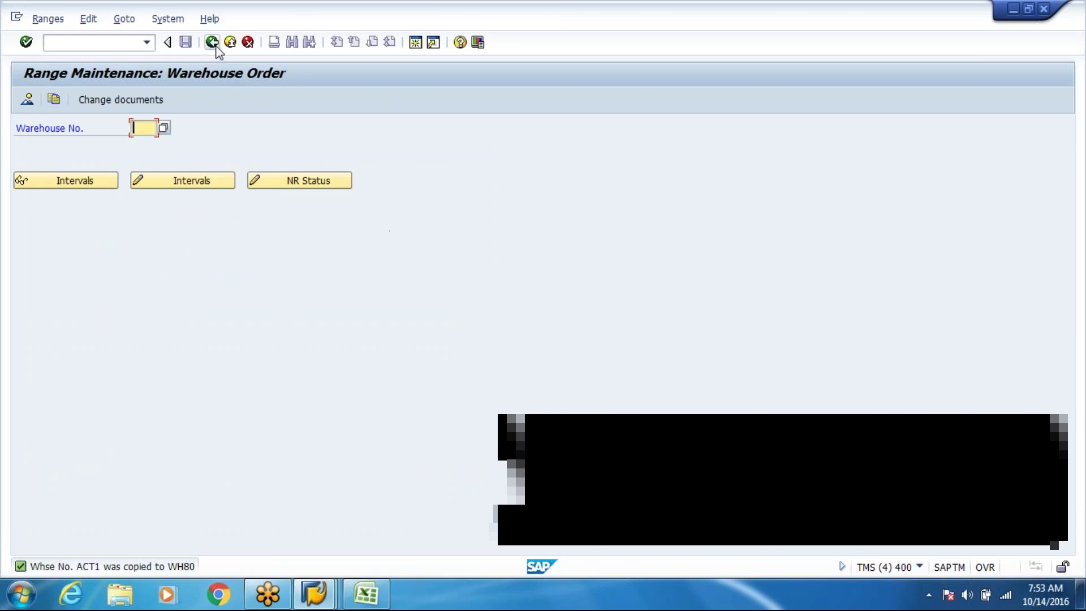
pyautogui.click(212, 41)
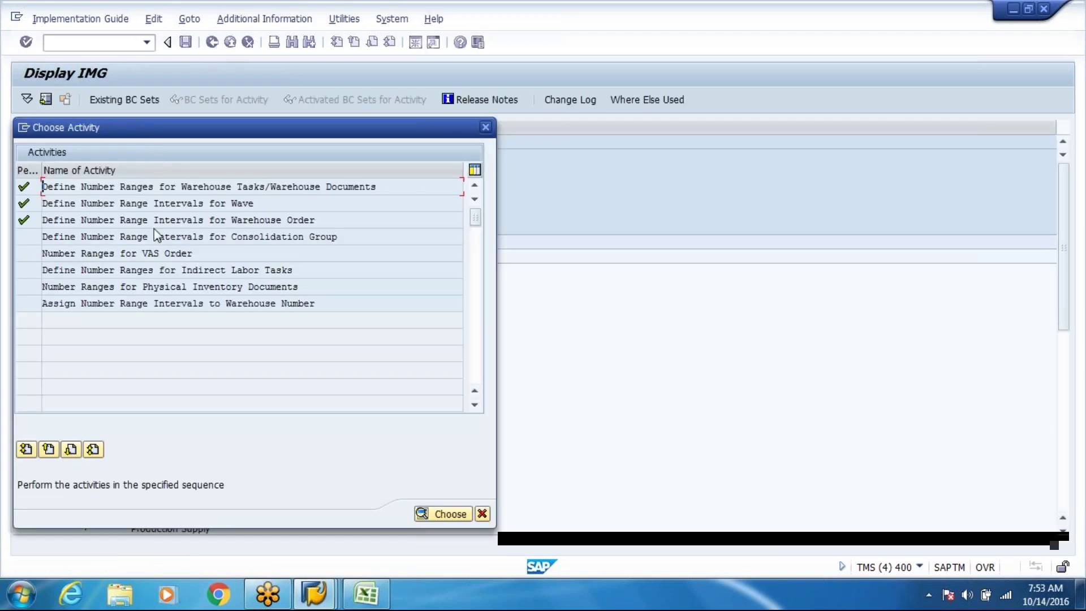
# Copy the consolidation group number range intervals from warehouse ACT1 to WH80 and return to the activity list
pyautogui.doubleClick(159, 236)
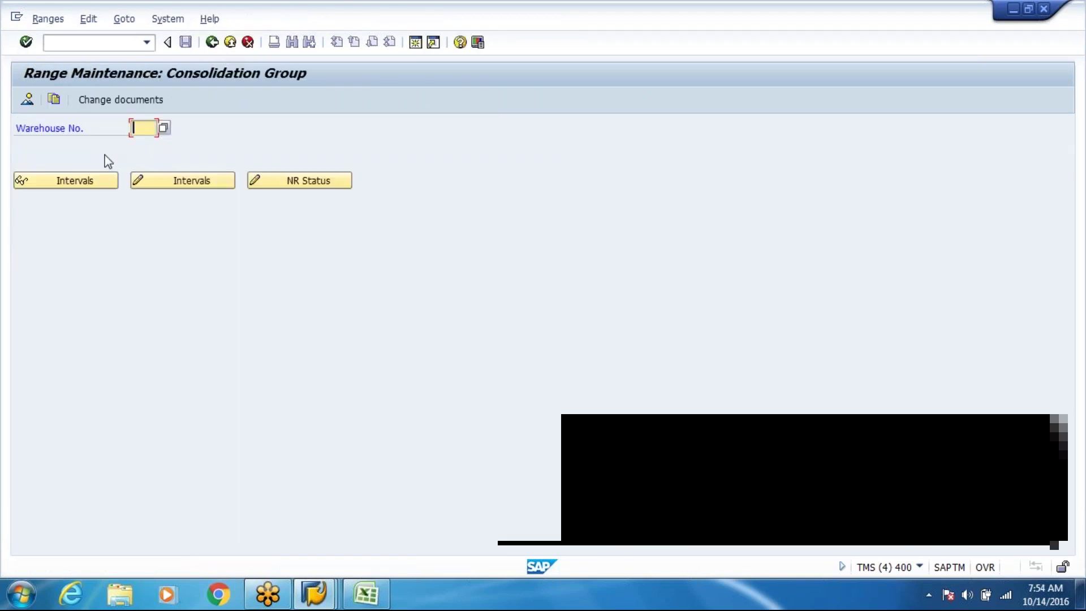
pyautogui.click(54, 101)
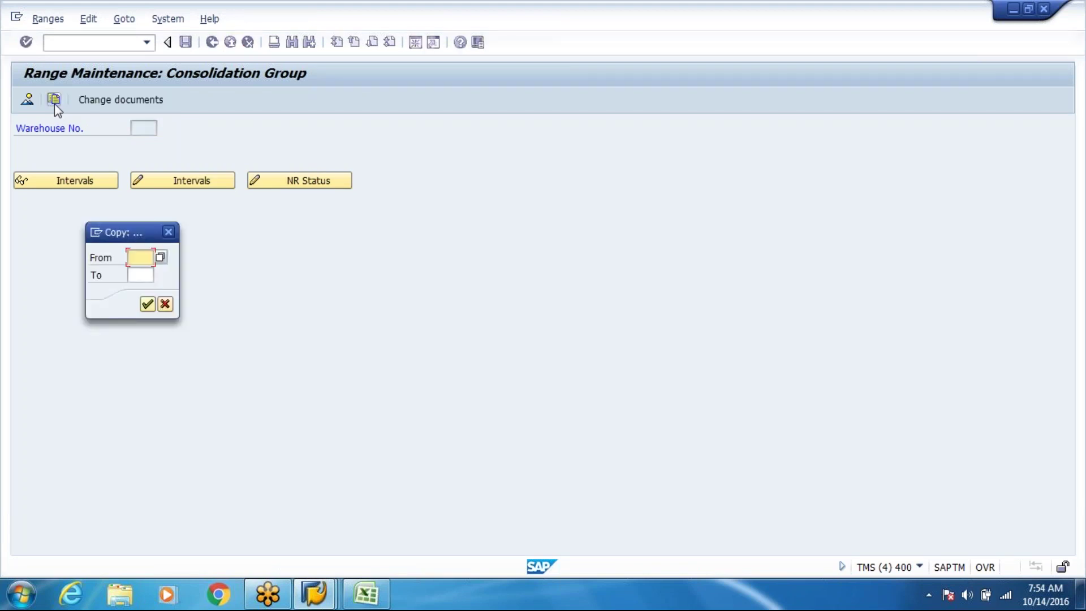
pyautogui.press('Return')
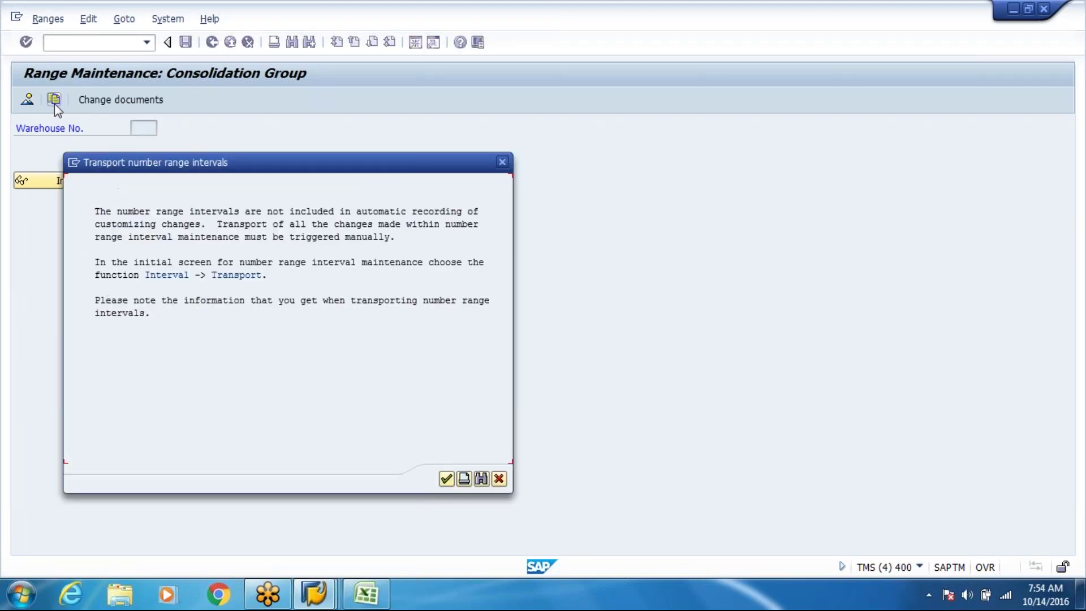
pyautogui.click(499, 480)
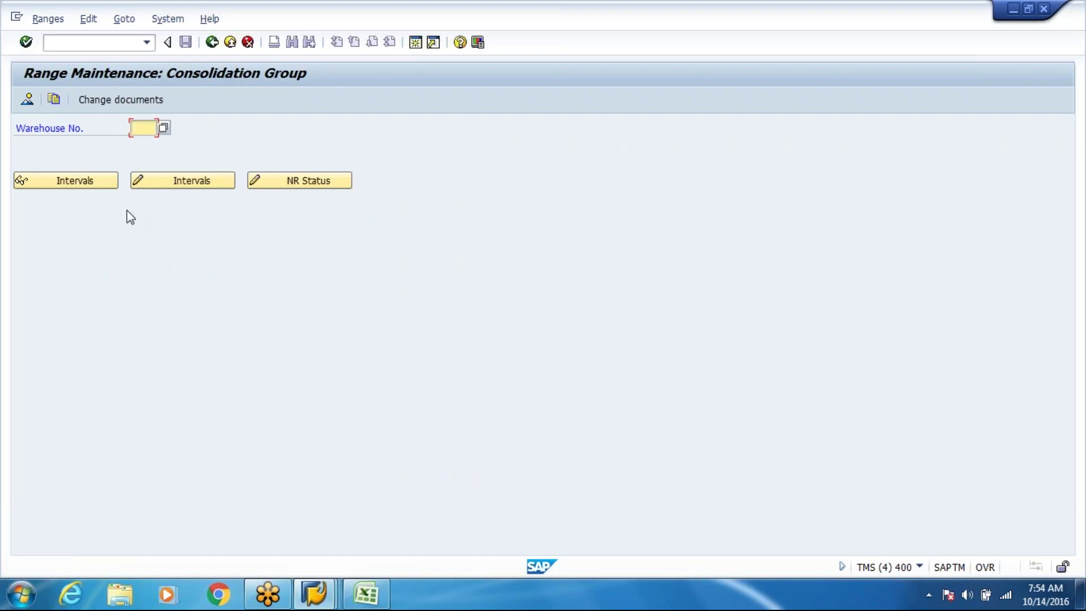
pyautogui.click(55, 100)
pyautogui.press('Down')
pyautogui.press('Return')
pyautogui.press('Tab')
pyautogui.press('Down')
pyautogui.press('Return')
pyautogui.press('Return')
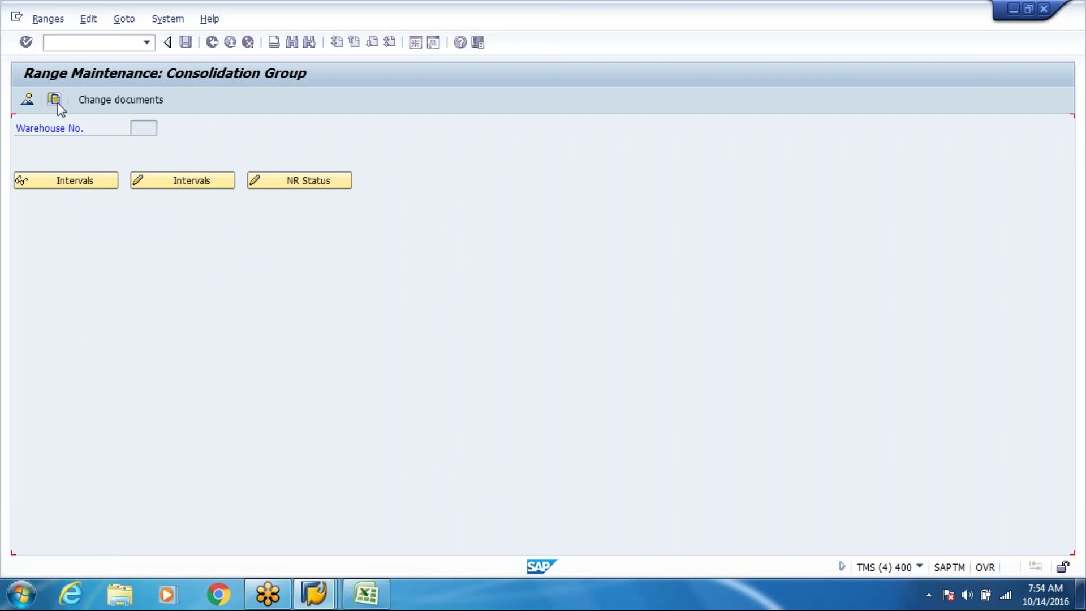
pyautogui.click(213, 51)
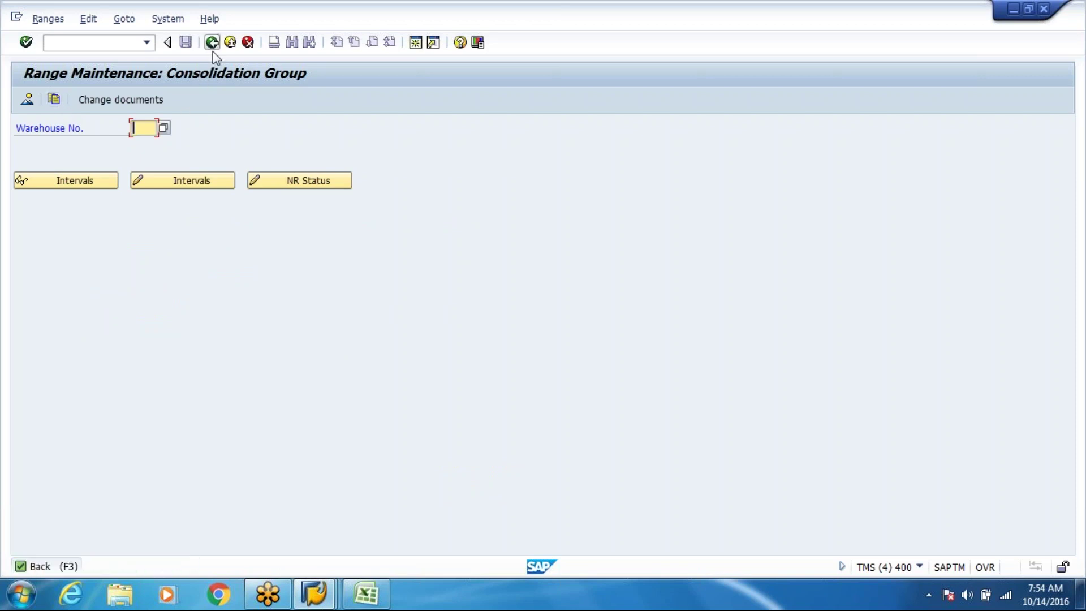
# Copy the VAS order number ranges from warehouse ACT1 to WH80 and return to the activity list
pyautogui.doubleClick(110, 253)
pyautogui.click(59, 98)
pyautogui.press('space')
pyautogui.press('Down')
pyautogui.press('Return')
pyautogui.press('Tab')
pyautogui.press('space')
pyautogui.press('Down')
pyautogui.press('Return')
pyautogui.press('Return')
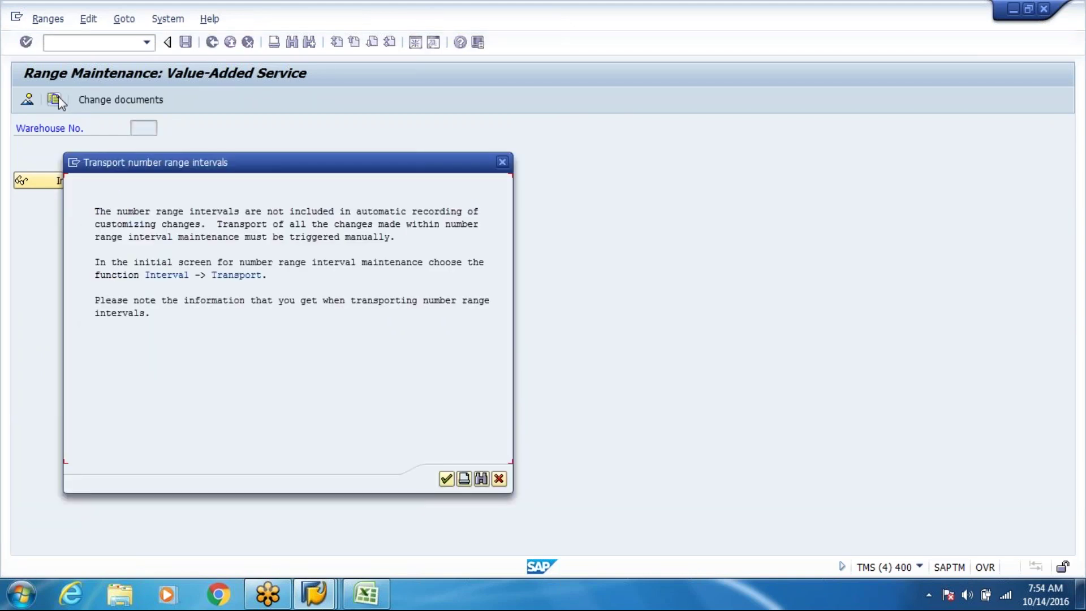
pyautogui.press('Return')
pyautogui.click(211, 42)
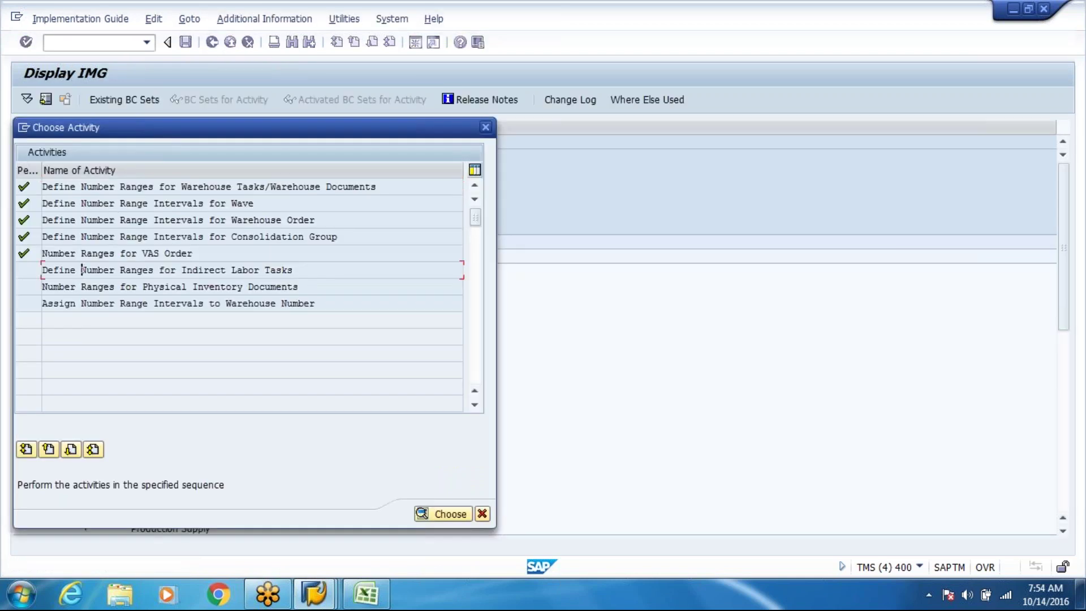
# Copy the indirect labor task number ranges from warehouse ACT1 to WH80 and return to the activity list
pyautogui.doubleClick(81, 270)
pyautogui.click(54, 106)
pyautogui.press('Down')
pyautogui.press('Tab')
pyautogui.press('Down')
pyautogui.press('Return')
pyautogui.press('Return')
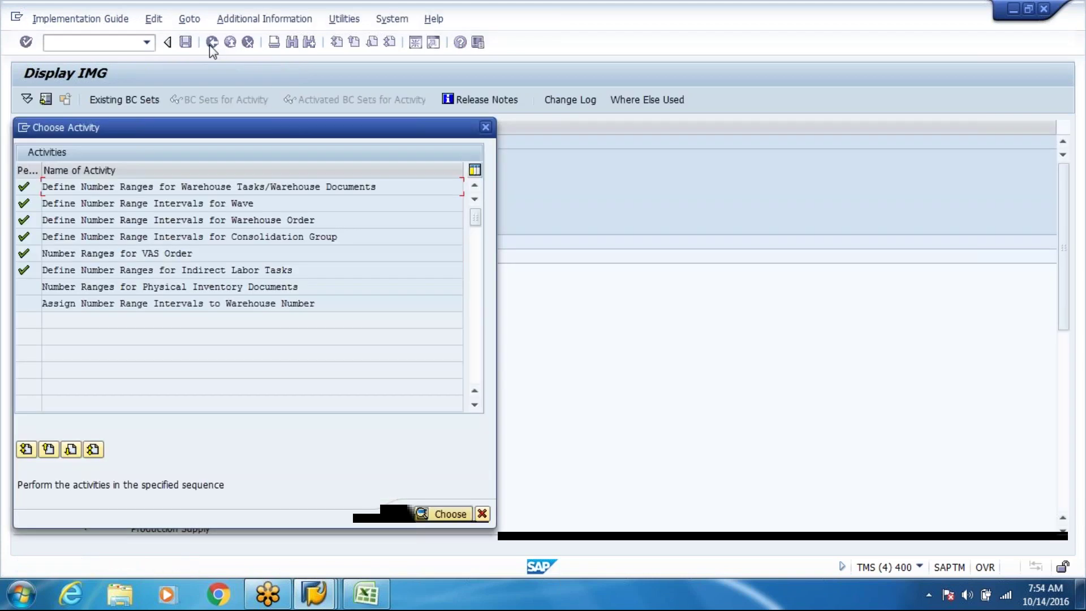
pyautogui.click(212, 42)
# Copy the physical inventory document number ranges from warehouse ACT1 to WH80 and return to the activity list
pyautogui.doubleClick(82, 287)
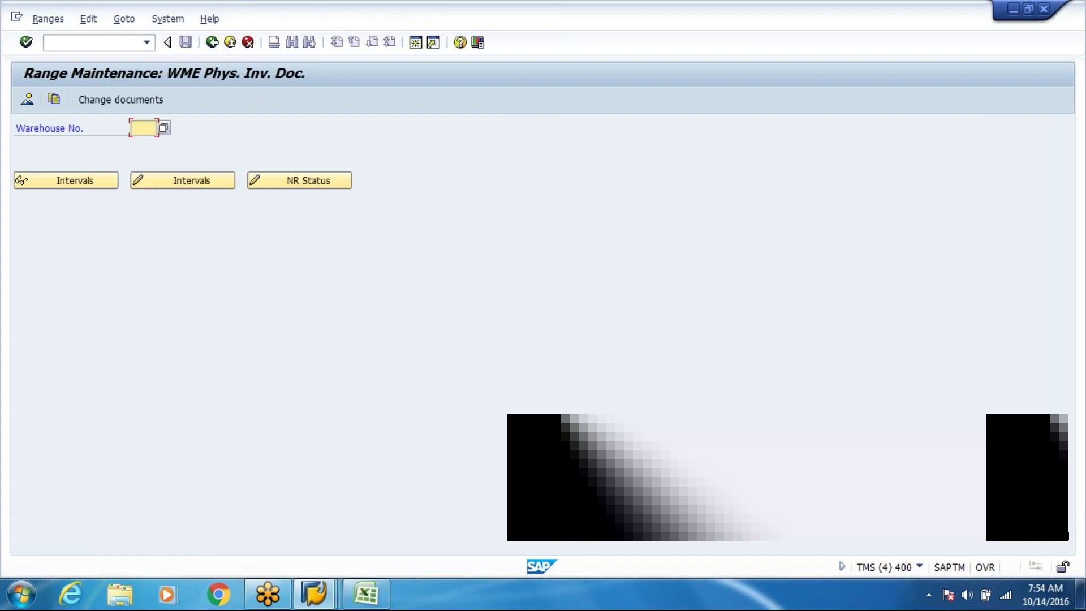
pyautogui.click(54, 102)
pyautogui.press('space')
pyautogui.press('Down')
pyautogui.press('Tab')
pyautogui.press('space')
pyautogui.press('Down')
pyautogui.press('Return')
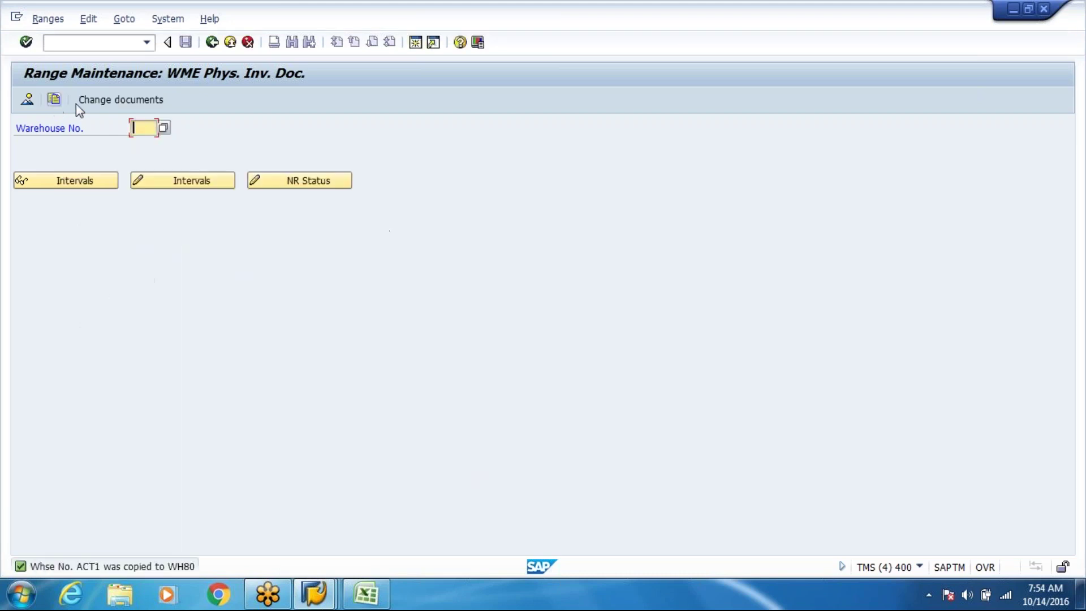
pyautogui.click(211, 45)
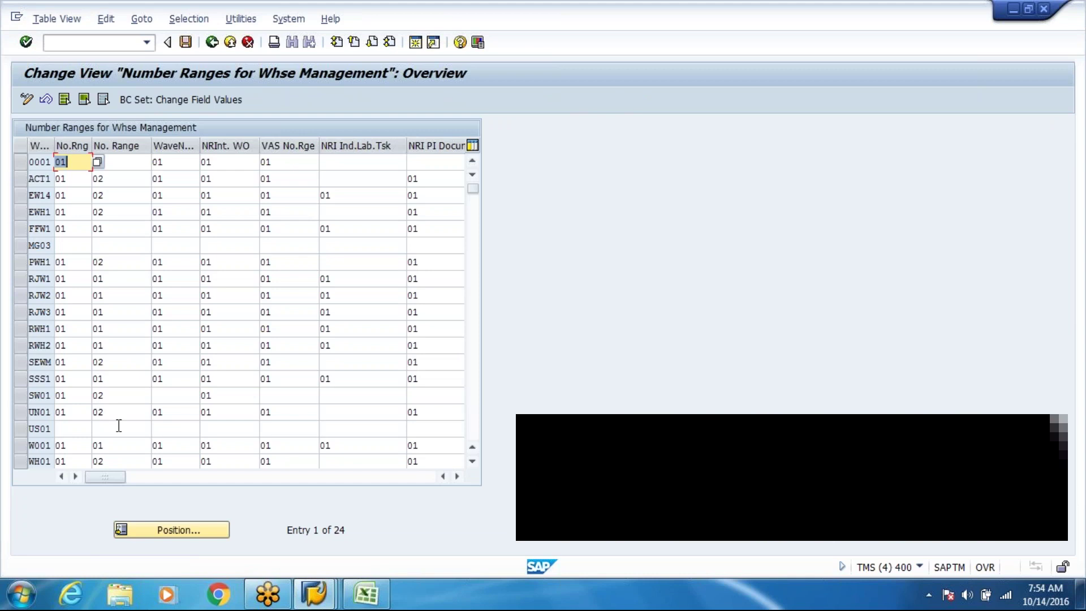
# Check the WH80 entry in Assign Number Range Intervals to Warehouse Number and return to the activity list
pyautogui.scroll(-2, 119, 425)
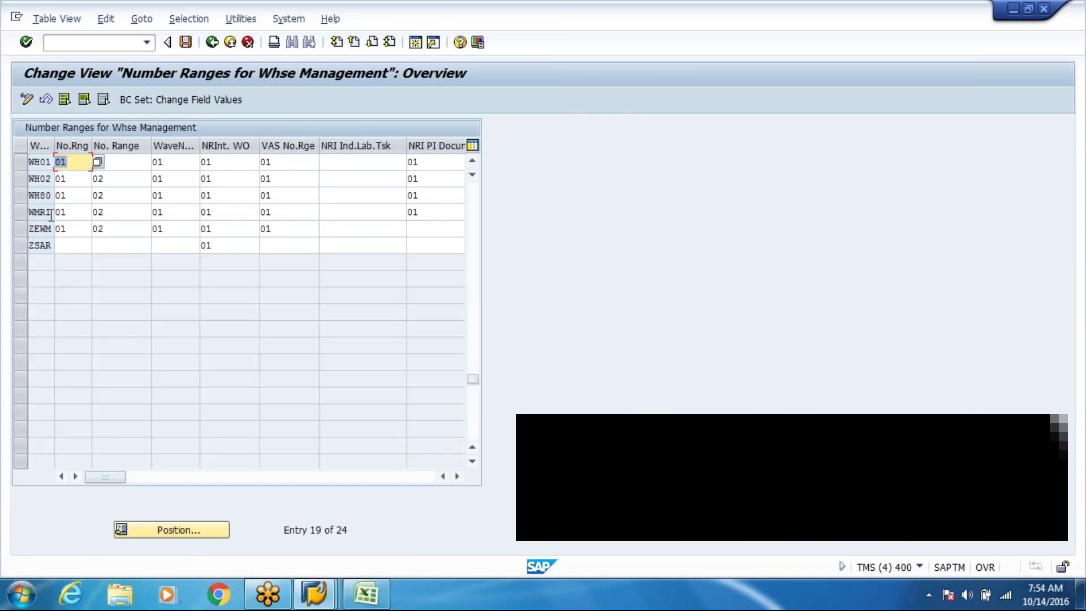
pyautogui.click(27, 200)
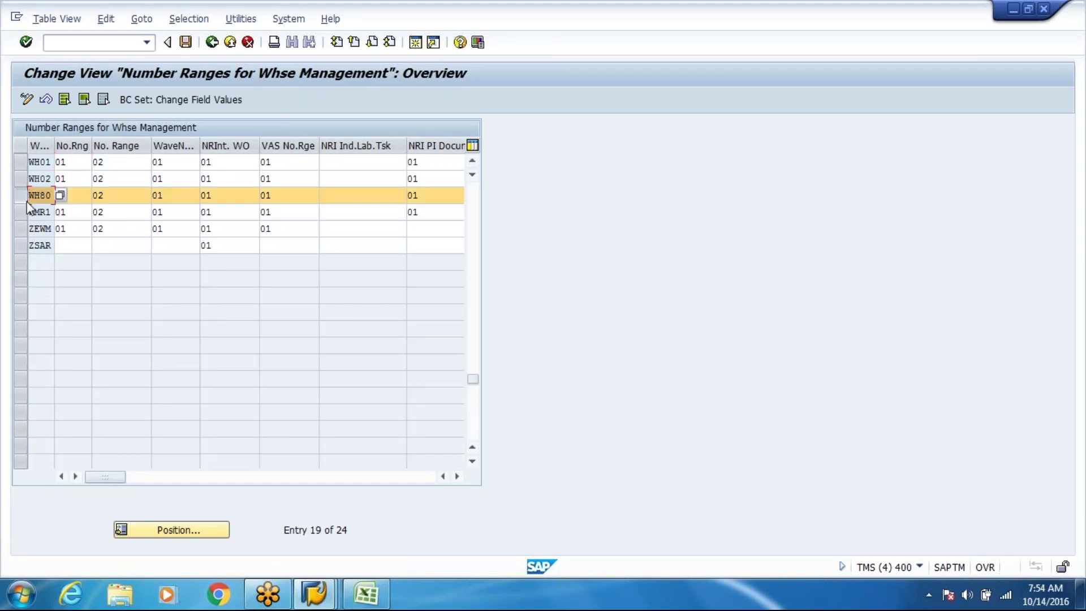
pyautogui.click(211, 43)
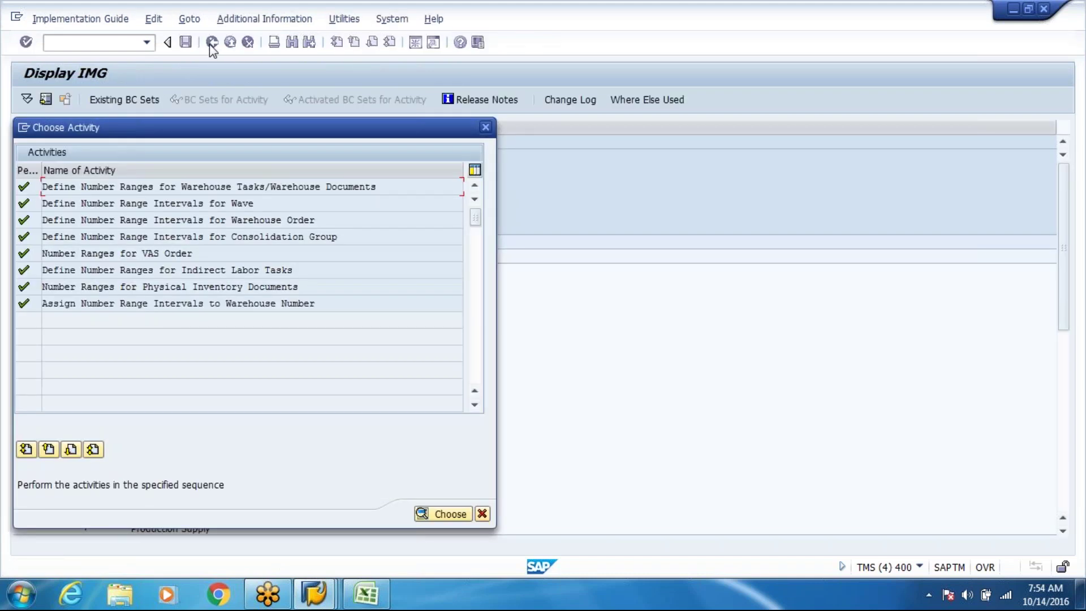
# Return to Maintain Inbound Delivery, close the message log and post the delivery's goods receipt
pyautogui.hotkey('alt', 'Tab')
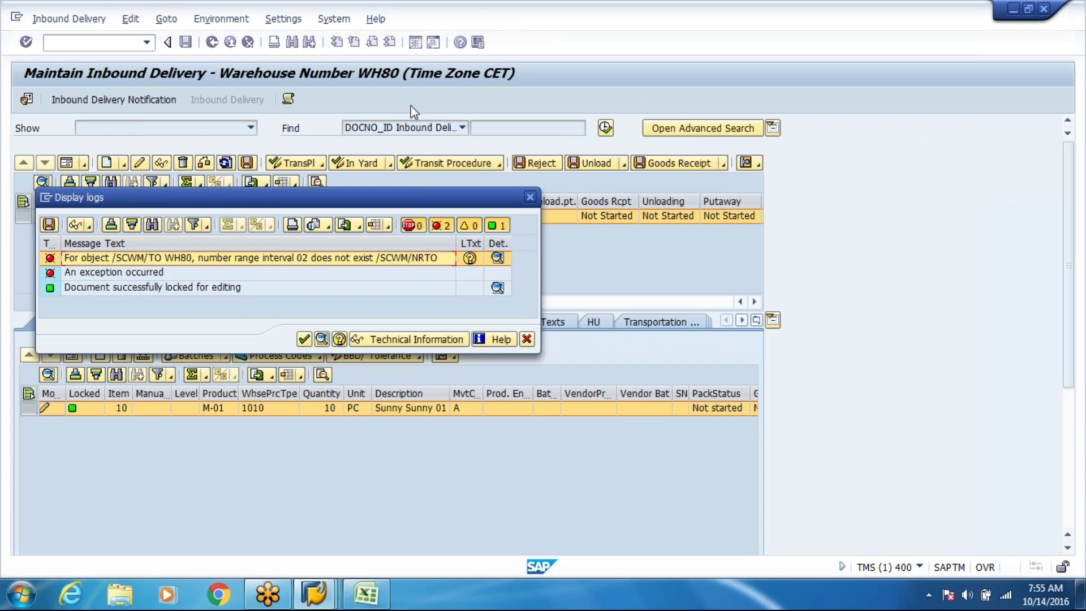
pyautogui.click(306, 340)
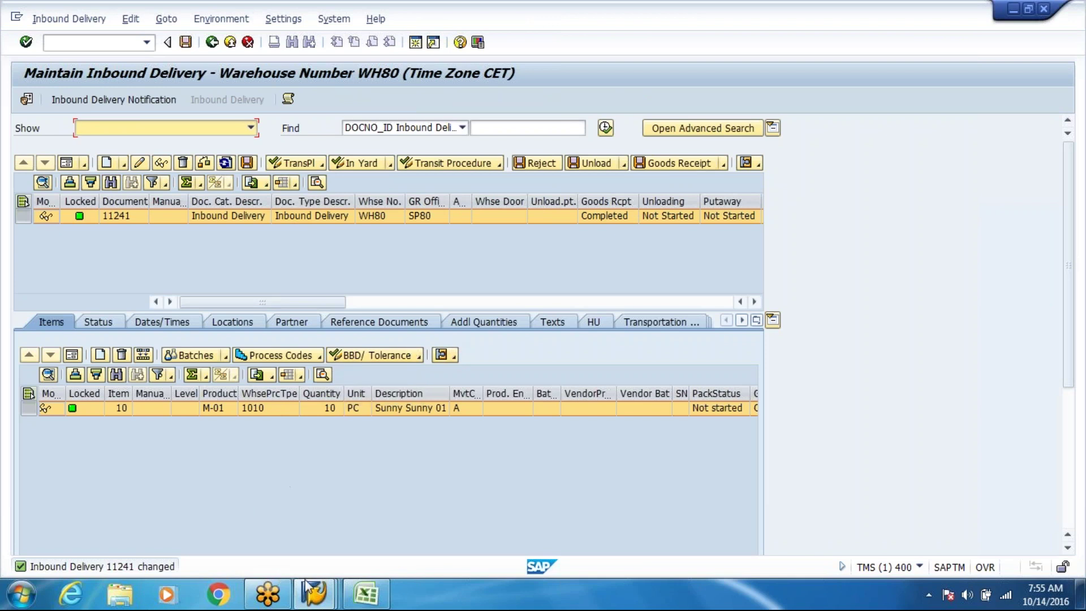
# Close the qRFC Monitor, Create Storage Bin and Assignments sessions and return to Maintain Inbound Delivery
pyautogui.click(312, 593)
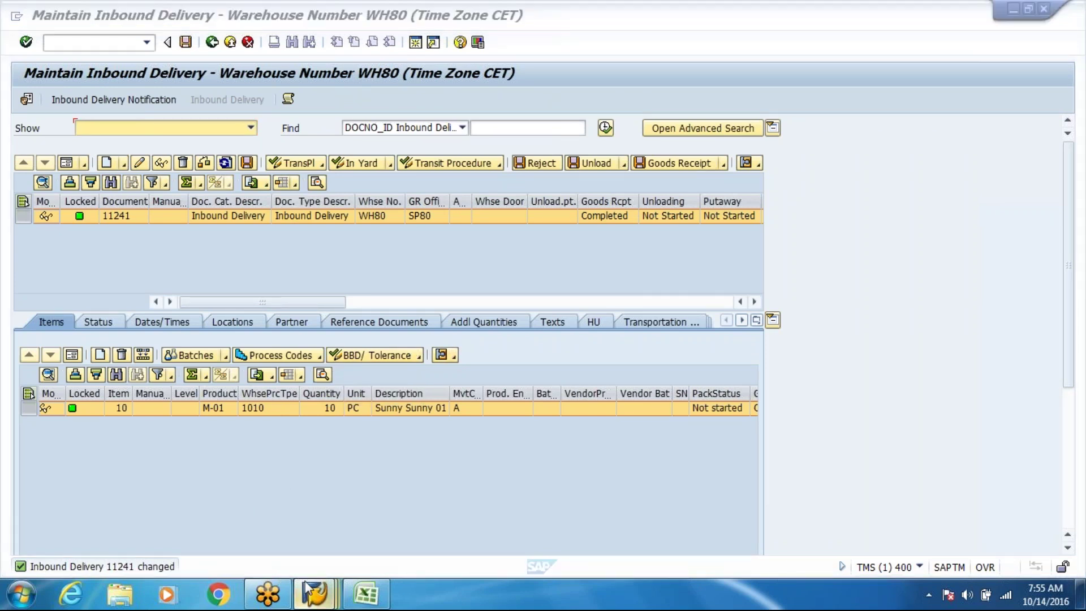
pyautogui.moveTo(445, 507)
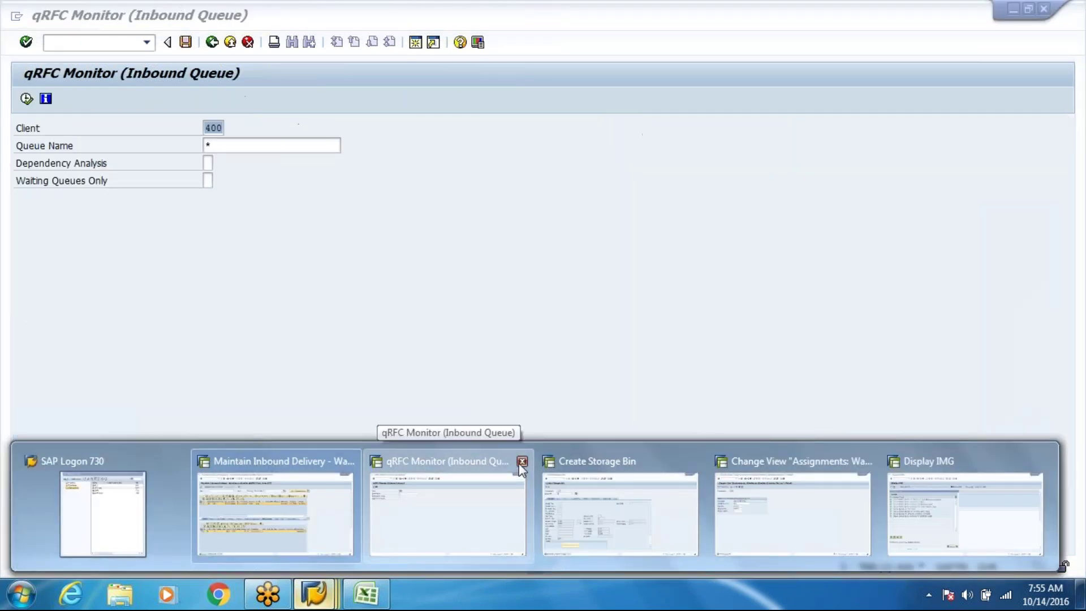
pyautogui.click(520, 463)
pyautogui.click(519, 464)
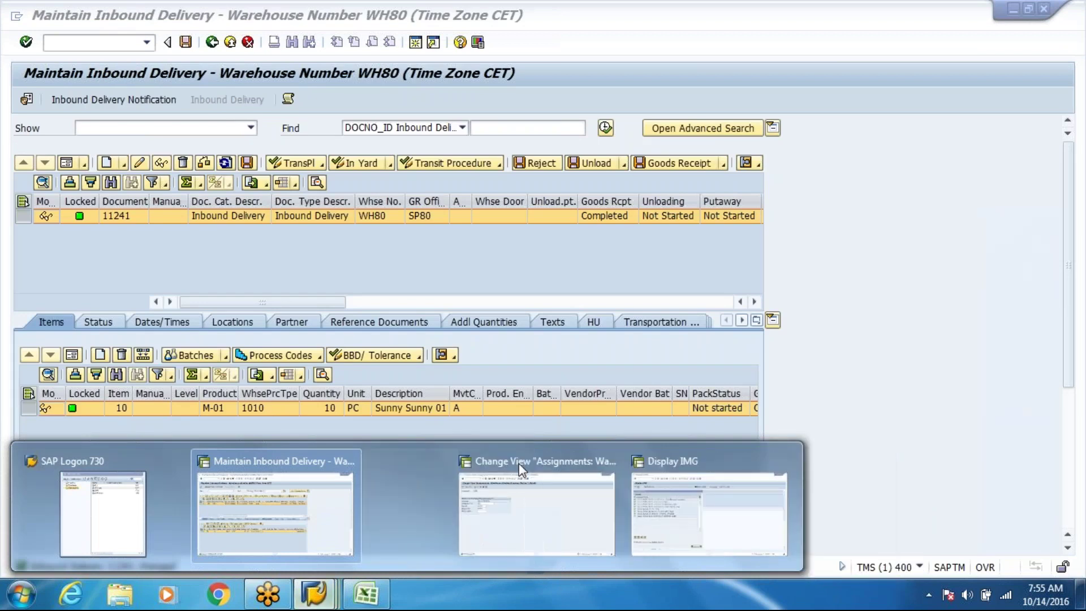
pyautogui.middleClick(518, 464)
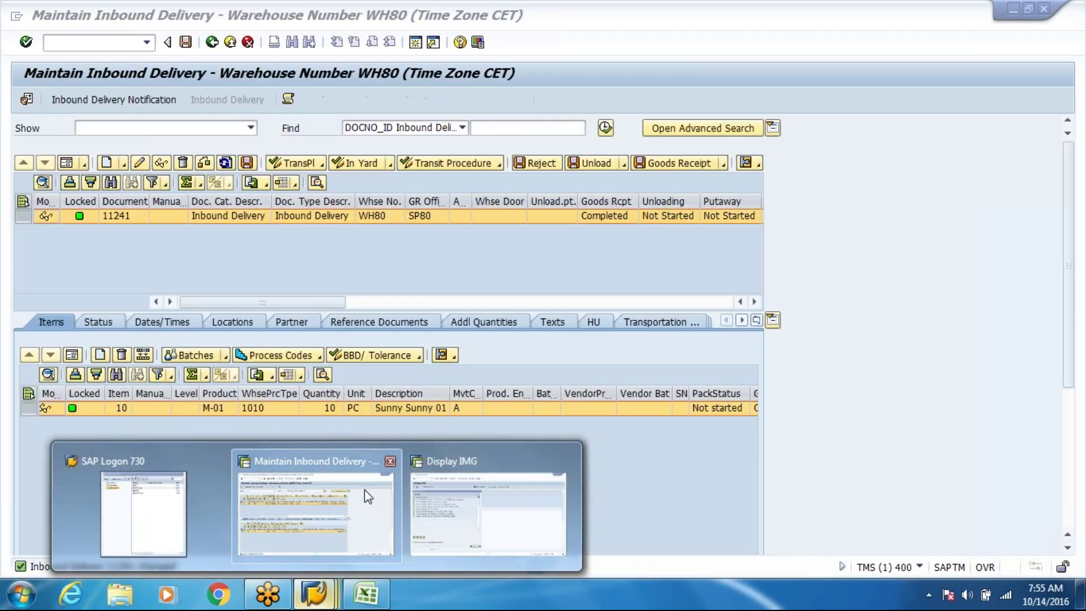
pyautogui.click(365, 490)
# Open the Business Partner transaction bp in a new session
pyautogui.click(79, 39)
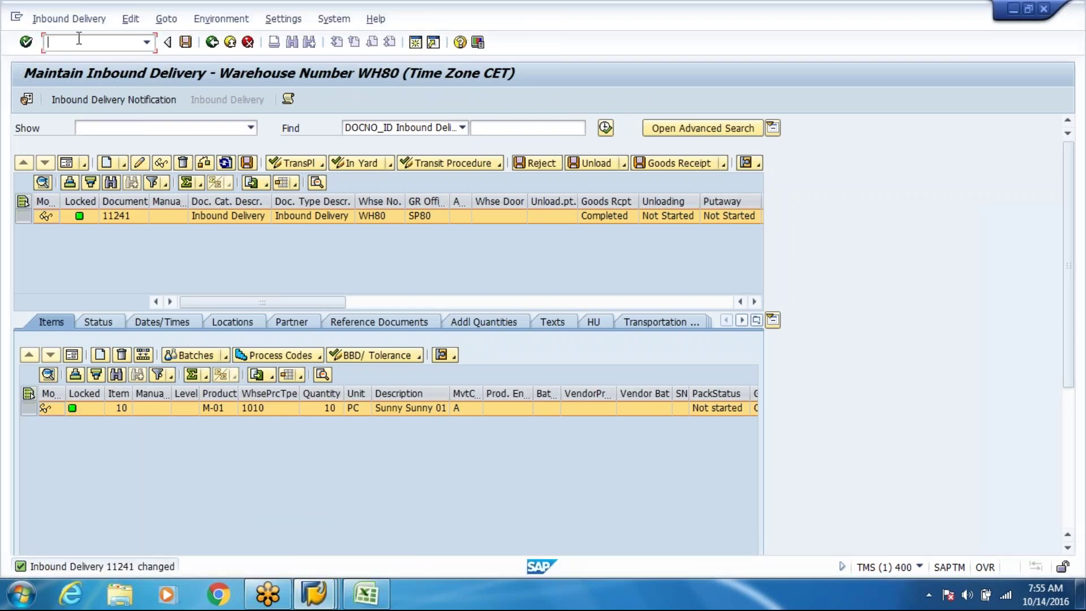
pyautogui.write('/obp')
pyautogui.press('Return')
pyautogui.click(416, 43)
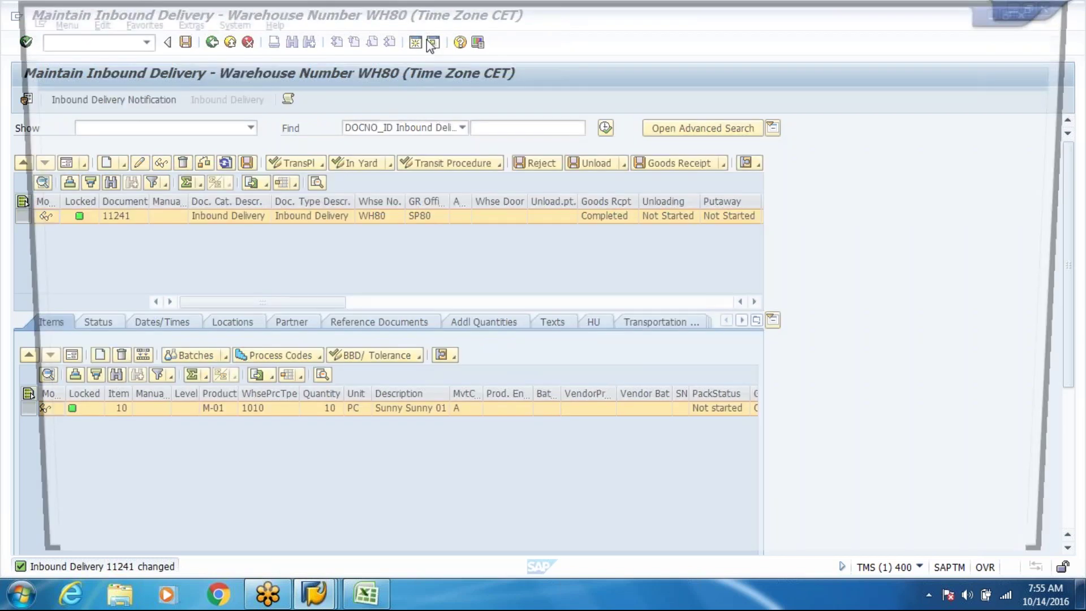
pyautogui.write('bp')
pyautogui.press('Return')
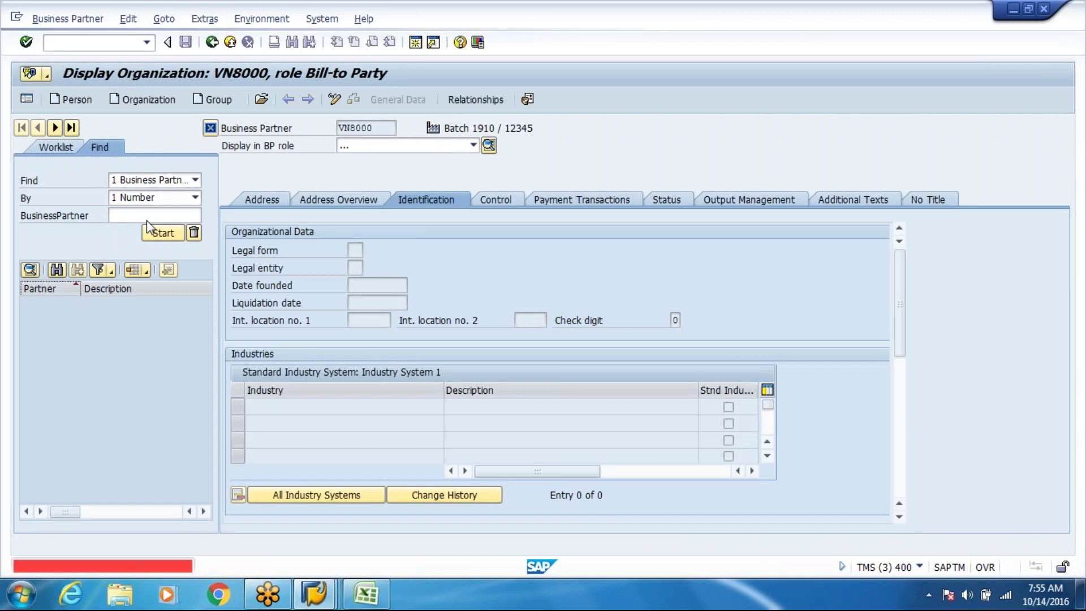
# Find the vendor's business partner by number and examine its identification numbers, including the R/3 plant number
pyautogui.click(147, 220)
pyautogui.press('space')
pyautogui.press('Down')
pyautogui.press('Down')
pyautogui.press('Return')
pyautogui.click(163, 235)
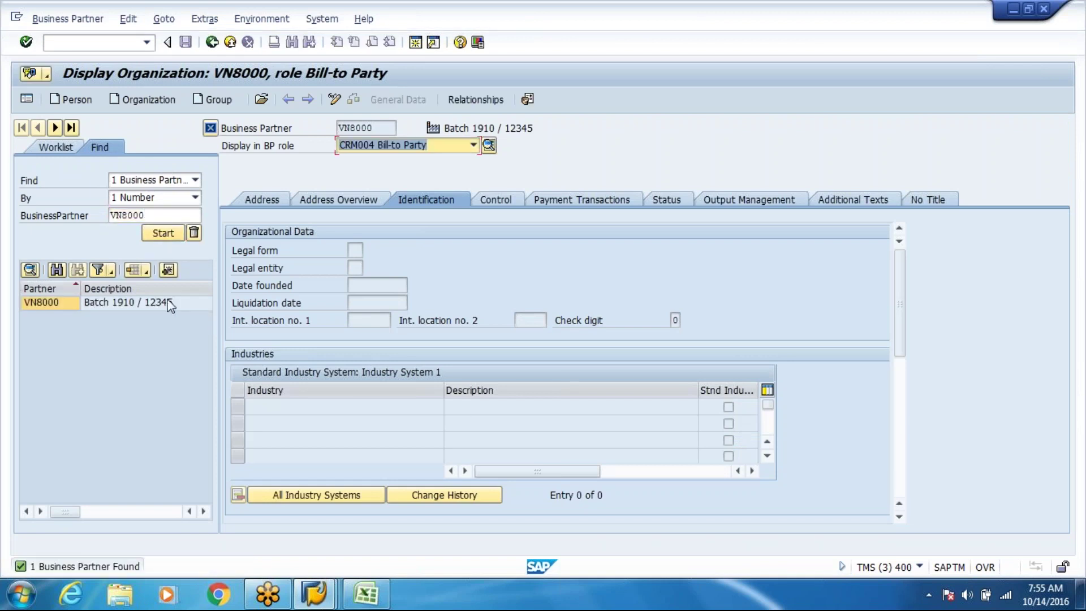
pyautogui.click(170, 303)
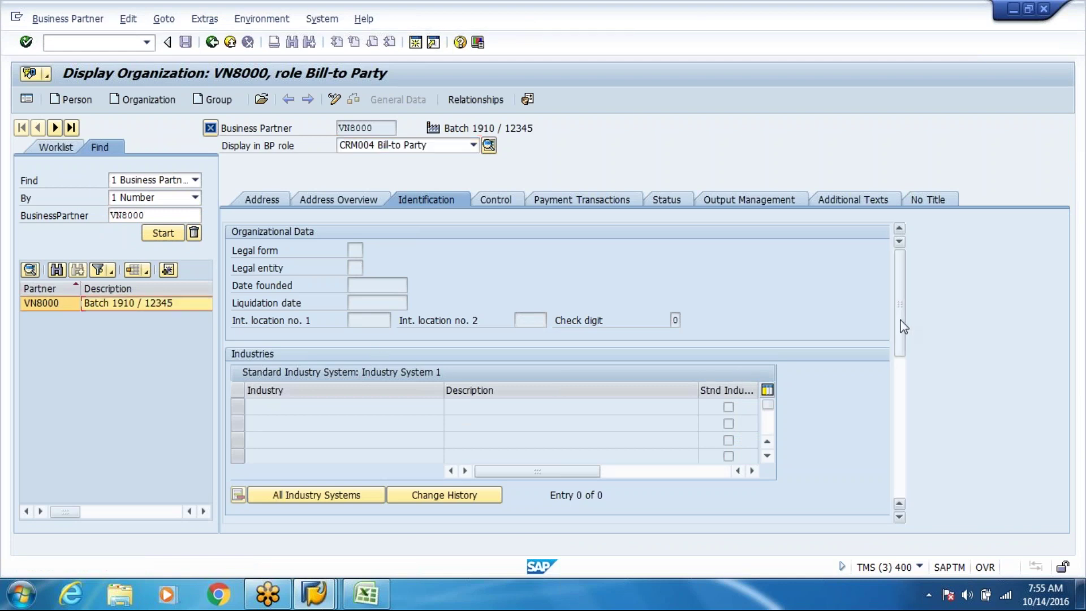
pyautogui.moveTo(901, 324); pyautogui.dragTo(891, 394)
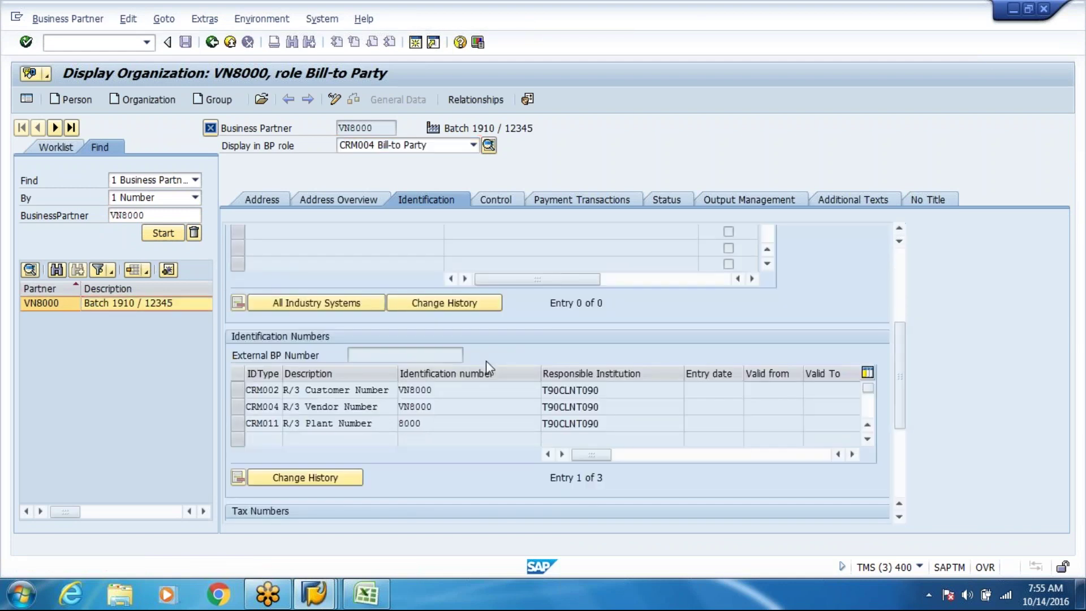
pyautogui.moveTo(439, 424); pyautogui.dragTo(341, 424)
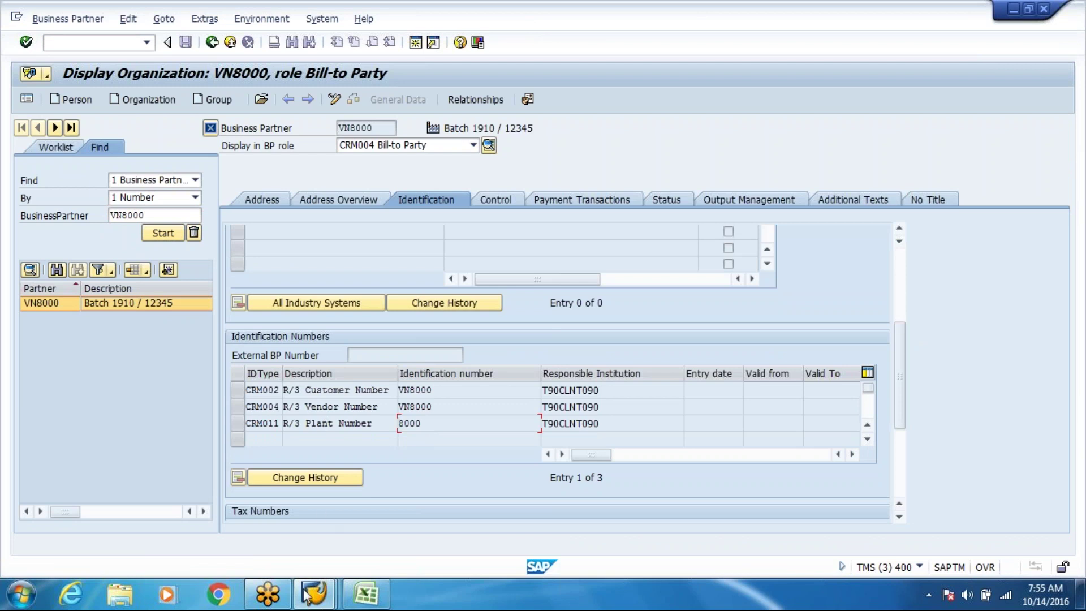
# Log on to the ECC new system in client 800 as user trainer, entering the account password
pyautogui.click(314, 603)
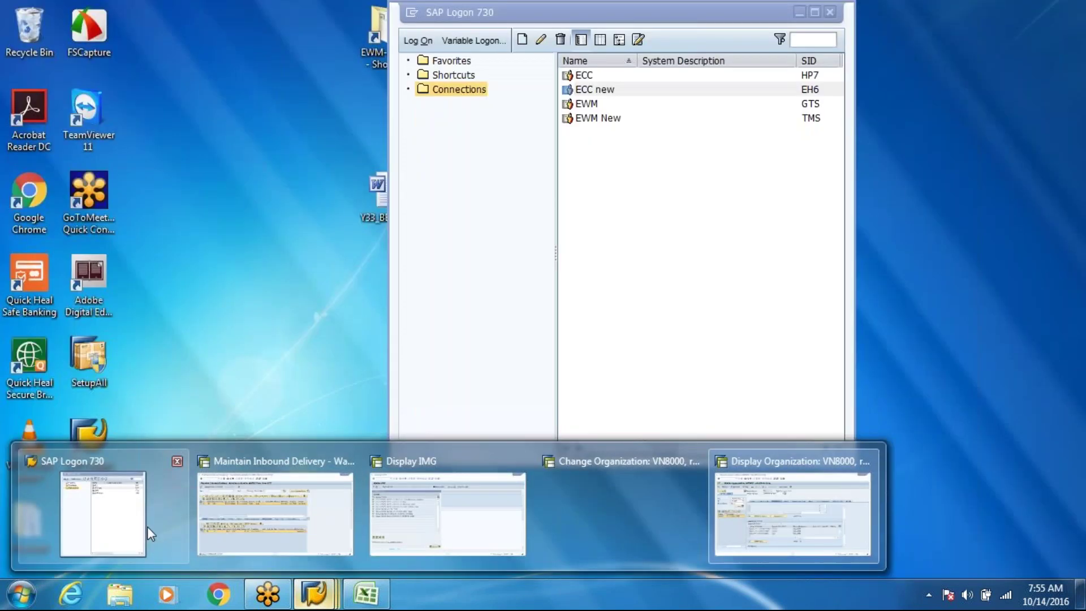
pyautogui.click(147, 527)
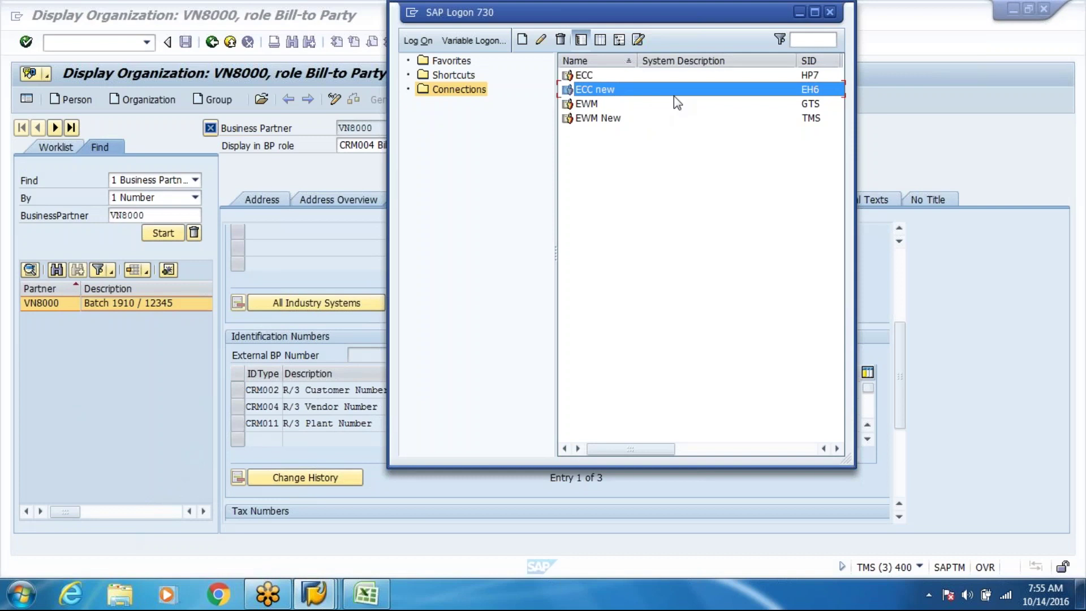
pyautogui.doubleClick(674, 94)
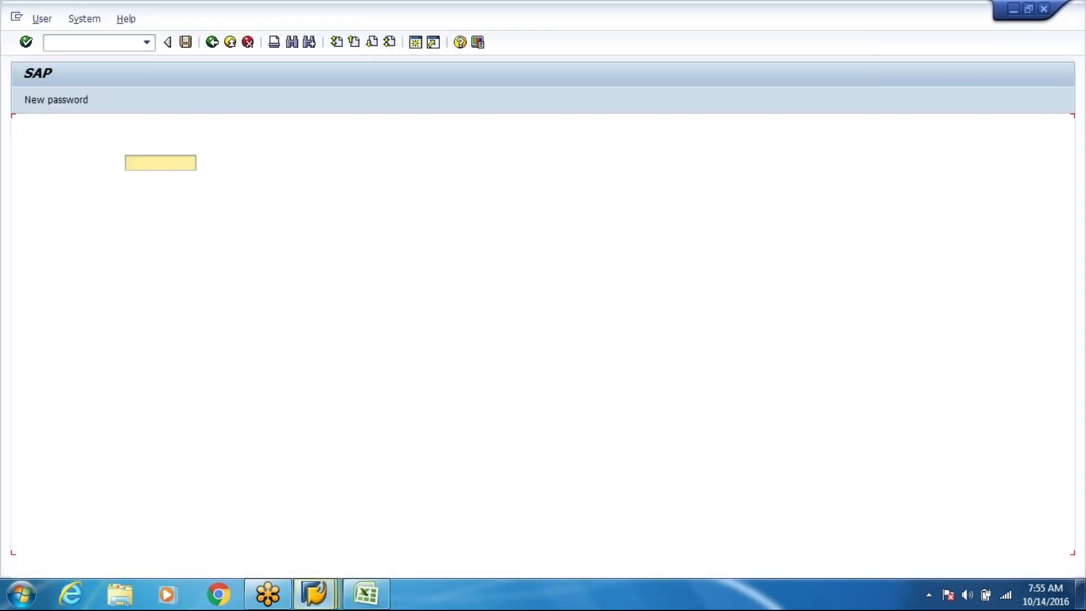
pyautogui.press('Tab')
pyautogui.write('*****')
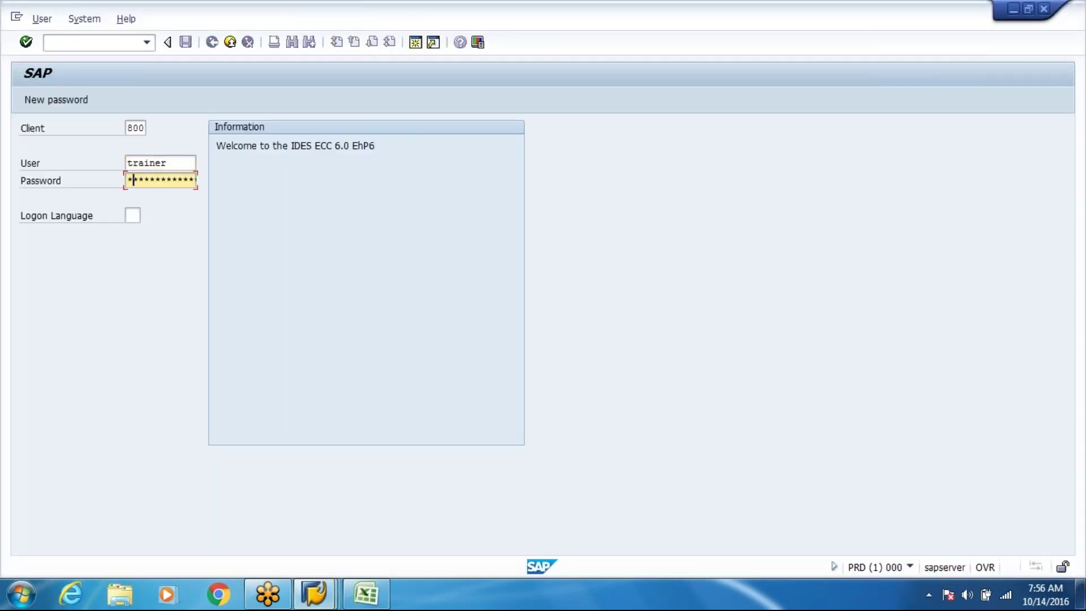
pyautogui.write('**')
pyautogui.press('Return')
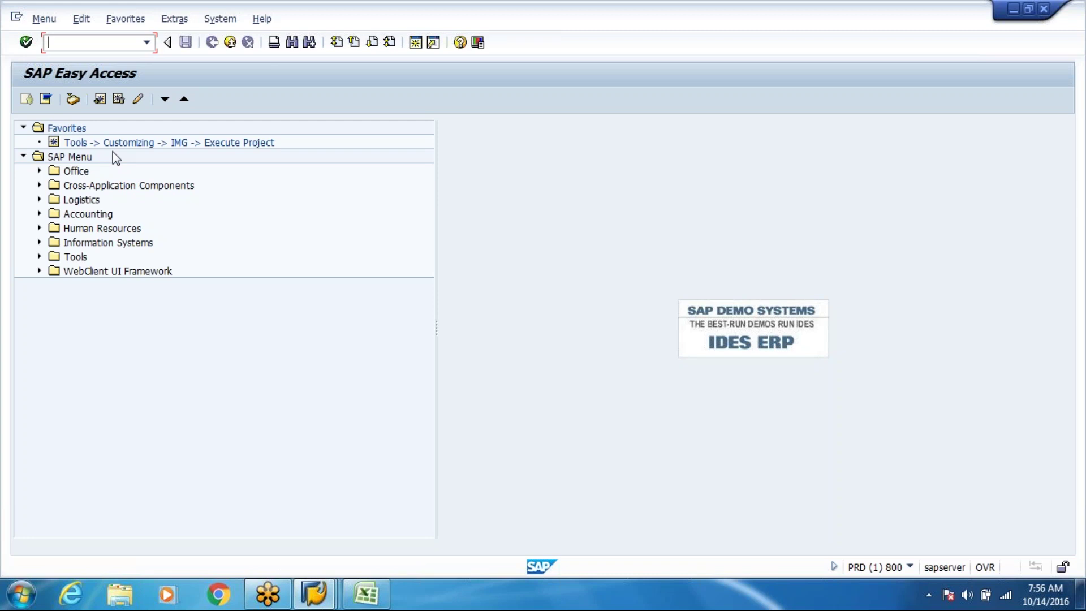
# Open the Display Inbound Delivery transaction vl33n in ECC
pyautogui.write('vl33n')
pyautogui.press('Return')
pyautogui.click(228, 158)
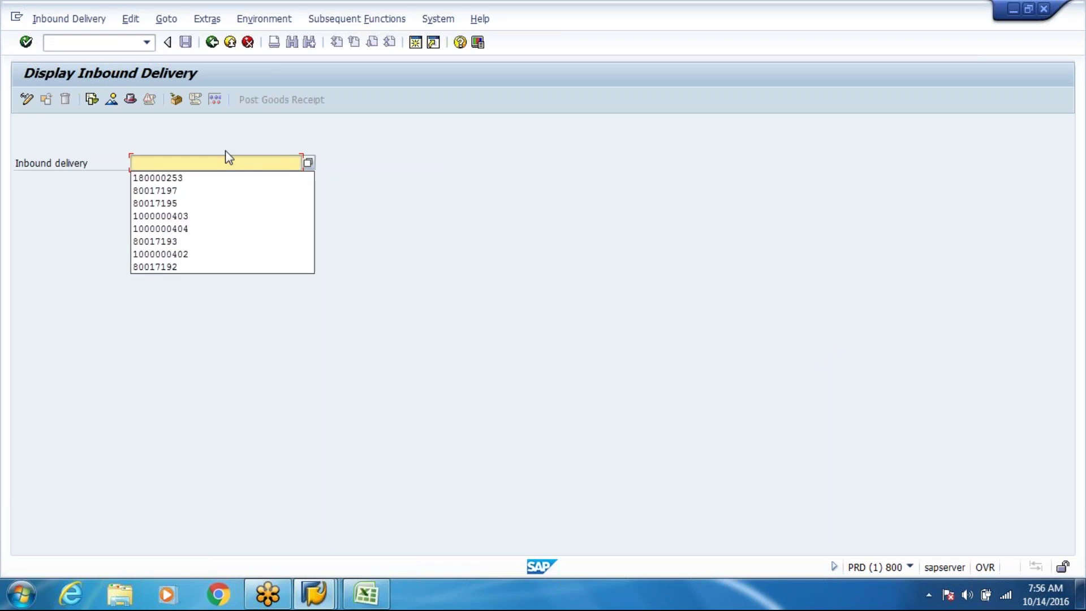
pyautogui.write('8000')
pyautogui.press('BackSpace')
pyautogui.press('BackSpace')
pyautogui.press('BackSpace')
pyautogui.press('BackSpace')
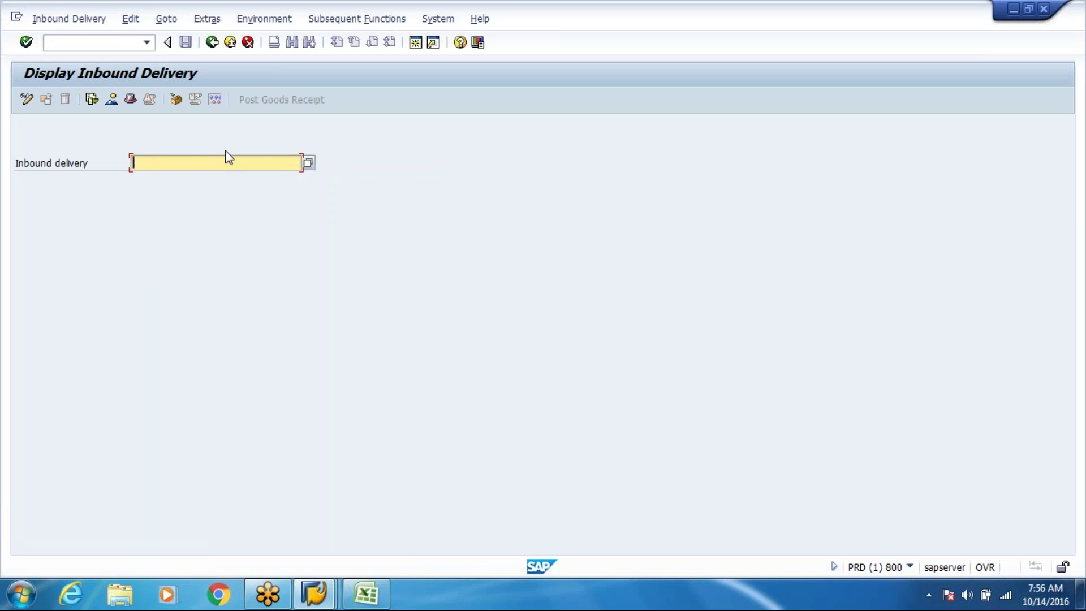
# Switch to the EWM Maintain Inbound Delivery session and copy the ERP original document number from the delivery's reference documents
pyautogui.hotkey('alt', 'Tab')
pyautogui.hotkey('alt', 'Tab')
pyautogui.hotkey('alt', 'Tab')
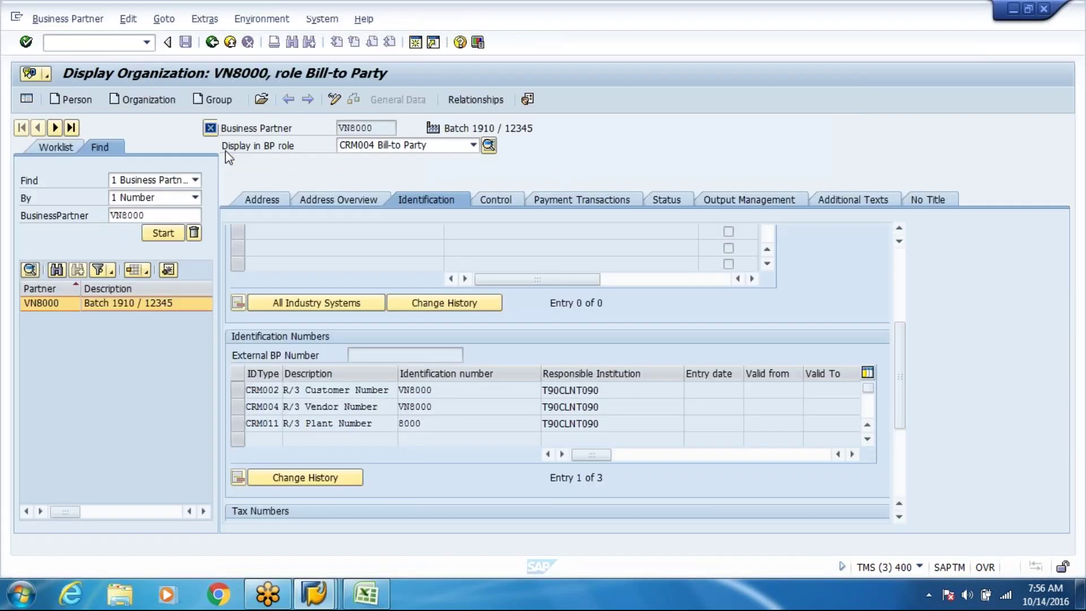
pyautogui.hotkey('alt', 'Tab')
pyautogui.hotkey('alt', 'Tab')
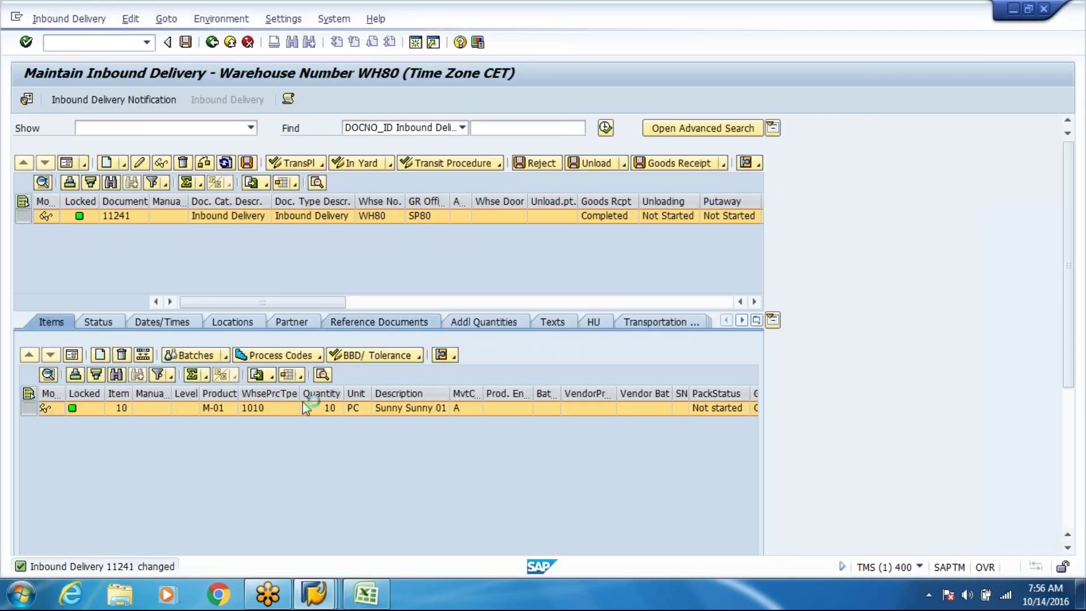
pyautogui.click(378, 322)
pyautogui.click(293, 414)
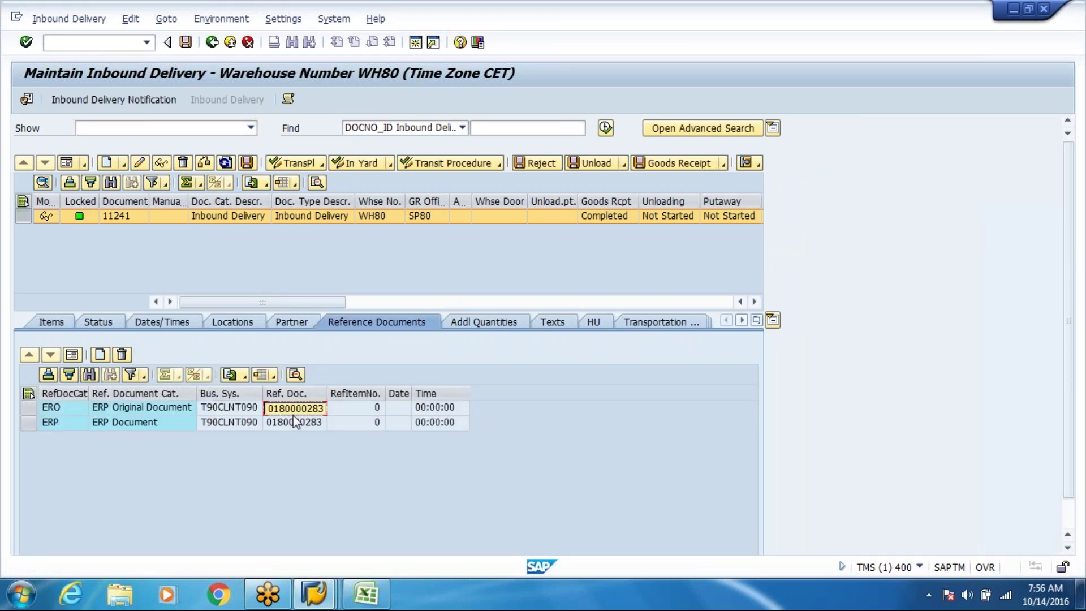
# Return to the ECC Display Inbound Delivery session and display the delivery with the copied ERP document number
pyautogui.hotkey('alt', 'Tab')
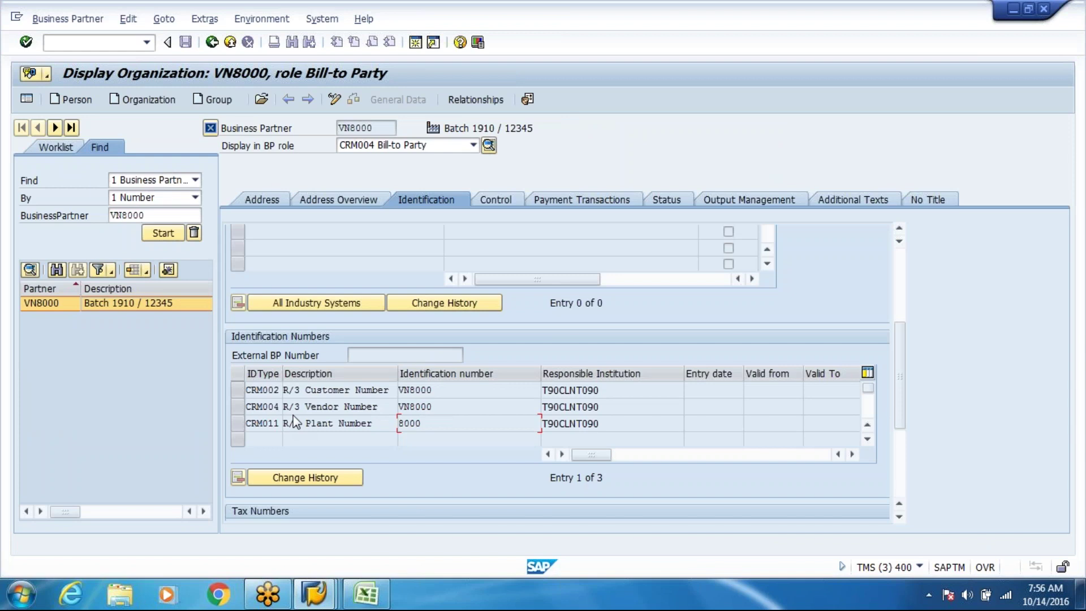
pyautogui.hotkey('alt', 'Tab')
pyautogui.hotkey('alt', 'Tab')
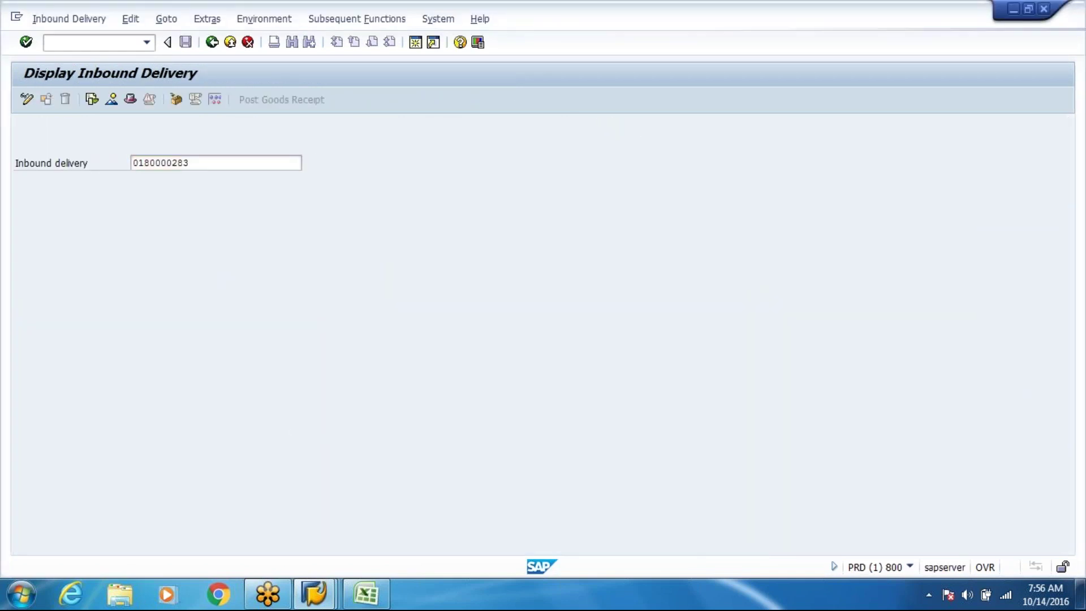
pyautogui.press('Return')
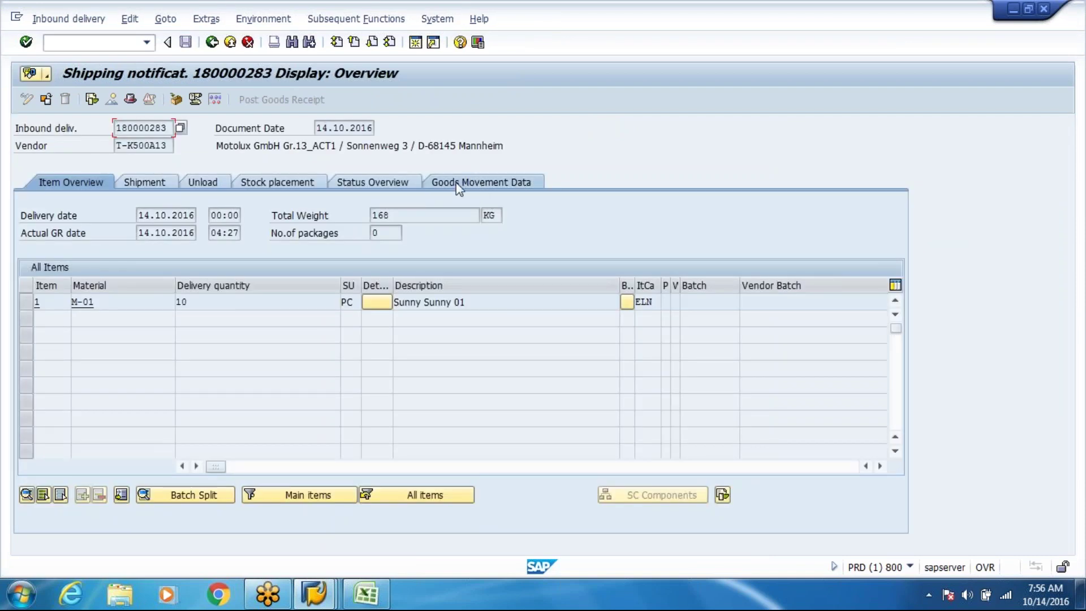
# Check the delivery's goods movement data and display the goods receipt material document from its document flow
pyautogui.click(458, 184)
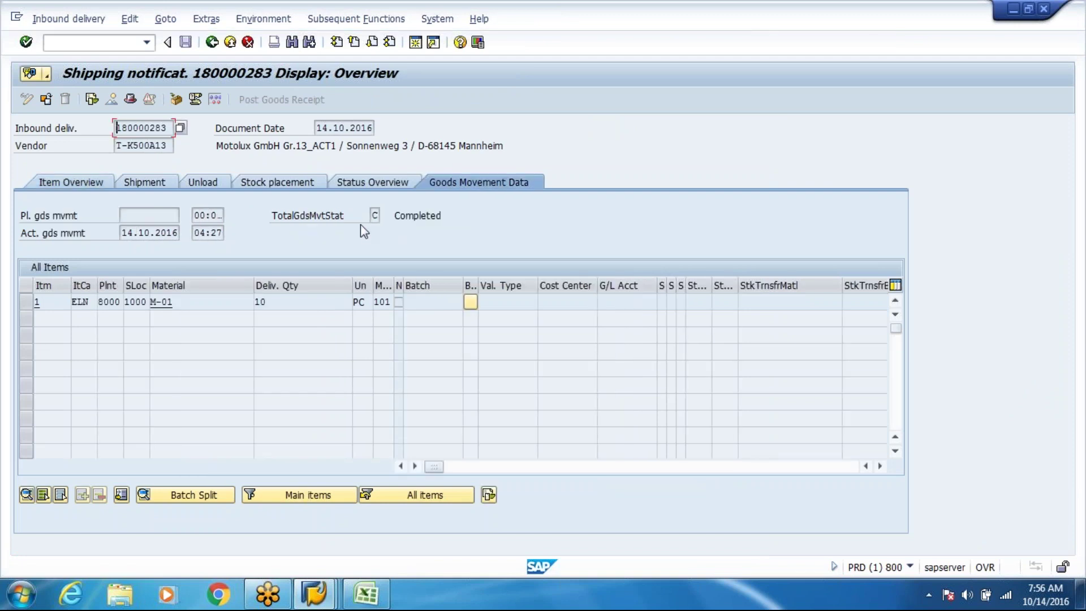
pyautogui.click(91, 102)
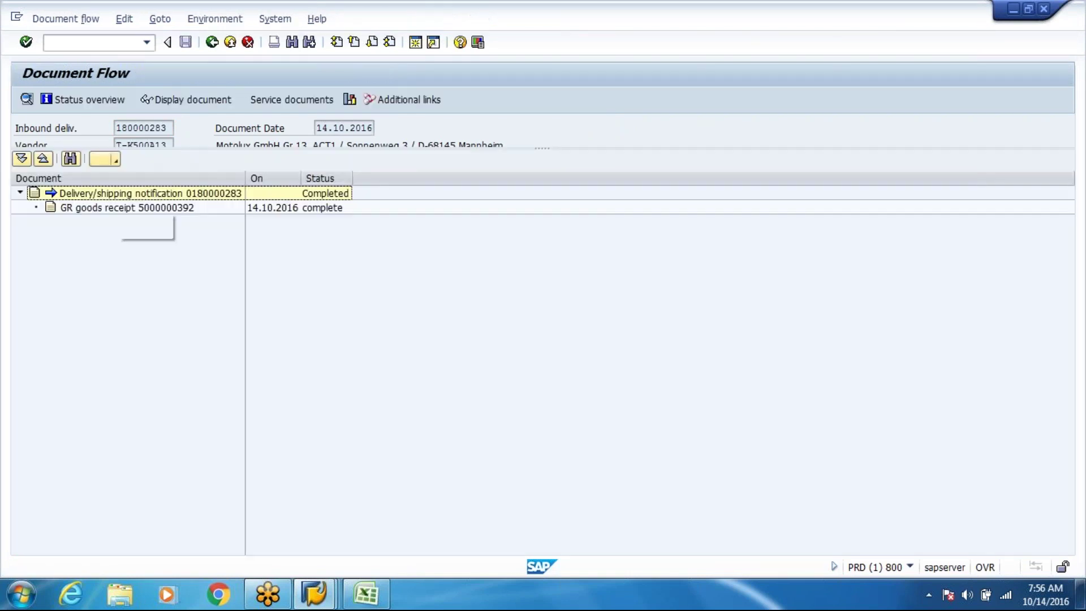
pyautogui.click(107, 208)
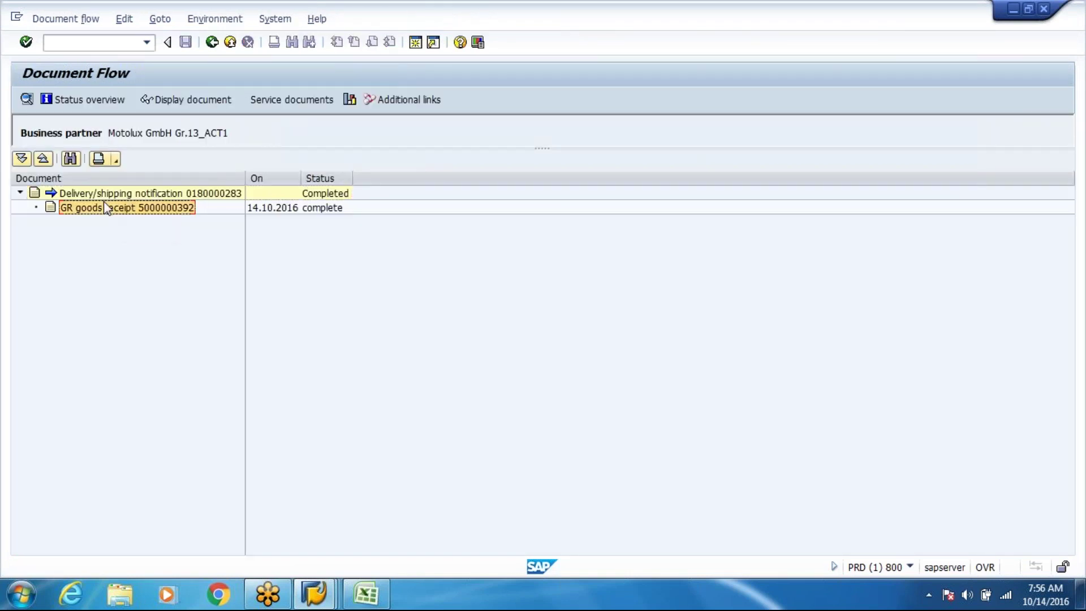
pyautogui.click(186, 99)
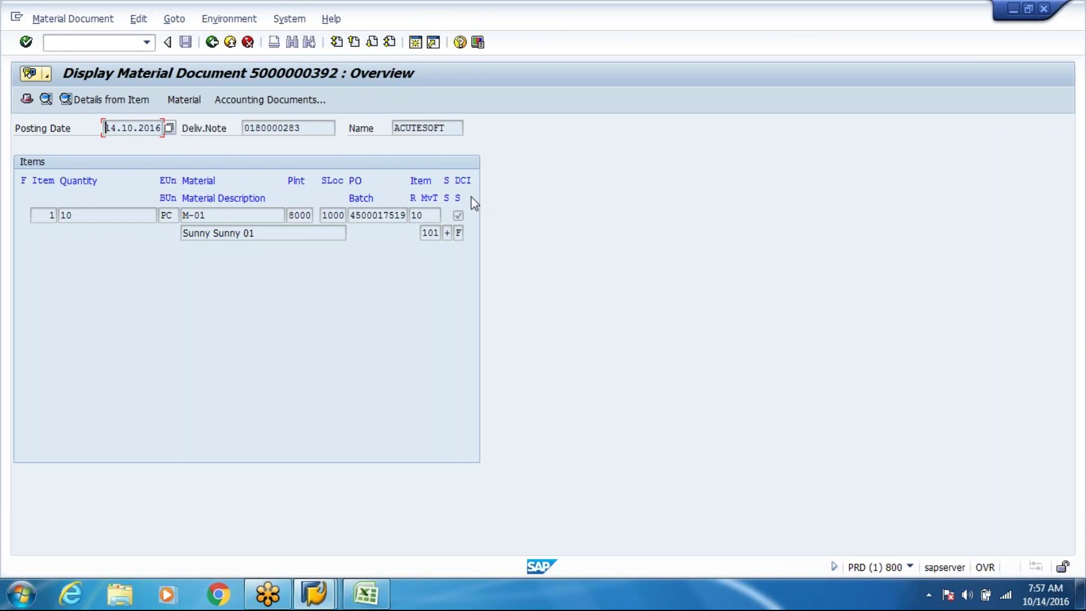
# Examine the user name and the item quantity in the goods receipt's material document, copying the user name
pyautogui.moveTo(450, 127); pyautogui.dragTo(385, 117)
pyautogui.hotkey('ctrl', 'c')
pyautogui.click(109, 216)
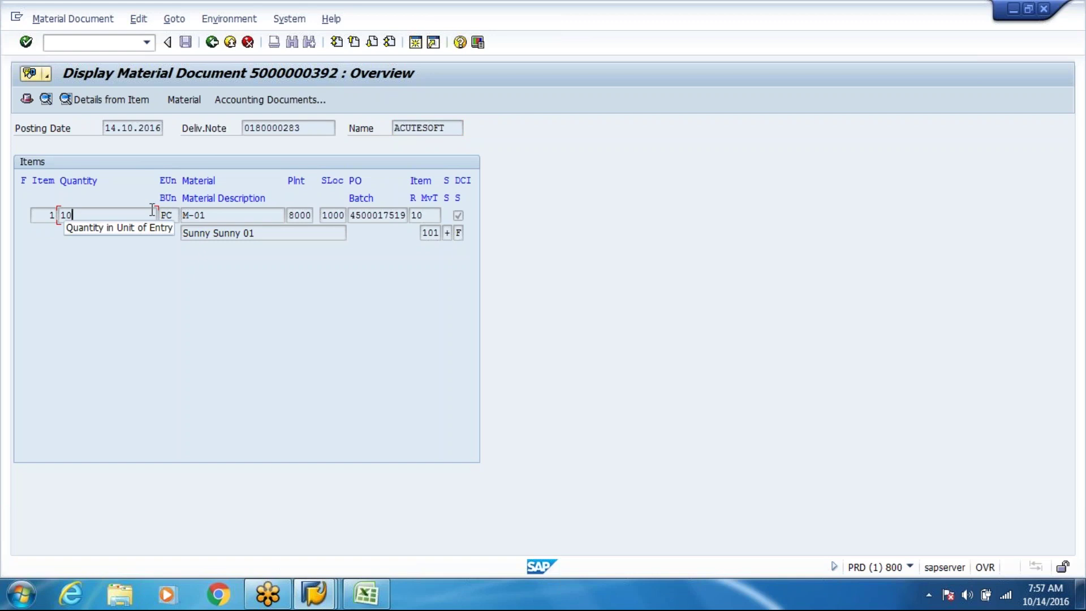
# Leave the material document, document flow and inbound delivery display, and log off from the ECC system
pyautogui.click(211, 50)
pyautogui.click(212, 50)
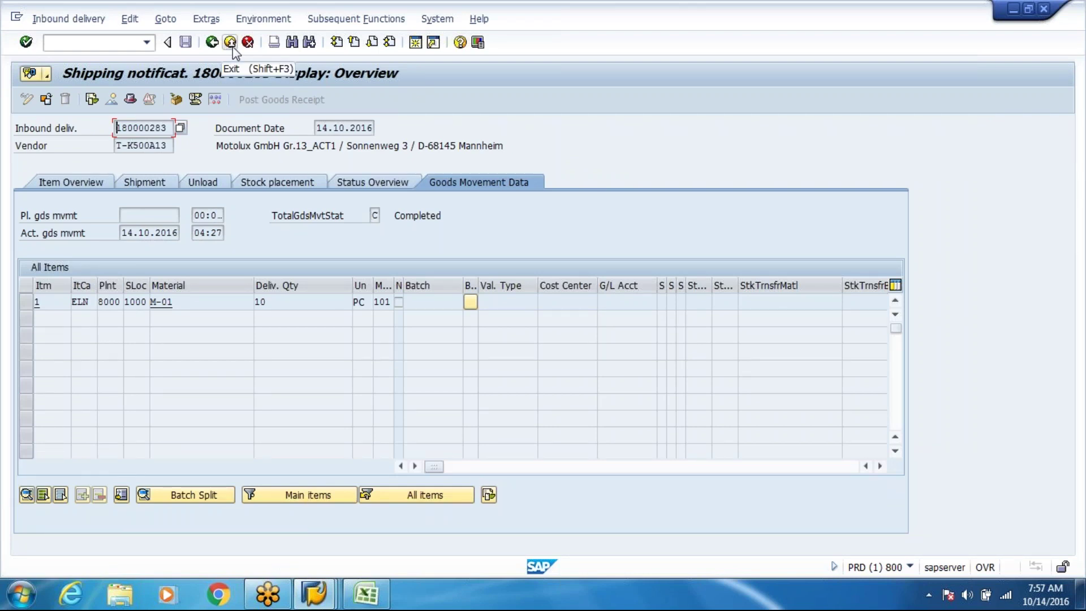
pyautogui.click(248, 43)
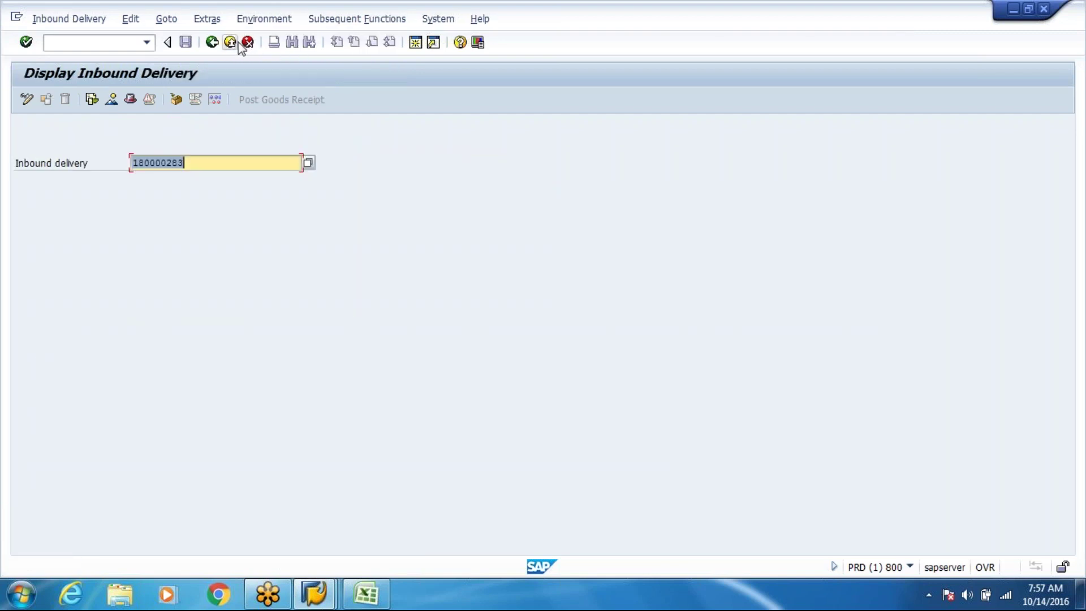
pyautogui.click(238, 43)
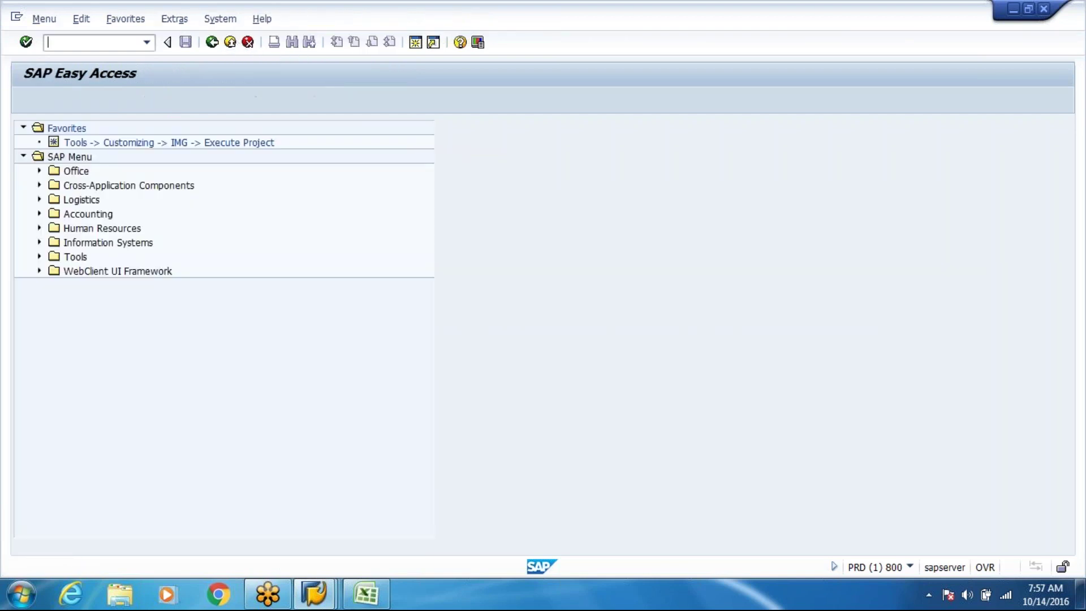
pyautogui.click(231, 44)
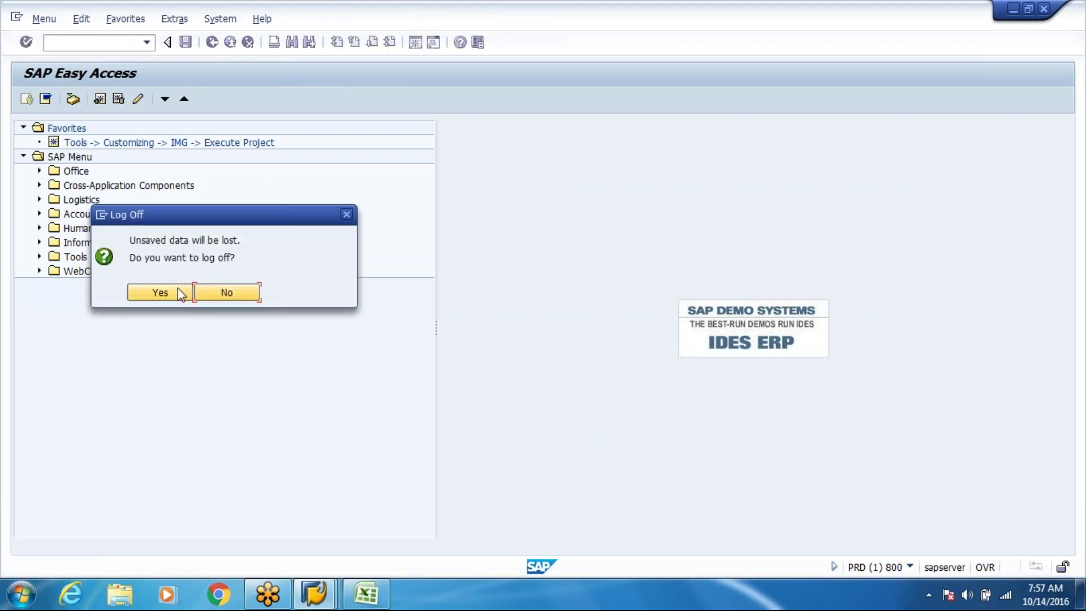
pyautogui.click(178, 290)
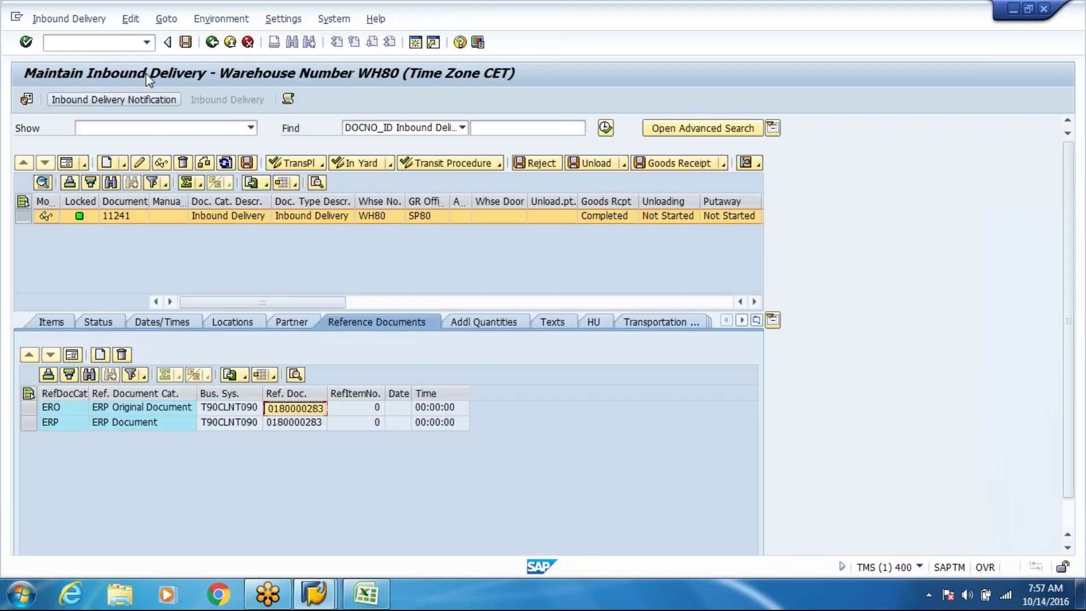
# Exit the Maintain Inbound Delivery and Display Organization sessions and close the SAP Logon window
pyautogui.click(236, 43)
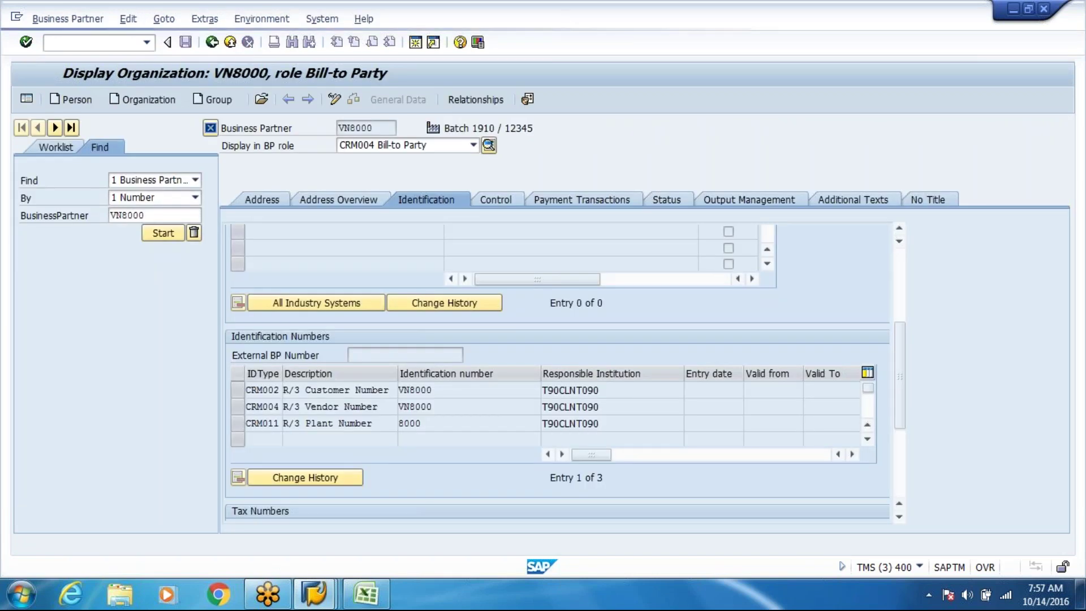
pyautogui.click(230, 42)
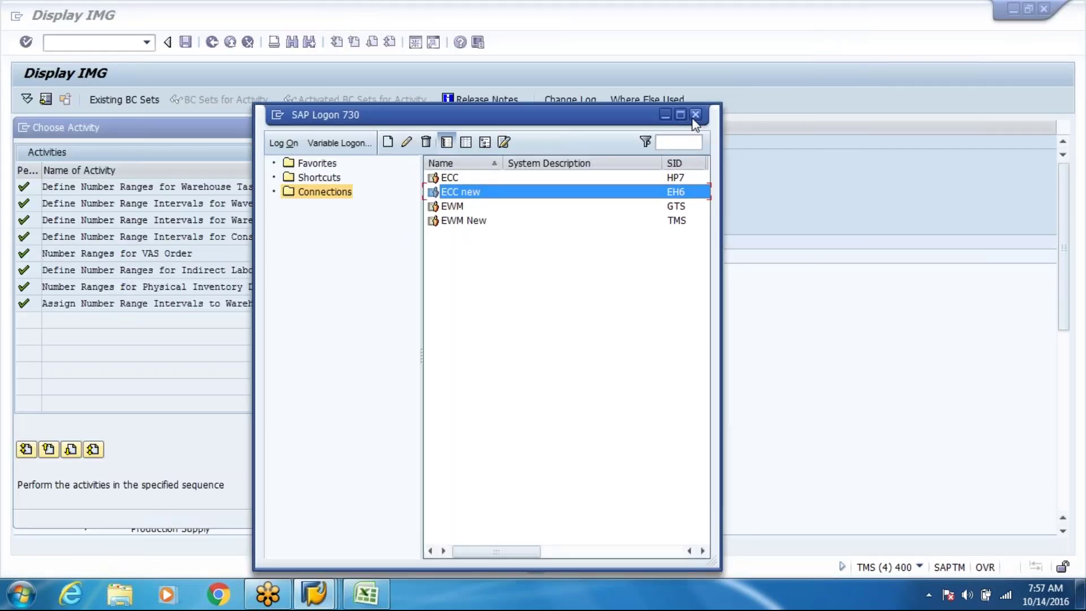
pyautogui.click(697, 116)
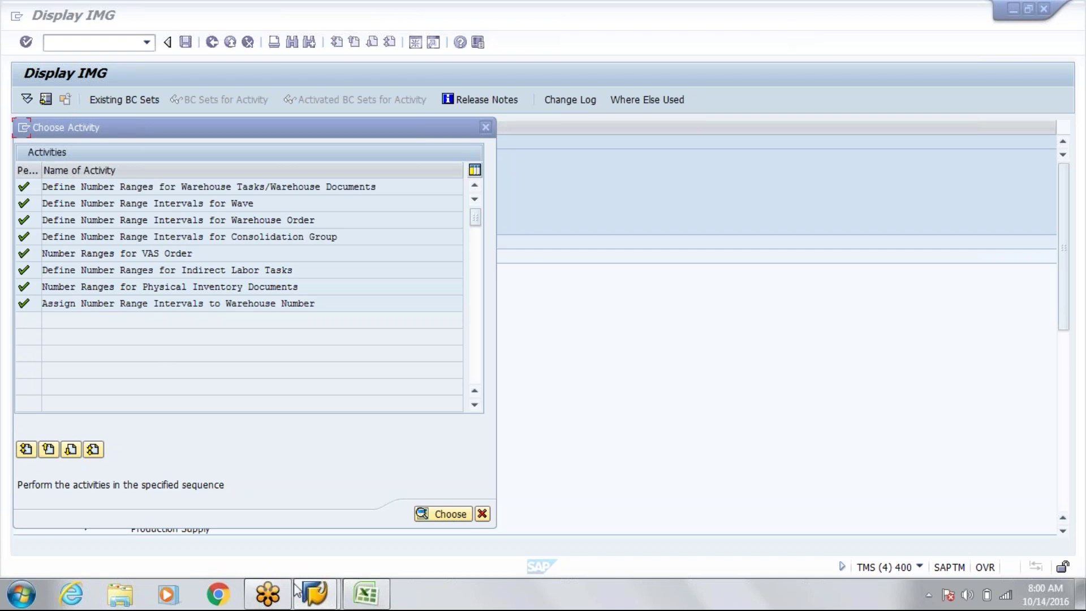
# Close the remaining Change Organization session of the vendor's business partner
pyautogui.moveTo(317, 602)
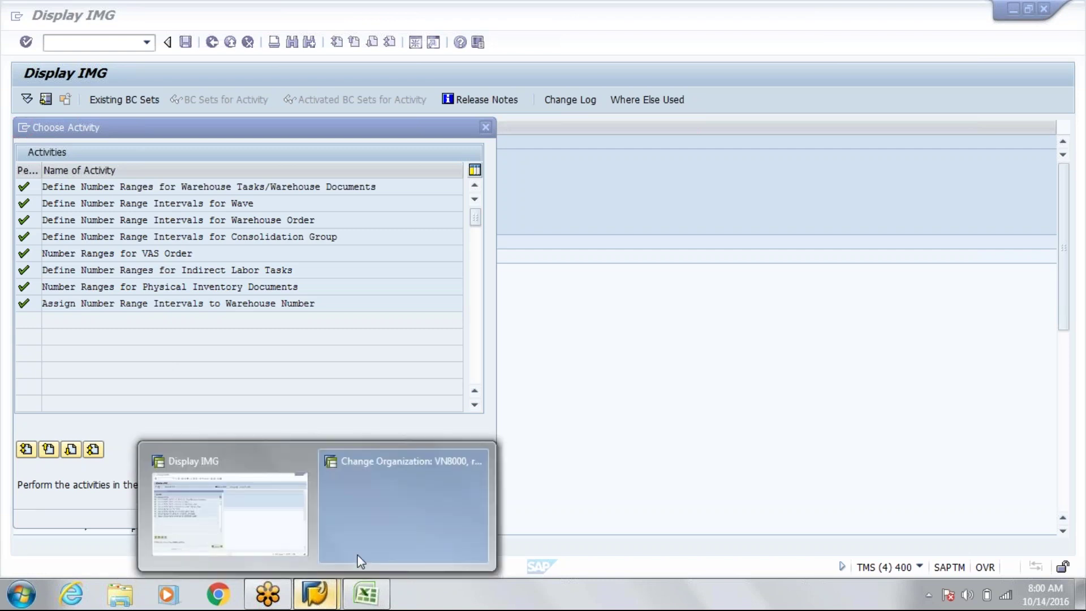
pyautogui.click(266, 539)
pyautogui.click(315, 594)
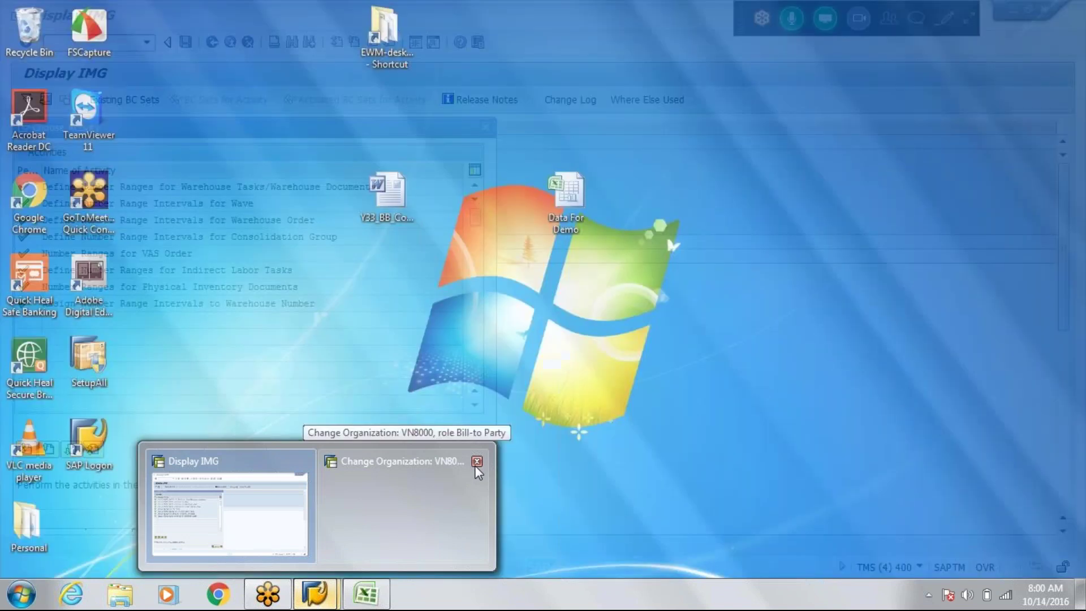
pyautogui.click(477, 463)
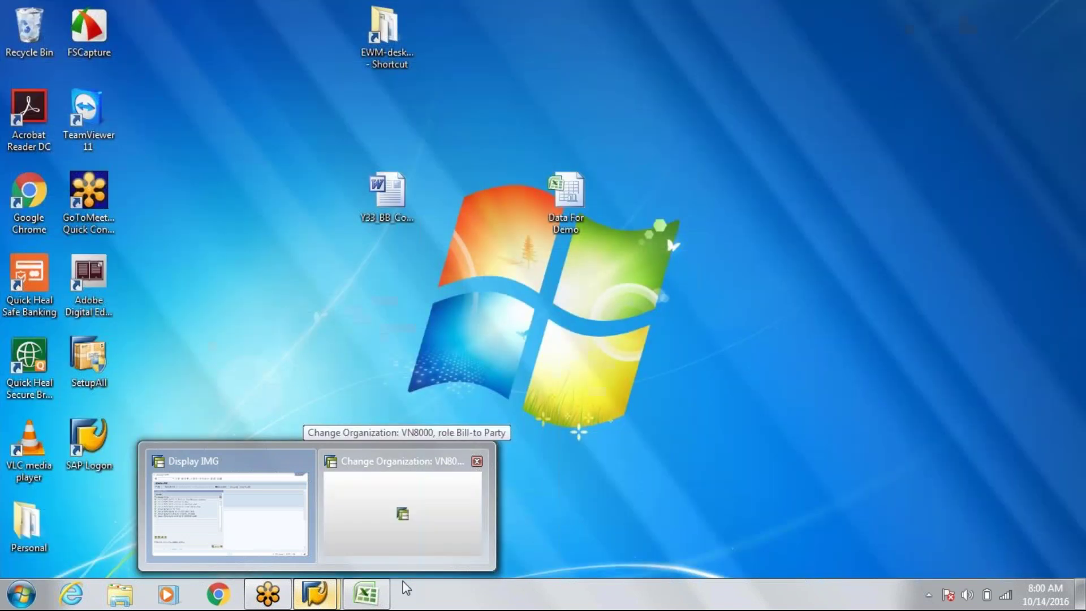